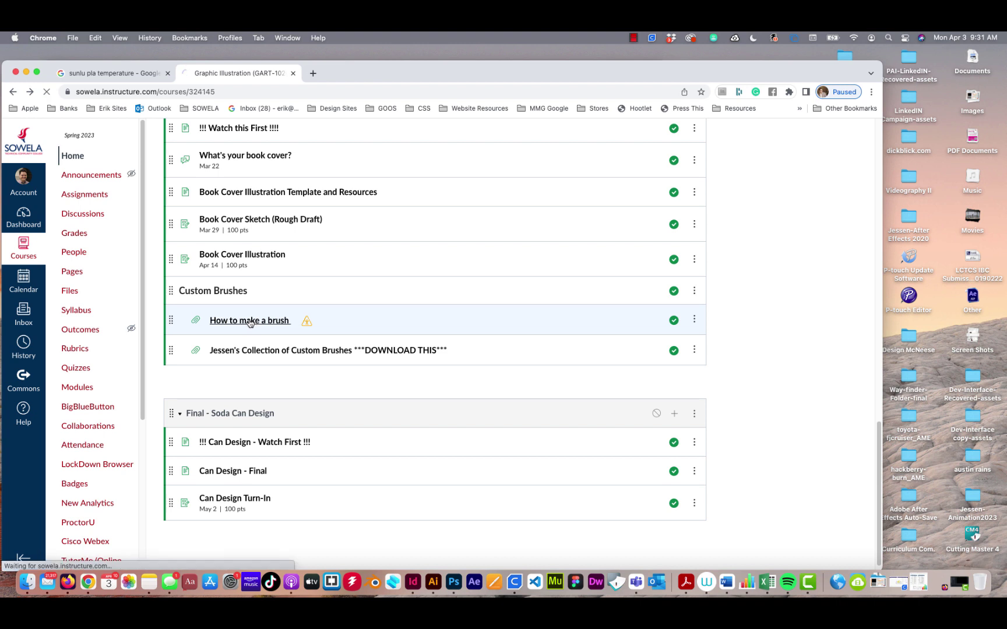
Open the "How to make a brush" PDF and review its pages on preparing scans, image tracing and making a vector brush.
click(251, 322)
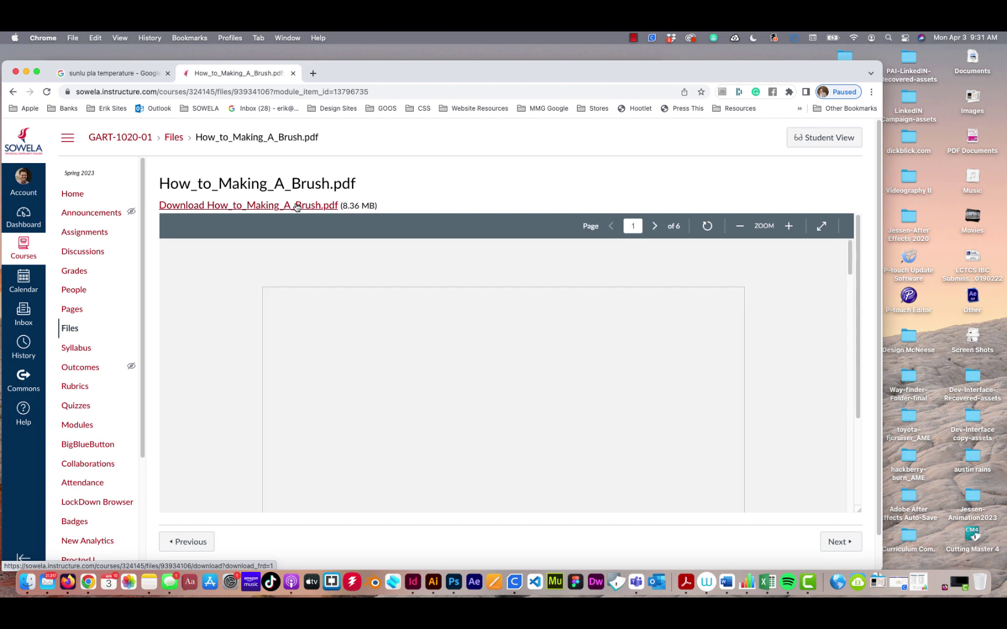
scroll(564, 390, down, 3)
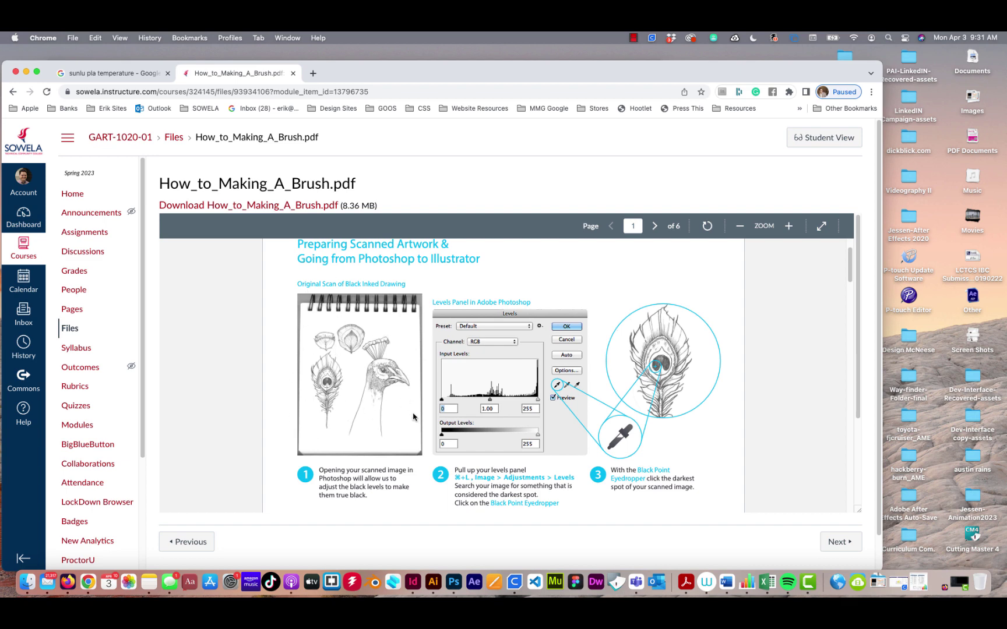
scroll(414, 418, down, 5)
scroll(411, 402, up, 6)
scroll(406, 389, down, 3)
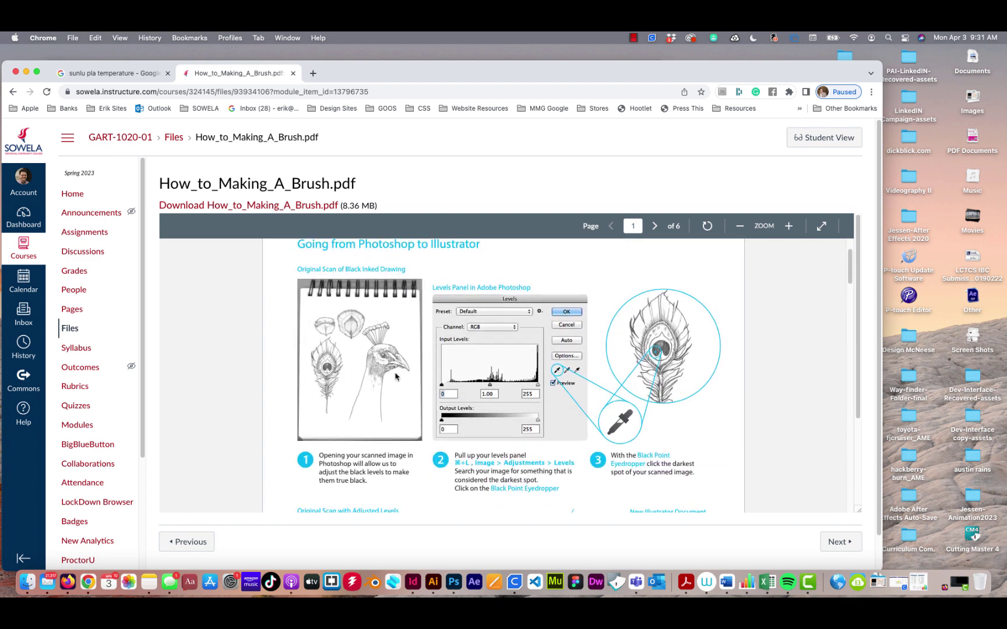
scroll(357, 389, down, 1)
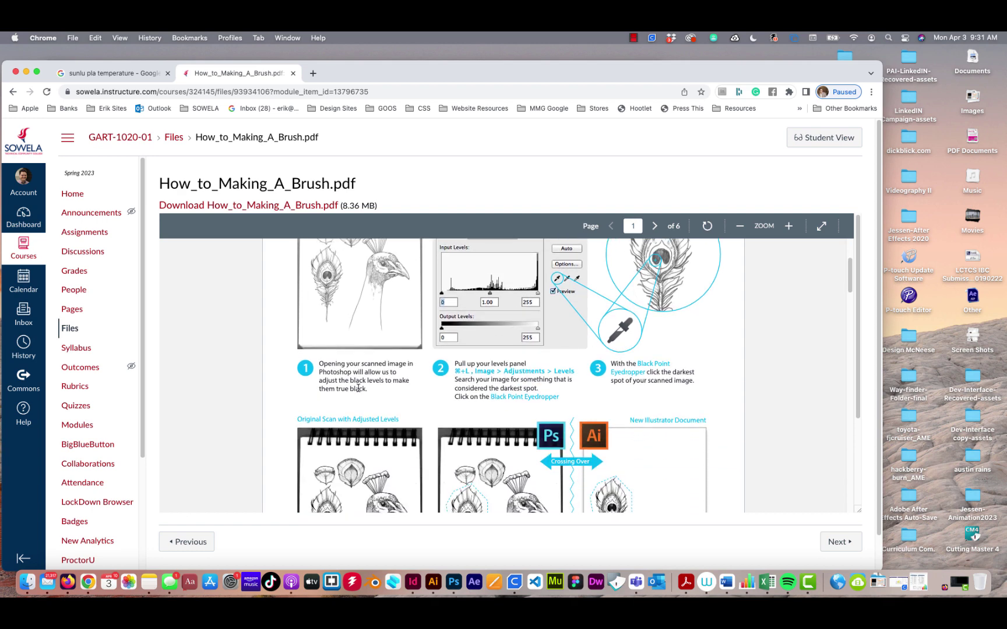
scroll(361, 389, down, 3)
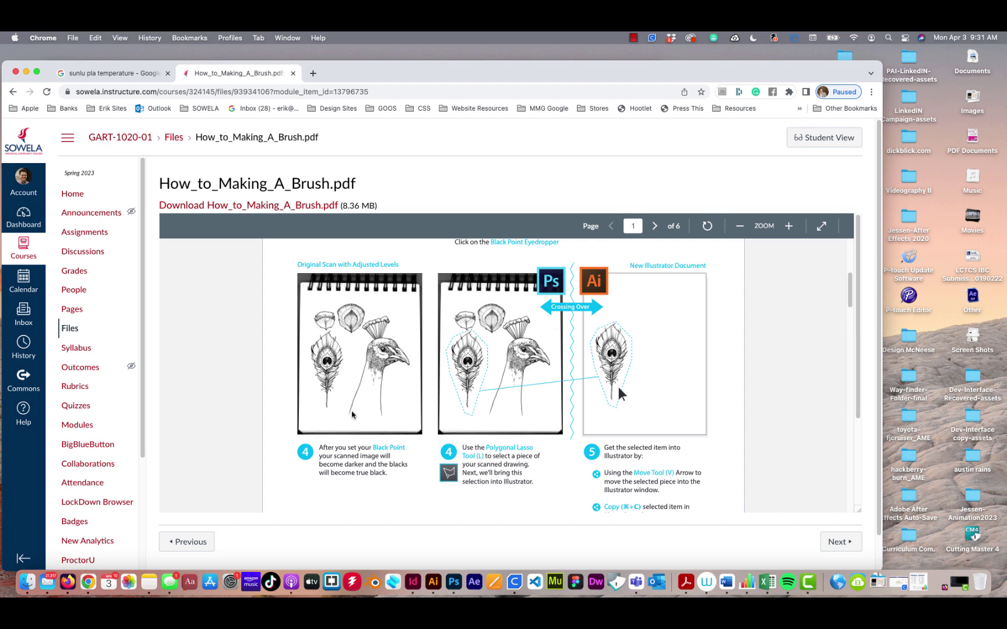
scroll(393, 385, down, 1)
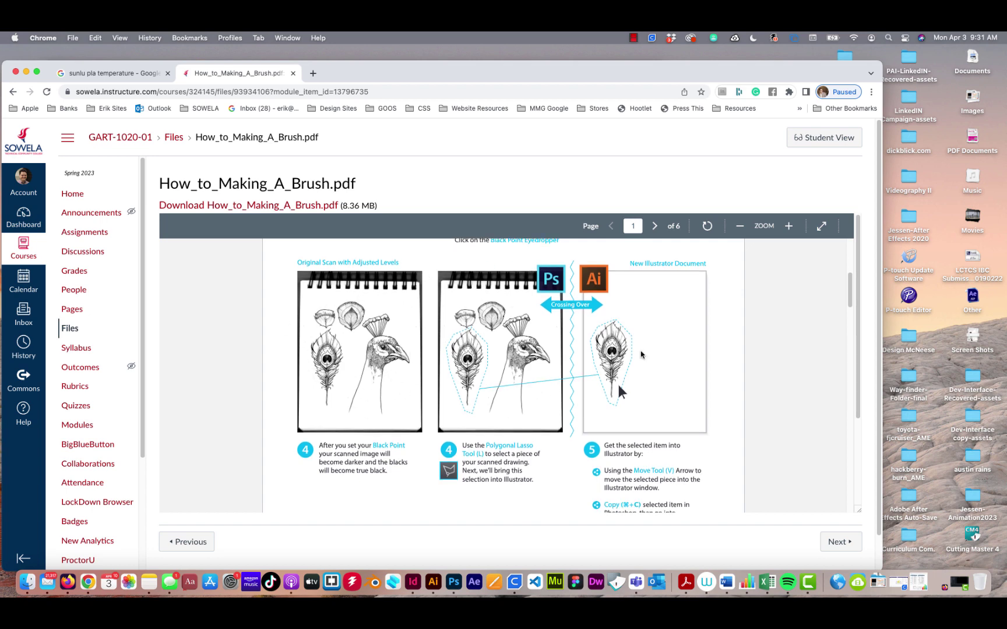
scroll(444, 358, down, 10)
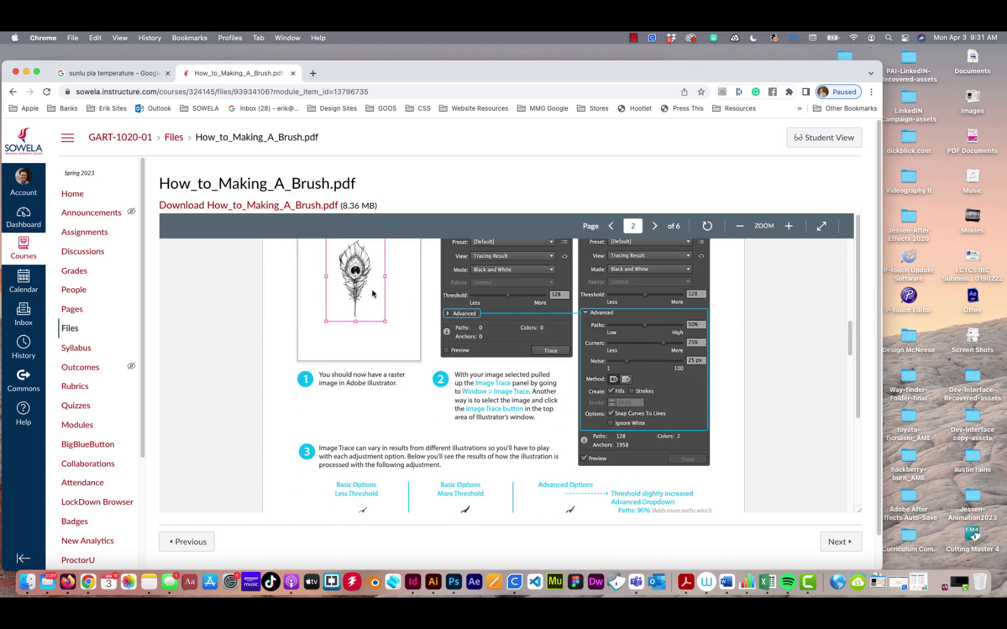
scroll(424, 333, down, 5)
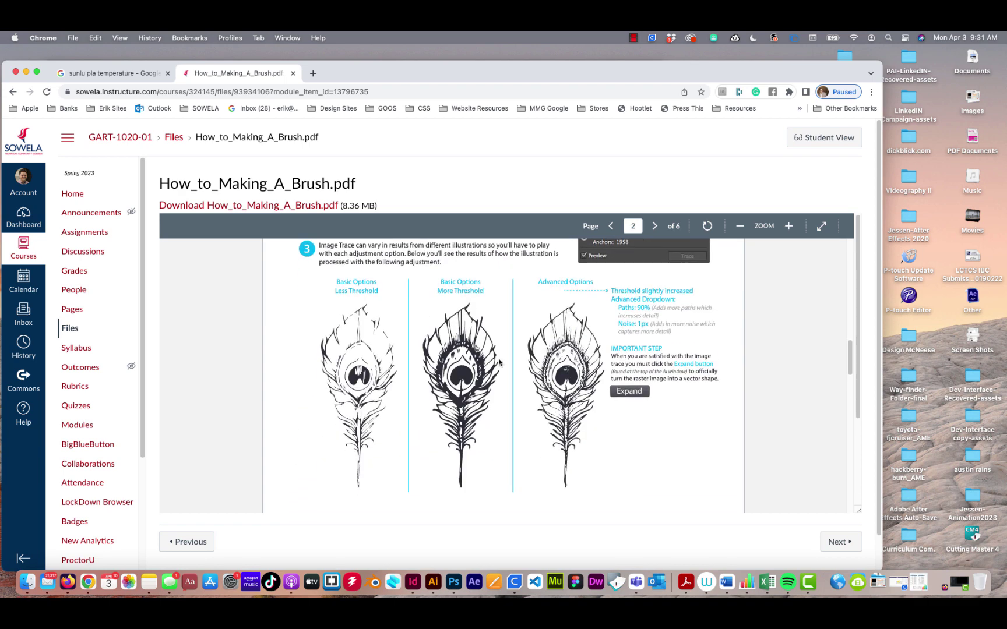
scroll(481, 362, down, 10)
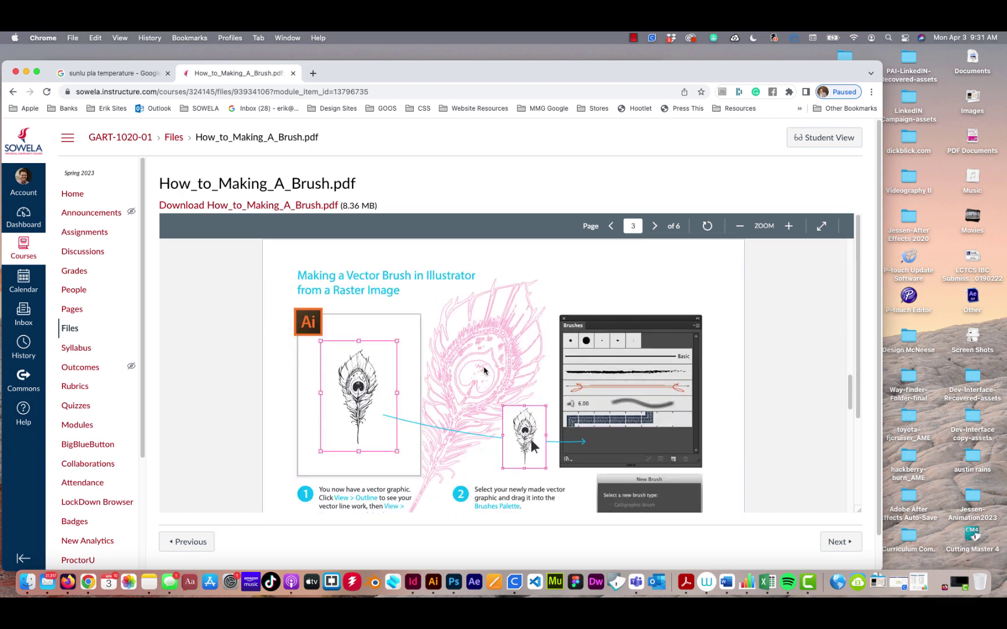
scroll(483, 371, down, 7)
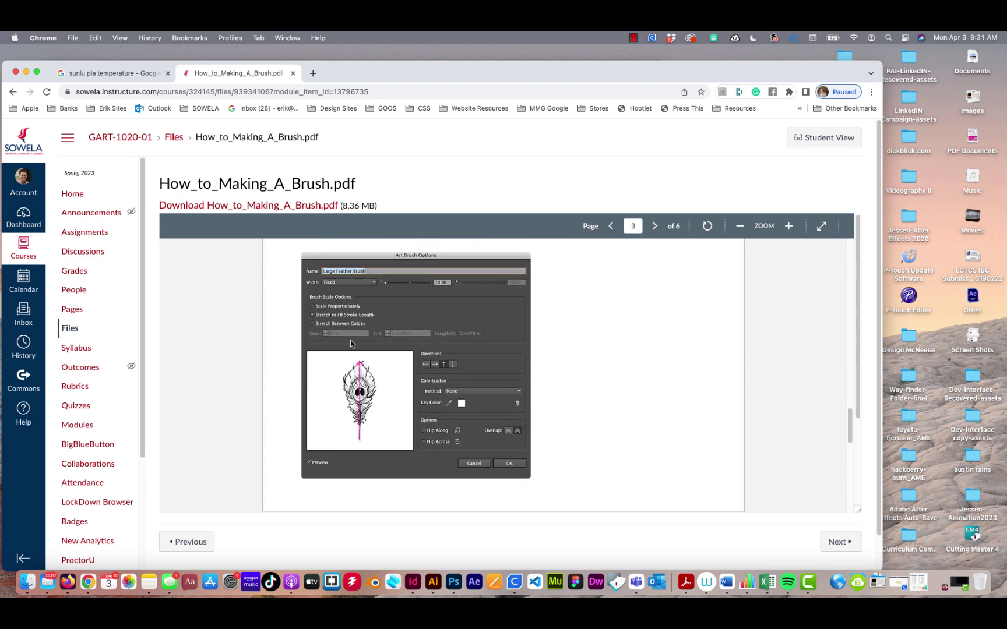
scroll(385, 457, down, 15)
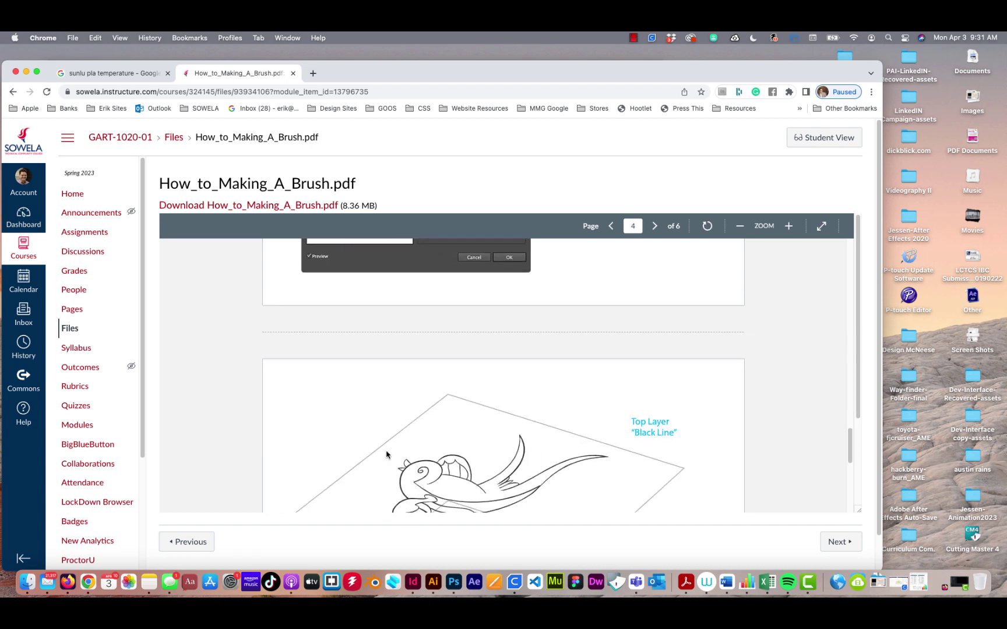
scroll(402, 454, up, 20)
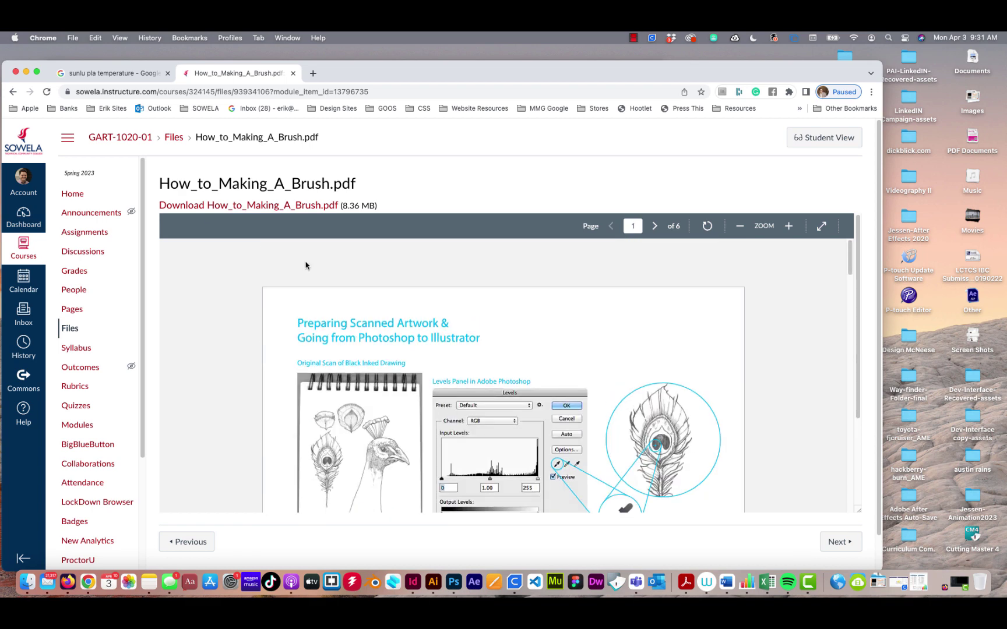
Download Collection-AI-Brushes.zip from the course's Custom Brushes section and reveal the download in Finder.
click(13, 93)
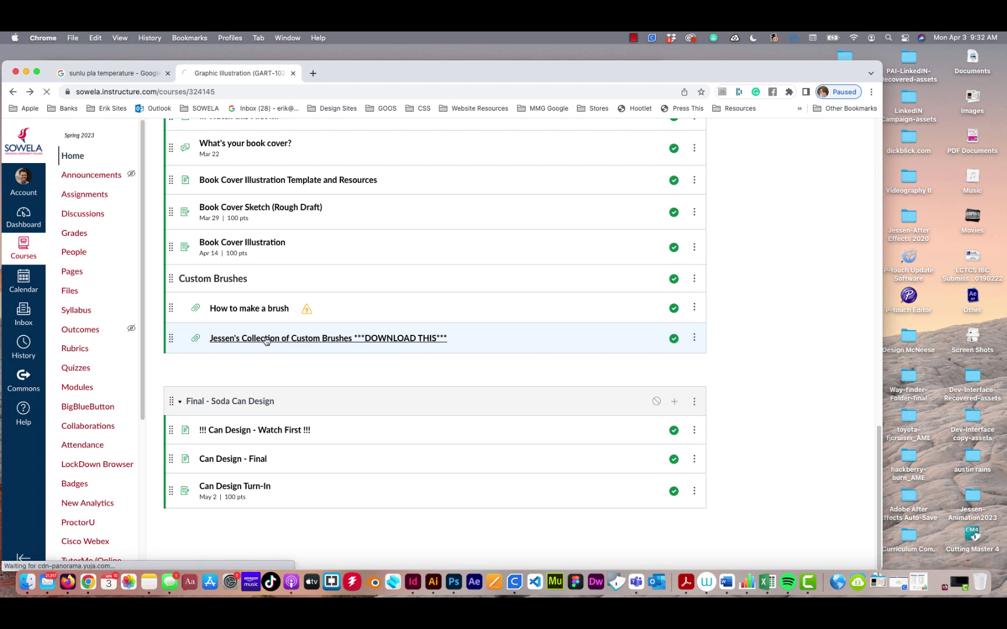
click(268, 339)
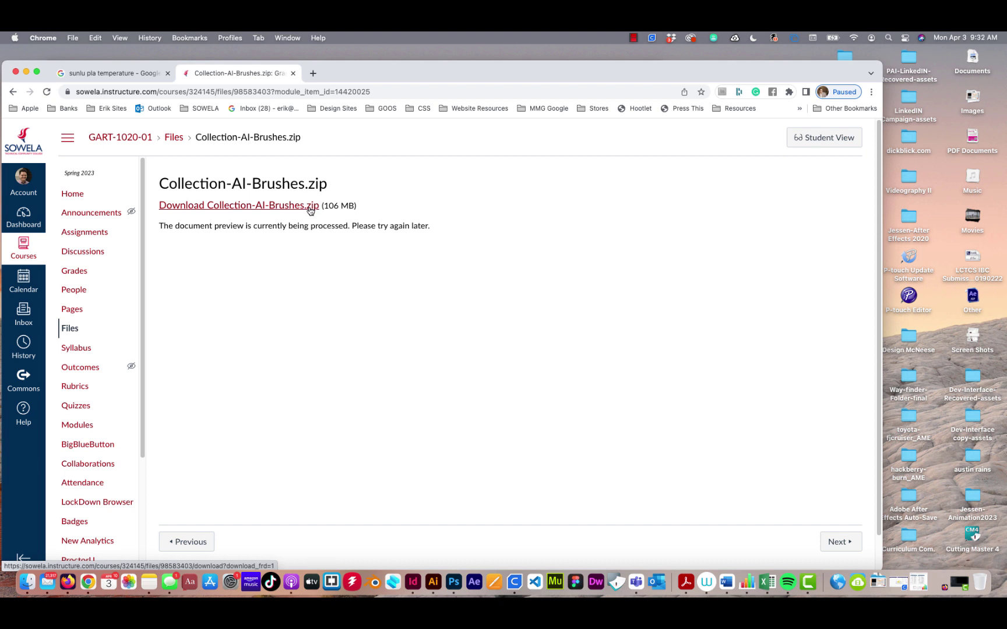
click(310, 208)
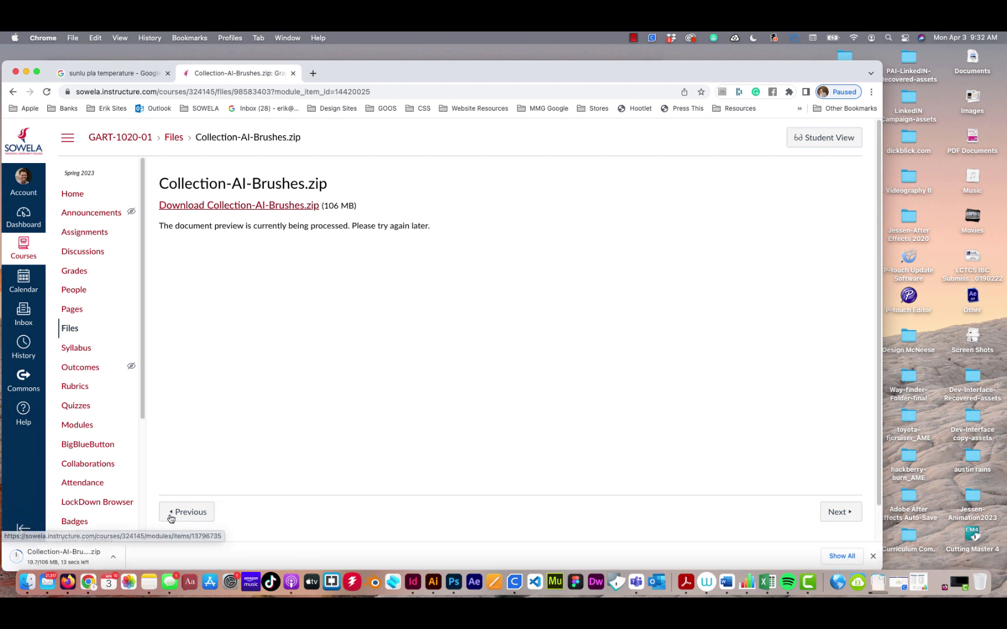
click(113, 556)
click(136, 541)
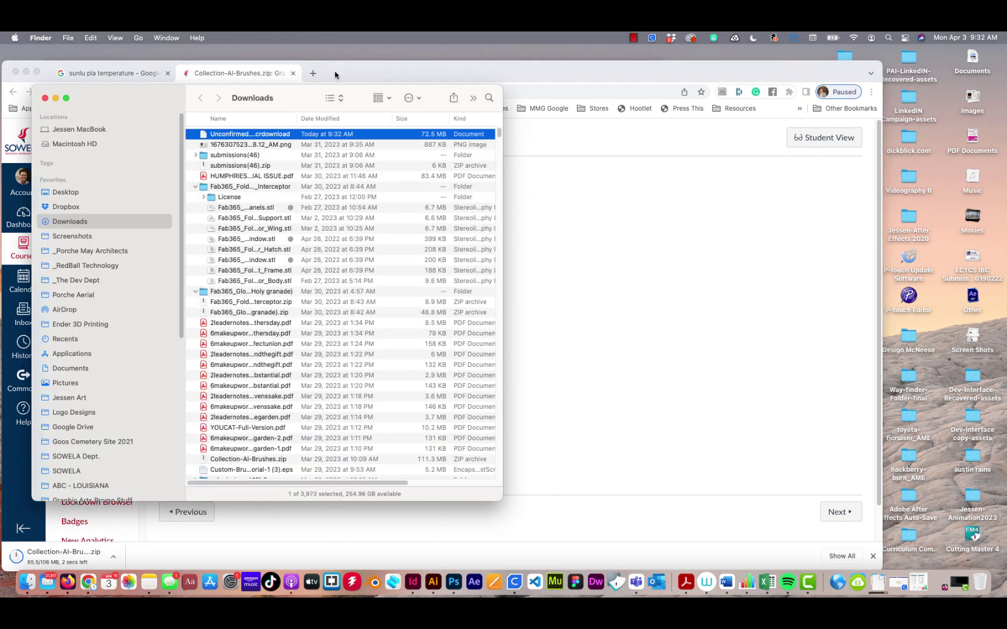
Extract the newly downloaded Collection-AI-Brushes archive in Downloads and open the extracted folder in a wider window.
drag(339, 69, 340, 60)
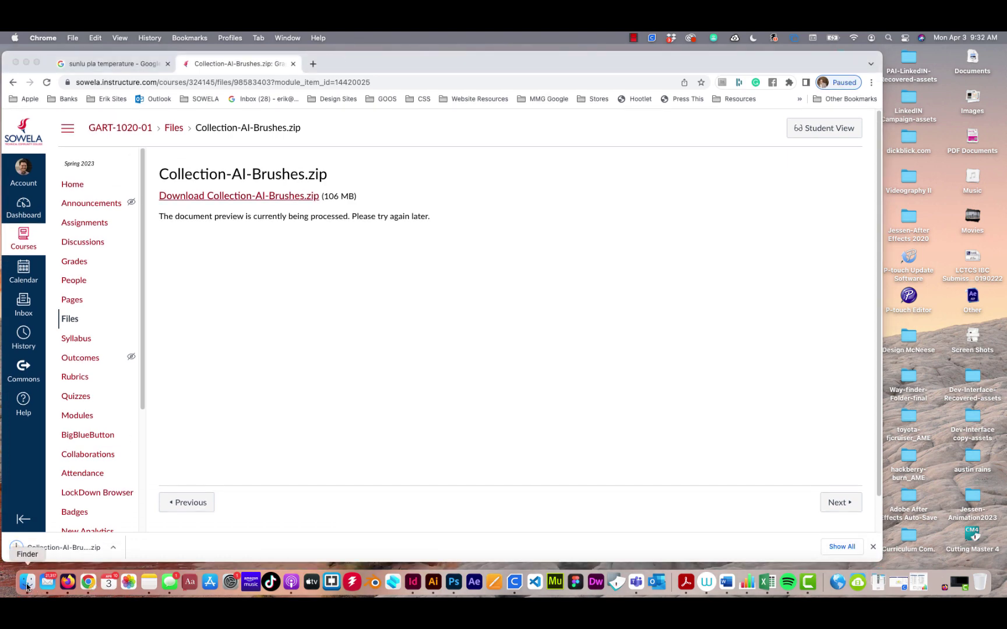
click(27, 583)
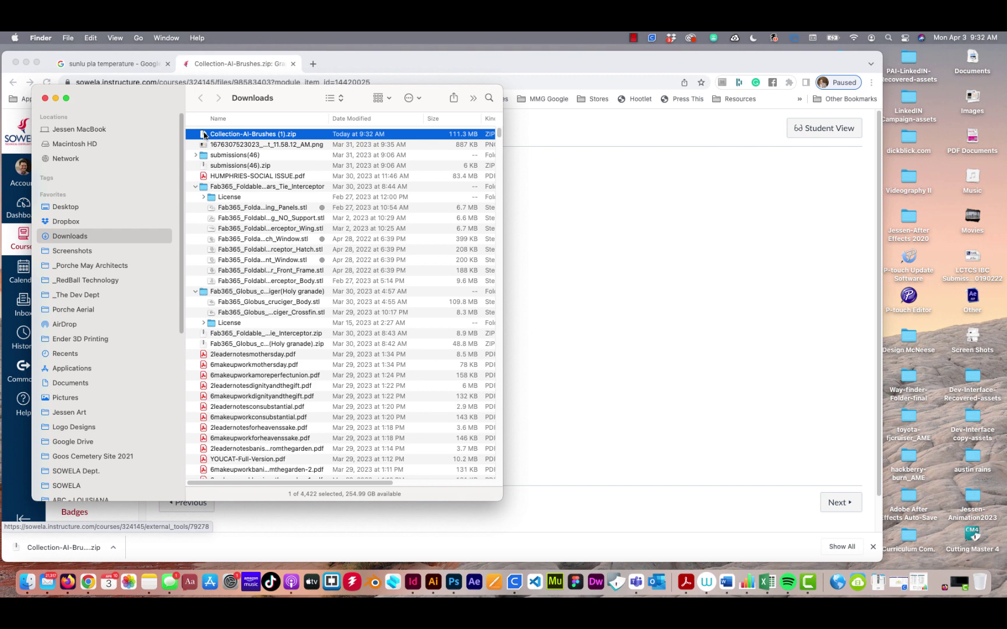
double_click(204, 134)
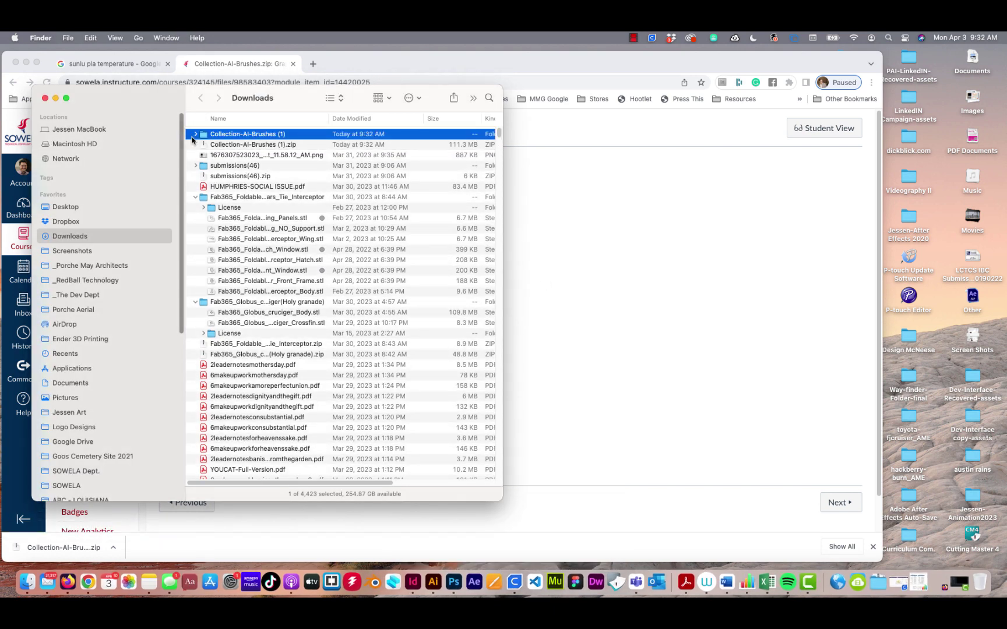
double_click(203, 136)
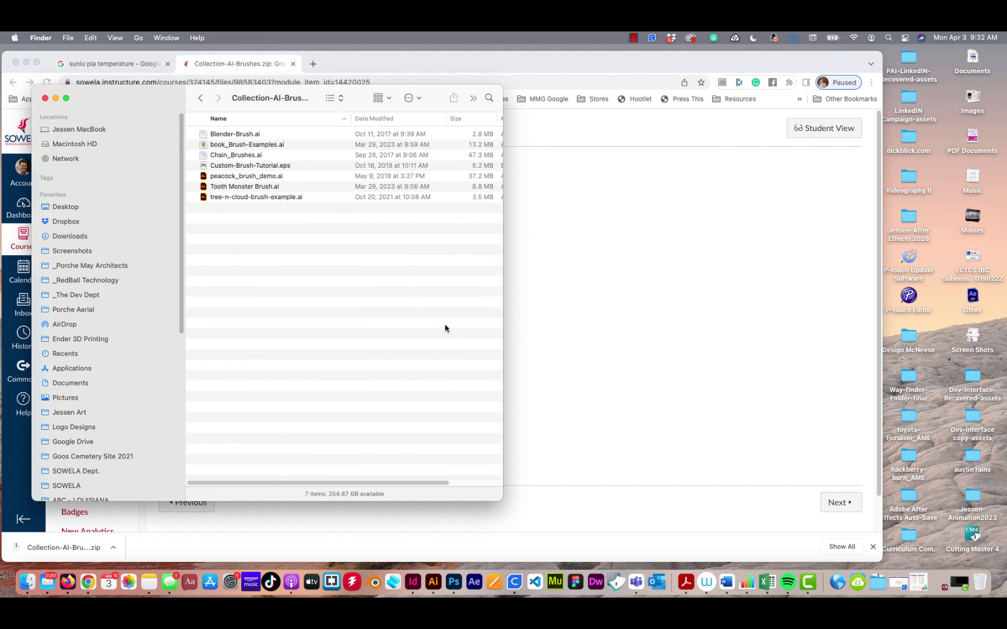
drag(495, 496, 602, 373)
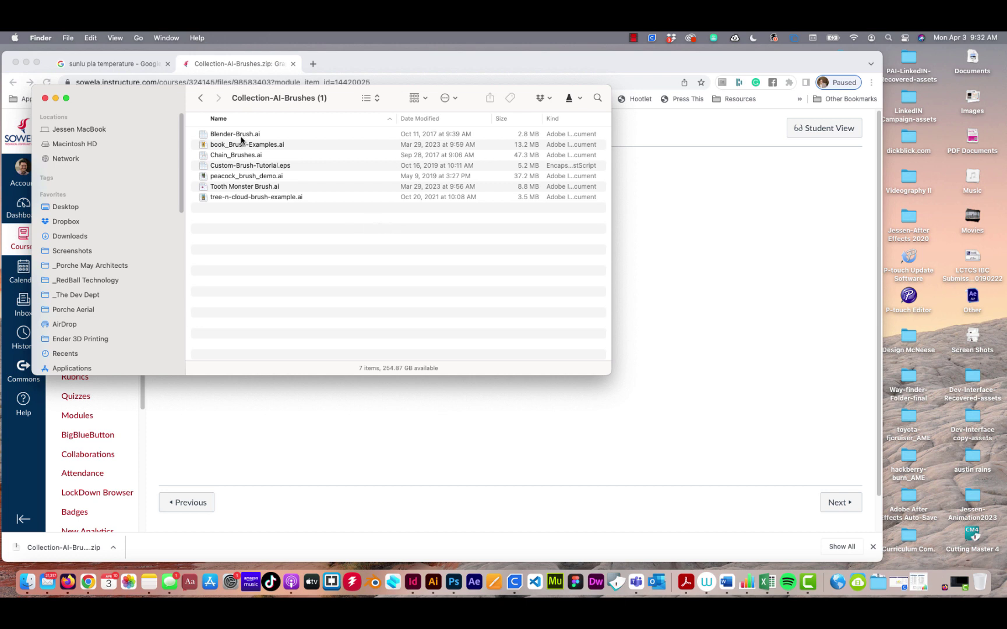
Review the brush files in the extracted folder, from Blender-Brush.ai to tree-n-cloud-brush-example.ai.
click(240, 137)
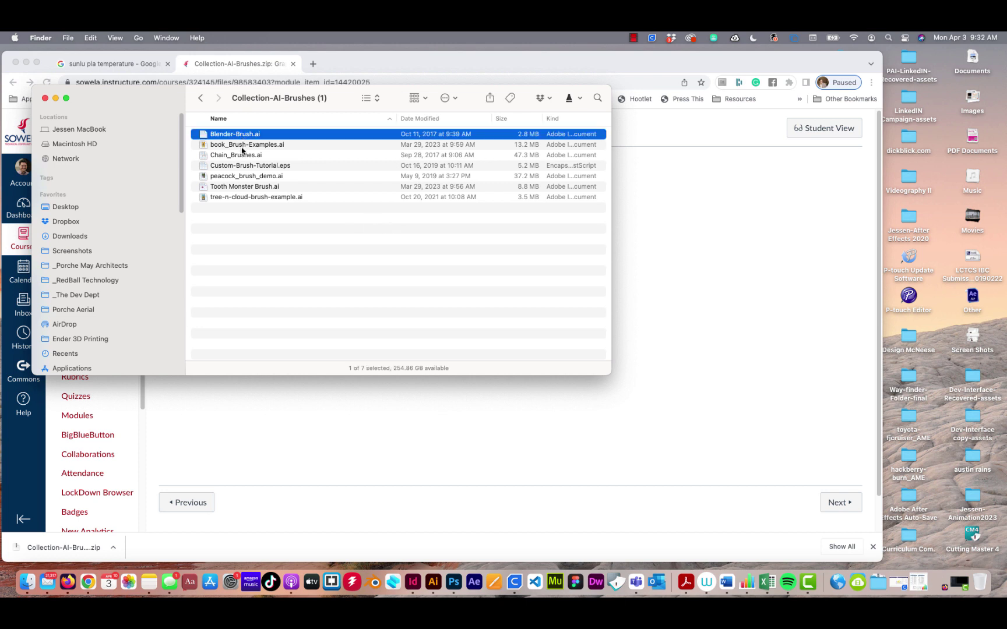
click(242, 148)
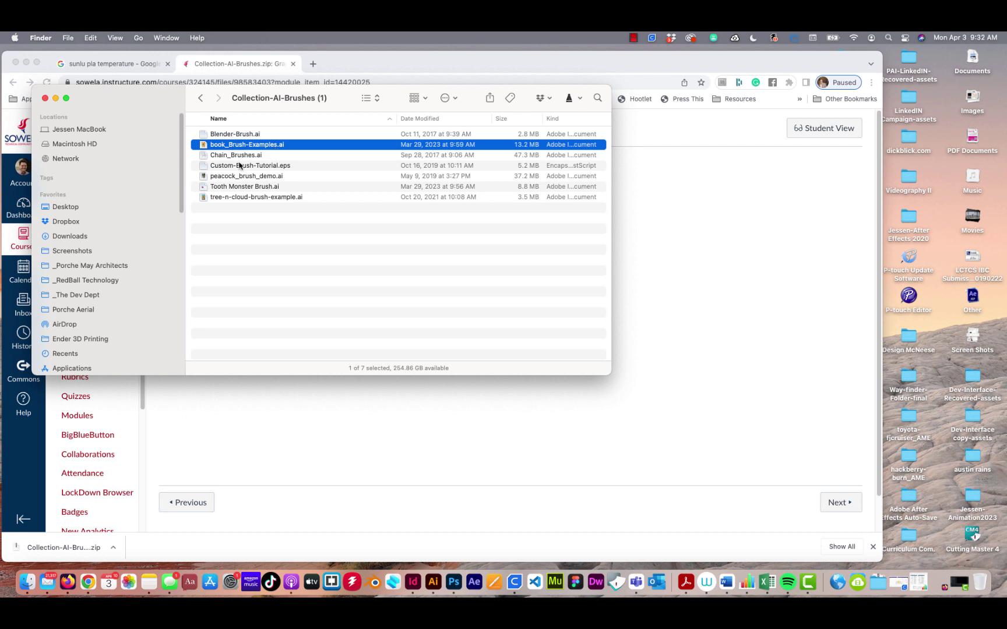
click(237, 156)
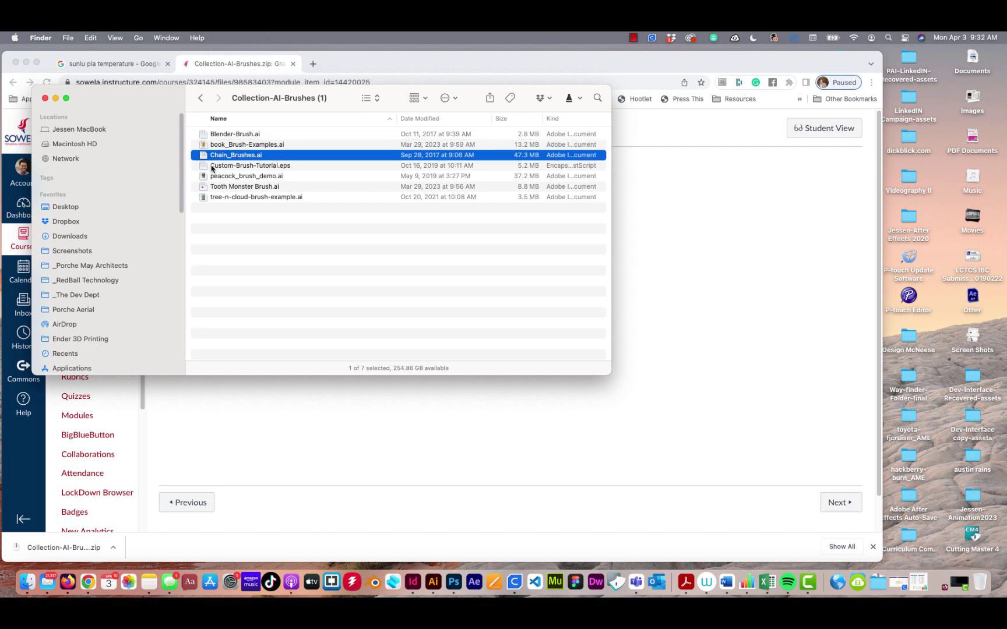
click(270, 167)
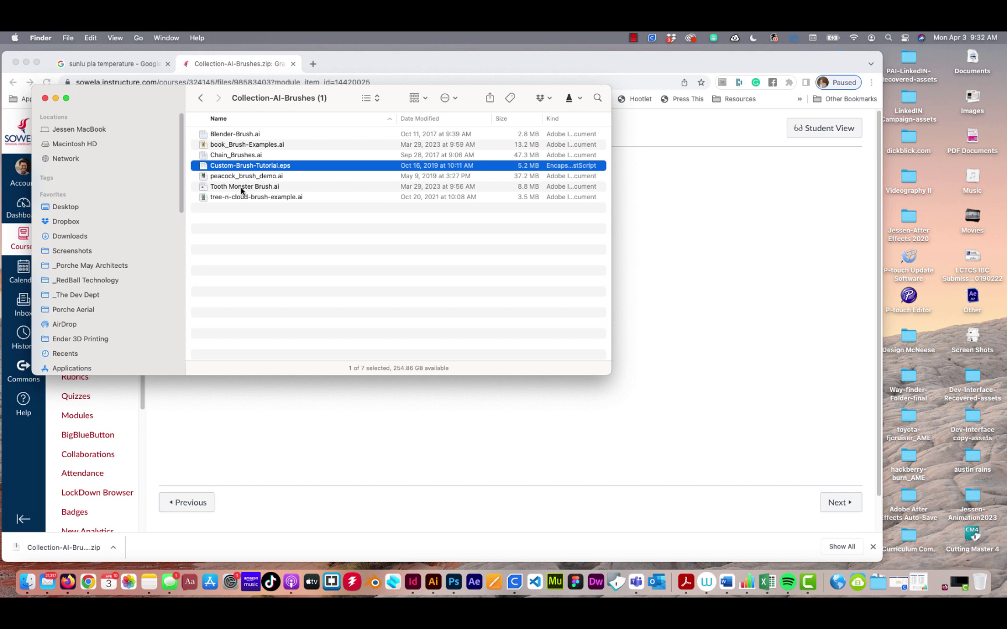
click(241, 189)
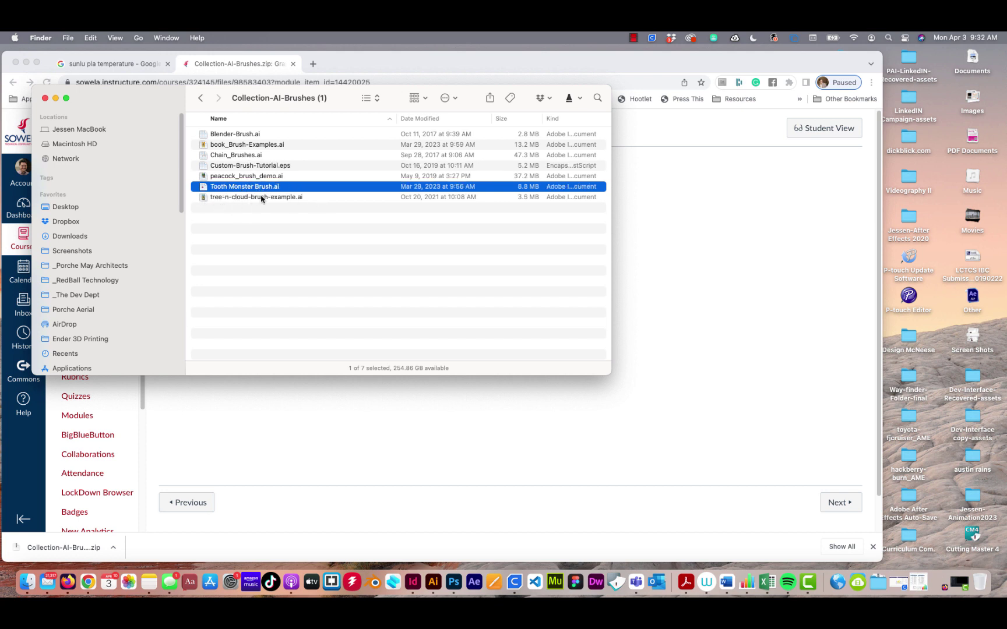
drag(316, 238, 262, 132)
click(350, 286)
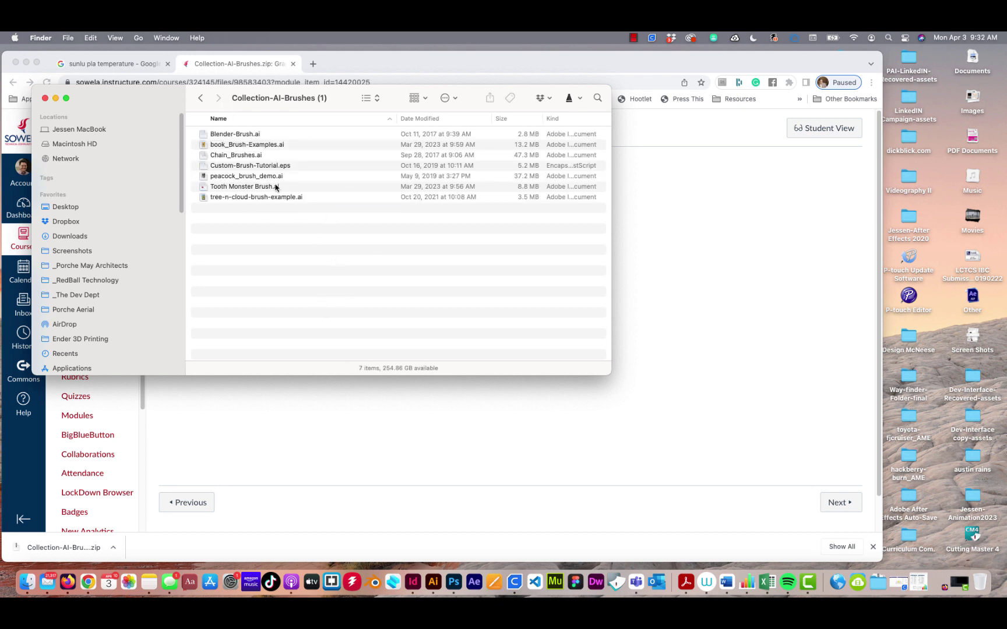
drag(292, 257, 236, 143)
click(285, 295)
click(203, 166)
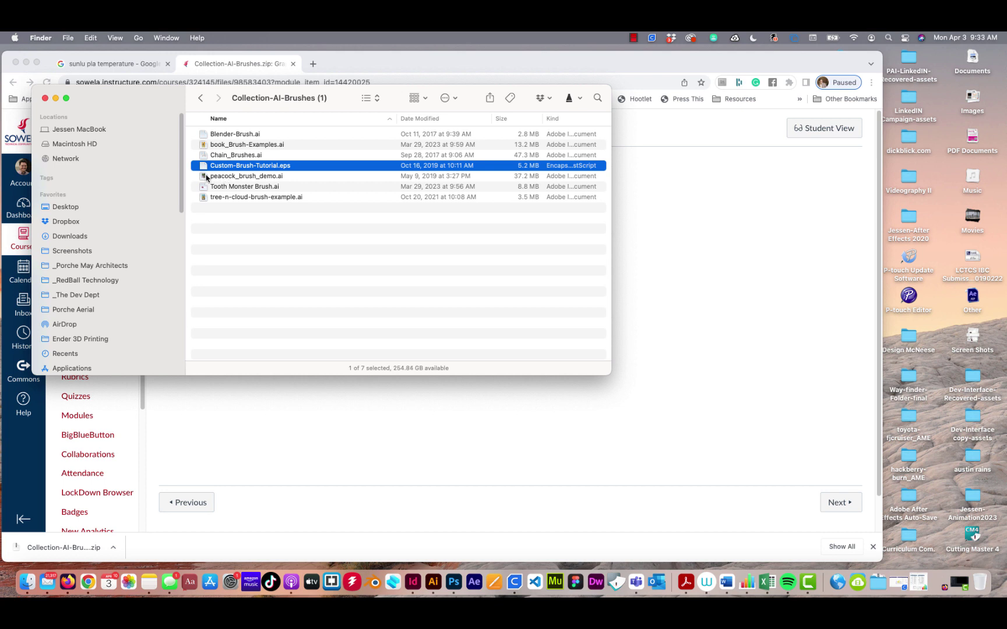
Open peacock_brush_demo.ai in Illustrator and close the floating GMetrix ILL LITA panel covering the artwork.
double_click(203, 178)
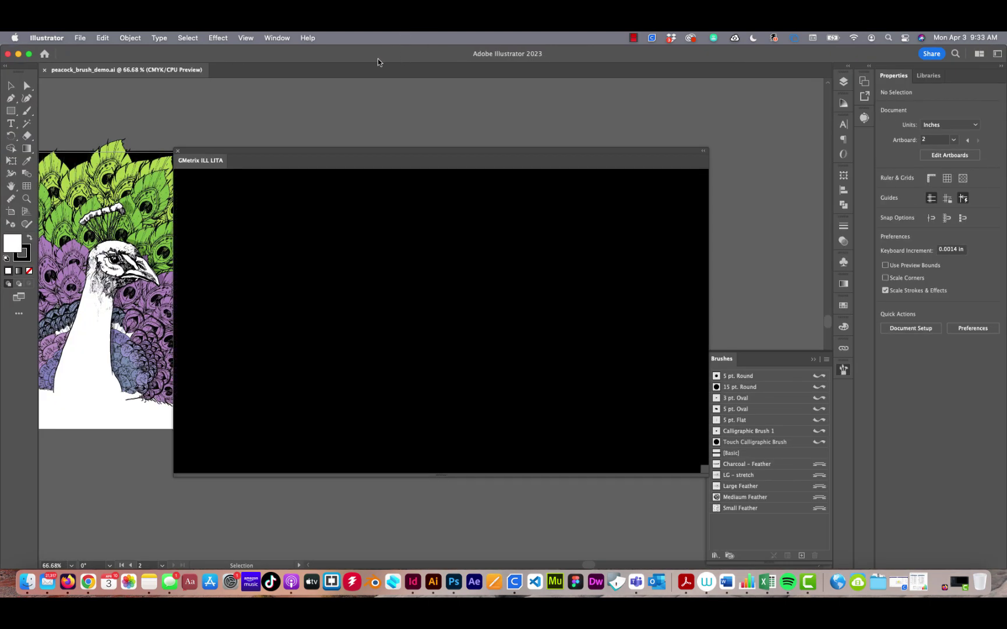
click(180, 152)
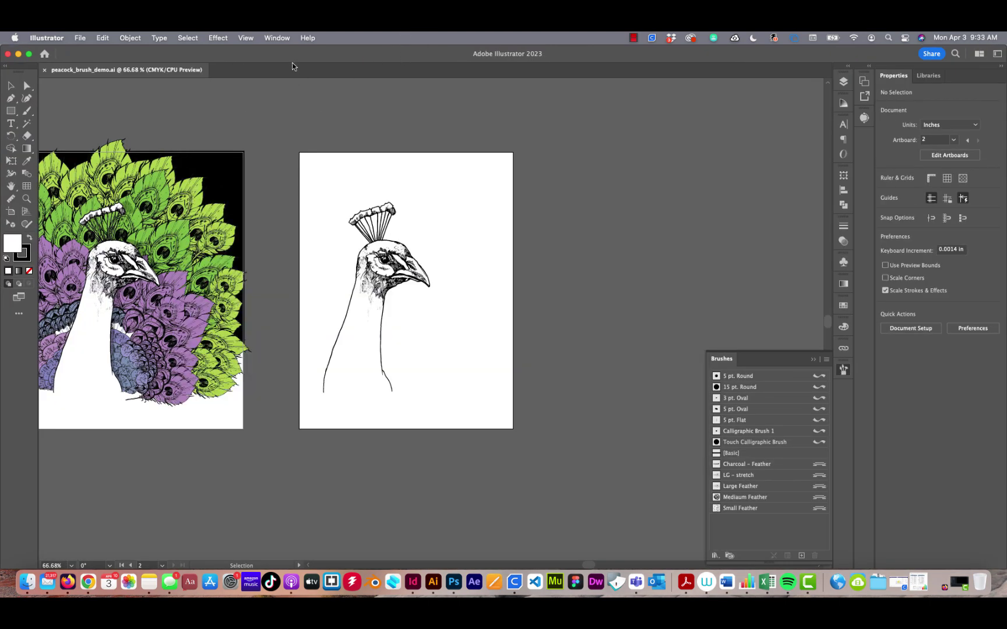
Open Custom-Brush-Tutorial.eps and Tooth Monster Brush.ai from the Collection-AI-Brushes folder in Illustrator.
click(27, 582)
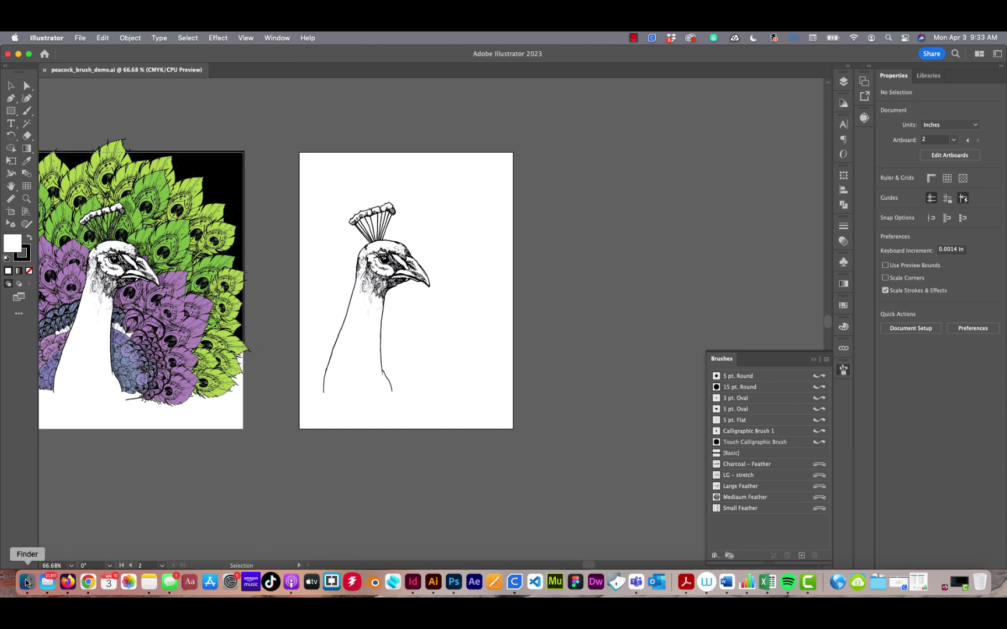
double_click(202, 166)
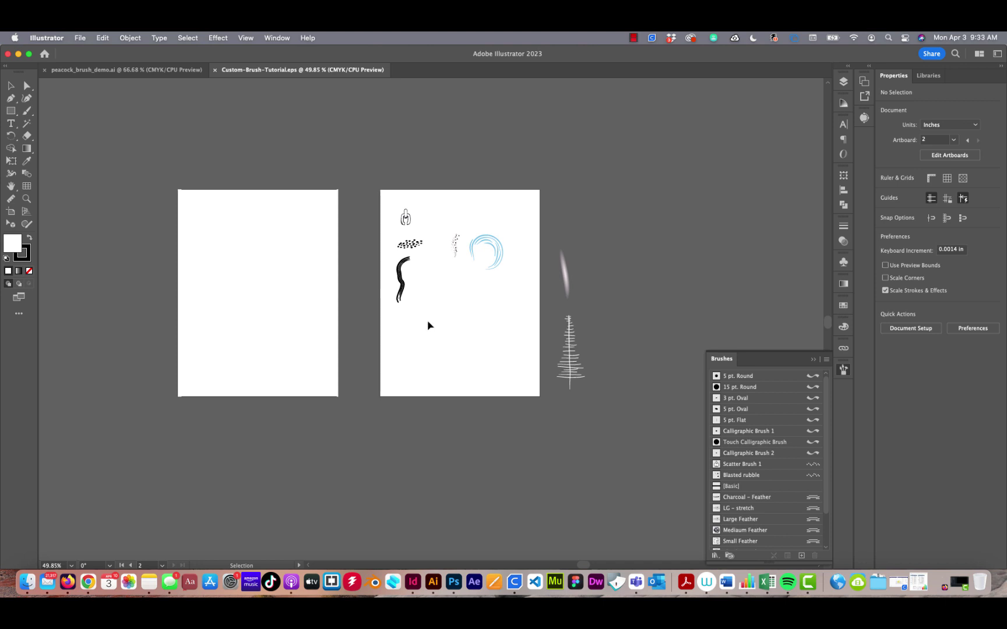
click(27, 583)
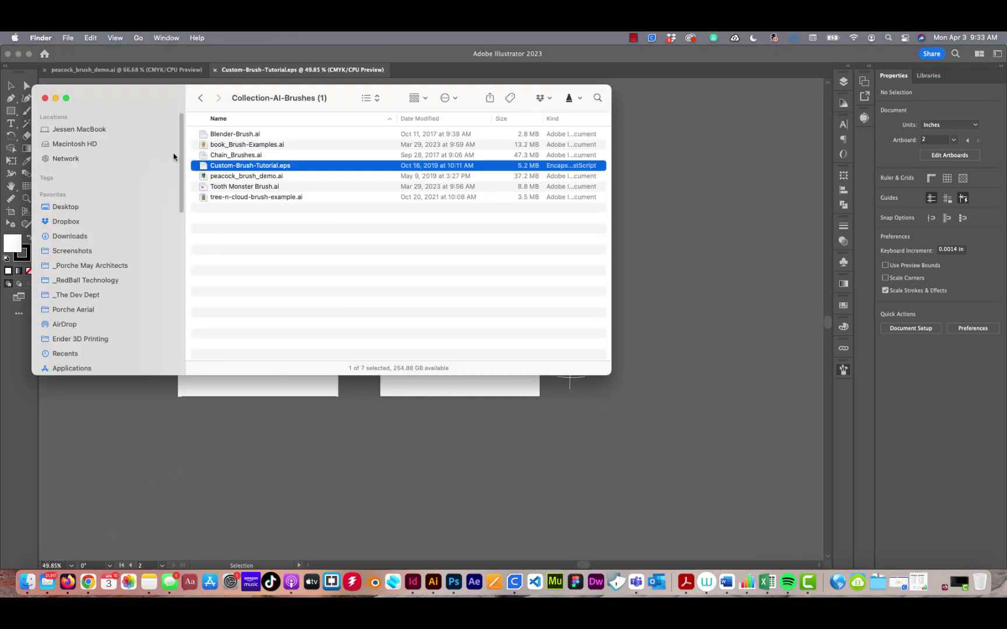
double_click(210, 186)
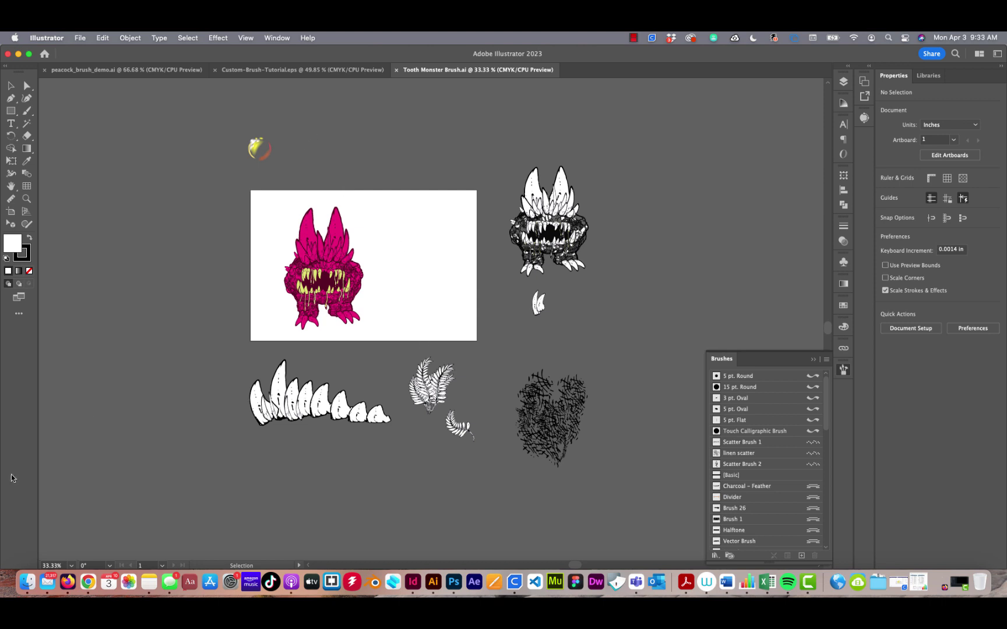
Open Chain_Brushes.ai, book_Brush-Examples.ai and Blender-Brush.ai from the Collection-AI-Brushes folder in Illustrator.
click(27, 582)
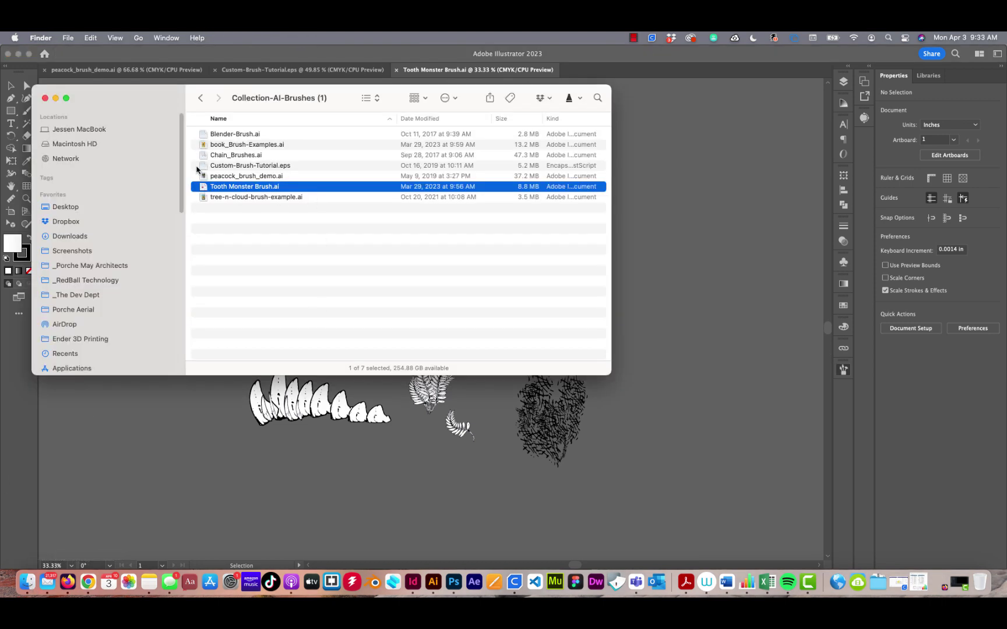
click(203, 156)
double_click(203, 156)
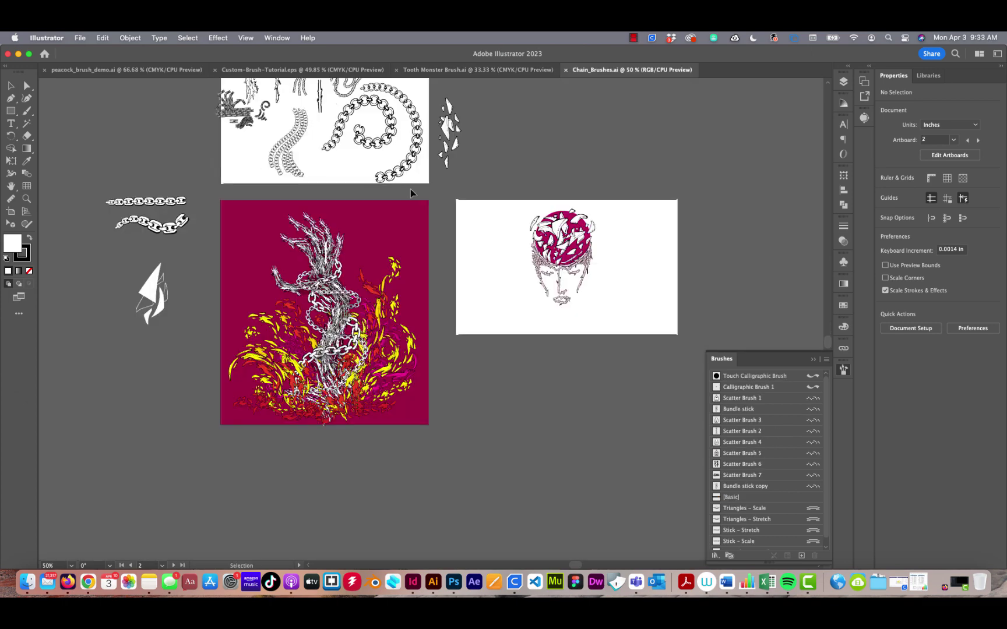
click(27, 581)
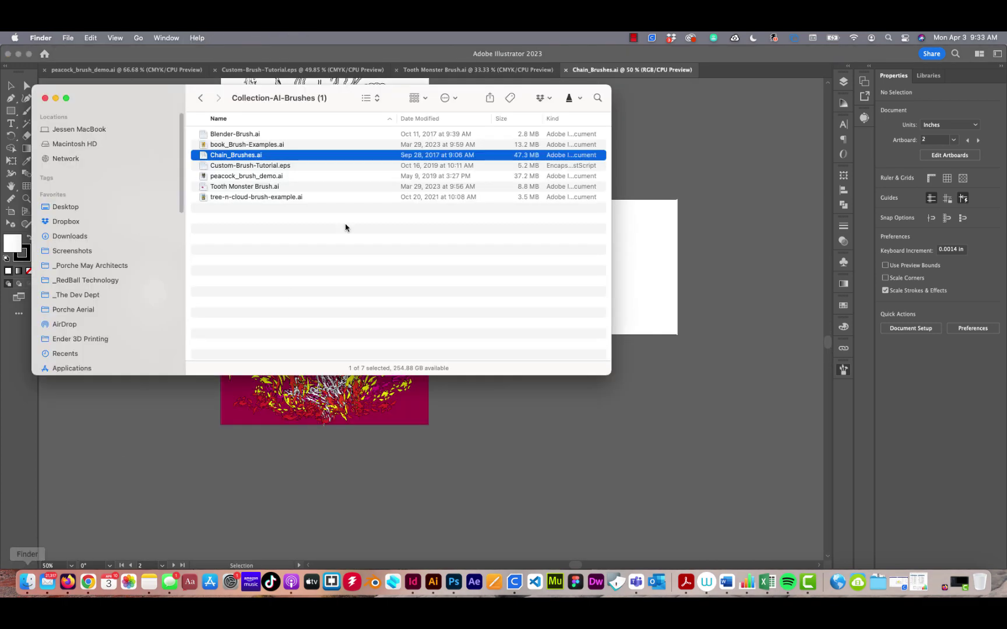
double_click(203, 146)
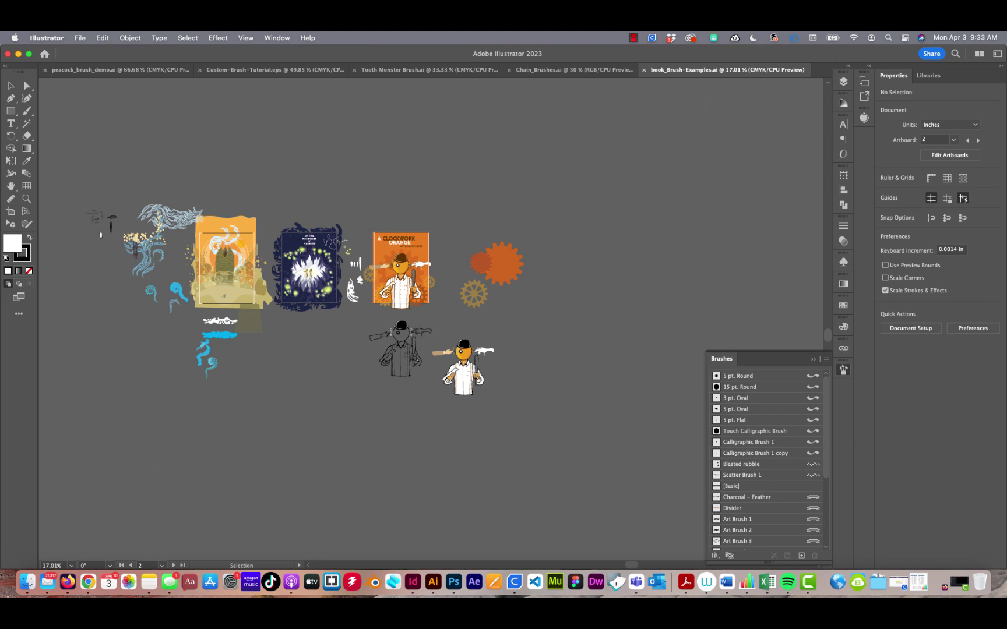
click(26, 582)
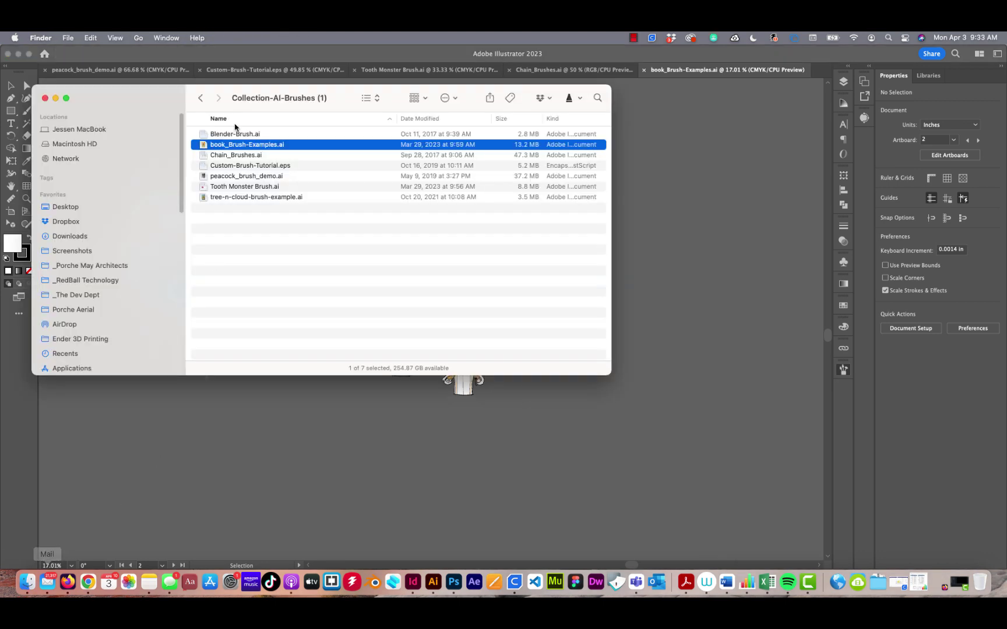
double_click(202, 137)
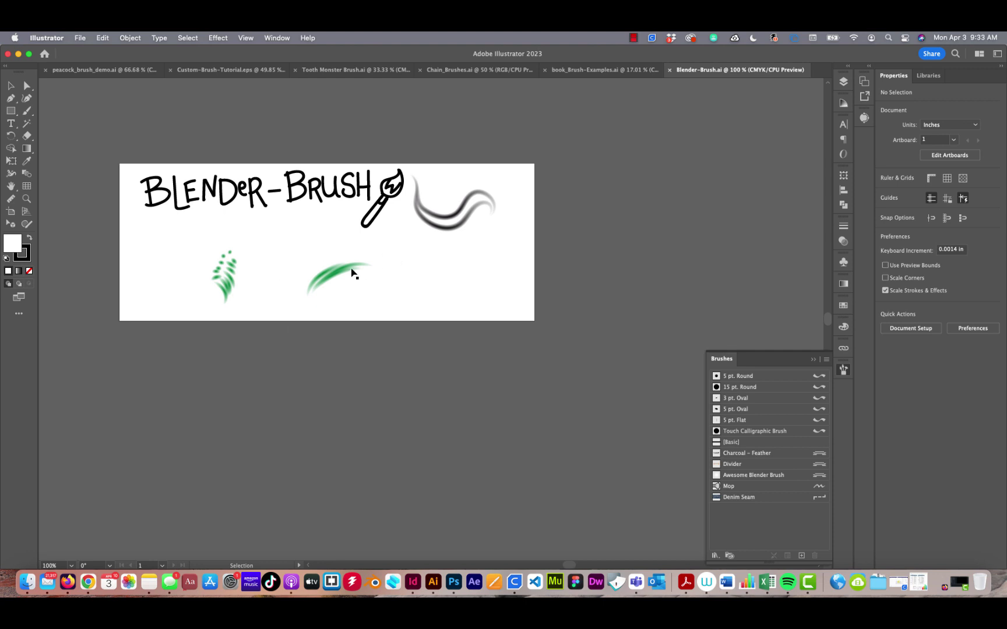
Move one of the overlapping green blender-brush strokes aside to about X 6.05 in, Y 2.60 in and deselect it.
mouse_move(350, 268)
mouse_down()
mouse_move(382, 297)
mouse_move(389, 266)
mouse_up()
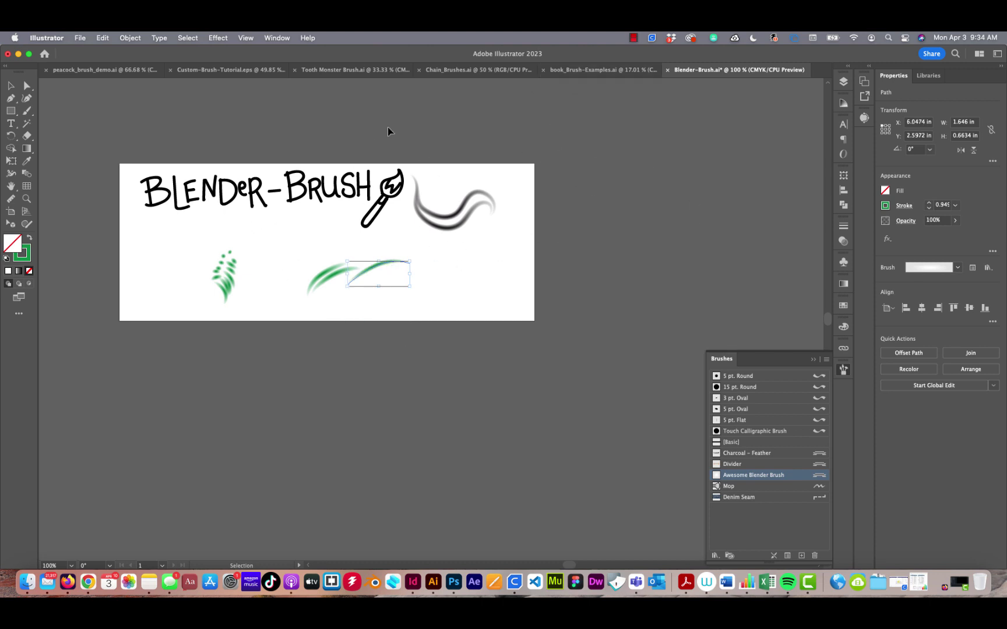
drag(127, 158, 581, 364)
click(576, 254)
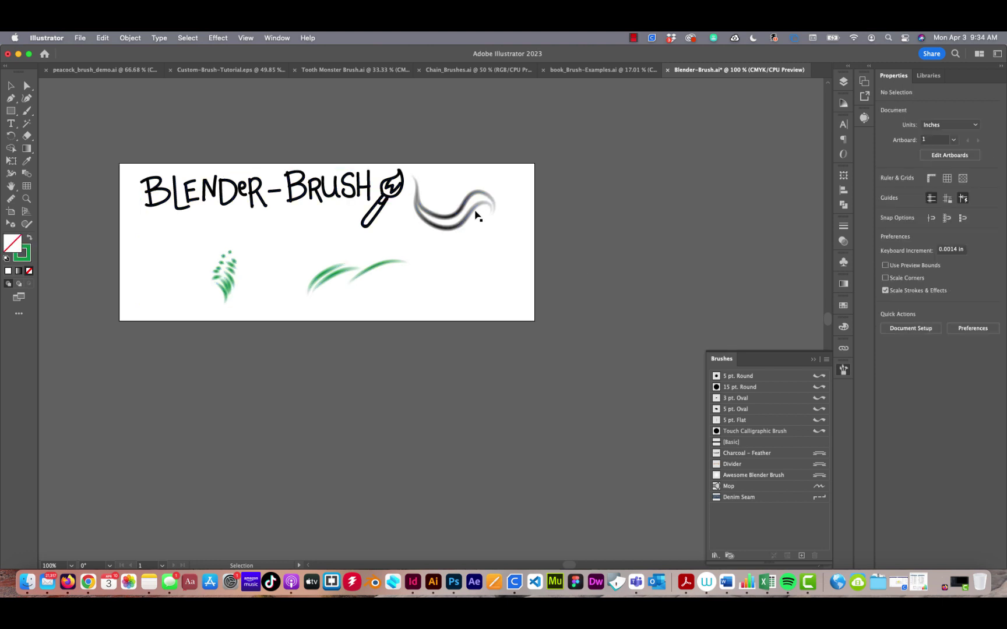
Offset one of the two overlapping black blender-brush strokes beside the title so both strokes are separated, and deselect it.
mouse_move(465, 224)
mouse_down()
mouse_move(460, 233)
mouse_move(460, 218)
mouse_up()
click(531, 271)
click(554, 241)
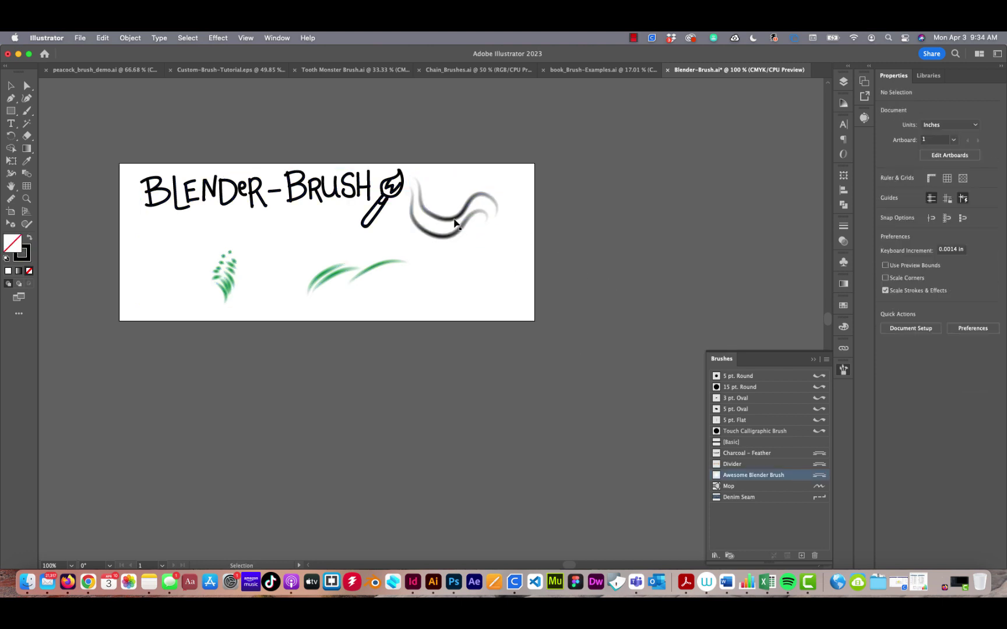
click(456, 224)
click(459, 263)
Return to the Collection-AI-Brushes folder and open tree-n-cloud-brush-example.ai in Illustrator.
click(577, 70)
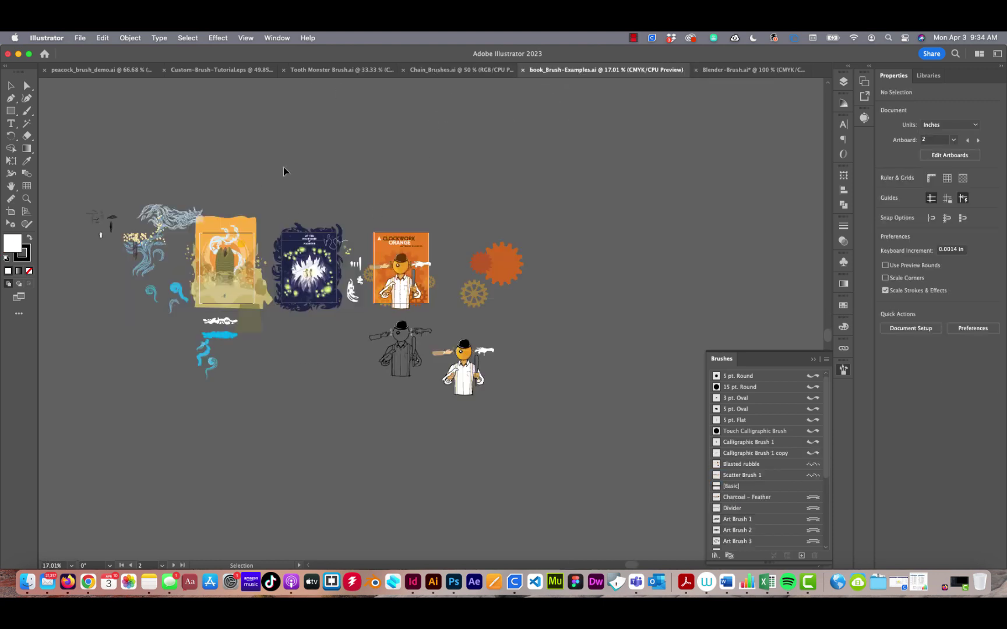
click(460, 71)
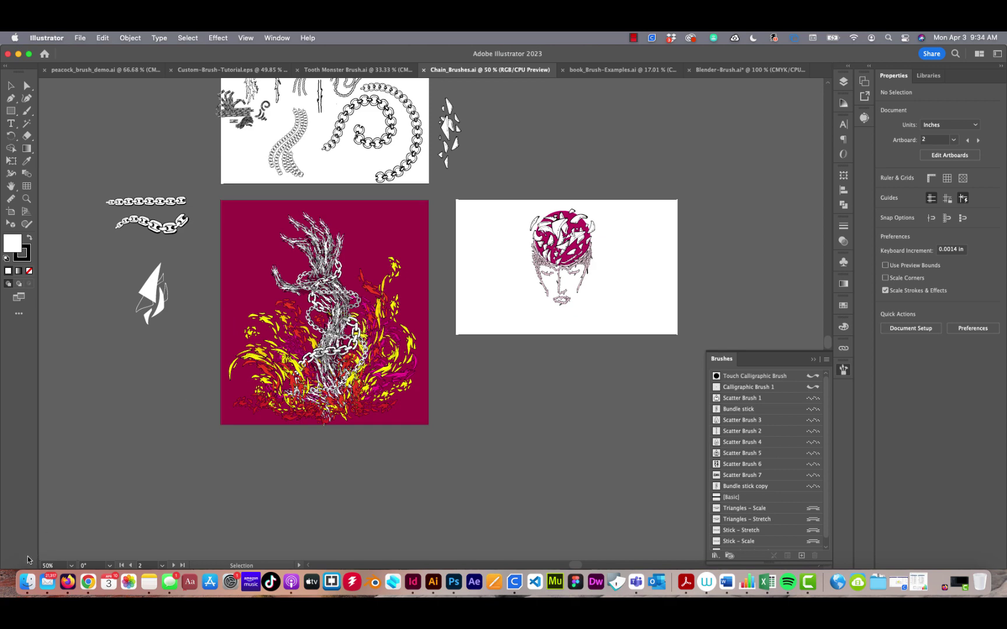
click(28, 582)
click(252, 241)
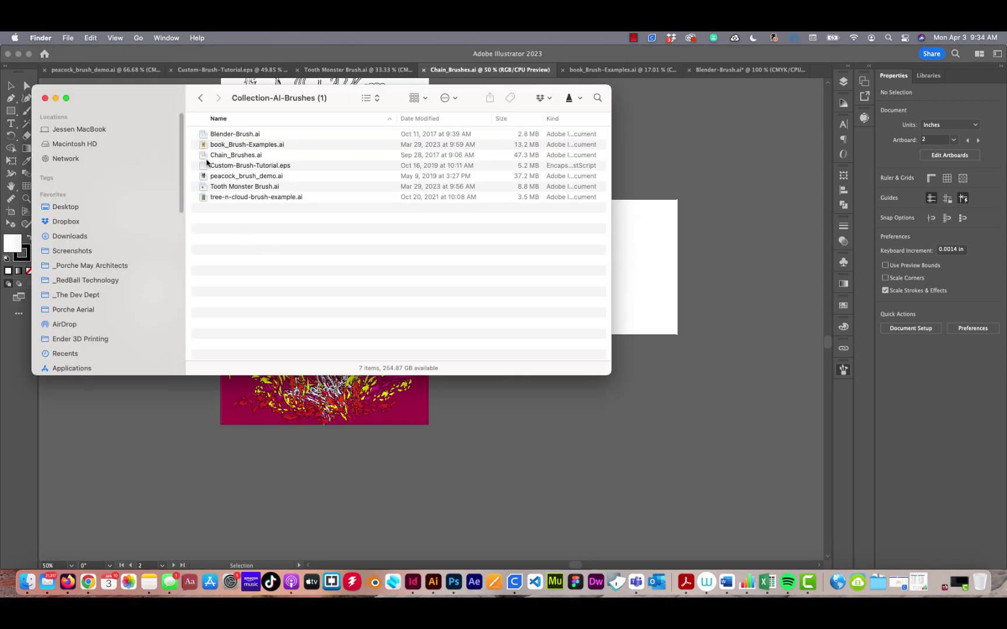
click(205, 145)
click(205, 156)
click(206, 167)
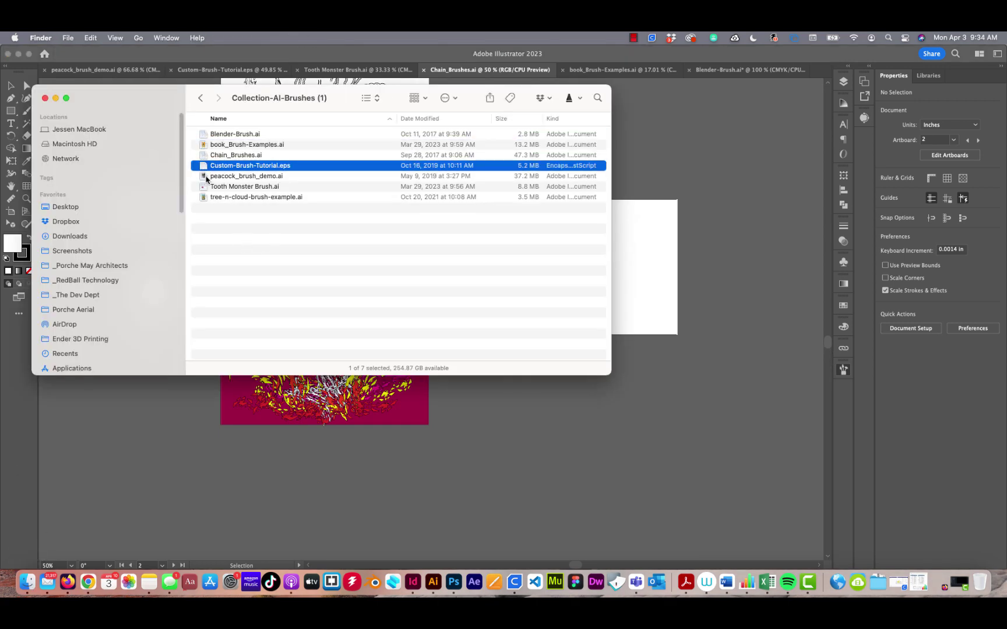
click(206, 177)
click(203, 187)
click(204, 198)
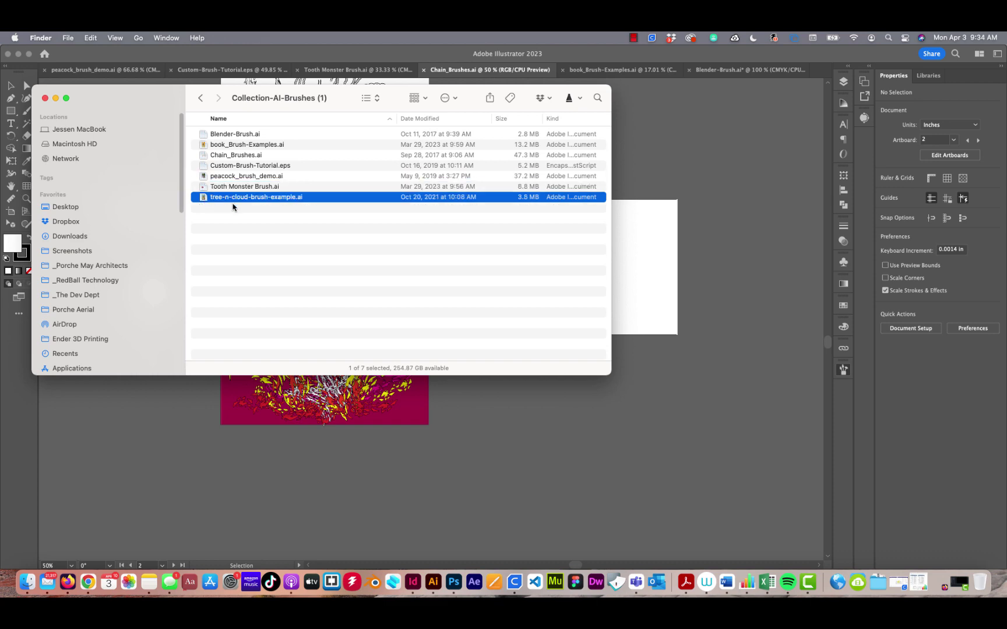
double_click(204, 201)
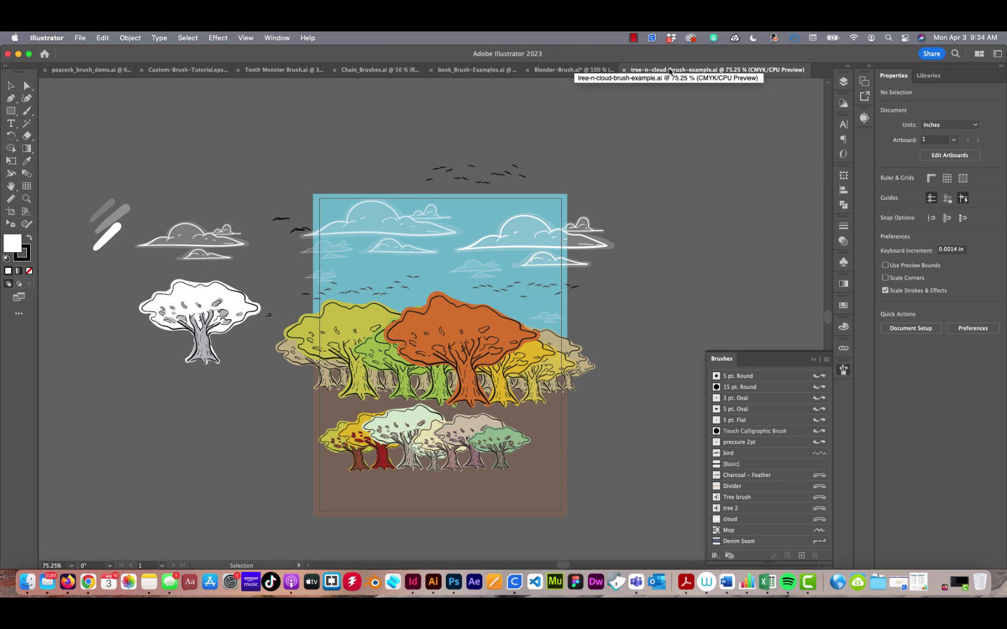
Switch to book_Brush-Examples.ai and examine the outlined and coloured versions of the bowler-hat figure at 100% zoom.
click(551, 70)
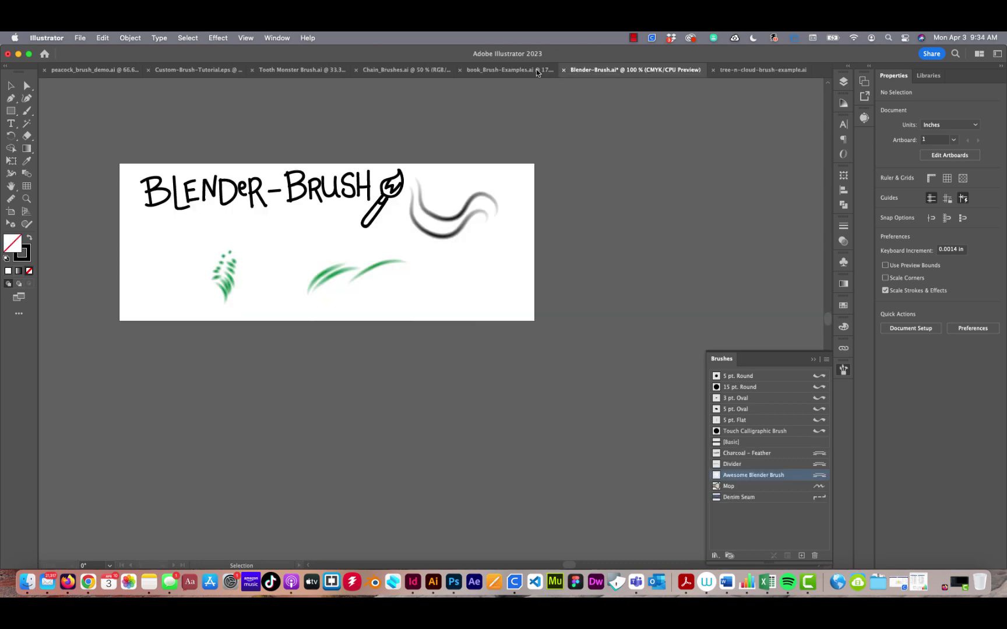
click(501, 70)
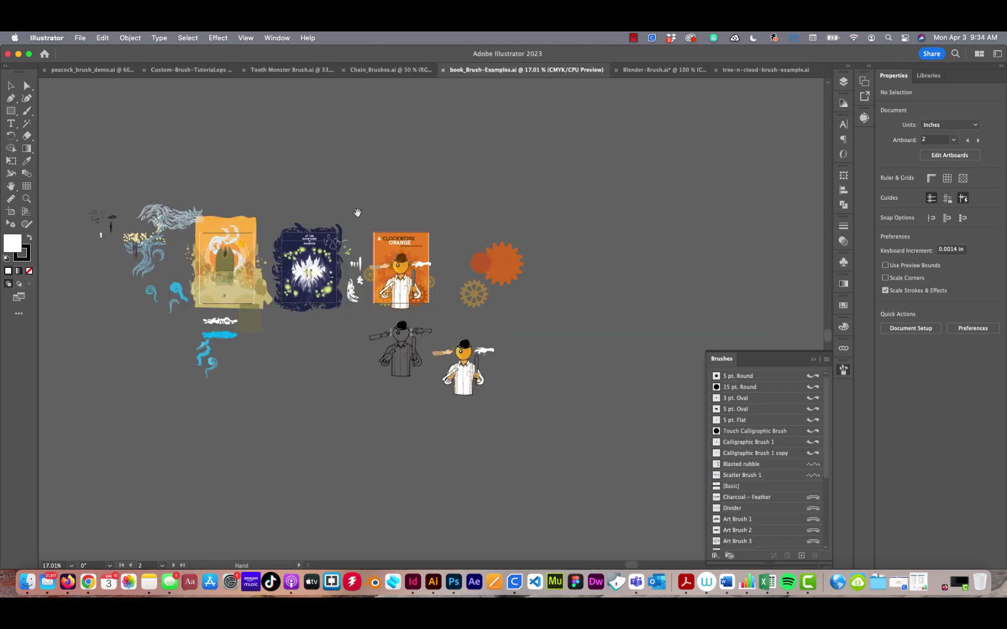
drag(354, 212, 415, 162)
key(super+equal)
key(super+equal)
key(super+equal)
key(super+equal)
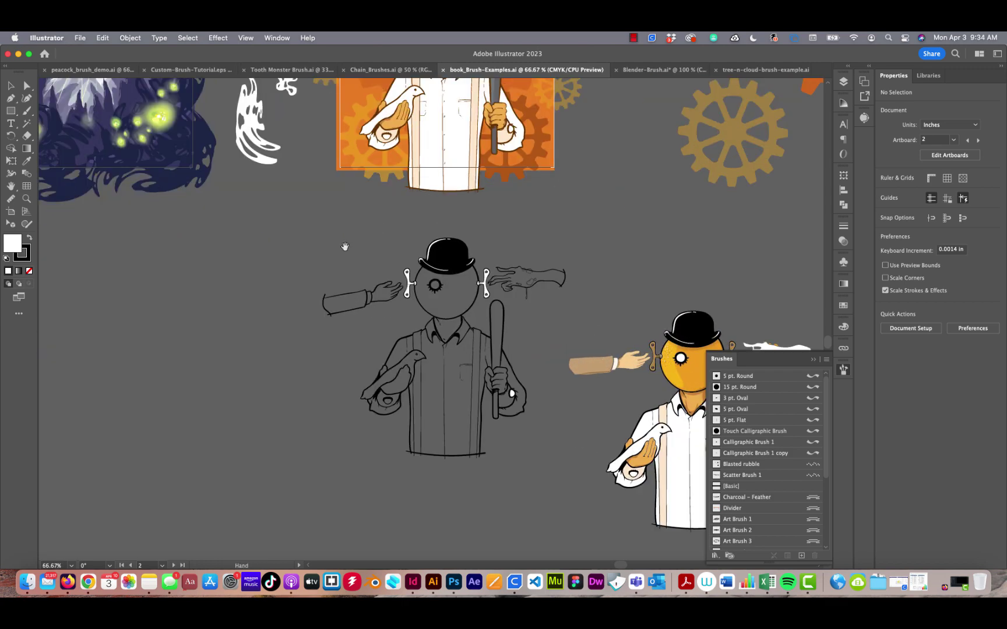
drag(255, 240, 51, 126)
key(super+equal)
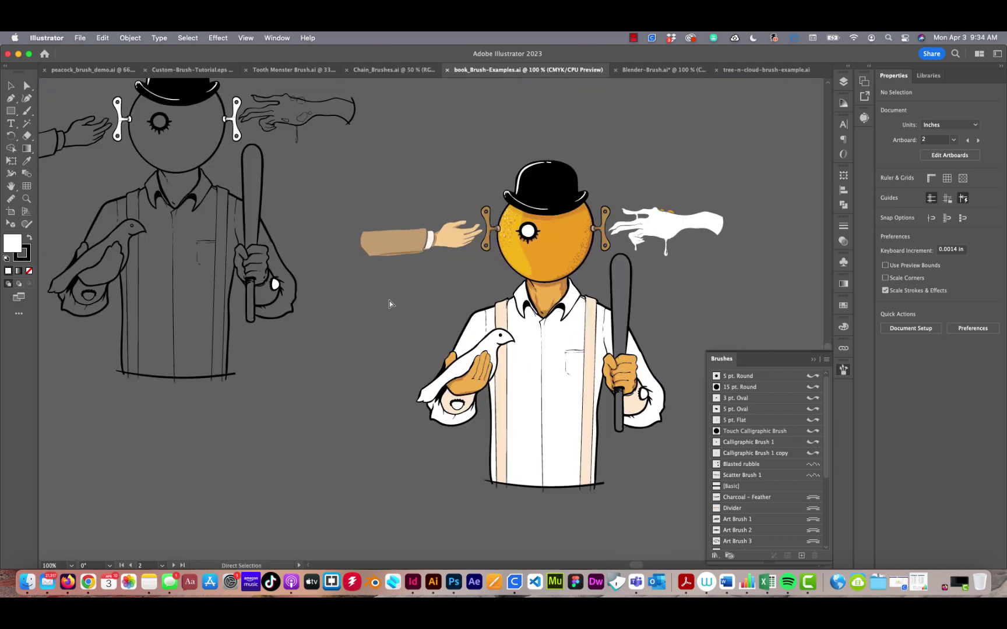
drag(345, 208, 465, 283)
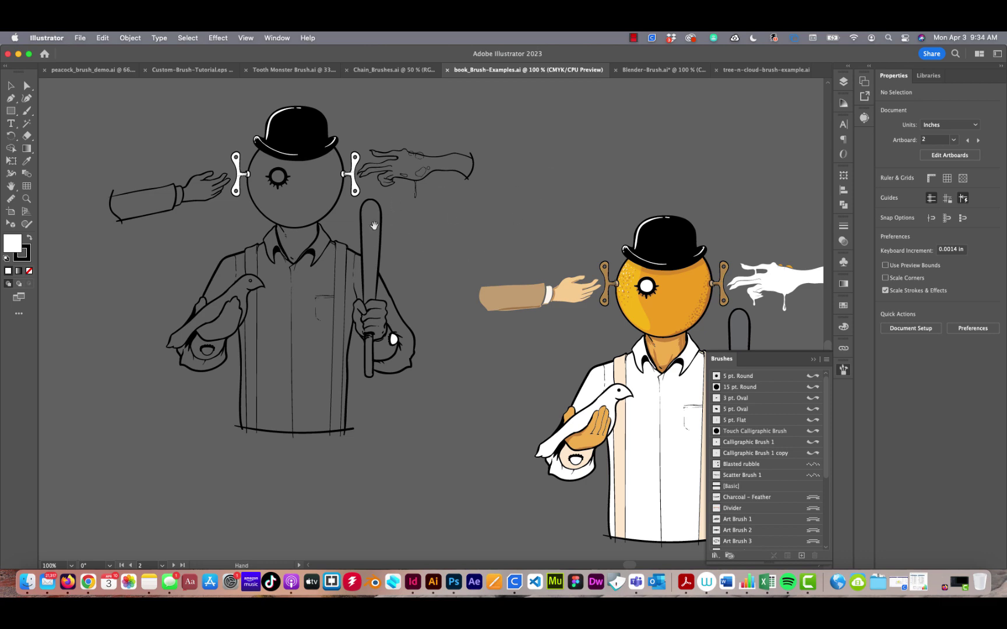
scroll(374, 225, up, 5)
scroll(387, 225, down, 7)
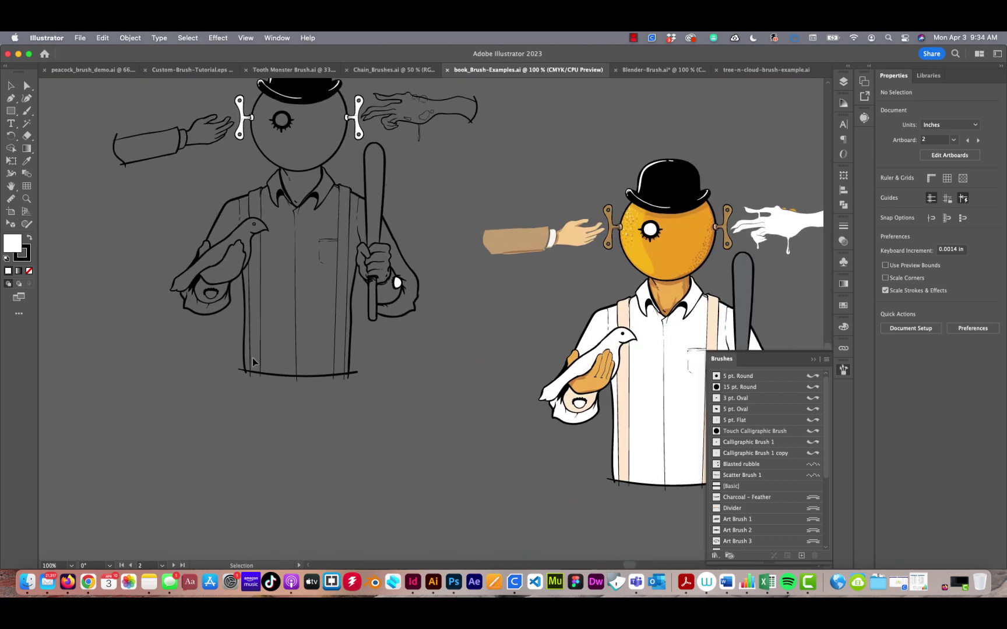
scroll(253, 361, down, 2)
scroll(427, 233, right, 10)
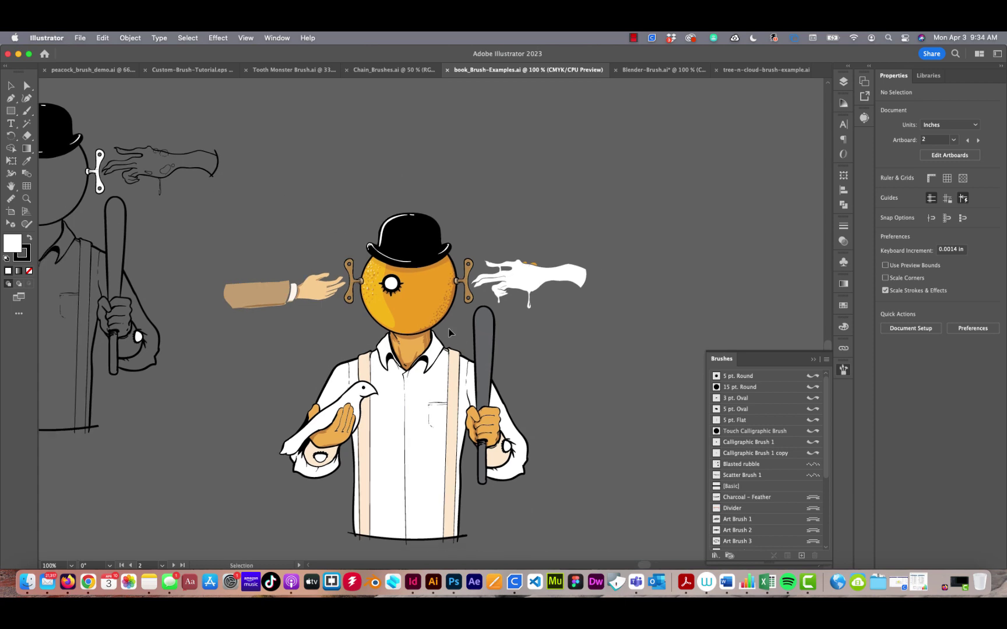
Examine the finished A Clockwork Orange cover, including its figure, hands and gears.
drag(392, 137, 428, 373)
mouse_move(305, 213)
mouse_down()
mouse_move(505, 207)
mouse_move(651, 280)
mouse_up()
drag(339, 212, 373, 325)
drag(364, 389, 357, 321)
drag(529, 262, 400, 253)
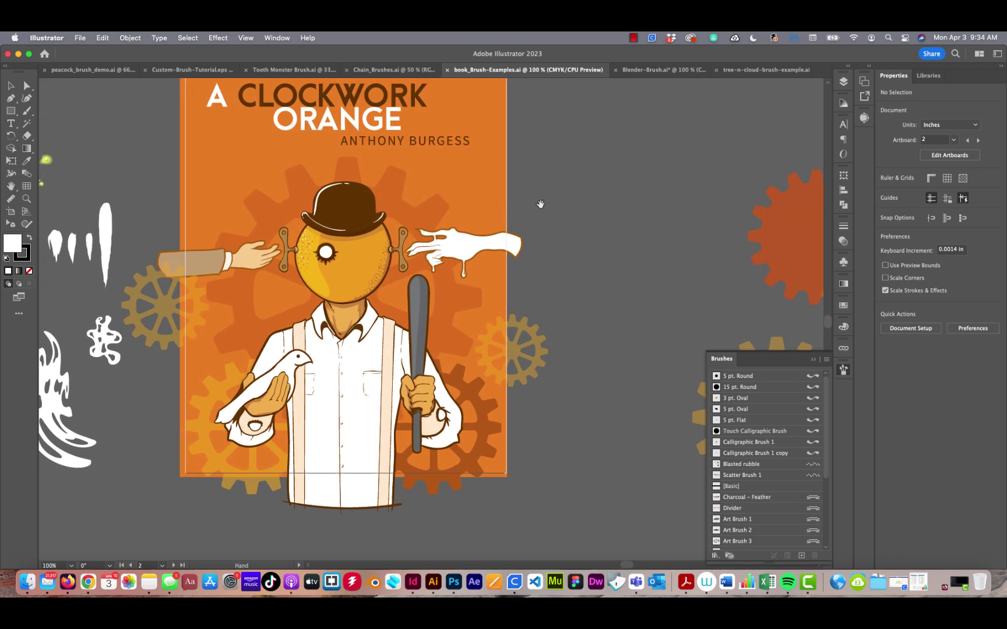
drag(540, 204, 540, 246)
drag(578, 322, 557, 295)
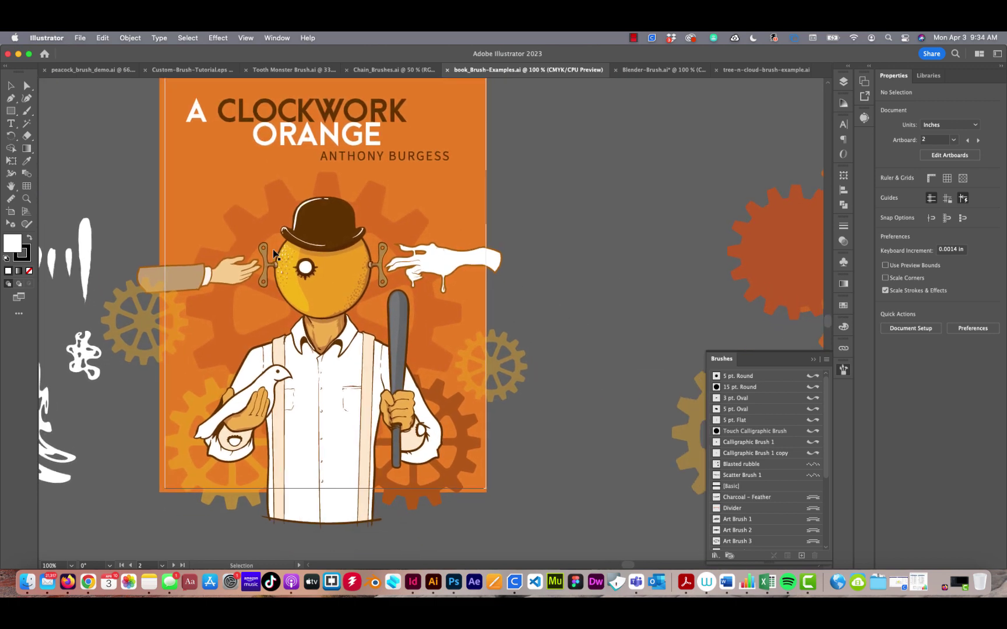
drag(303, 378, 303, 302)
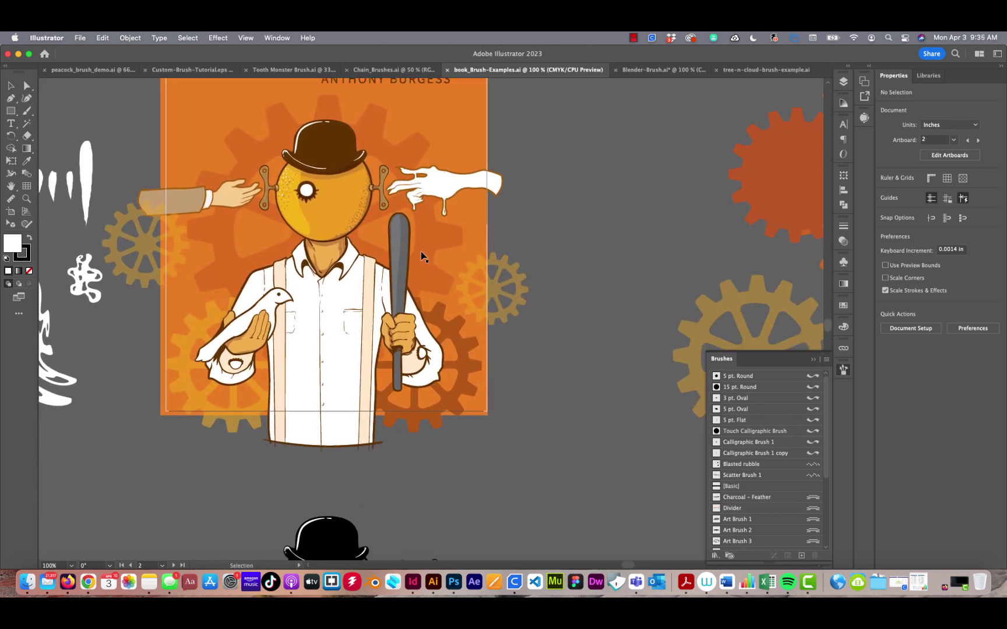
Examine the At the Mountains of Madness cover, including its brushed border, glowing orbs and the two explorers at up to 300%.
drag(294, 229, 185, 330)
mouse_move(131, 281)
mouse_down()
mouse_move(260, 214)
mouse_move(495, 192)
mouse_up()
drag(228, 227, 379, 200)
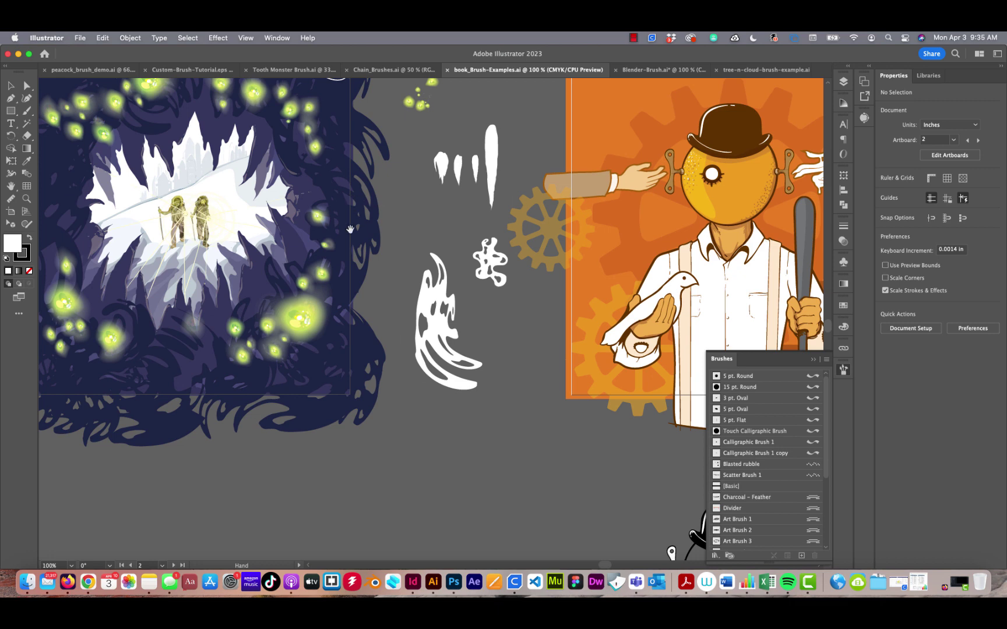
drag(205, 181, 388, 314)
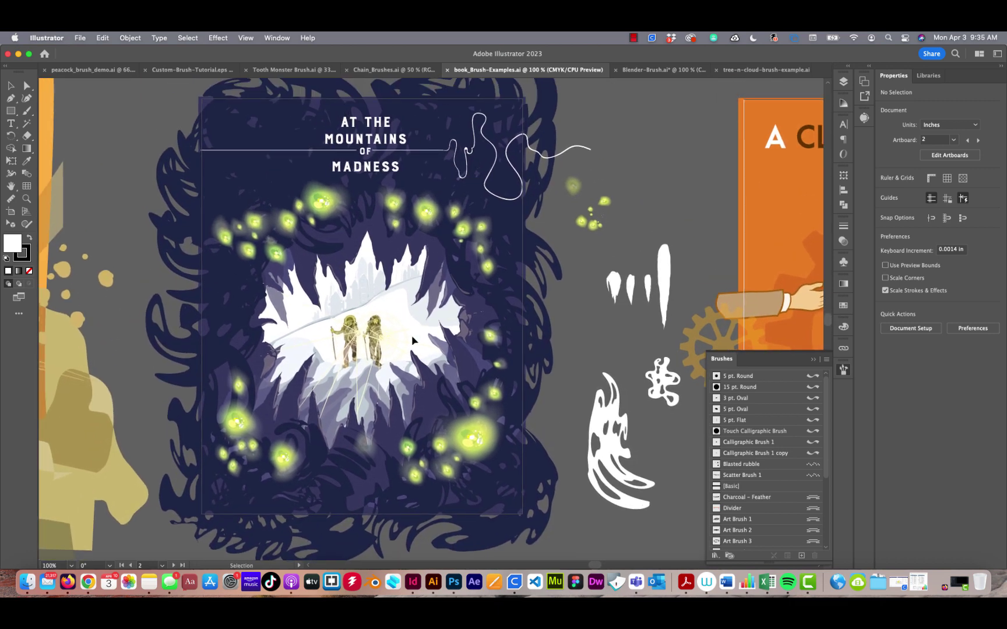
drag(495, 331, 425, 277)
key(super+plus)
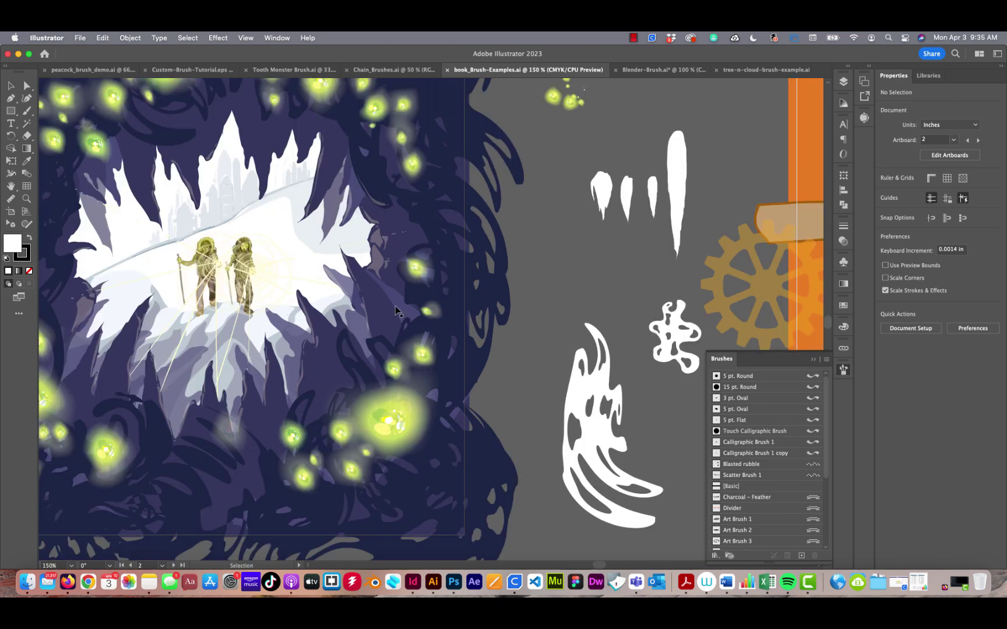
drag(276, 266, 412, 259)
key(super+plus)
key(super+plus)
drag(273, 145, 392, 252)
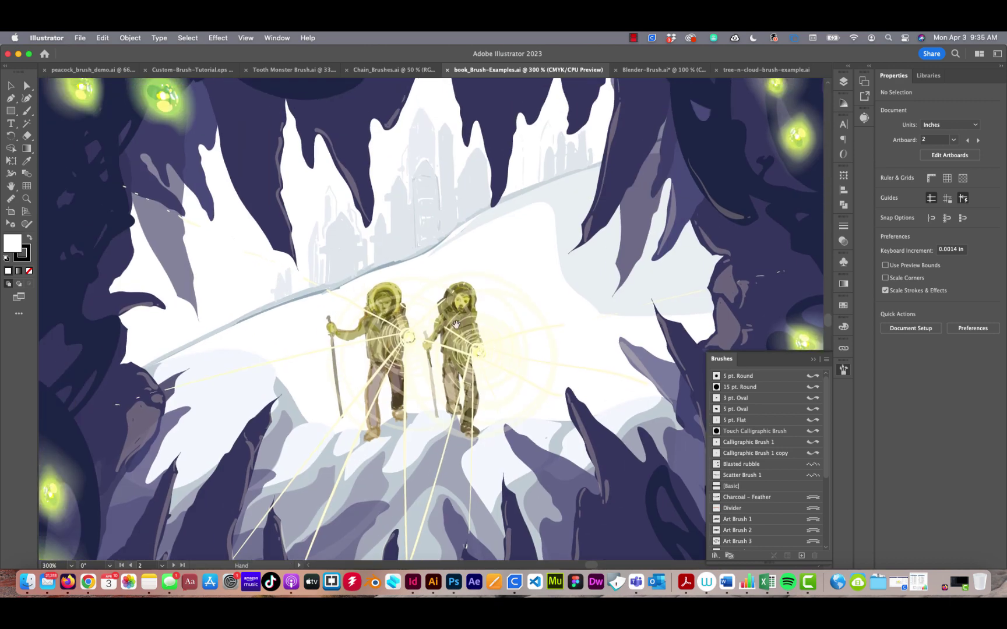
key(super+minus)
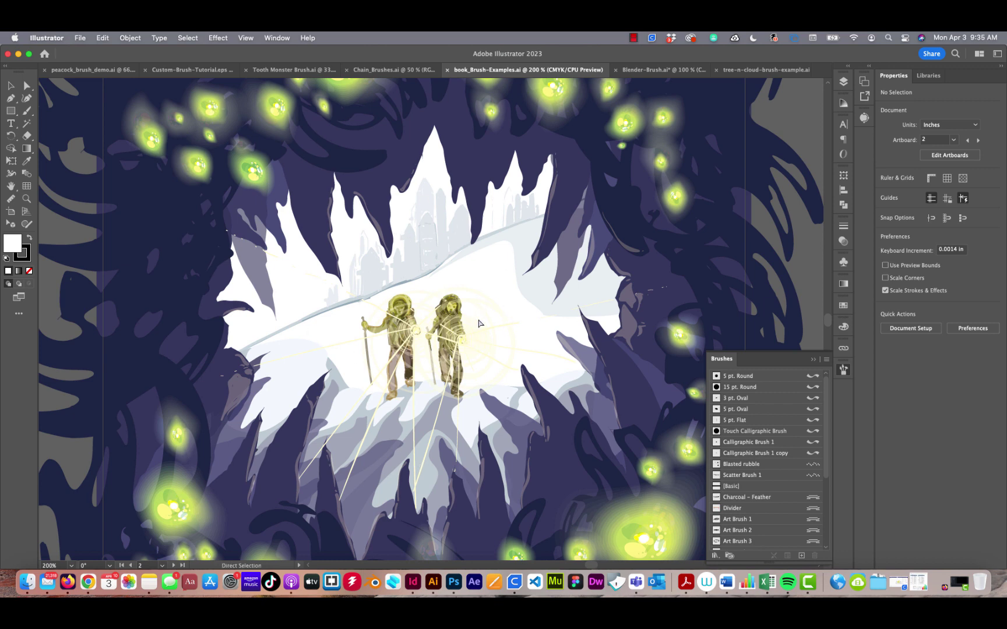
key(super+minus)
key(super+minus)
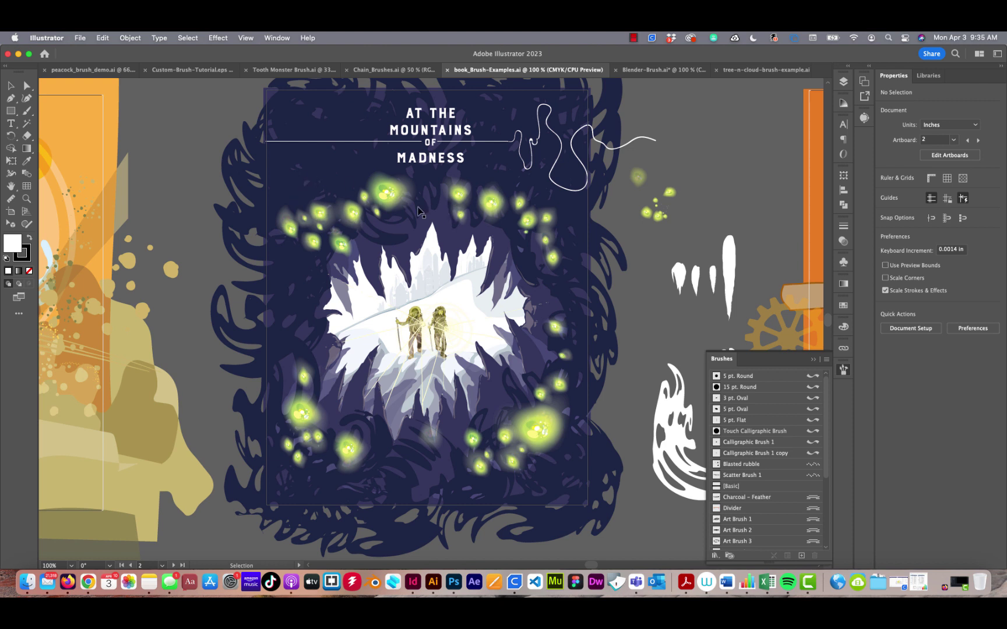
Reposition the large glowing orb and its smaller neighbour above the cave opening on the At the Mountains of Madness cover.
click(382, 195)
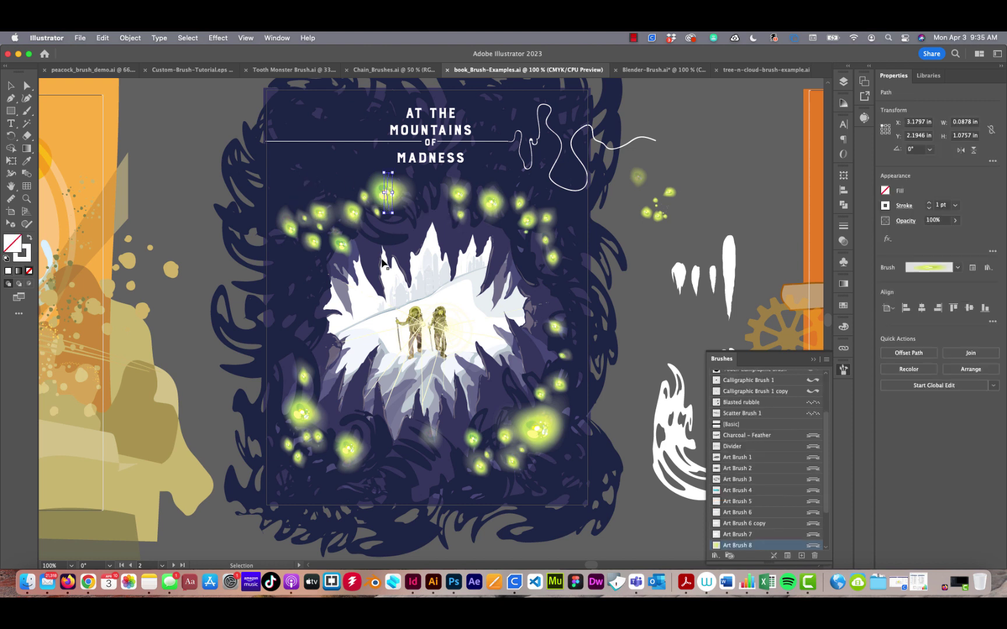
click(185, 196)
drag(386, 195, 444, 195)
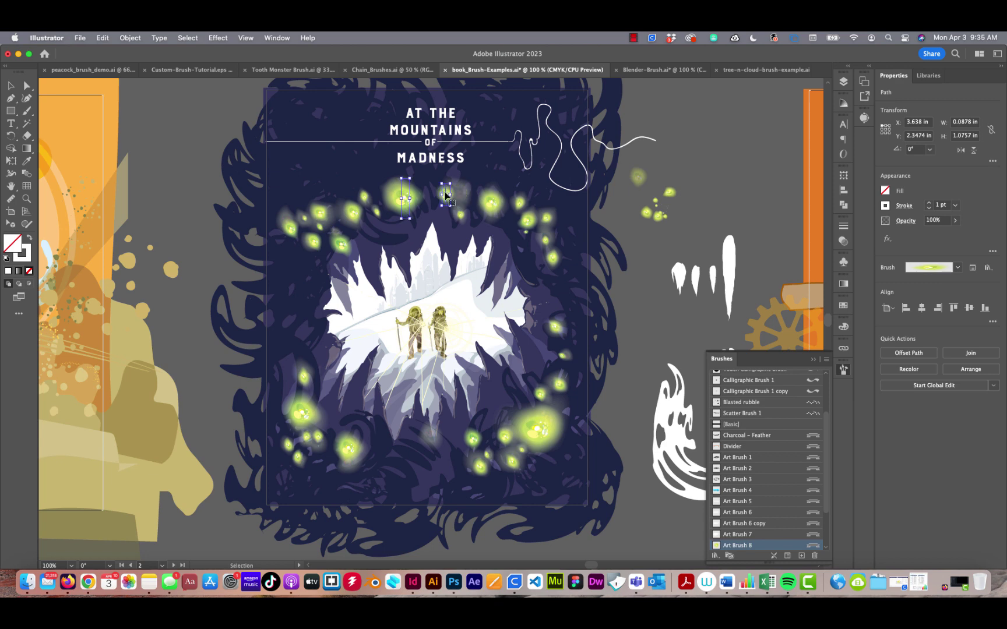
click(642, 299)
Shift the dark icicle strokes hanging over the upper edge of the cave opening.
key(super+equal)
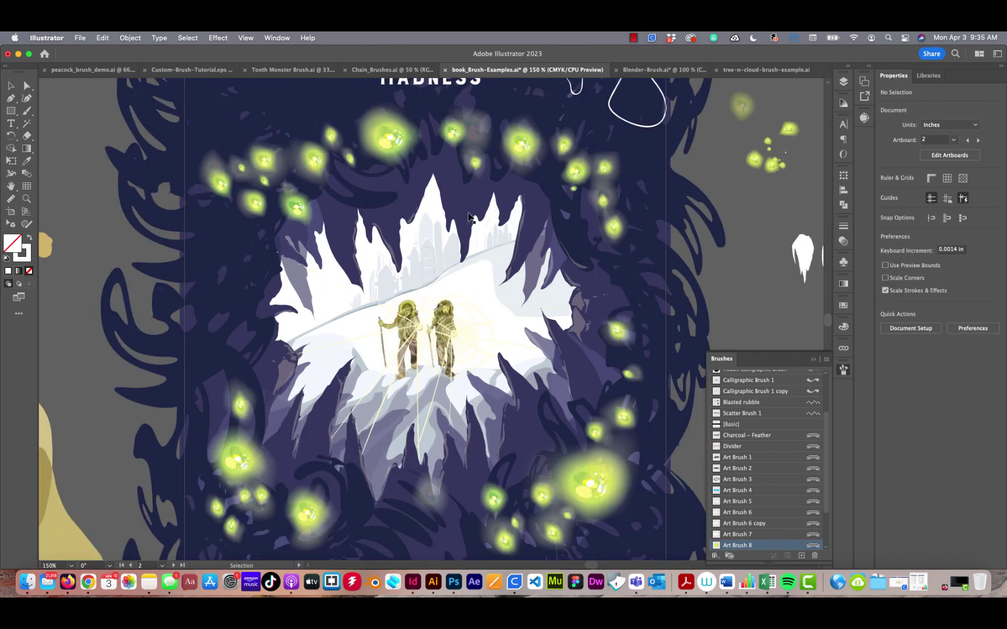
click(460, 216)
drag(468, 242, 492, 272)
mouse_move(476, 230)
mouse_down()
mouse_move(464, 216)
mouse_move(468, 223)
mouse_up()
click(732, 258)
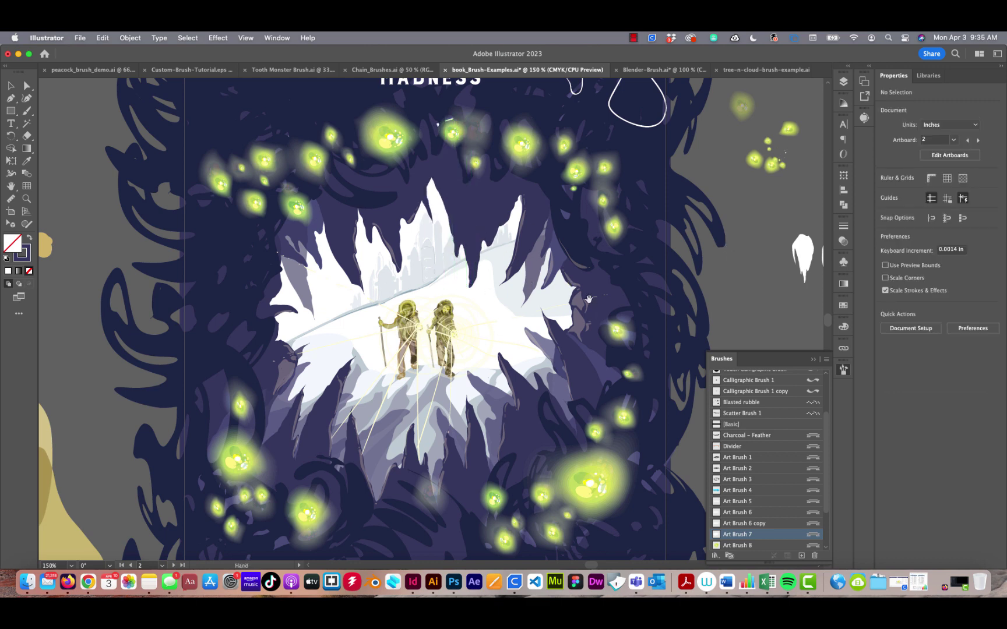
Move the long white icicle stroke between the two covers slightly away from the shorter ones.
drag(669, 266, 454, 249)
scroll(435, 273, right, 5)
scroll(435, 273, up, 3)
drag(463, 297, 473, 252)
click(452, 353)
scroll(424, 364, right, 4)
scroll(424, 364, down, 2)
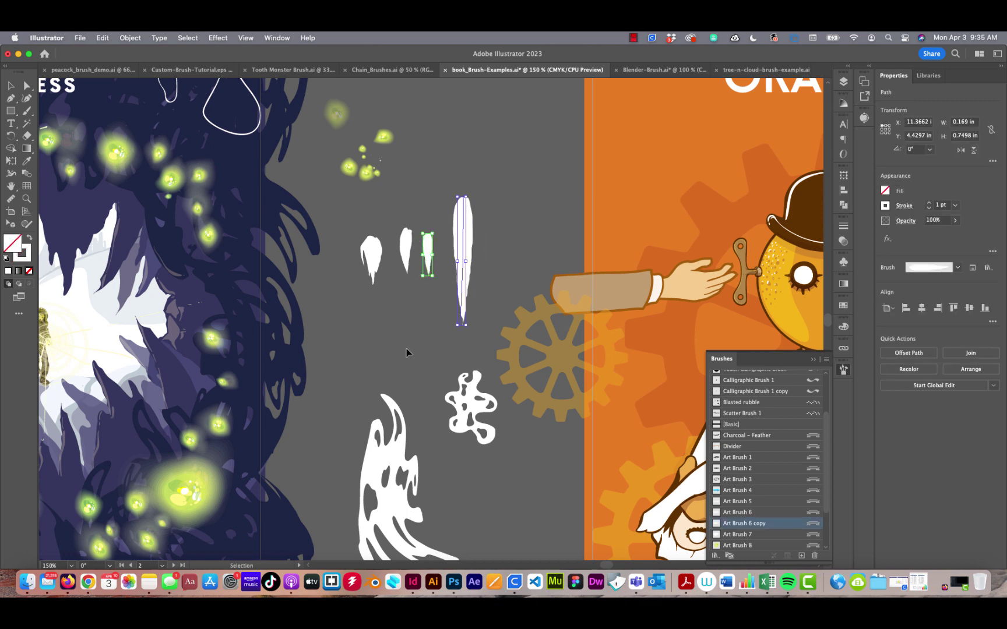
click(406, 351)
Move the white claw-shaped brush artwork lower and the white blob shape closer above it, between the two covers.
scroll(408, 332, down, 5)
scroll(408, 332, left, 1)
click(410, 310)
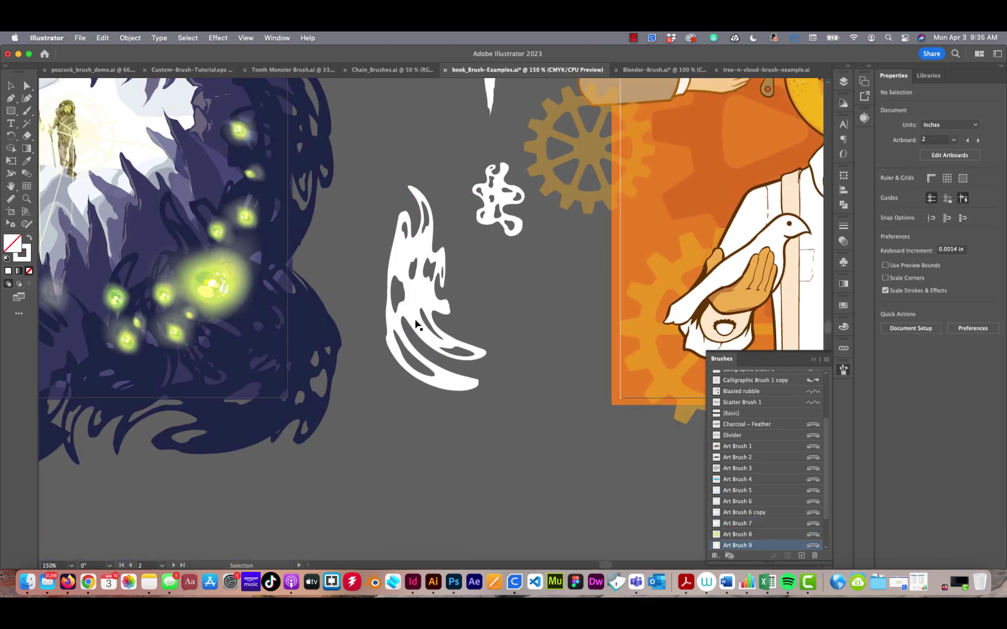
drag(404, 384, 393, 477)
click(489, 203)
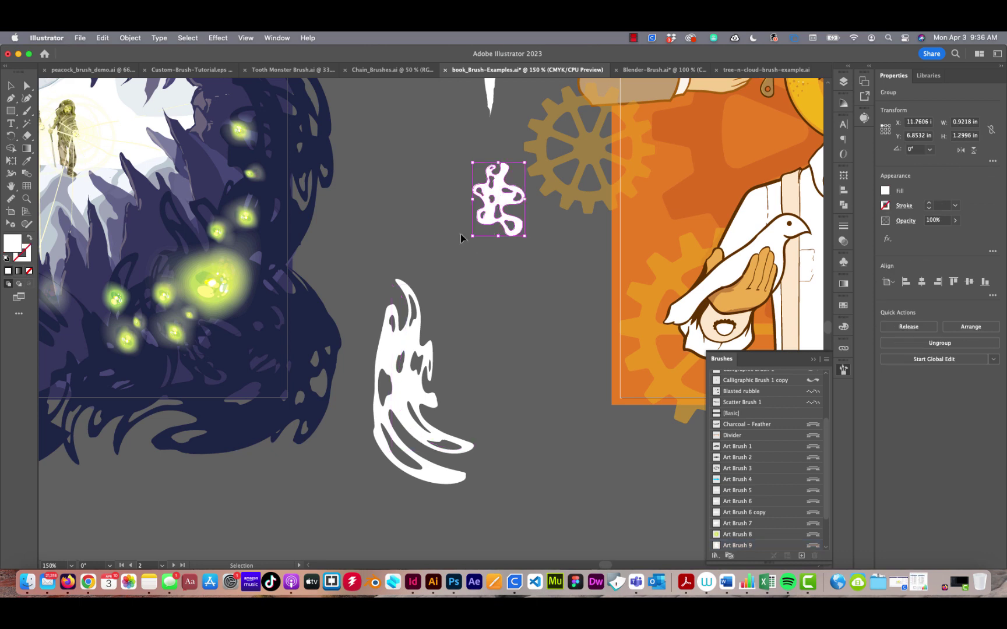
drag(495, 201, 436, 215)
click(493, 310)
Move one sample glowing orb's artwork clear of the others and enlarge it to about 1.02 by 1.07 in.
scroll(483, 314, up, 5)
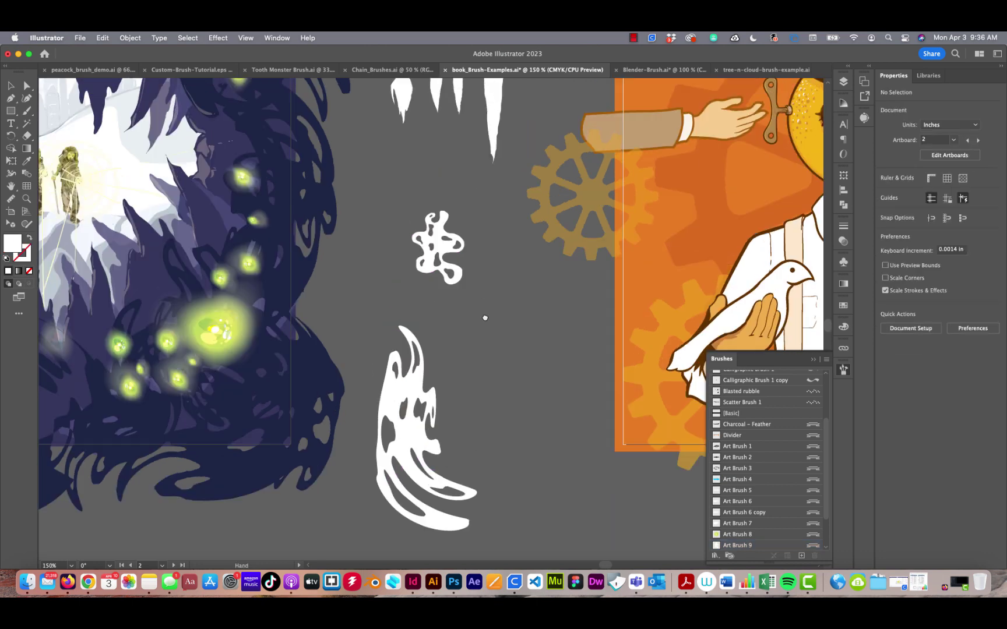
scroll(441, 292, down, 2)
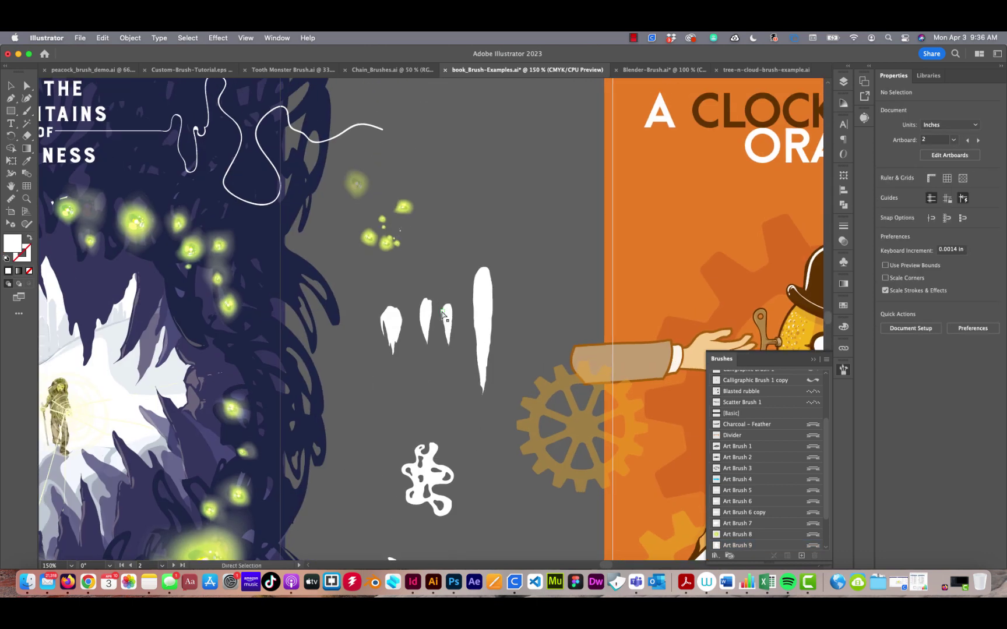
scroll(445, 283, up, 5)
scroll(437, 297, up, 2)
click(396, 235)
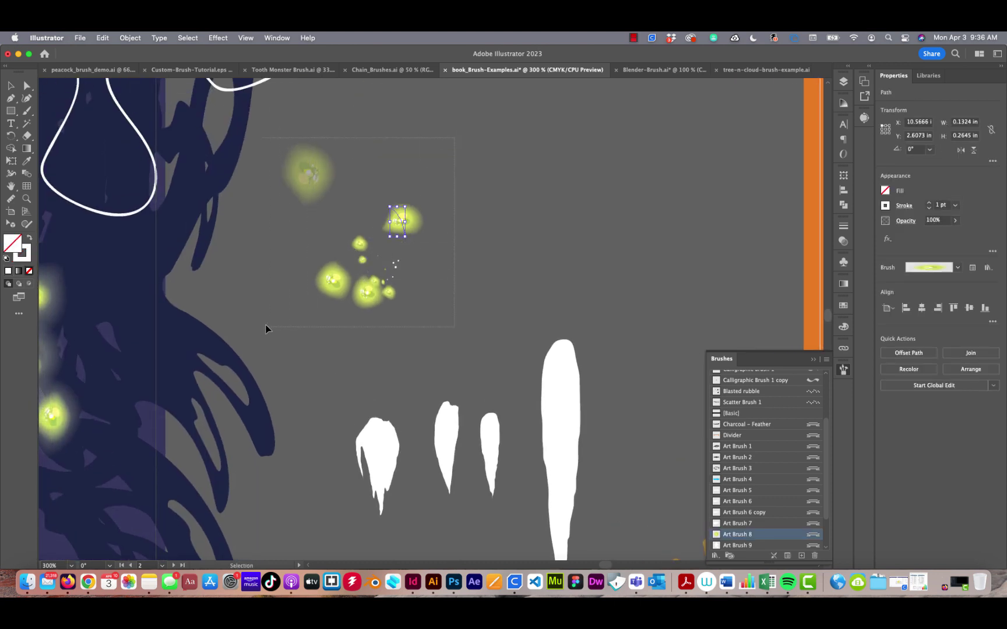
click(336, 290)
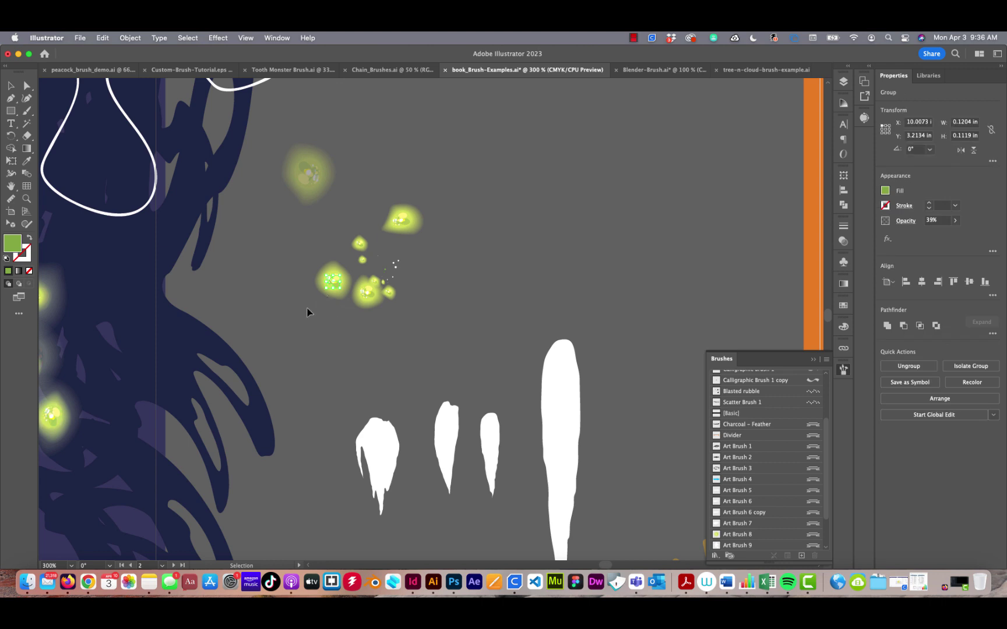
mouse_move(311, 321)
mouse_down()
mouse_move(348, 259)
mouse_move(506, 263)
mouse_move(519, 230)
mouse_move(589, 157)
mouse_up()
click(618, 315)
drag(618, 315, 520, 268)
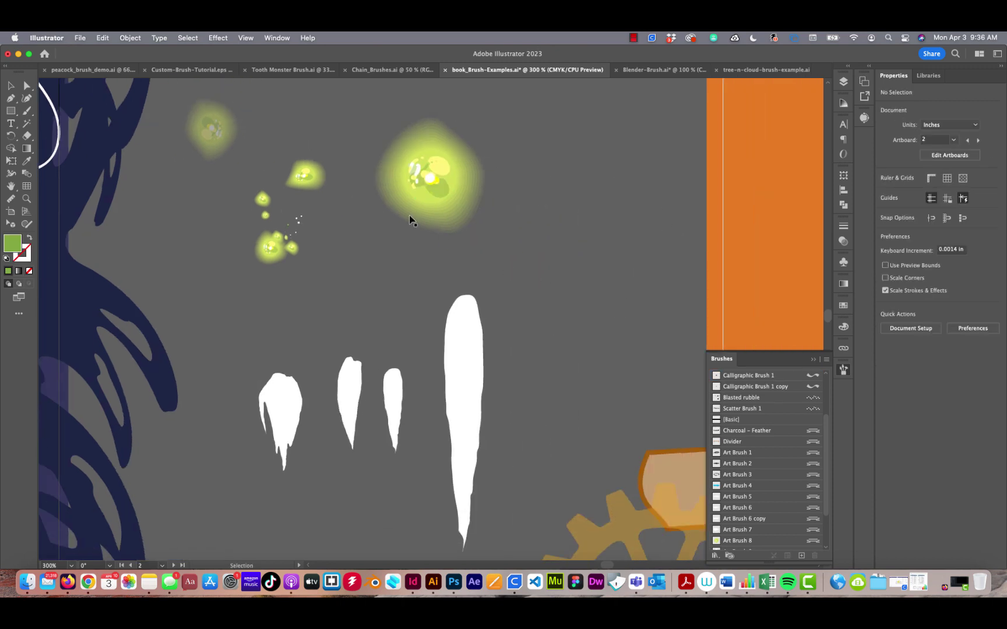
Compare the sample brush shapes between the covers with the icicles and orbs in the finished cave artwork.
key(super+minus)
key(super+minus)
key(super+minus)
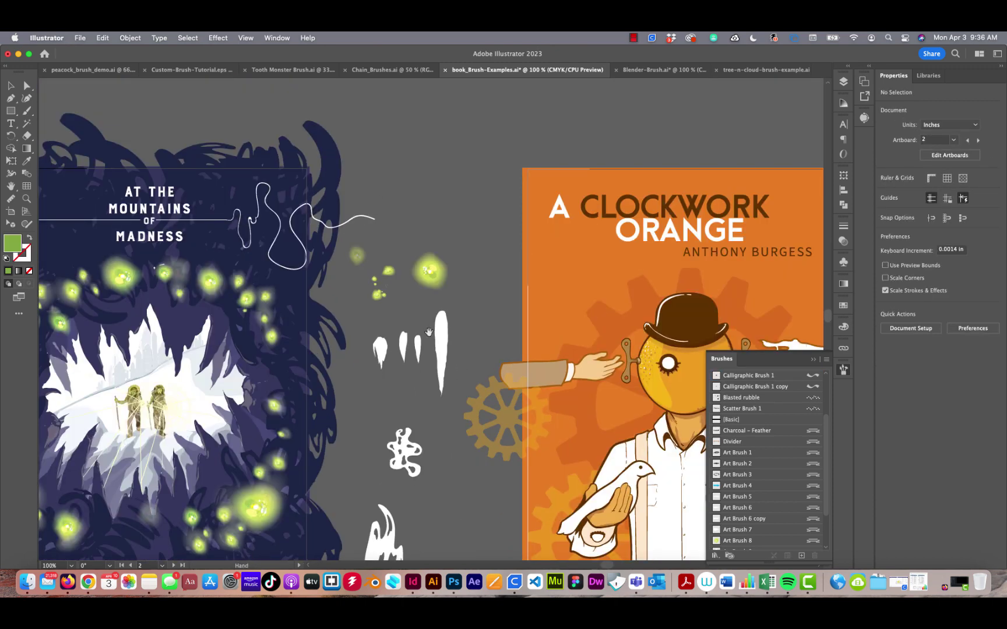
drag(381, 340, 512, 239)
drag(573, 268, 419, 257)
key(super+plus)
key(super+plus)
drag(430, 332, 536, 483)
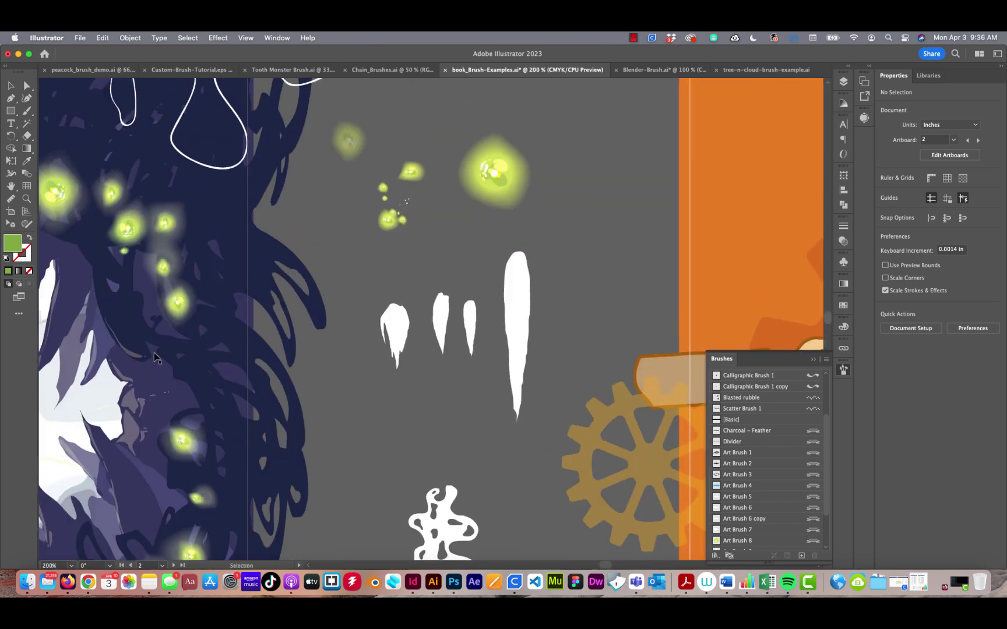
Nudge the jagged white icicle shape slightly and check which objects make up the large orb artwork.
click(401, 317)
drag(401, 314, 402, 313)
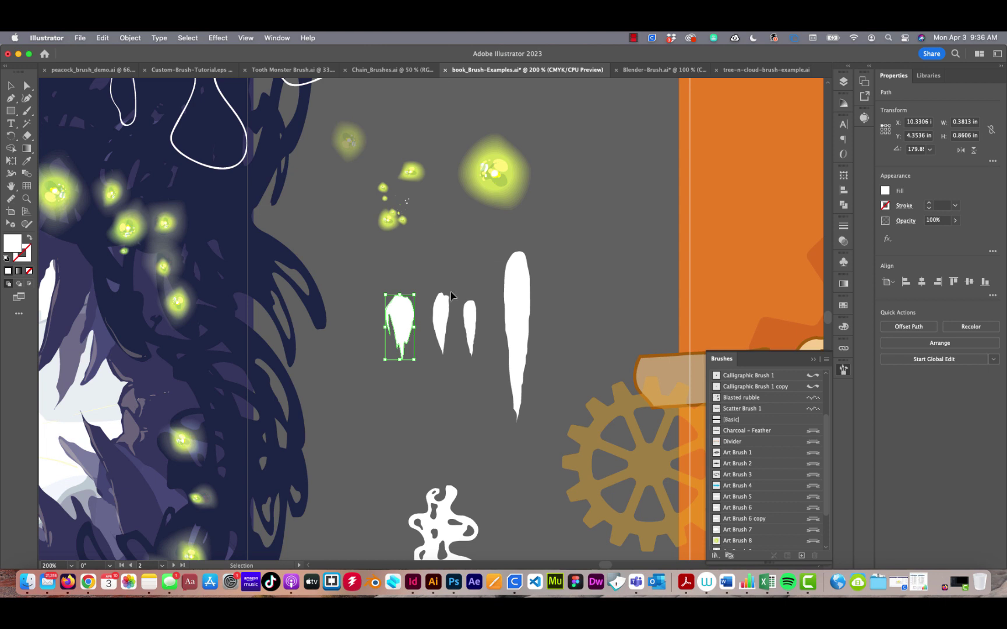
click(492, 198)
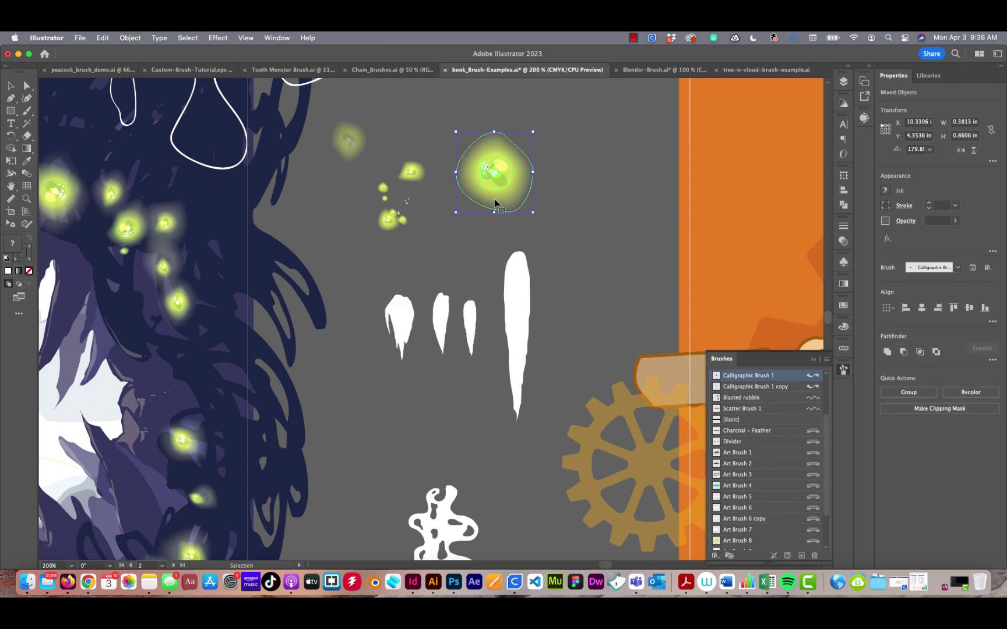
click(551, 161)
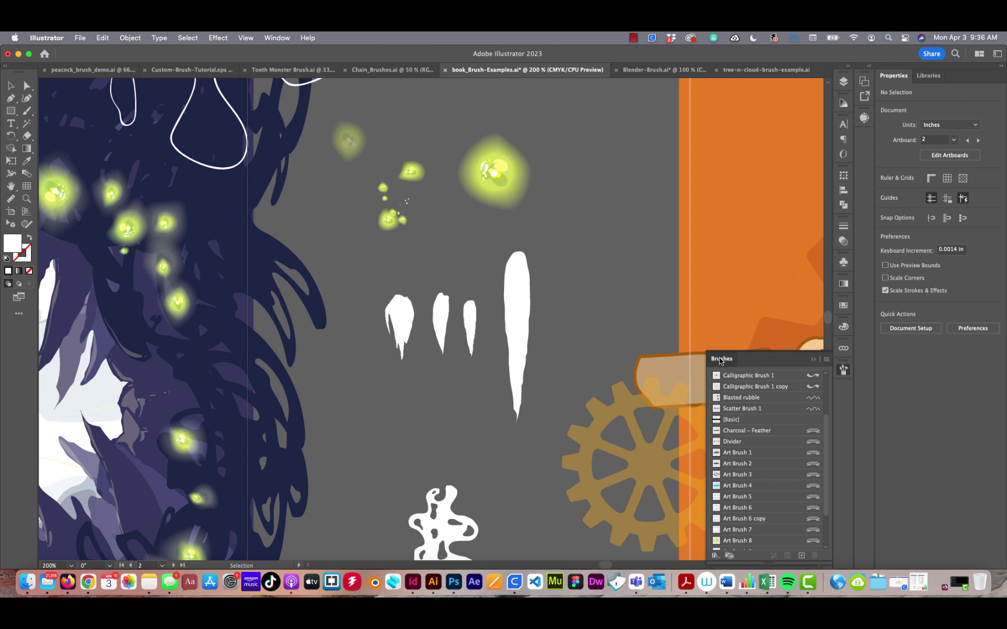
Float the Brushes panel beside the large orb and lengthen it to show the whole brush list.
mouse_move(722, 359)
mouse_down()
mouse_move(645, 157)
mouse_move(610, 105)
mouse_up()
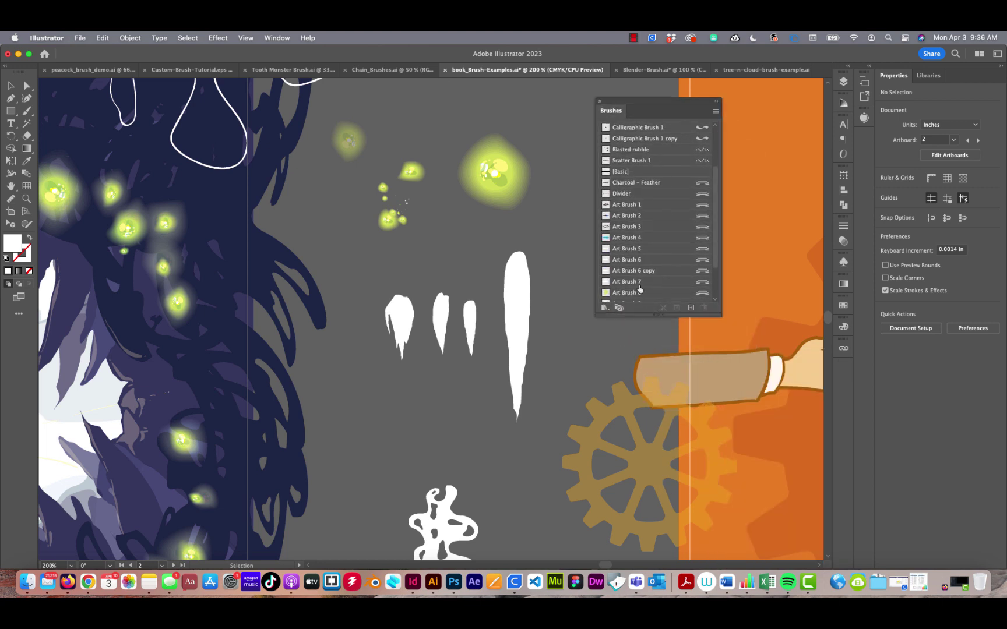
drag(654, 316, 651, 530)
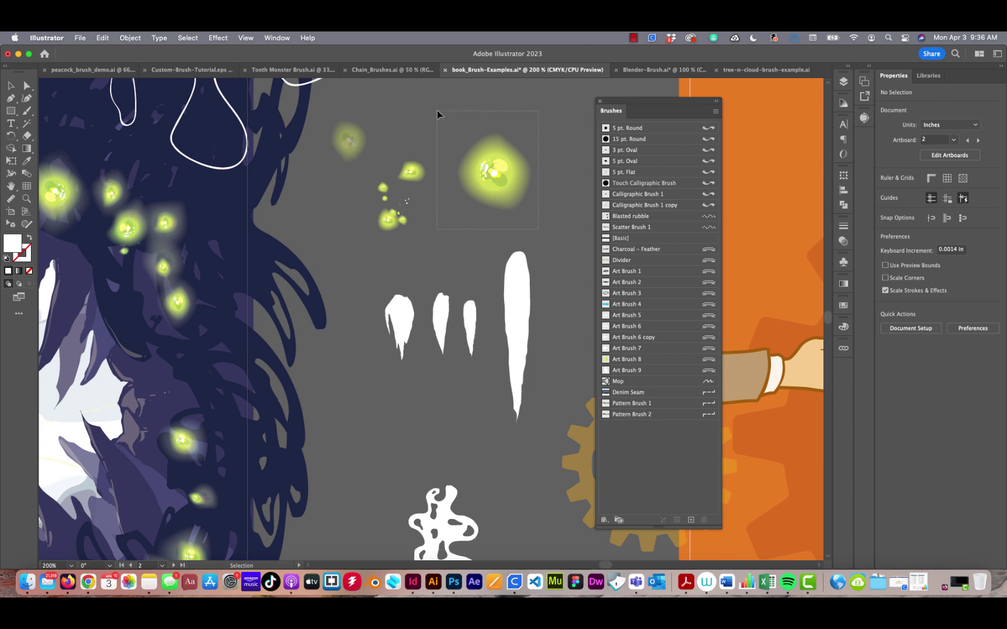
drag(437, 110, 437, 111)
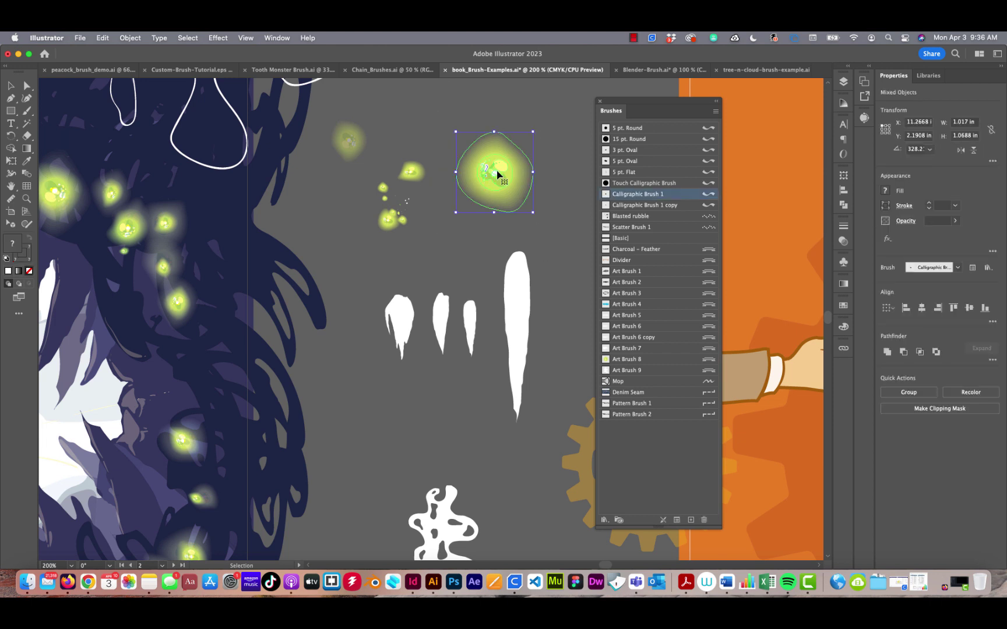
click(548, 128)
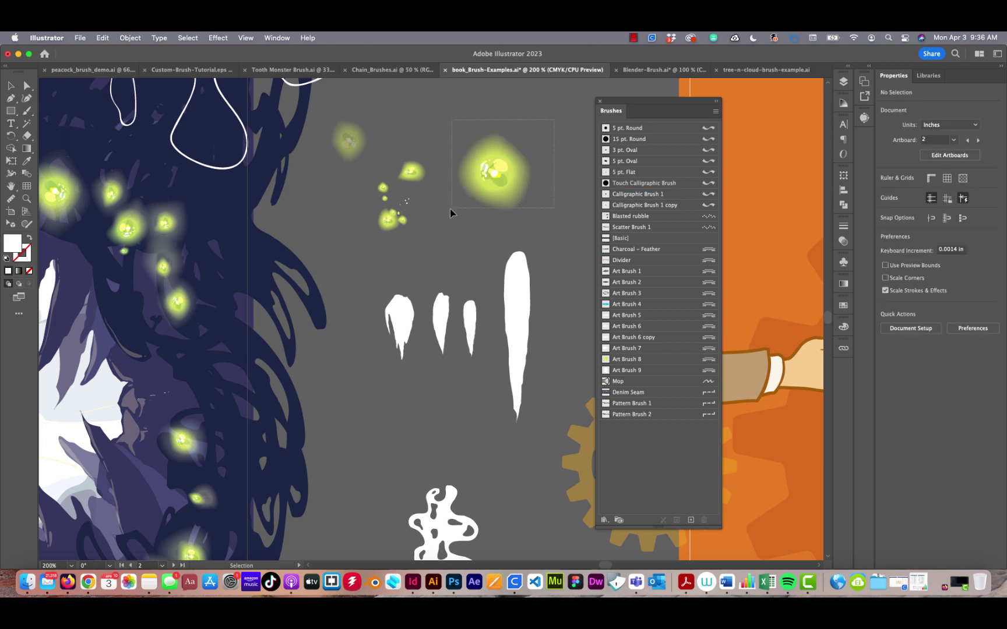
Start a new Art Brush from the large glowing orb artwork.
drag(449, 209, 461, 251)
mouse_move(493, 177)
mouse_down()
mouse_move(533, 289)
mouse_move(621, 446)
mouse_move(653, 462)
mouse_up()
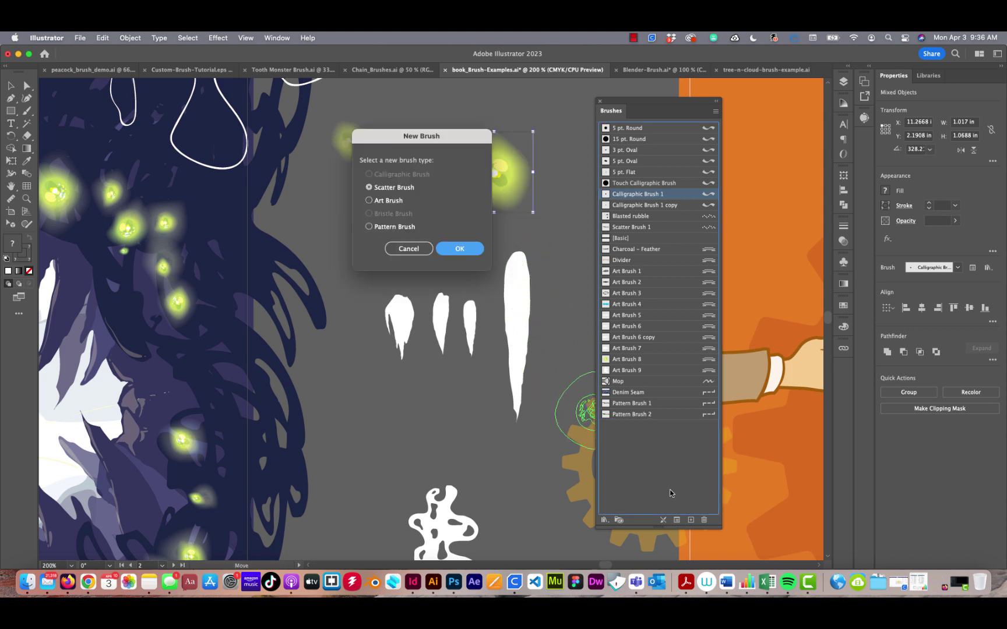
drag(433, 137, 386, 142)
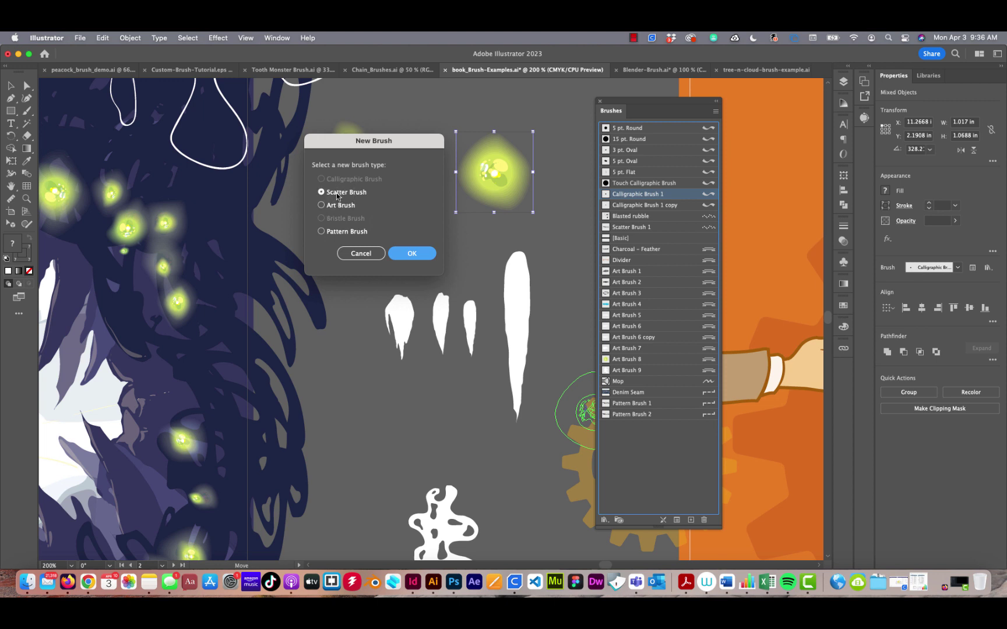
click(321, 205)
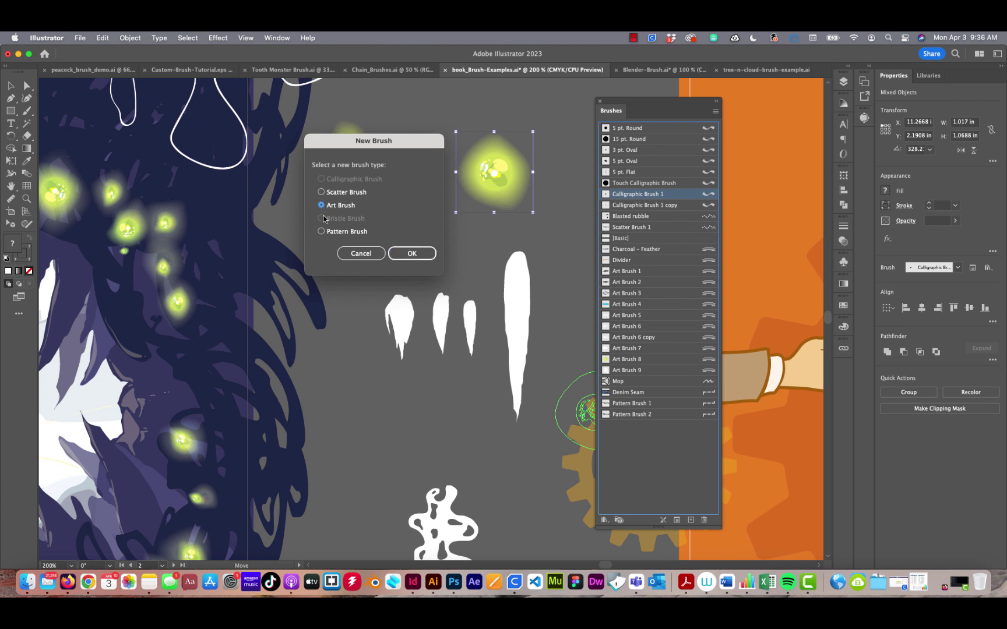
click(404, 252)
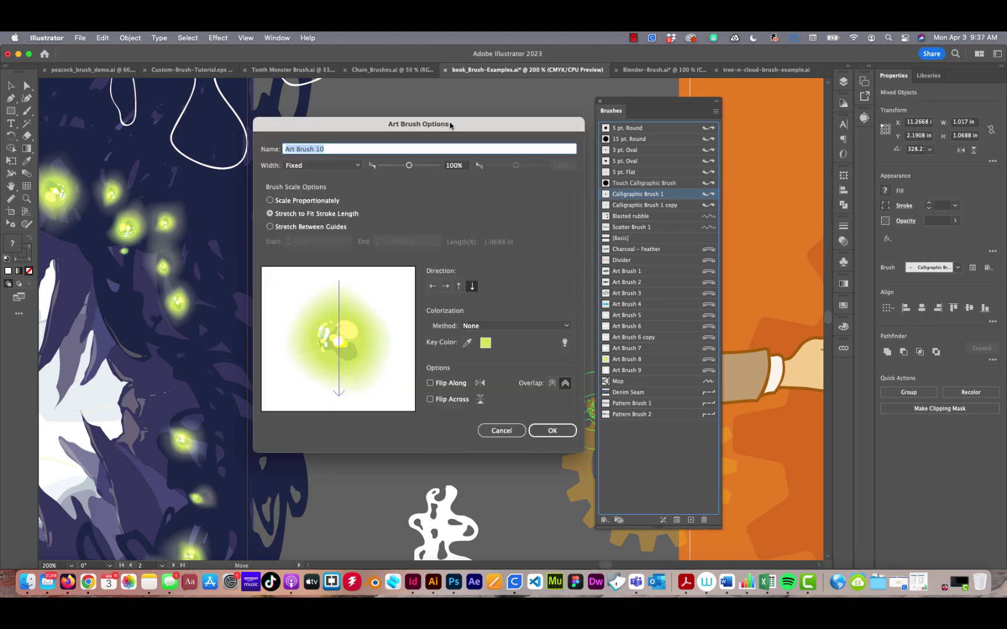
Name the new art brush Weird Eye.
drag(450, 124, 418, 118)
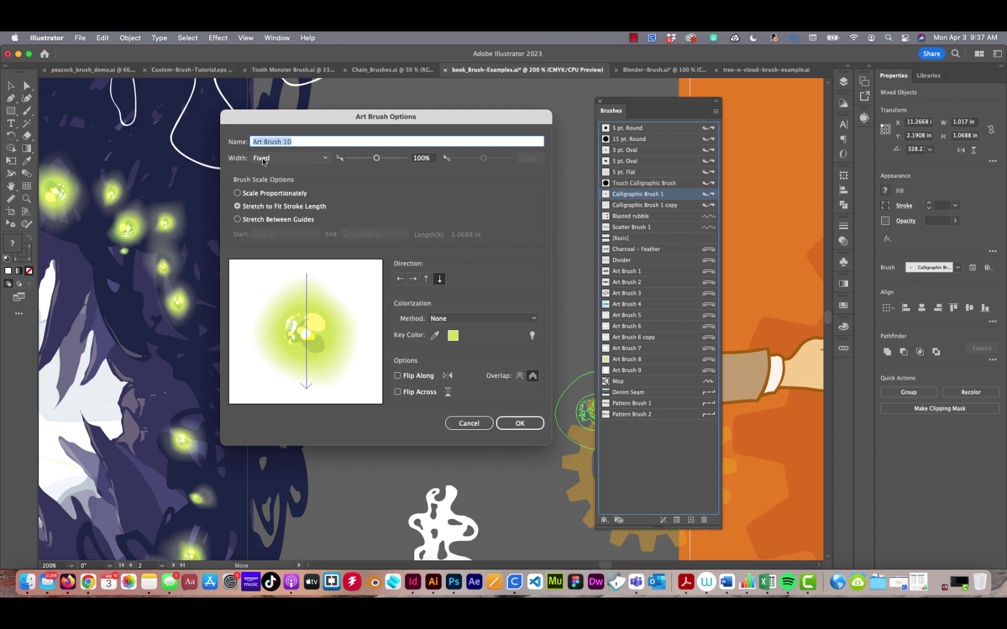
key(Left)
text(W)
key(super+a)
text(W)
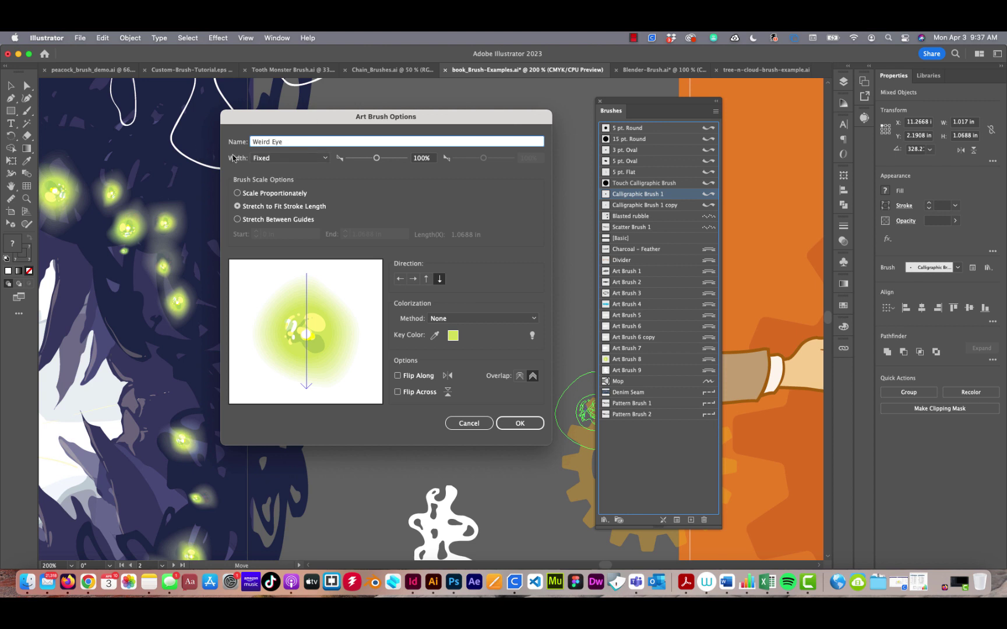
Try Pressure as the brush's width setting and return it to Fixed.
click(288, 161)
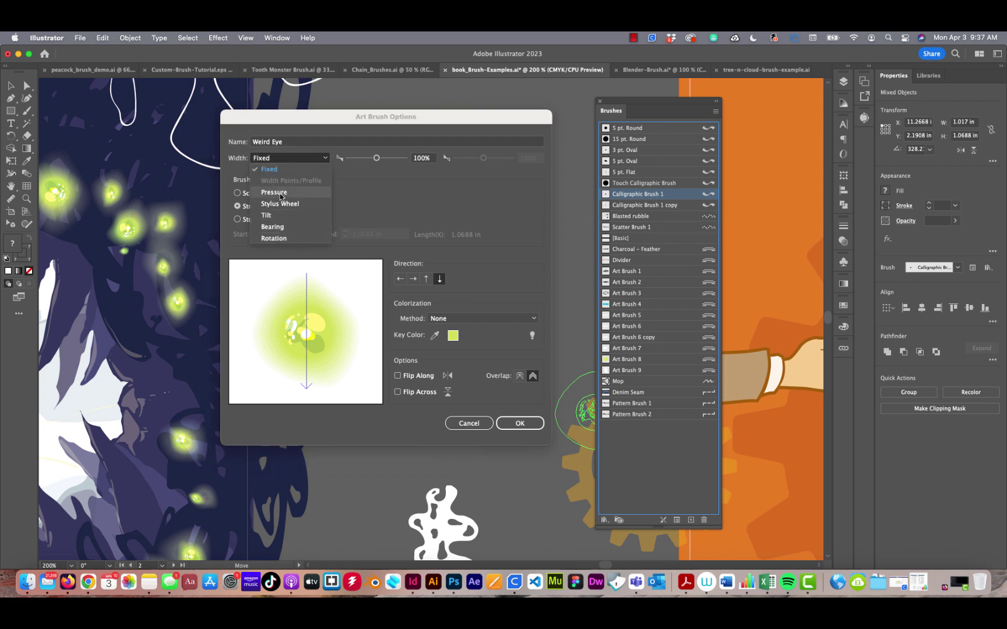
click(281, 194)
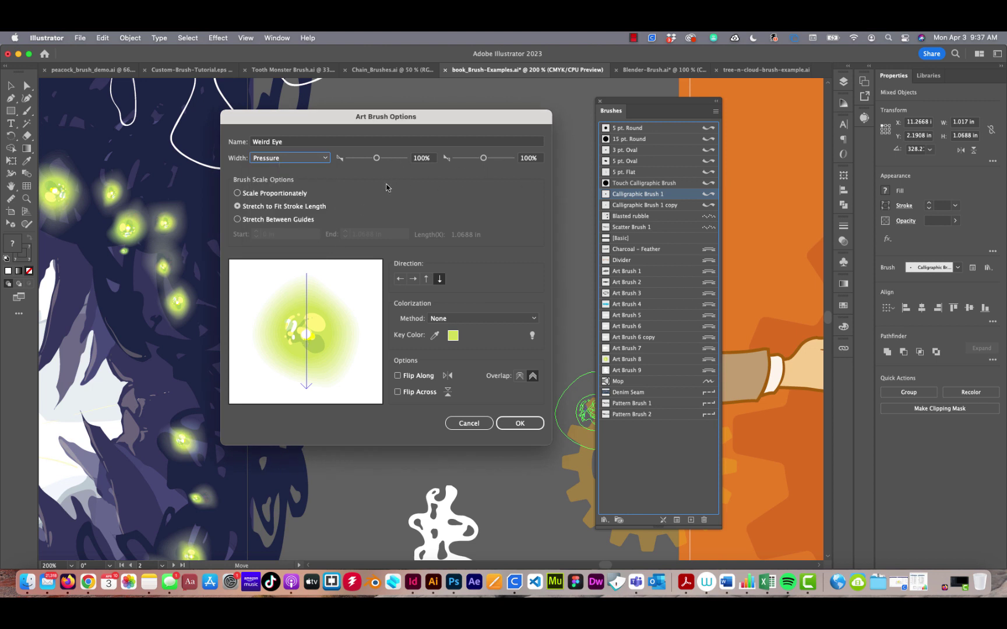
click(277, 163)
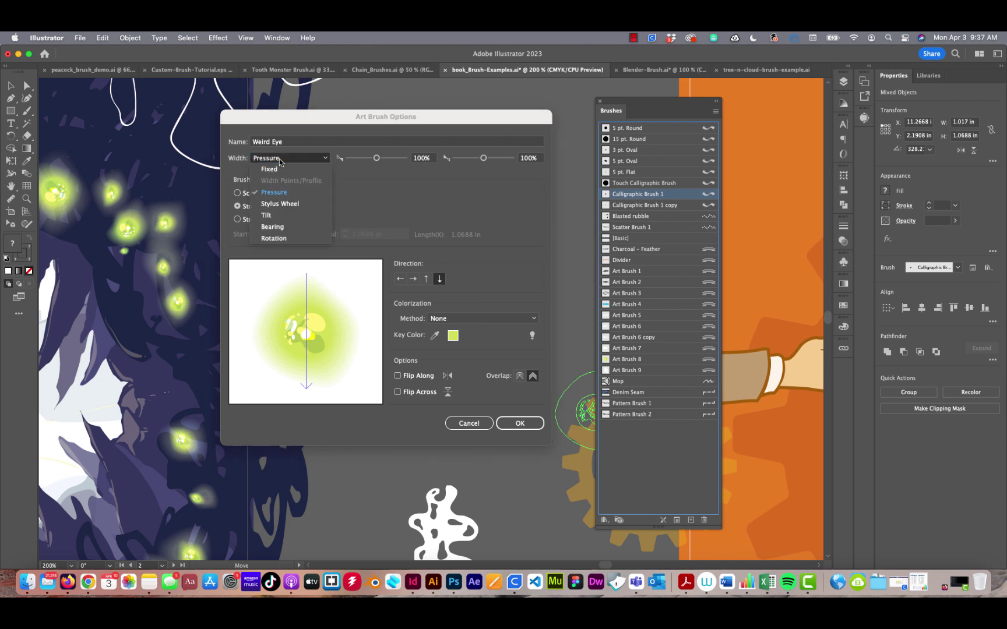
click(281, 171)
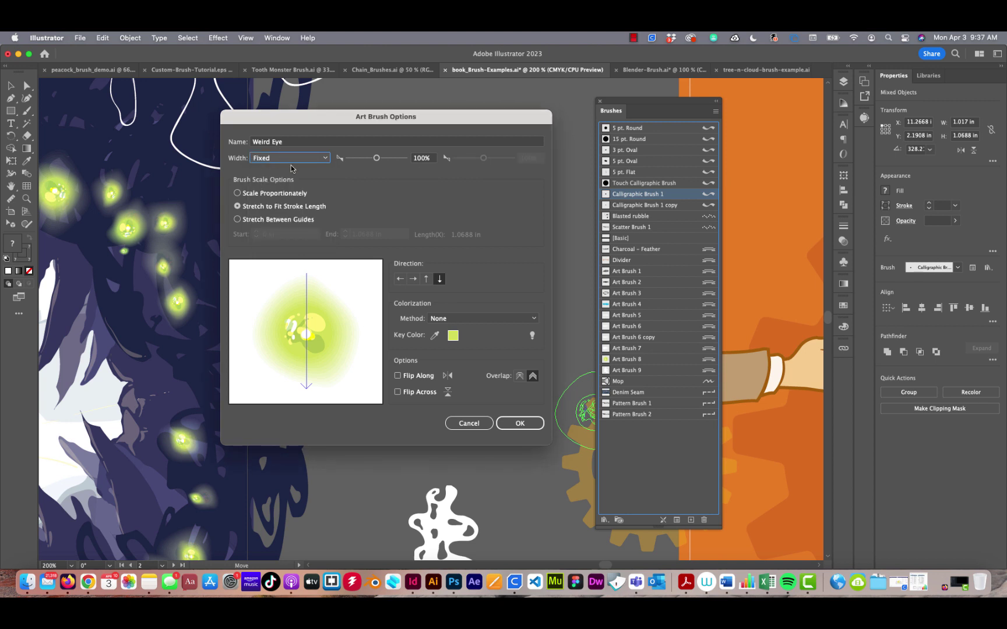
Set the brush to scale proportionately, review the colorization methods and keep None.
drag(301, 123, 259, 95)
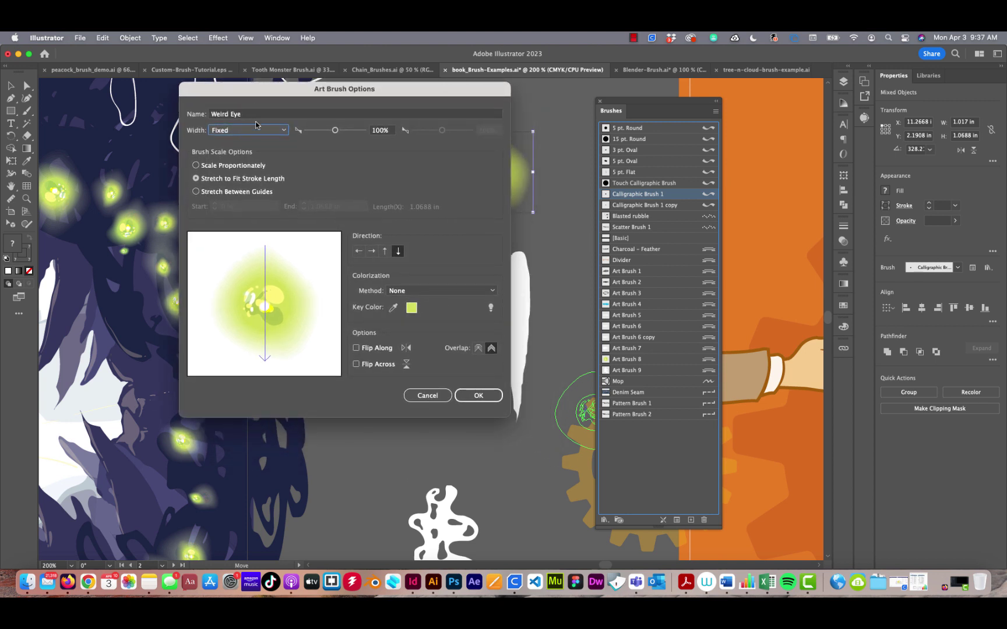
click(196, 166)
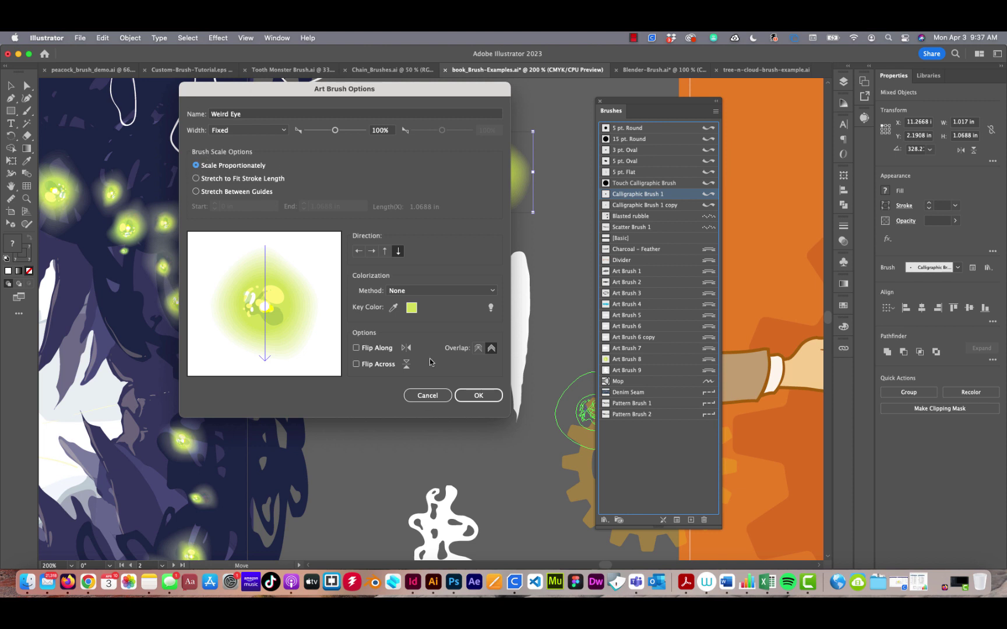
click(404, 291)
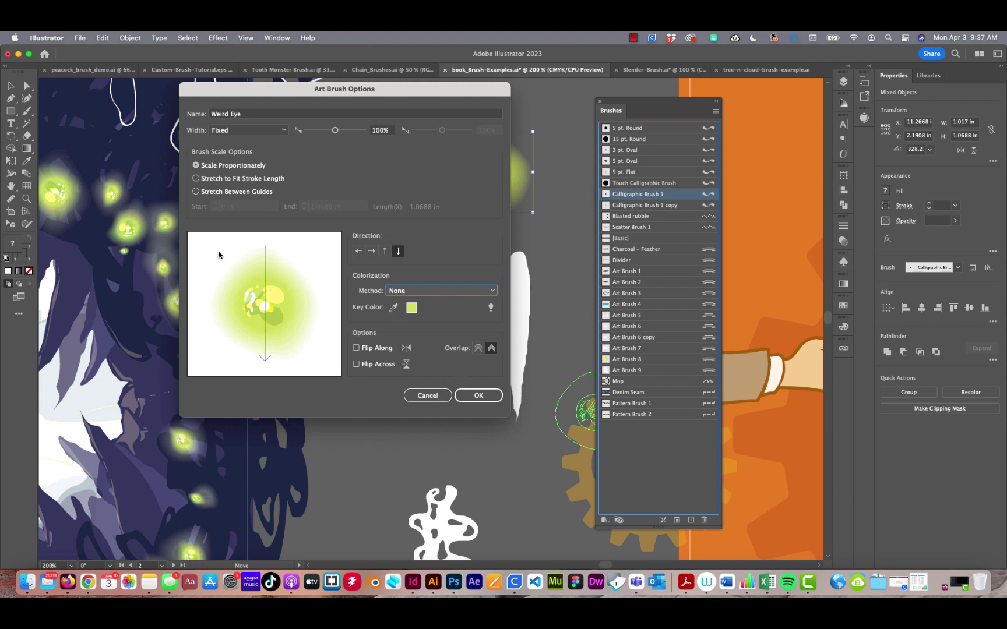
click(410, 291)
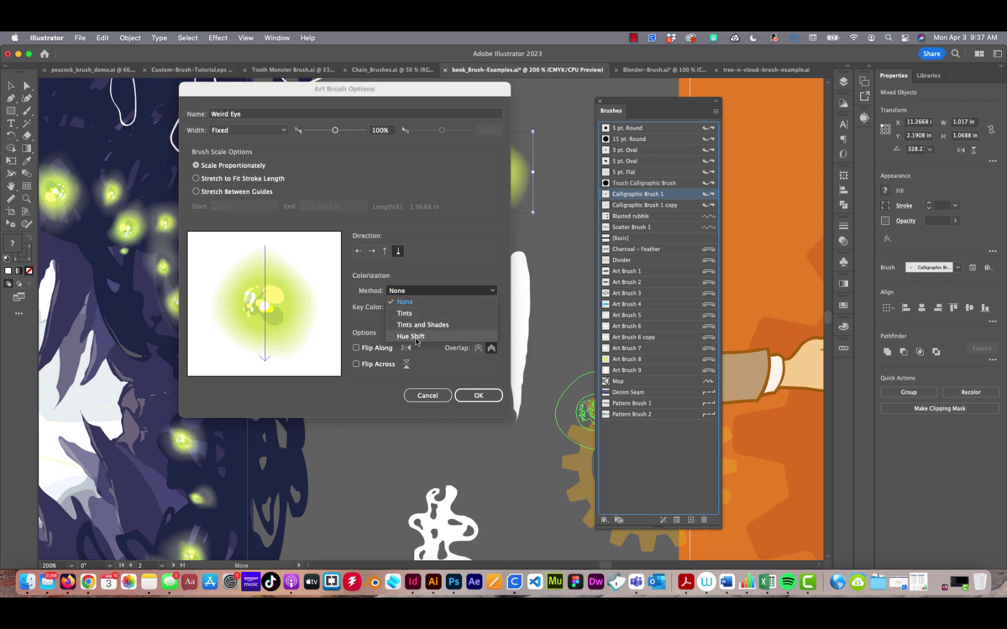
click(419, 292)
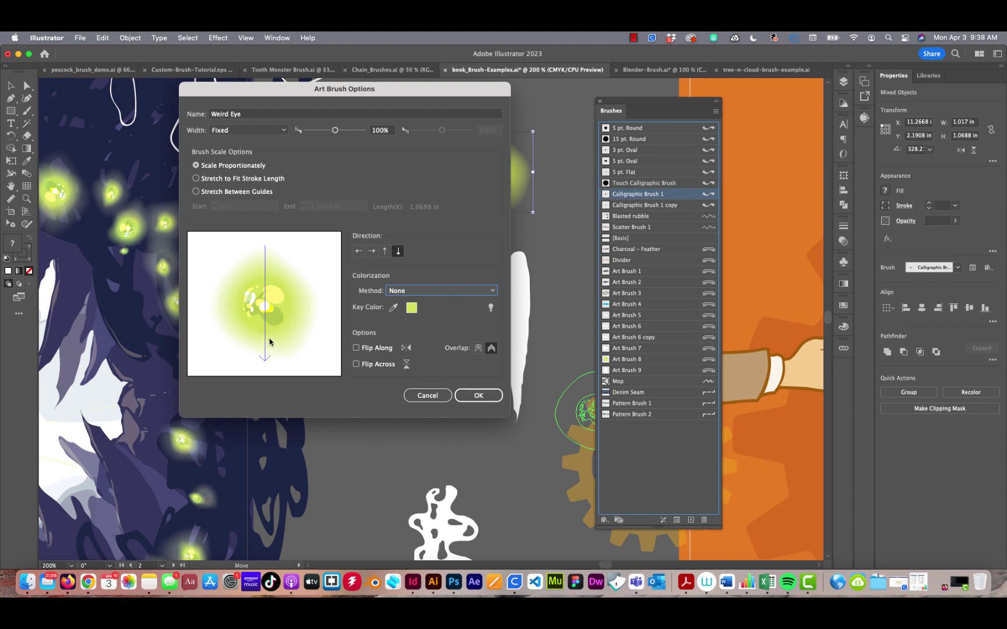
Try the brush's four stroke directions, settle on bottom-to-top, and create the Weird Eye brush.
click(384, 252)
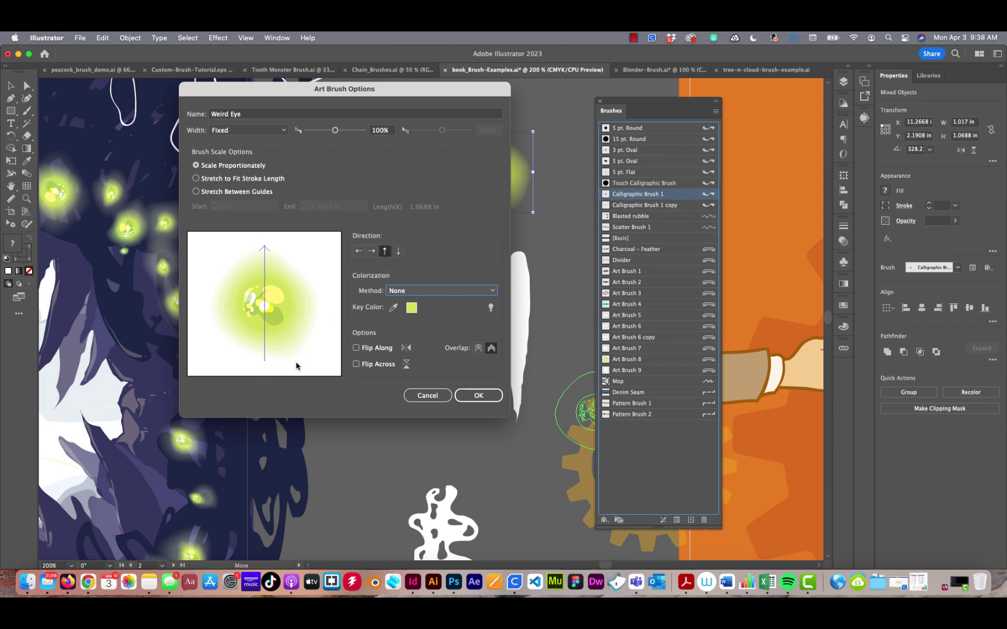
click(372, 253)
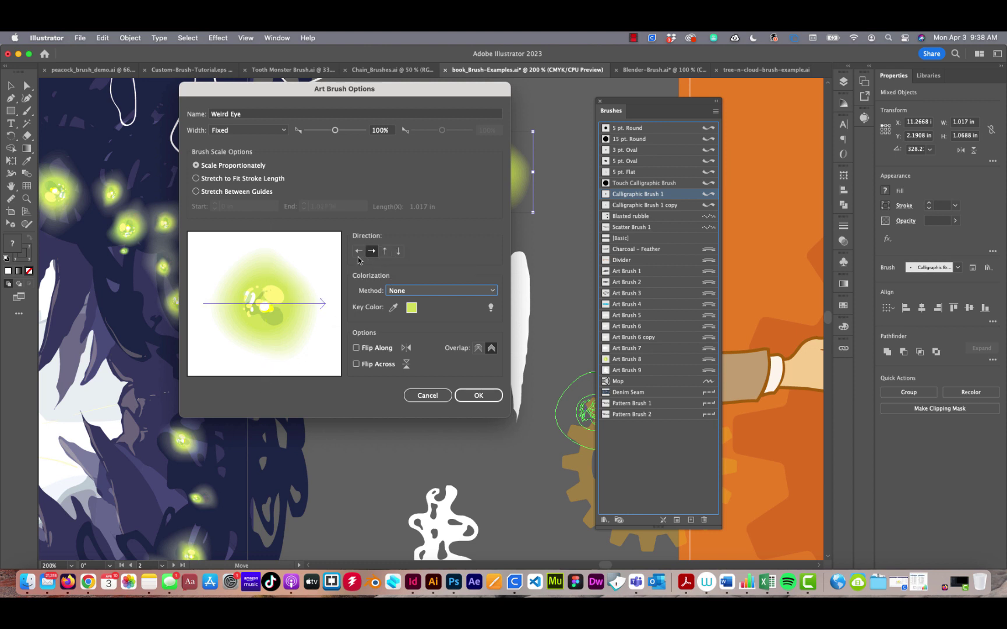
click(358, 251)
click(372, 253)
click(385, 251)
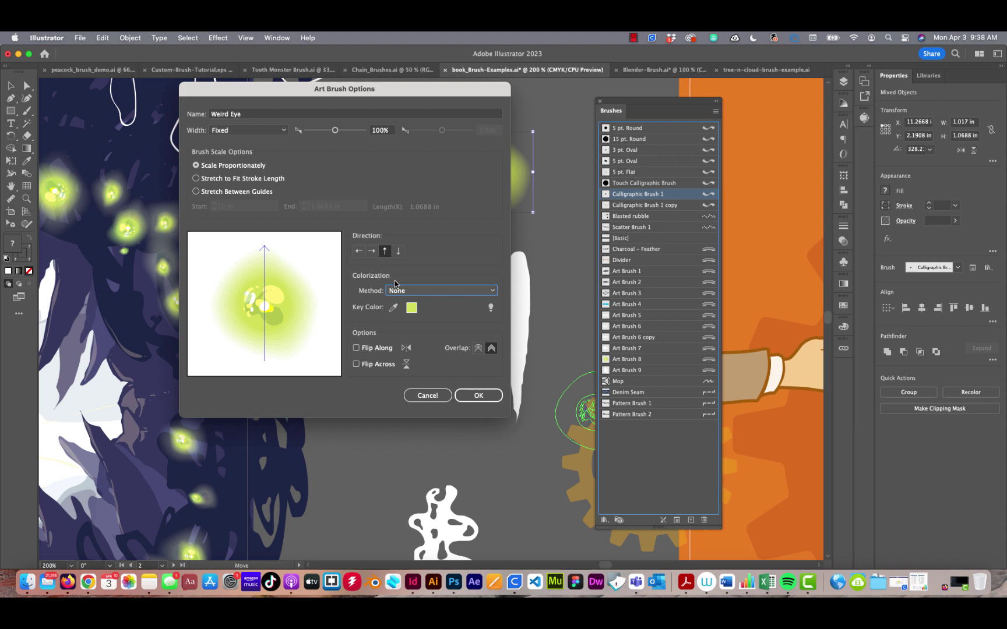
click(398, 251)
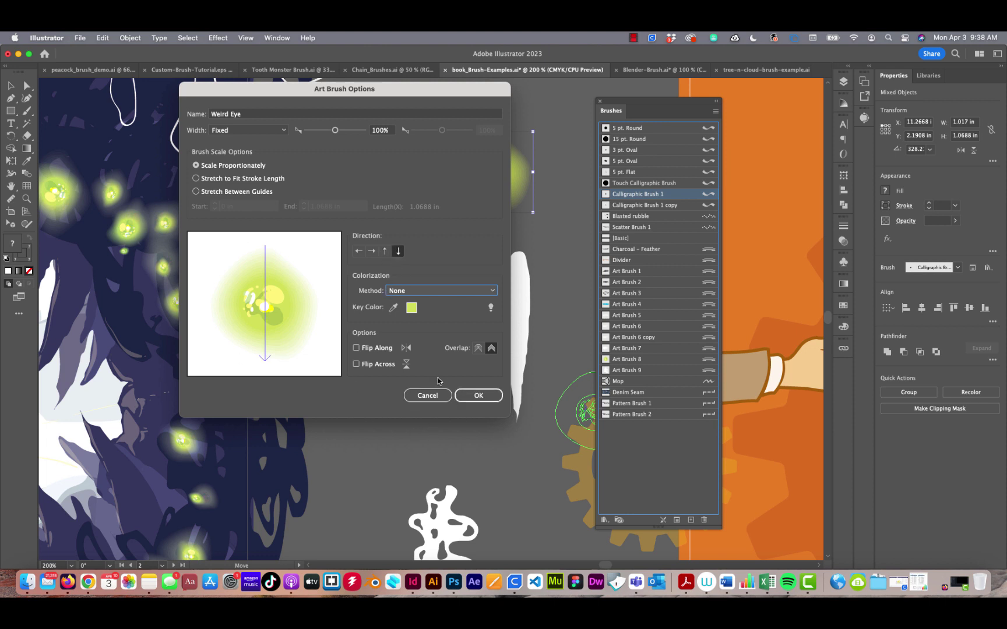
click(385, 251)
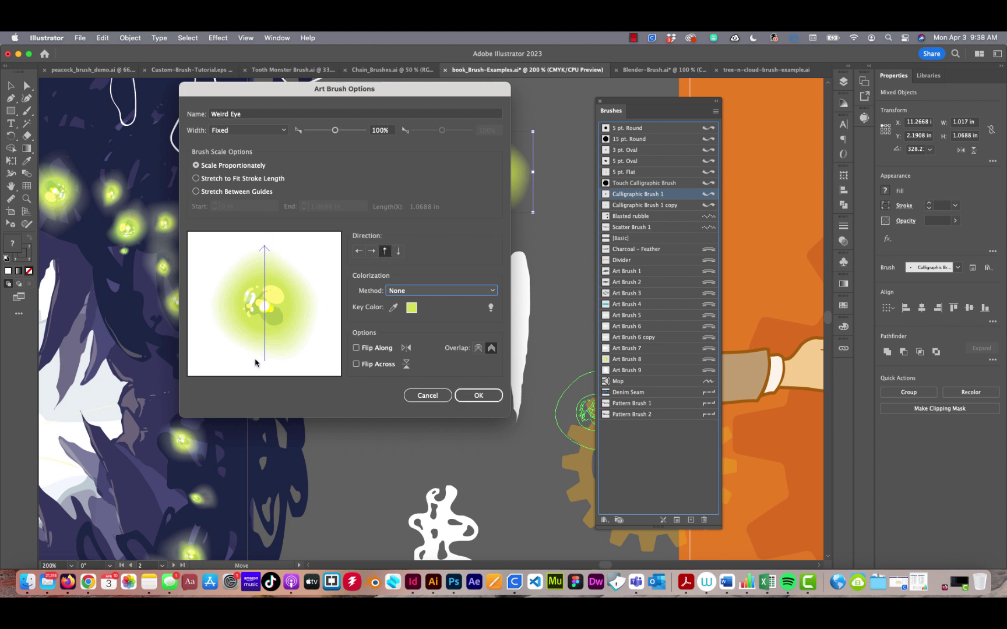
click(479, 396)
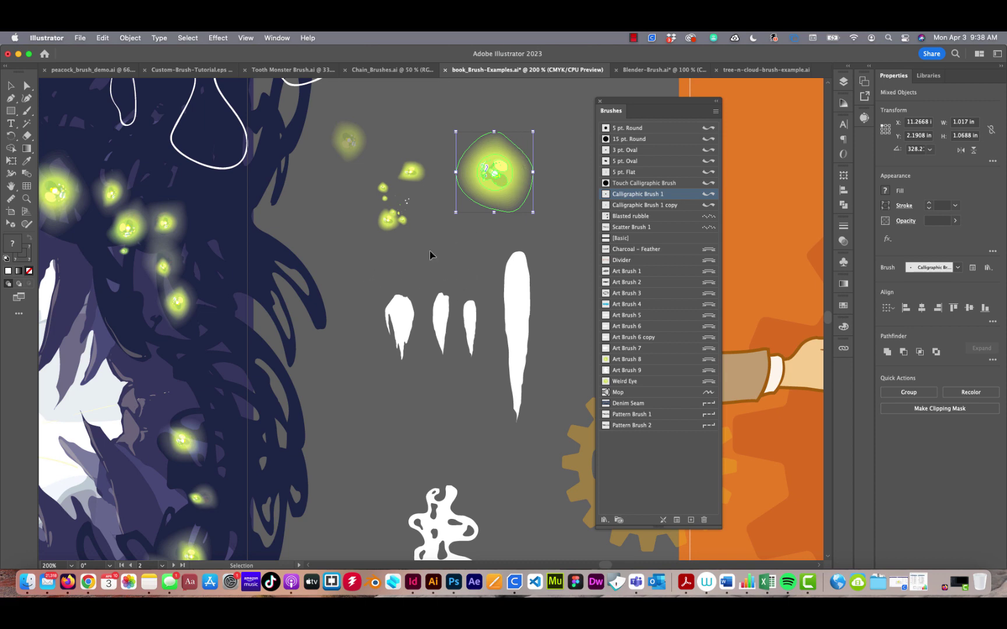
Paint a scattered cluster of large and small orbs around the original glowing orb with the Weird Eye brush.
click(380, 280)
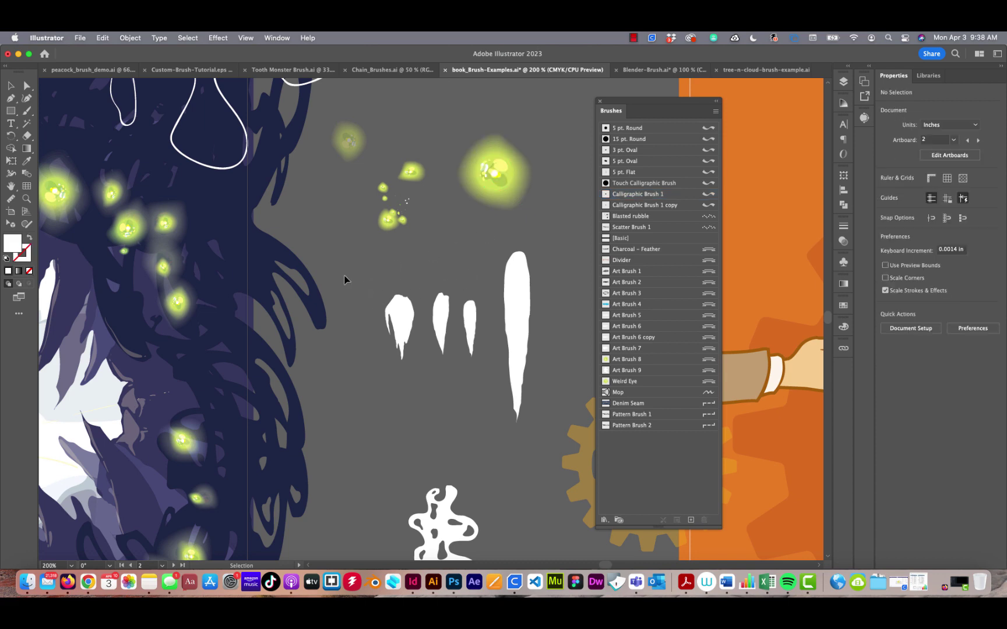
scroll(436, 297, right, 5)
scroll(436, 297, up, 5)
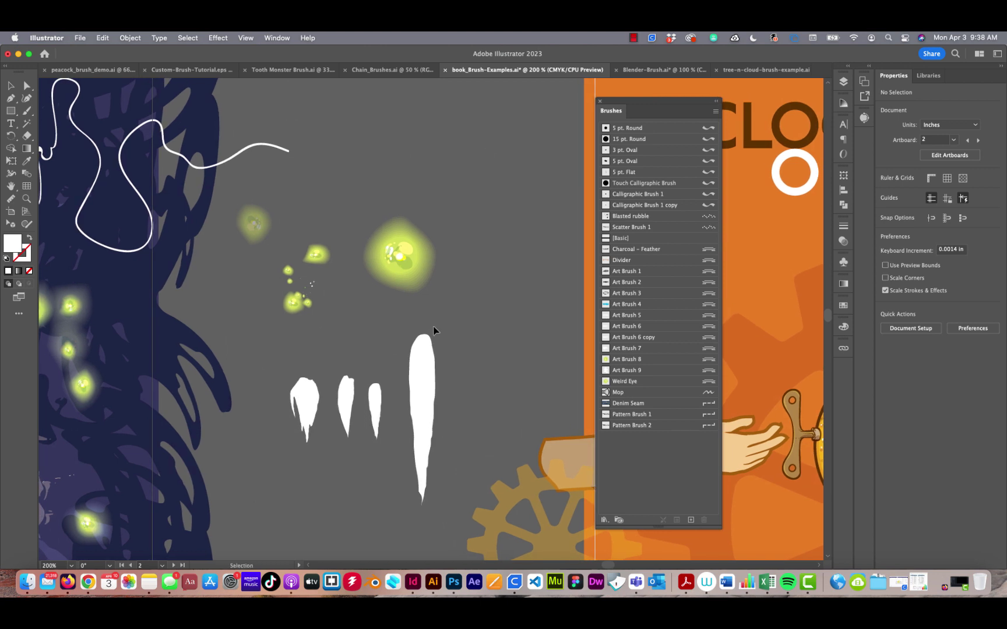
key(b)
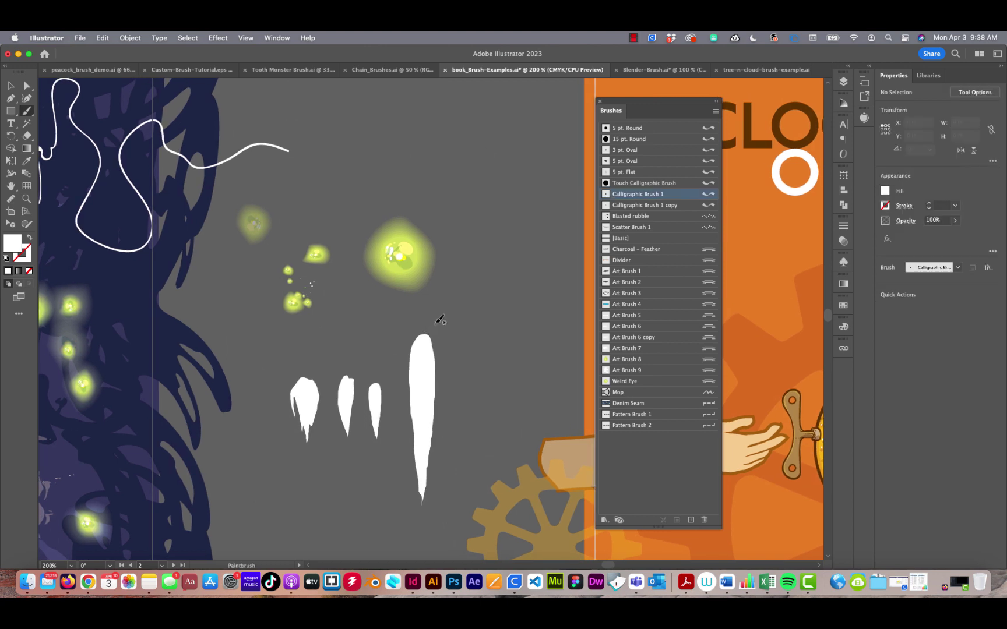
click(605, 383)
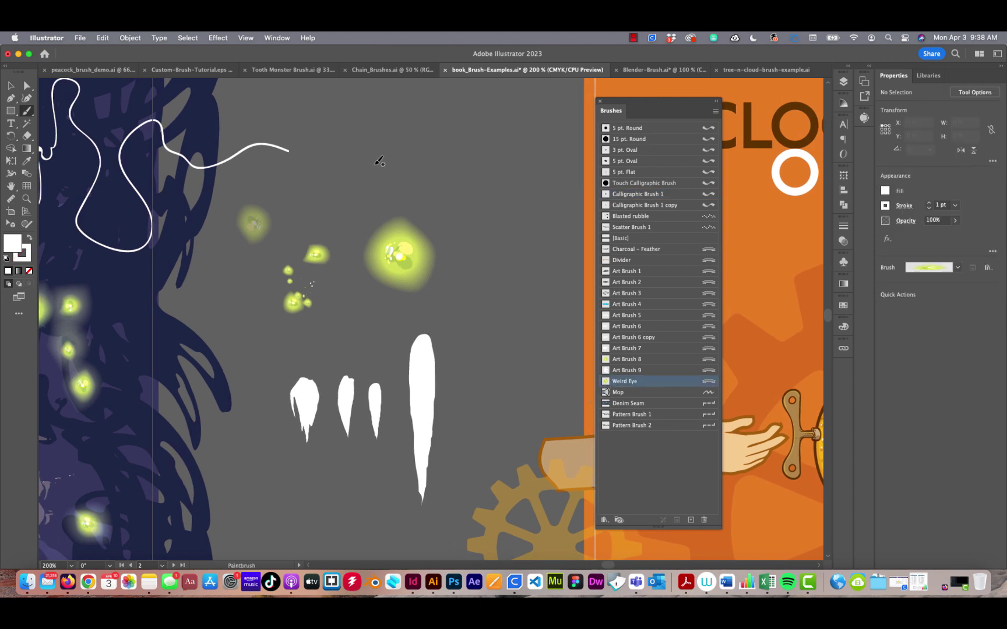
drag(377, 165, 384, 169)
drag(475, 225, 473, 163)
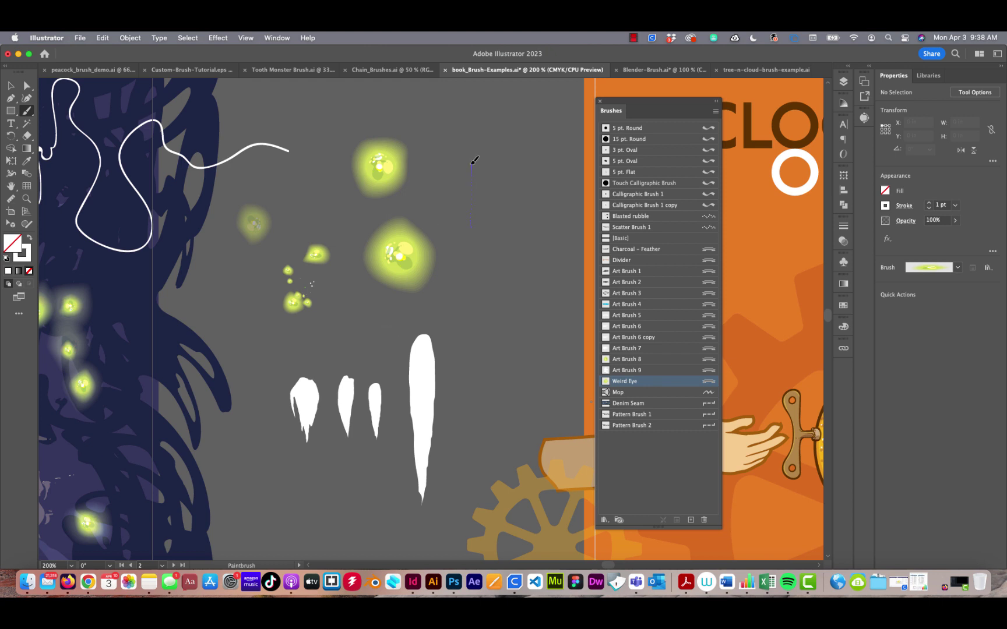
drag(513, 270, 520, 201)
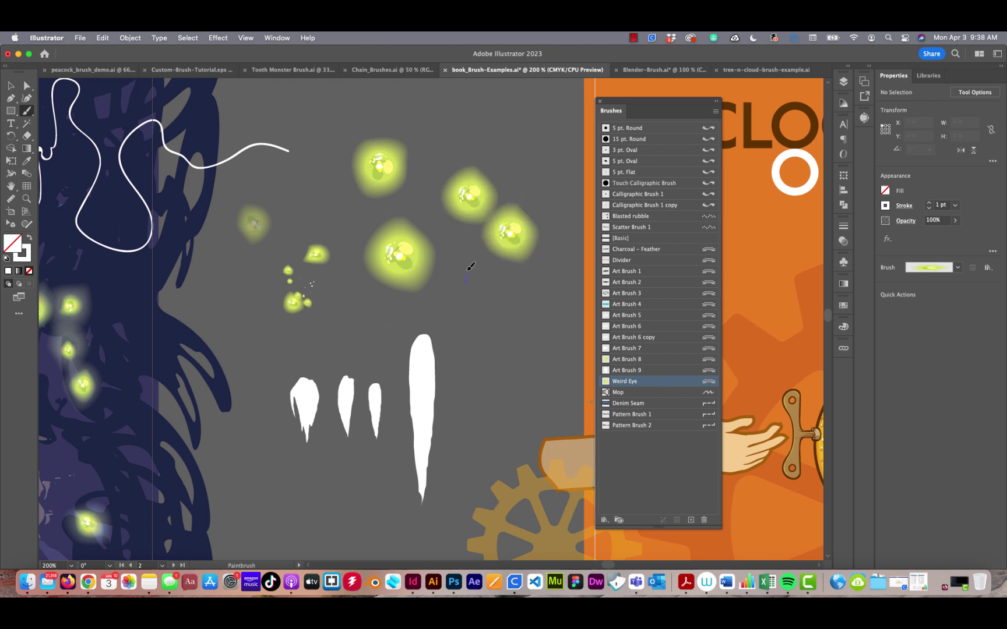
mouse_move(465, 274)
mouse_down()
mouse_move(499, 274)
mouse_move(429, 194)
mouse_move(438, 129)
mouse_up()
mouse_move(507, 163)
mouse_down()
mouse_move(511, 137)
mouse_move(466, 145)
mouse_move(458, 115)
mouse_move(424, 123)
mouse_move(421, 102)
mouse_move(394, 133)
mouse_move(393, 114)
mouse_move(340, 124)
mouse_up()
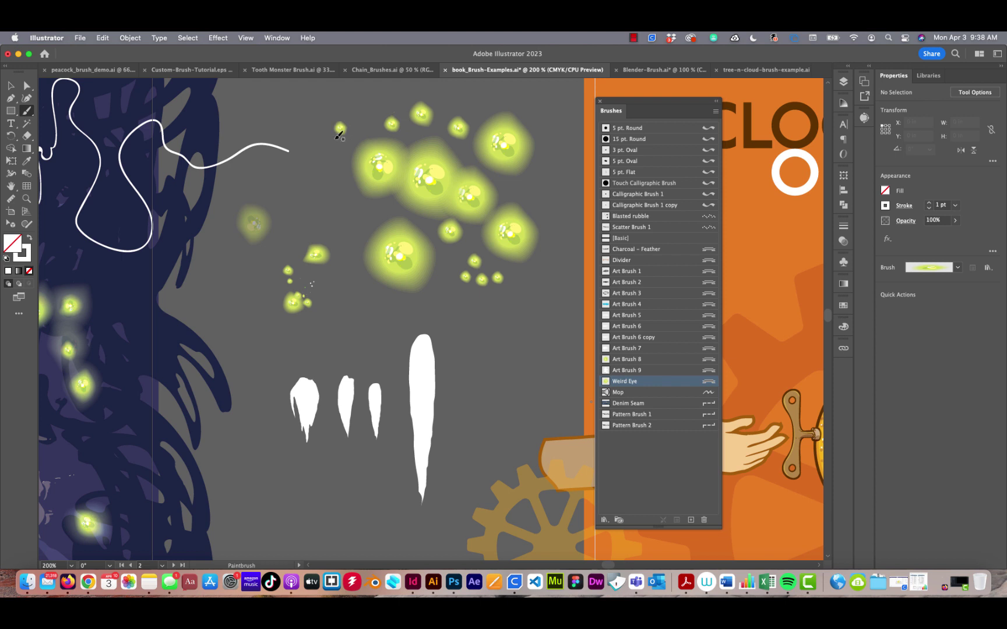
mouse_move(332, 200)
mouse_down()
mouse_move(329, 153)
mouse_move(343, 207)
mouse_up()
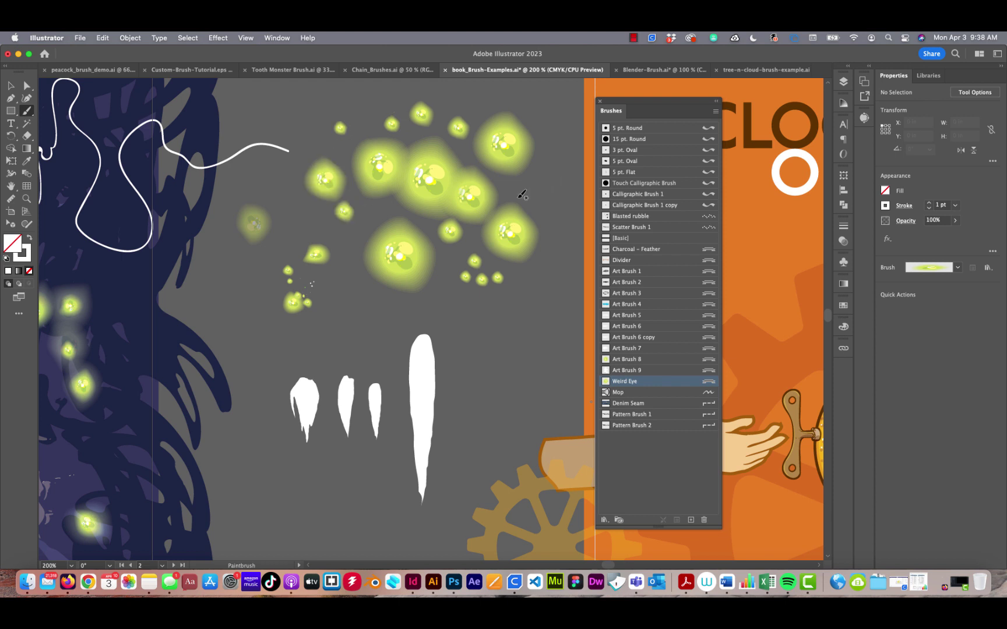
mouse_move(520, 197)
mouse_down()
mouse_move(518, 176)
mouse_move(545, 156)
mouse_up()
drag(553, 236, 551, 211)
drag(560, 279, 558, 259)
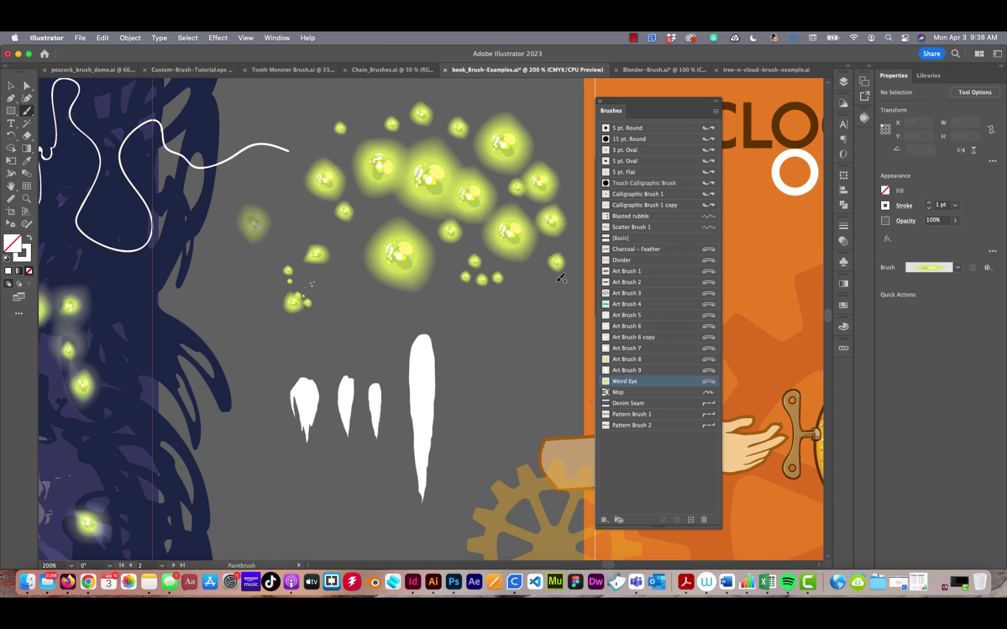
Examine the spikes around the cave opening and check which brush the hanging spike above the two explorers uses.
drag(483, 290, 416, 323)
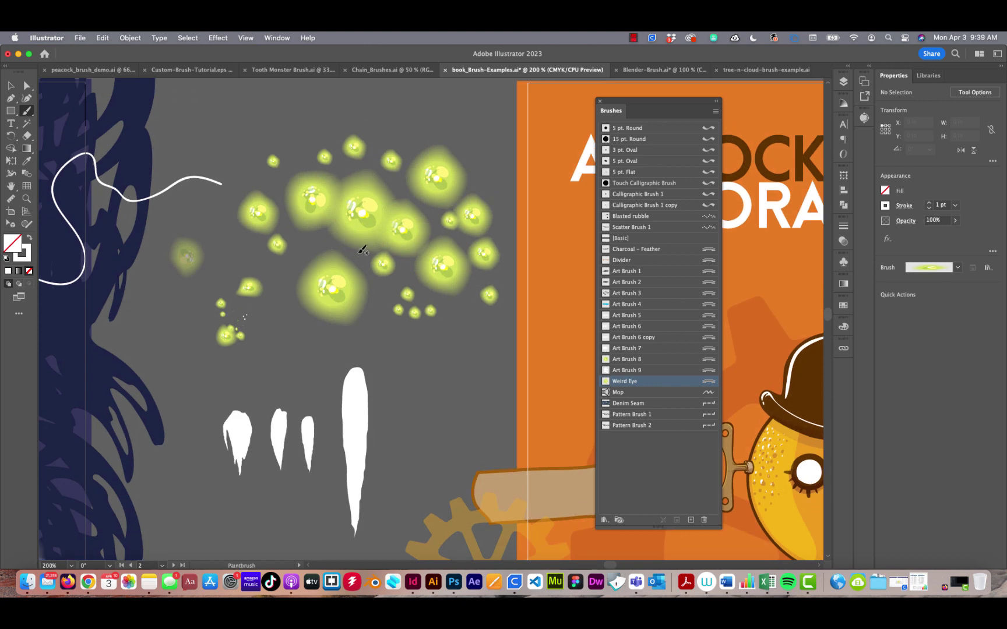
key(v)
drag(299, 335, 409, 218)
drag(377, 305, 369, 241)
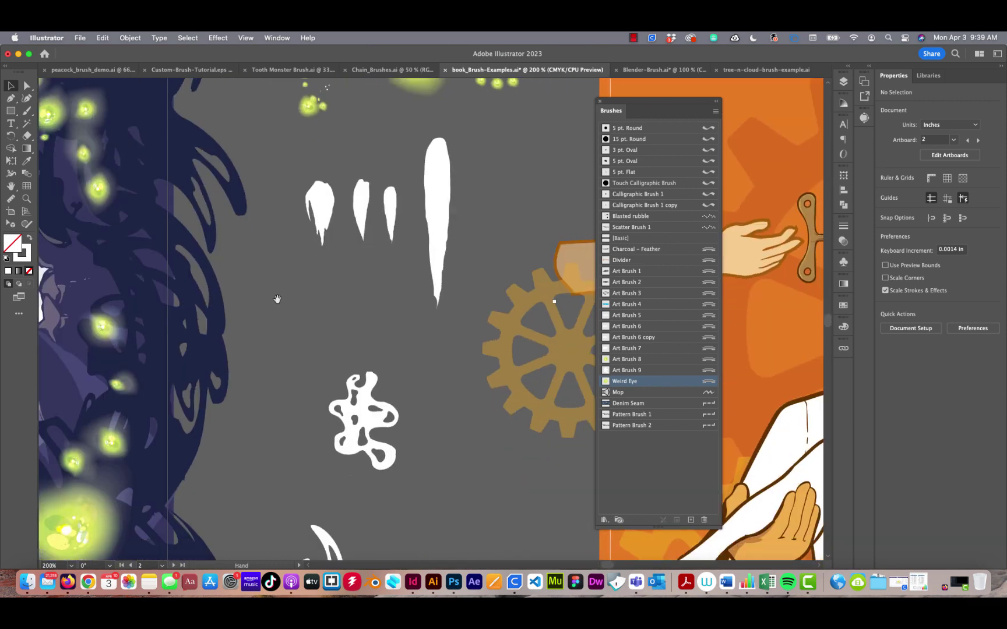
drag(130, 251, 416, 263)
drag(120, 233, 363, 239)
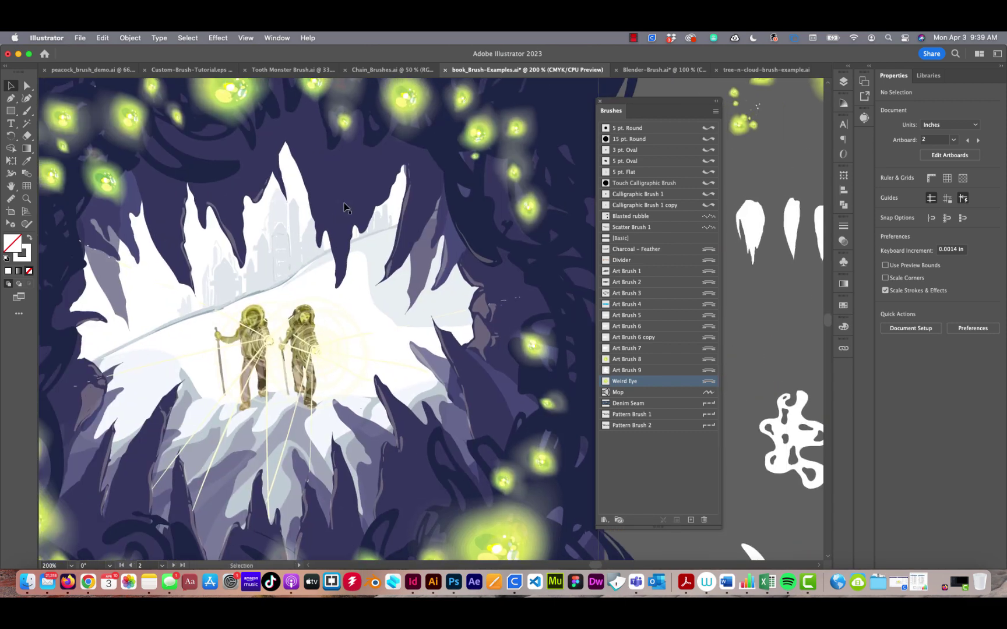
click(344, 203)
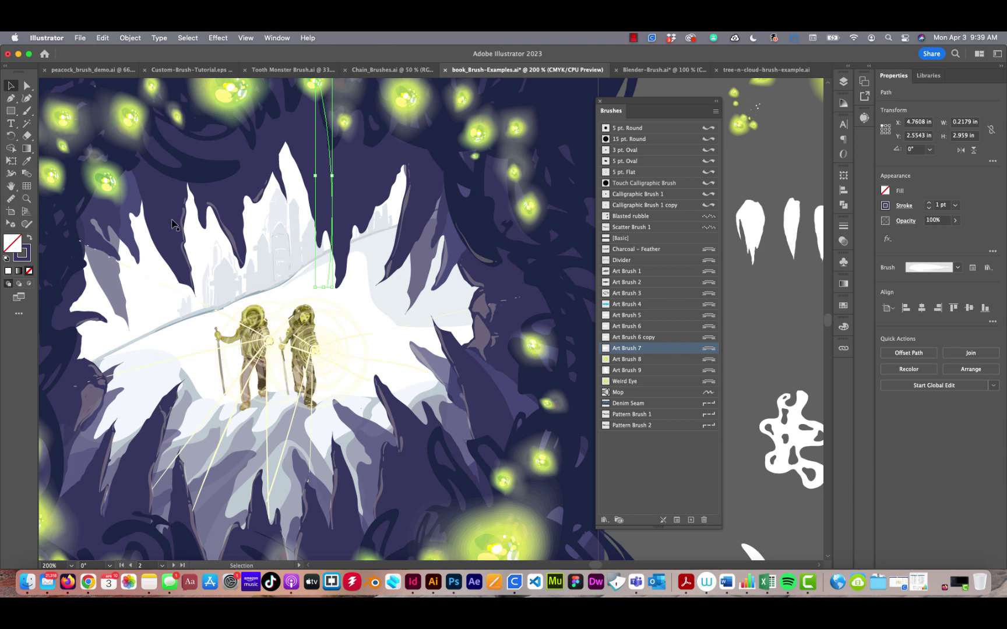
drag(433, 247, 362, 287)
scroll(273, 289, right, 15)
scroll(273, 288, down, 3)
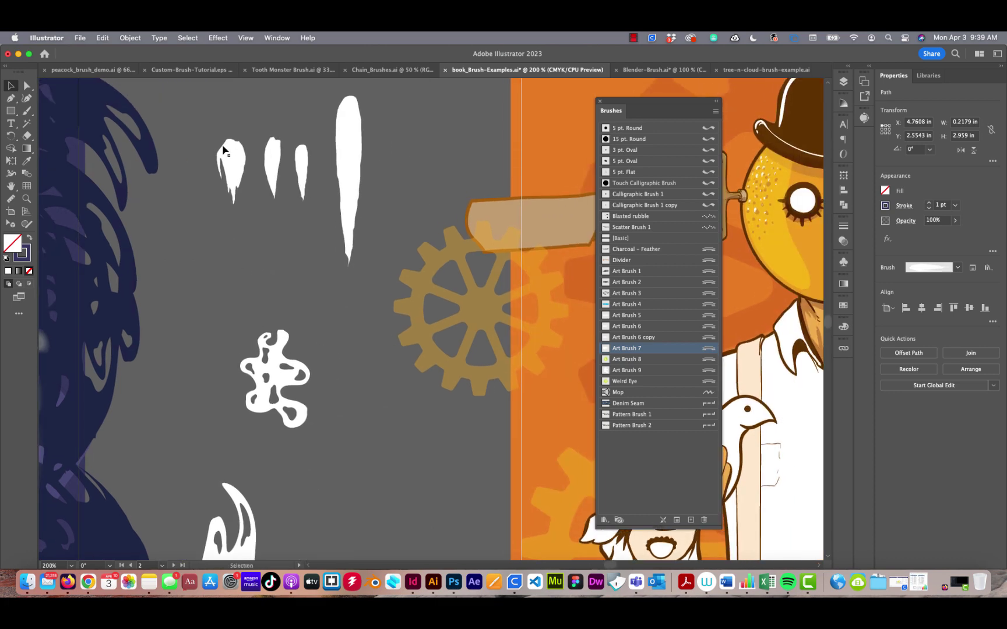
Examine the widest jagged white shape in the row of spike artwork beside the cave cover.
click(225, 152)
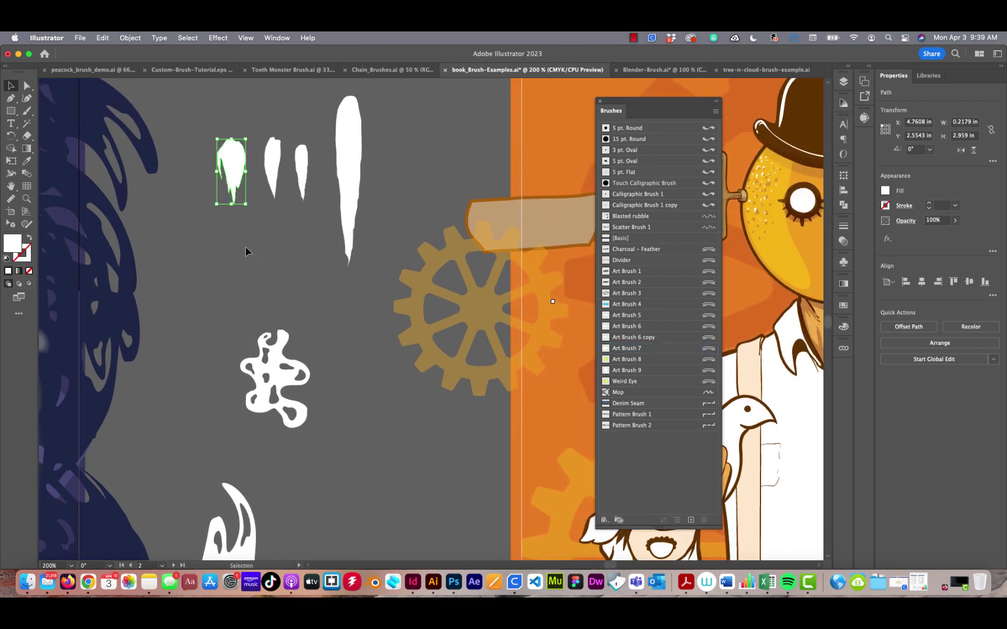
click(246, 247)
click(236, 168)
click(252, 231)
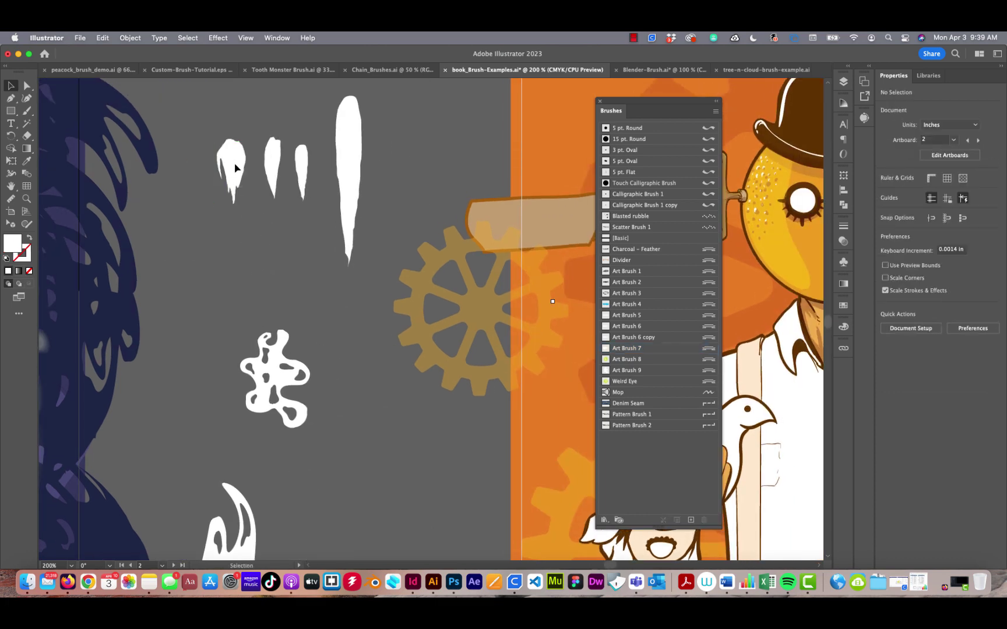
drag(235, 165, 214, 157)
click(233, 250)
drag(210, 231, 341, 256)
click(346, 185)
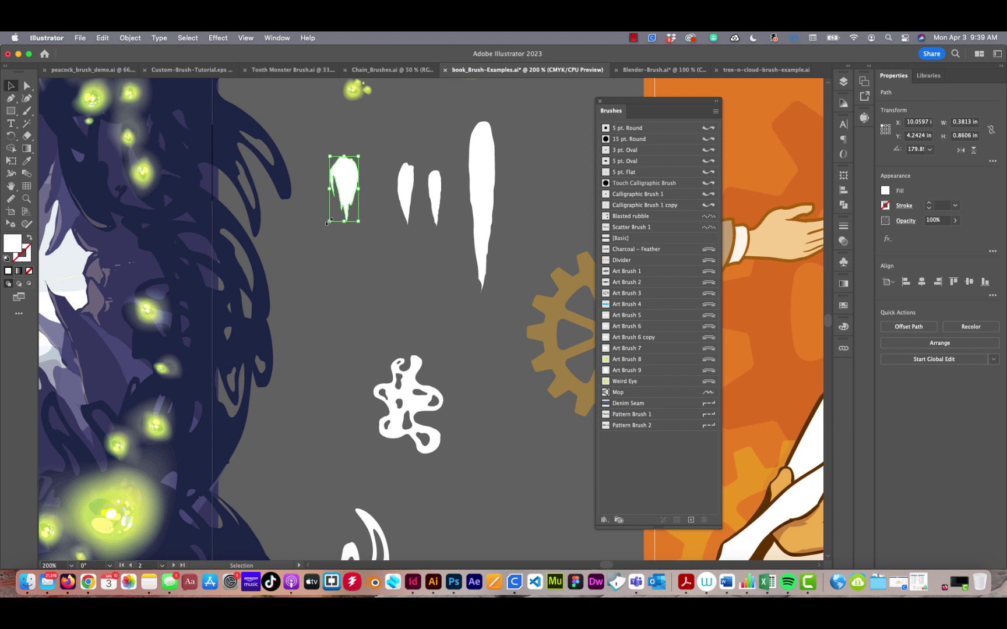
click(335, 280)
click(351, 179)
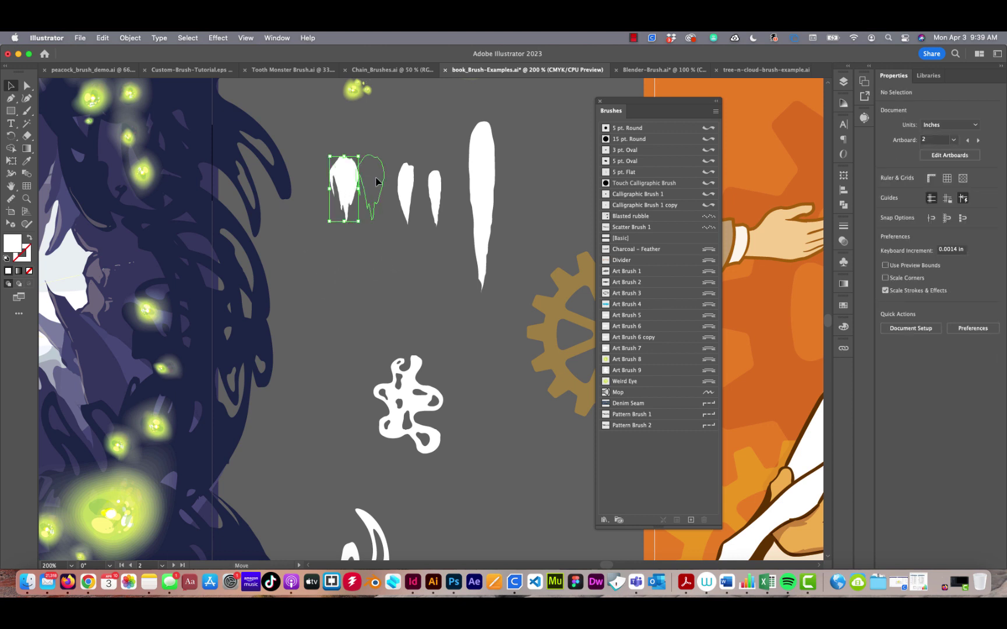
Start a new Art Brush from the widest jagged white spike shape.
mouse_move(350, 179)
mouse_down()
mouse_move(376, 178)
mouse_move(370, 186)
mouse_move(634, 452)
mouse_move(638, 494)
mouse_up()
click(375, 275)
click(321, 205)
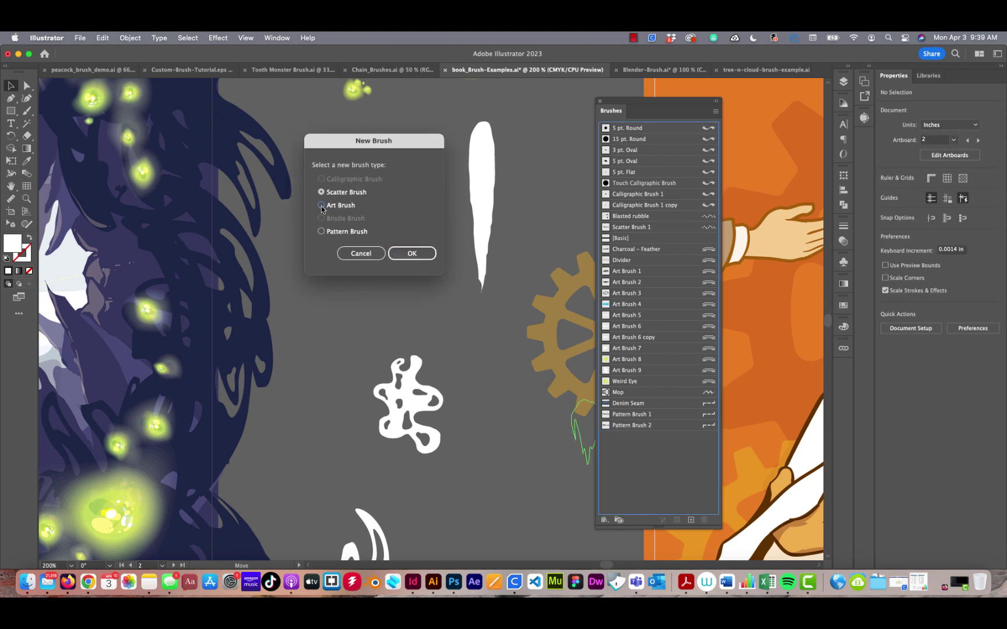
drag(376, 146, 270, 139)
click(286, 243)
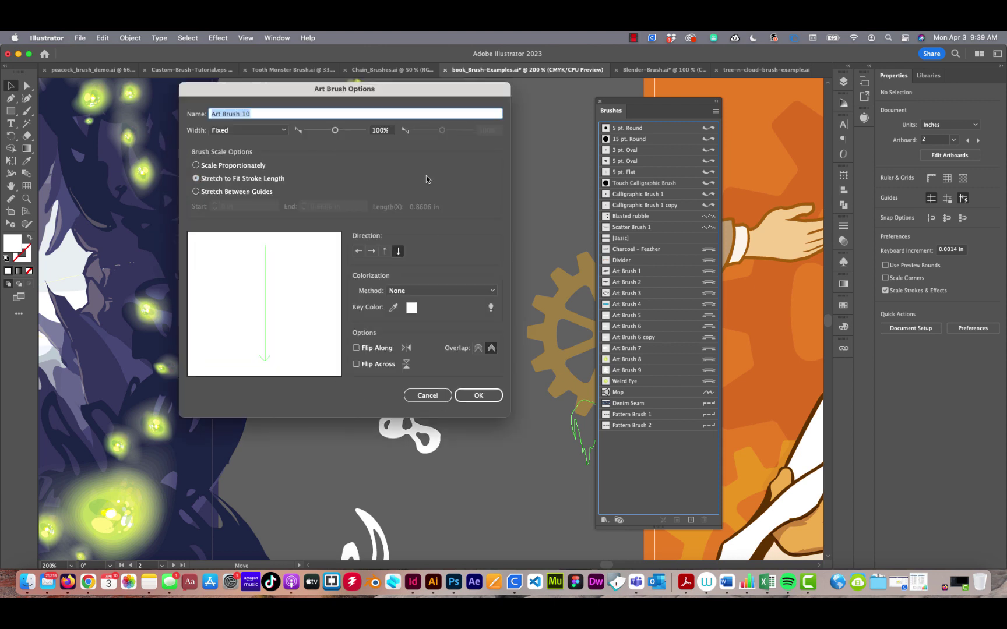
Name the new art brush Mountain Spike – Stretch, keeping the source spike shapes in view.
mouse_move(377, 89)
mouse_down()
mouse_move(598, 109)
mouse_move(631, 90)
mouse_up()
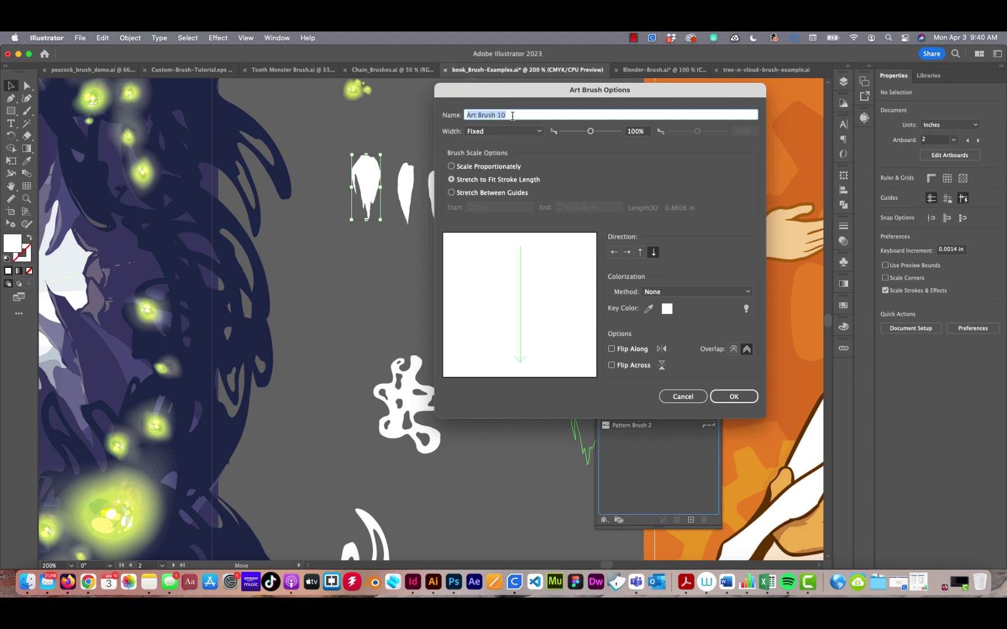
text(Mountain Spike)
mouse_move(524, 94)
mouse_down()
mouse_move(538, 94)
mouse_move(508, 91)
mouse_up()
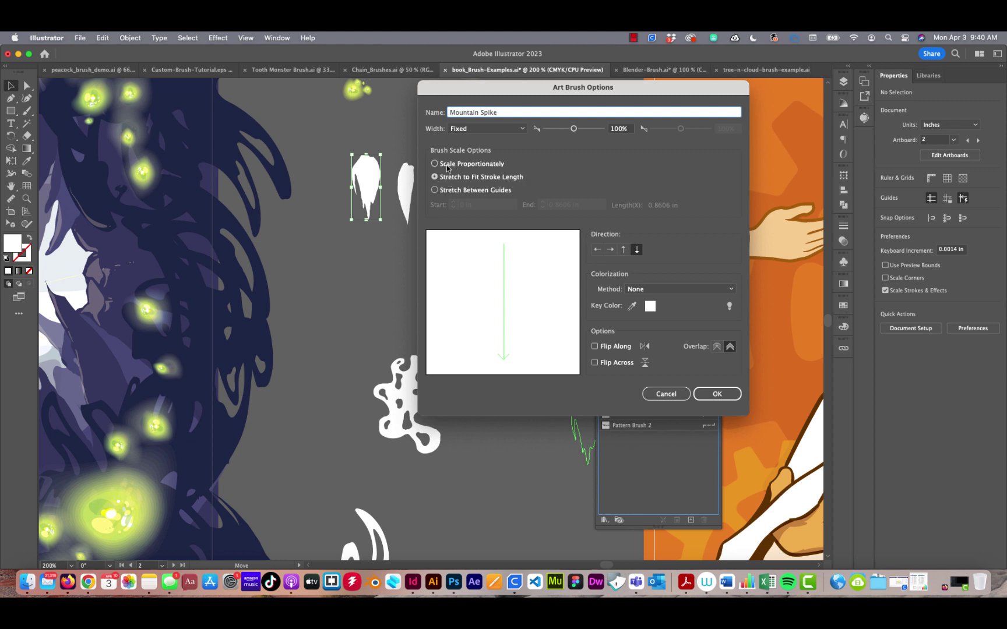
drag(483, 86, 518, 82)
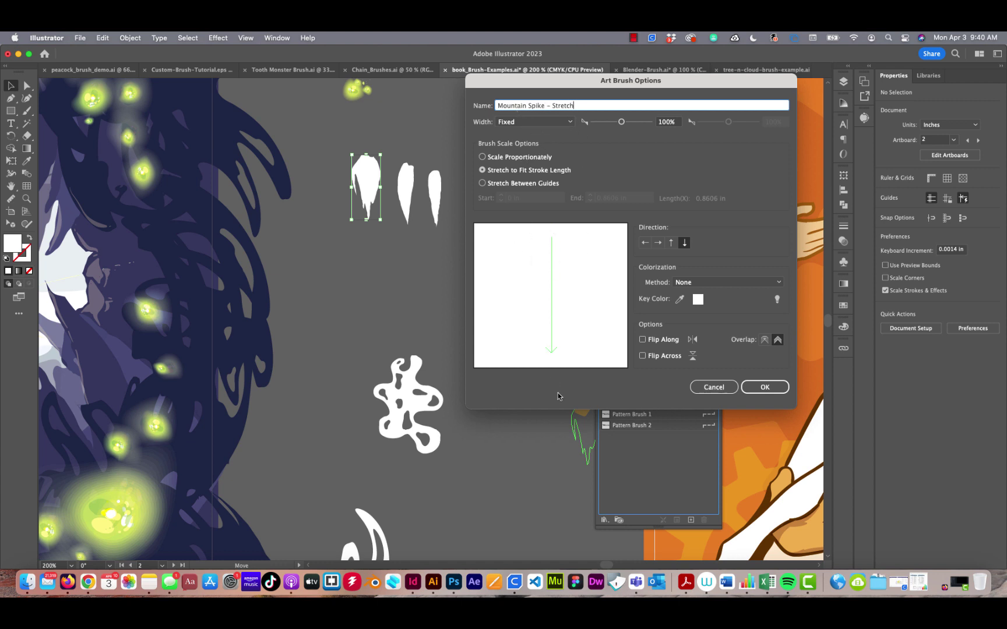
Set the Mountain Spike – Stretch brush's colorization method to Hue Shift, finish creating the brush and deselect the artwork.
click(694, 282)
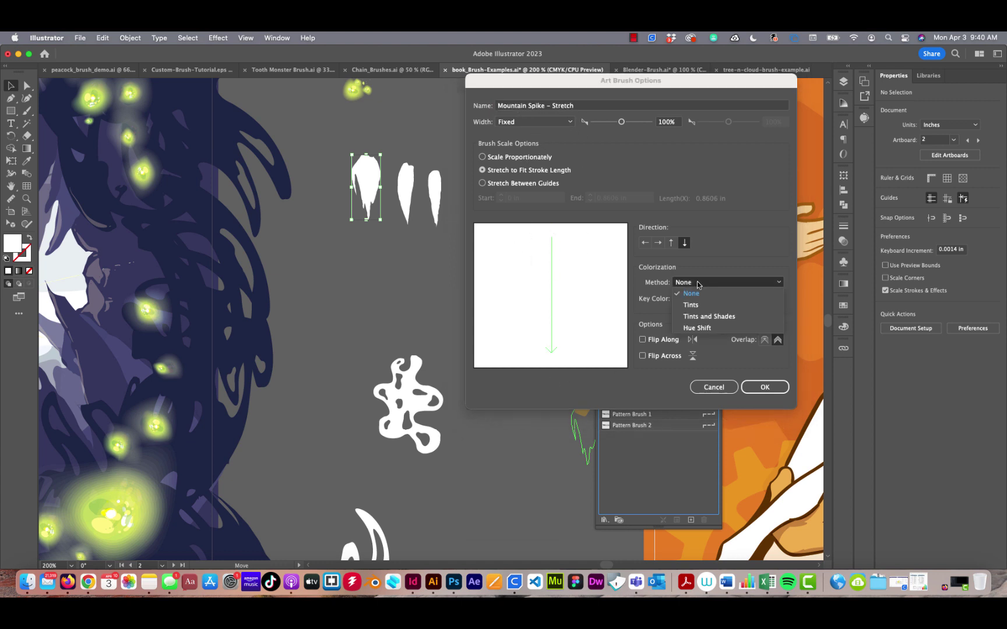
click(701, 328)
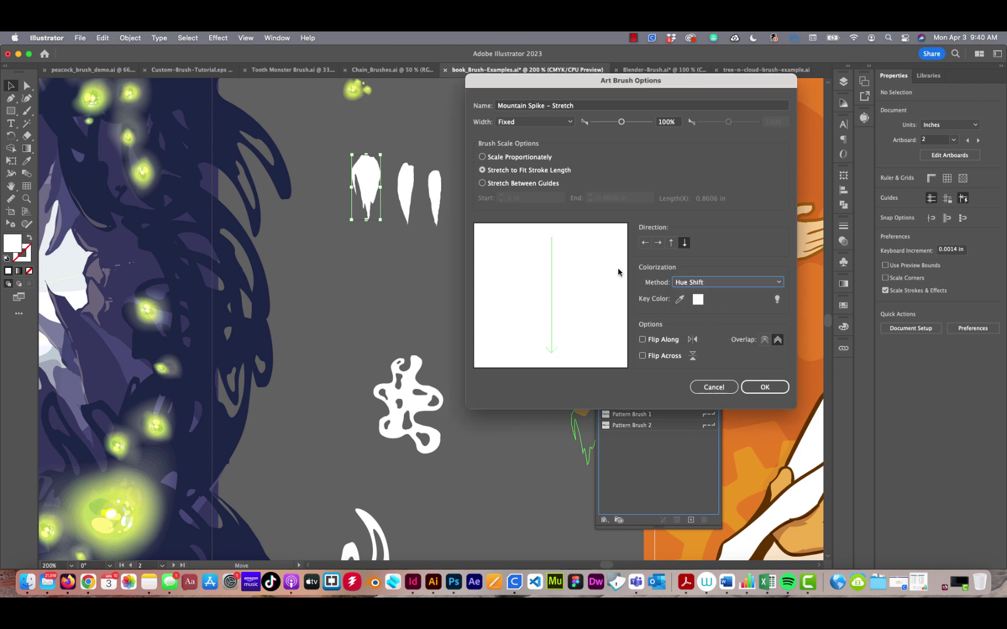
click(679, 299)
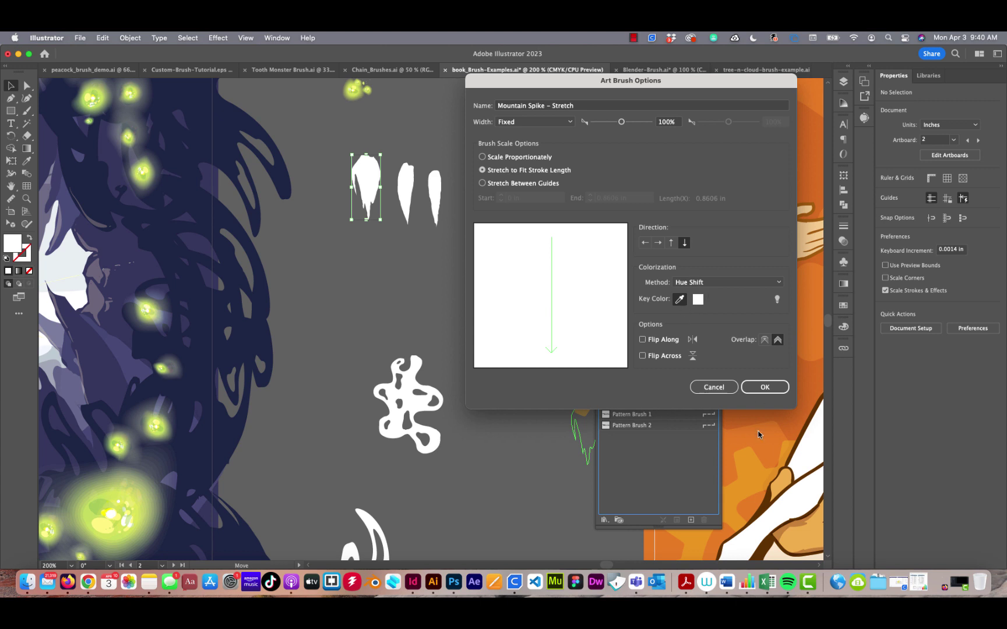
click(773, 388)
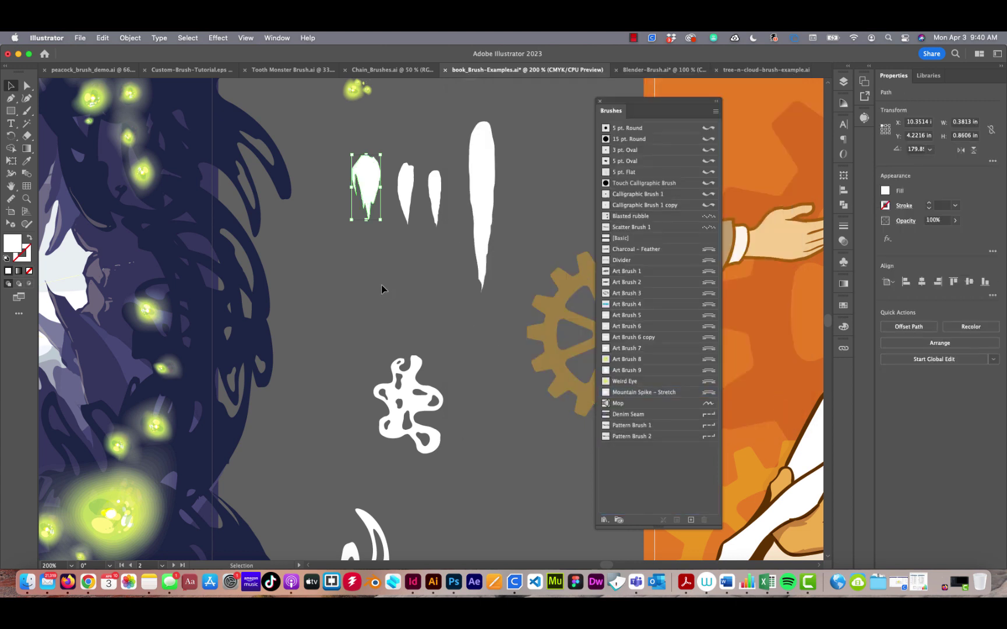
click(358, 268)
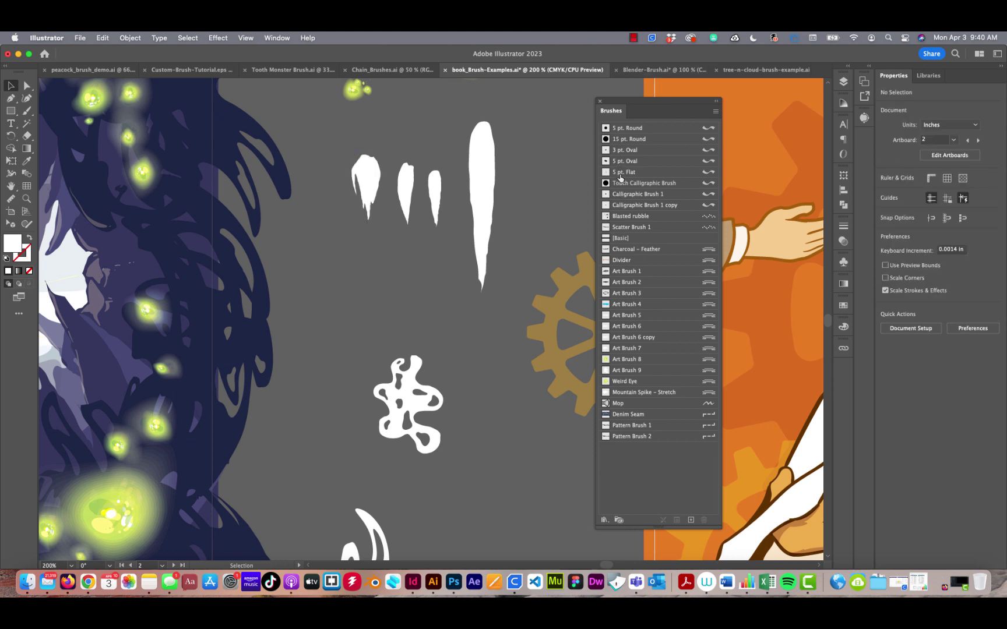
Select the Mountain Spike – Stretch brush and activate the Paintbrush tool.
click(715, 111)
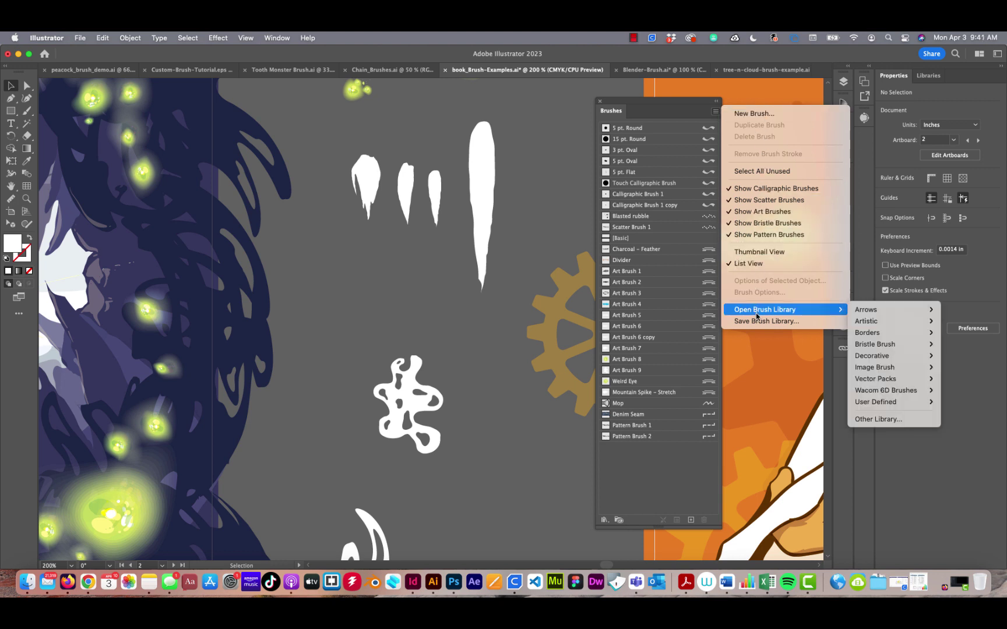
click(685, 111)
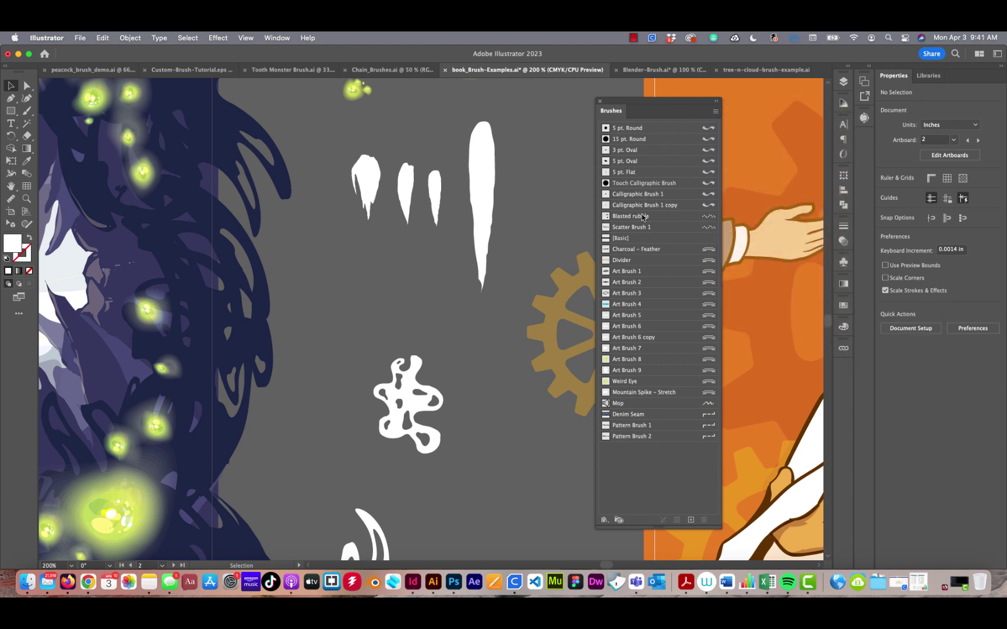
click(605, 395)
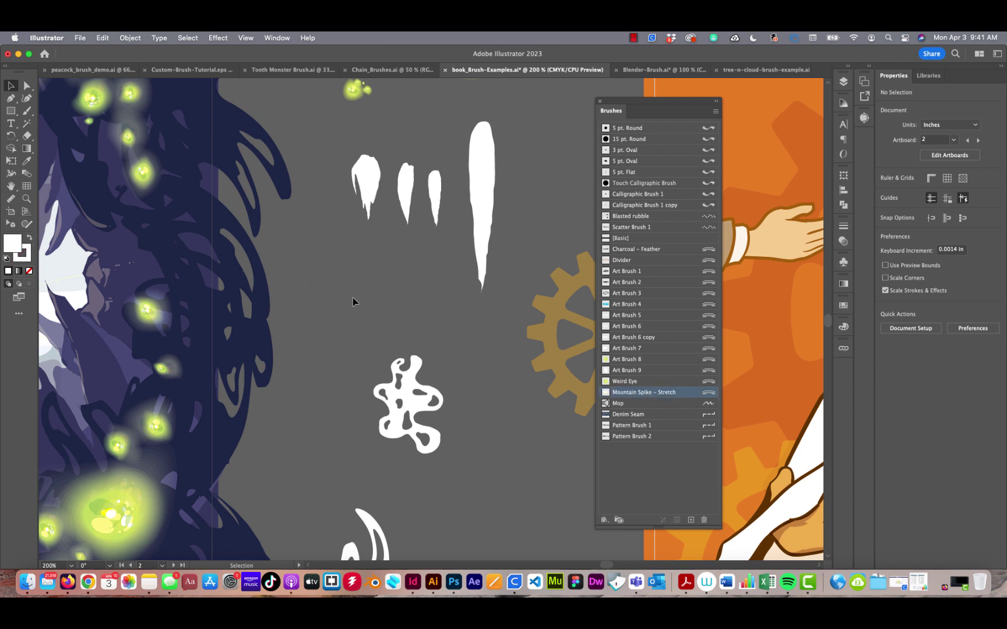
key(b)
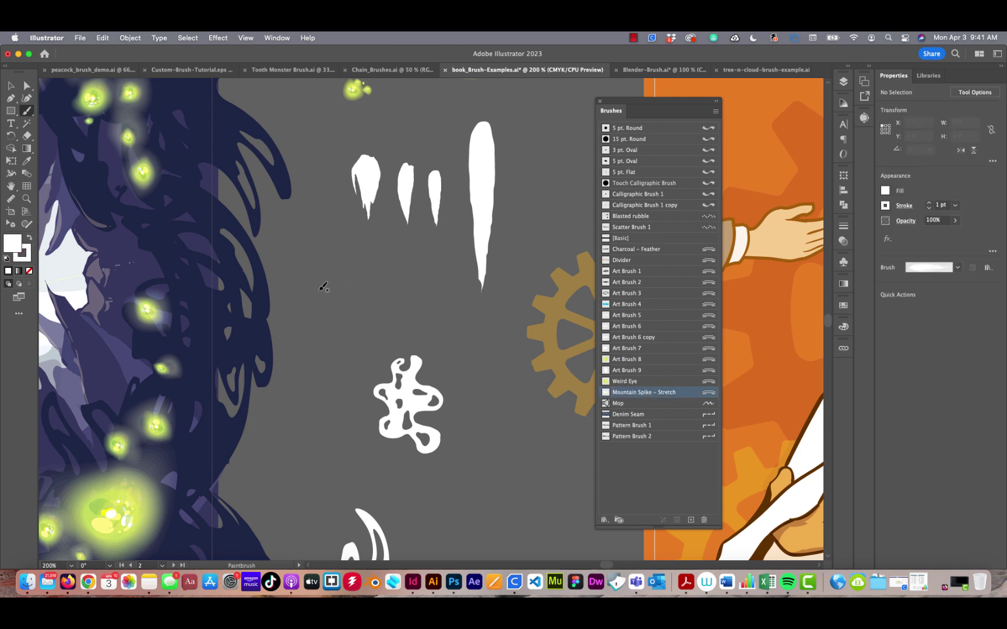
Paint several white test spikes of different lengths in the empty area below the source spike shapes.
drag(309, 240, 316, 356)
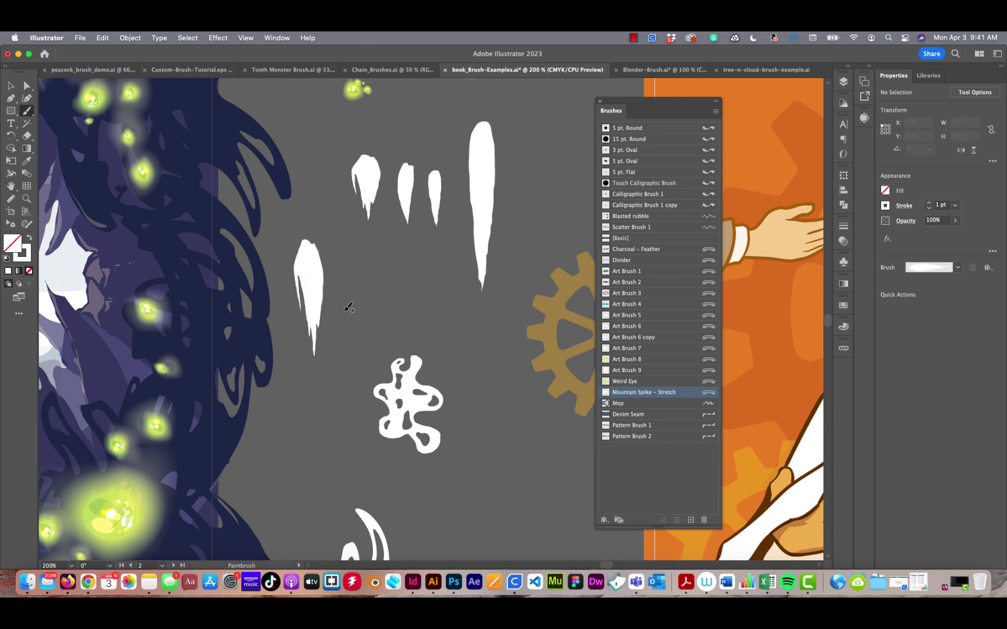
drag(339, 400, 339, 433)
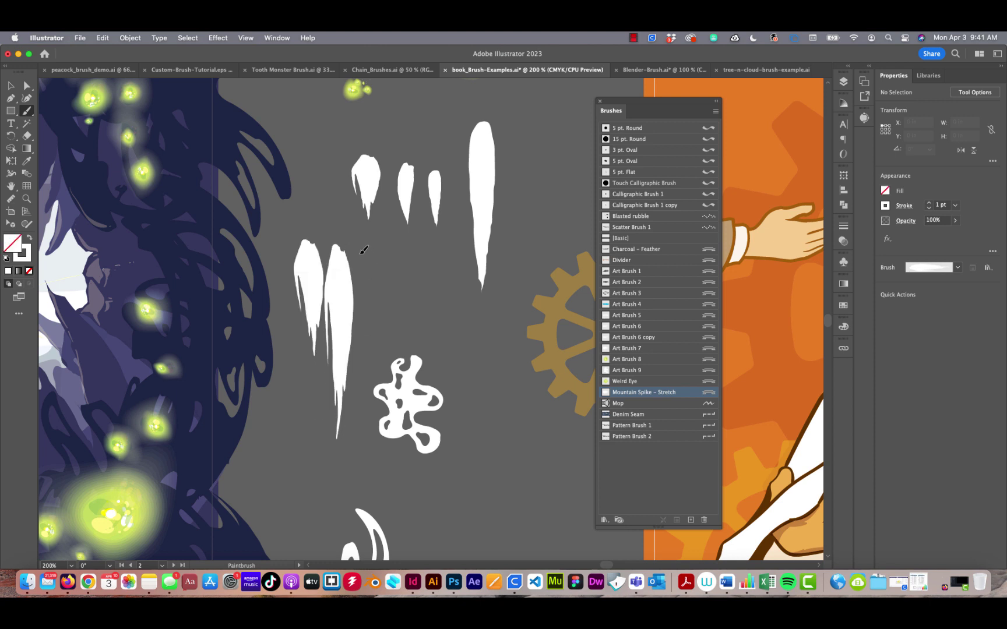
mouse_move(362, 257)
mouse_down()
mouse_move(366, 335)
mouse_move(388, 269)
mouse_move(402, 324)
mouse_up()
mouse_move(419, 249)
mouse_down()
mouse_move(433, 346)
mouse_move(449, 337)
mouse_up()
scroll(449, 338, down, 3)
scroll(449, 338, right, 3)
Undo all of the white test spike strokes.
key(super+z)
key(super+z)
key(super+z)
key(super+z)
key(super+z)
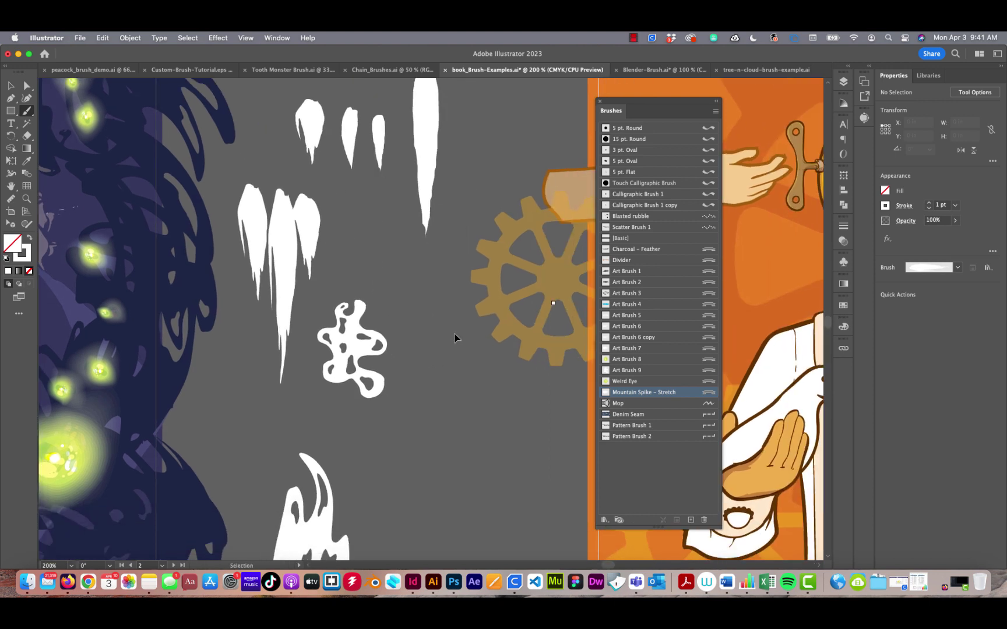
scroll(319, 227, up, 1)
scroll(319, 227, left, 3)
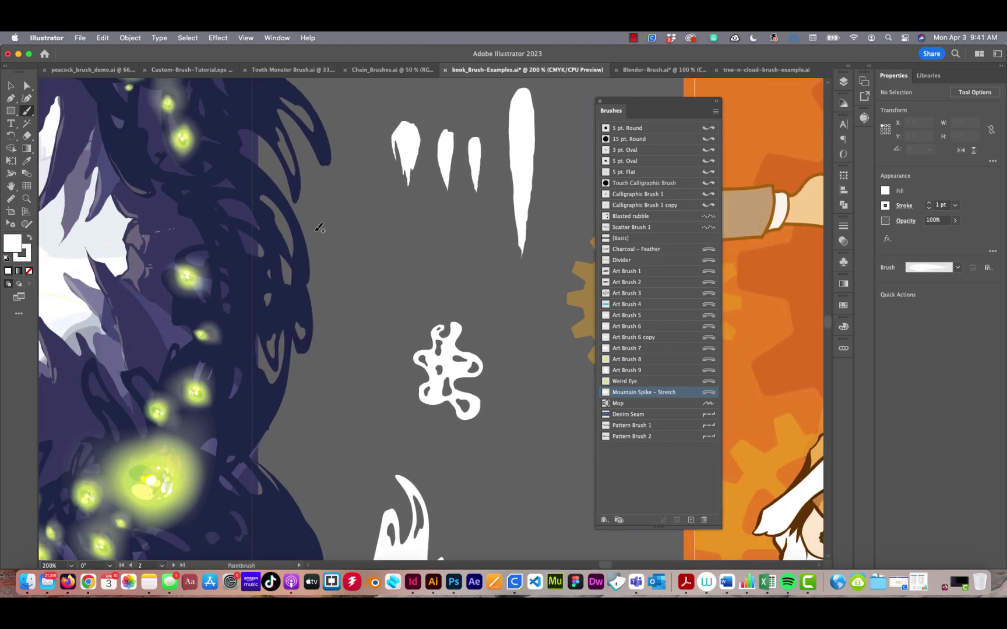
Remove the fill, set a CMYK blue stroke of C 69, M 23, Y 0, K 0, and paint two adjoining spikes.
click(29, 271)
click(21, 254)
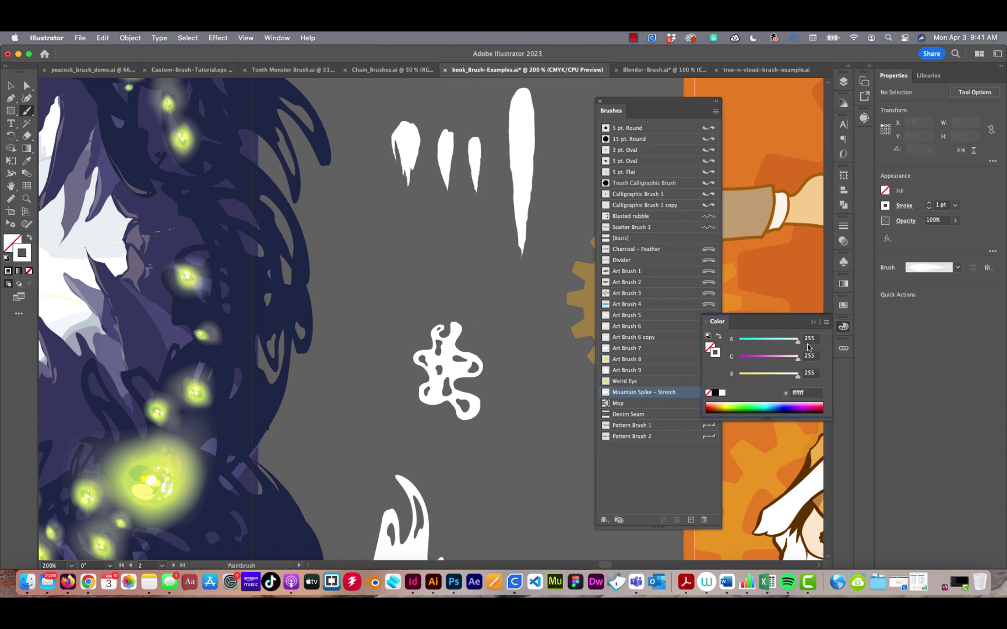
click(826, 323)
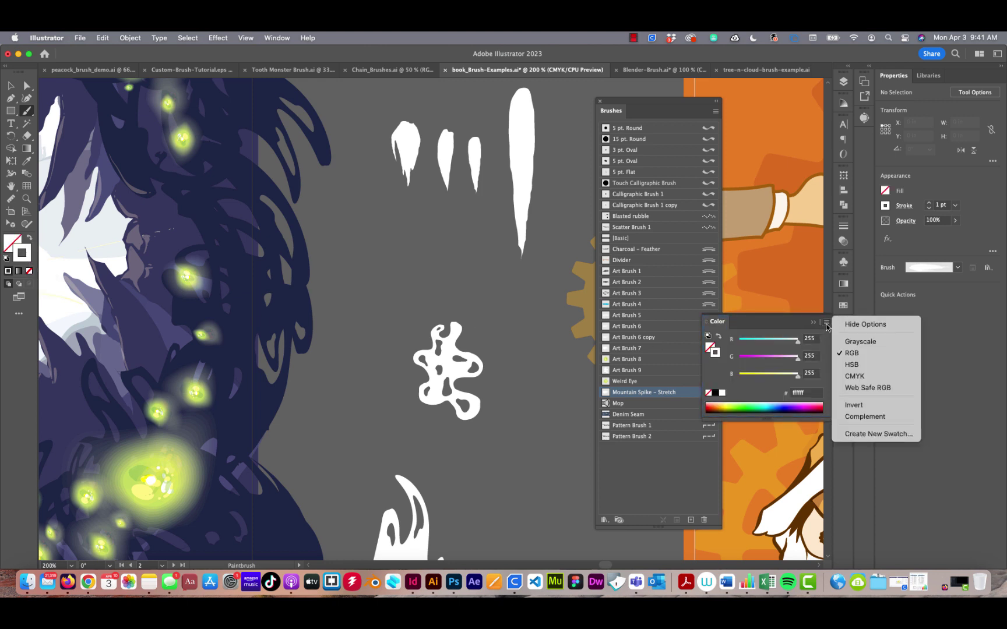
click(849, 377)
mouse_move(763, 344)
mouse_down()
mouse_move(779, 342)
mouse_move(752, 359)
mouse_up()
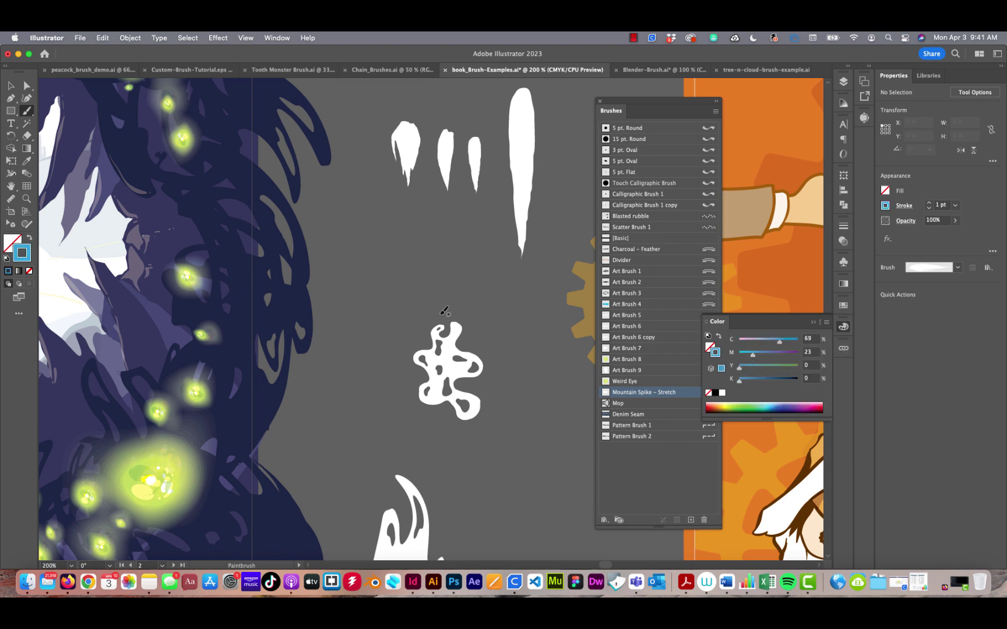
mouse_move(359, 283)
mouse_down()
mouse_move(357, 298)
mouse_move(375, 299)
mouse_up()
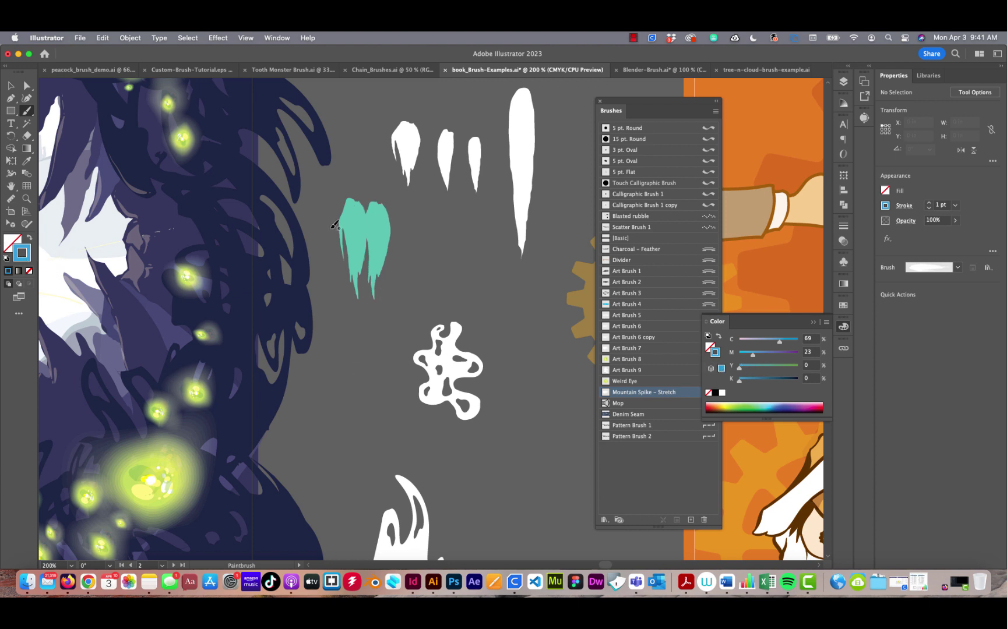
Change the stroke to green (C 64.71, M 1.57, Y 100, K 0) and paint six spikes around the teal ones.
drag(728, 402, 738, 404)
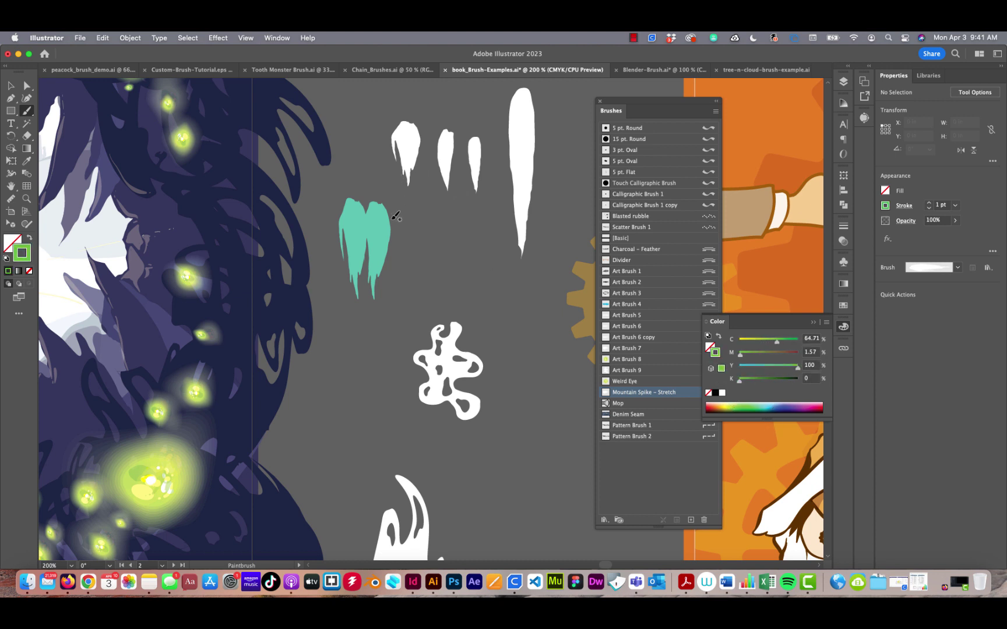
drag(396, 201, 400, 298)
drag(337, 204, 339, 285)
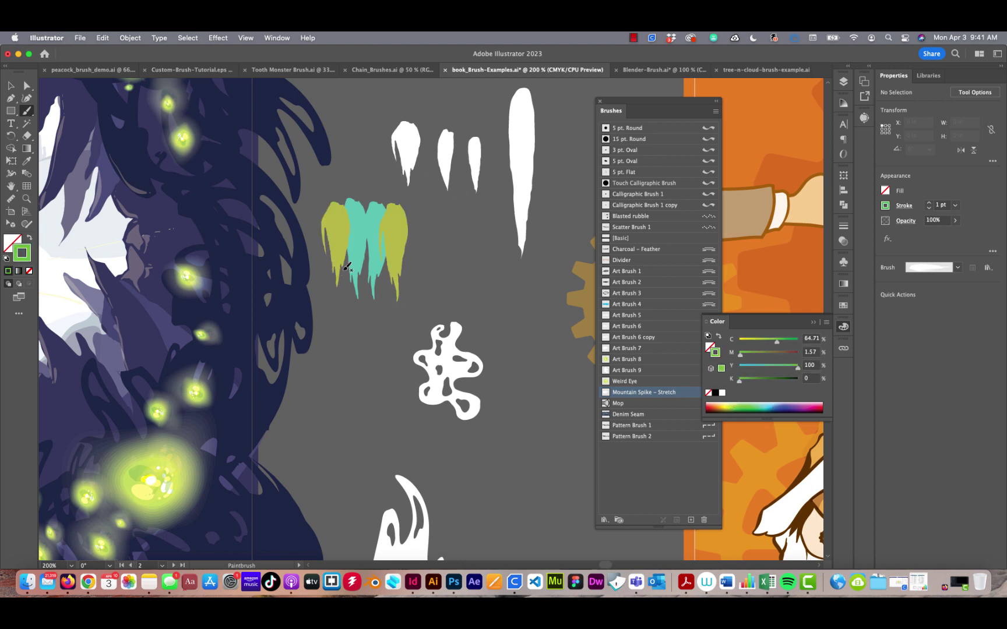
drag(349, 180, 349, 212)
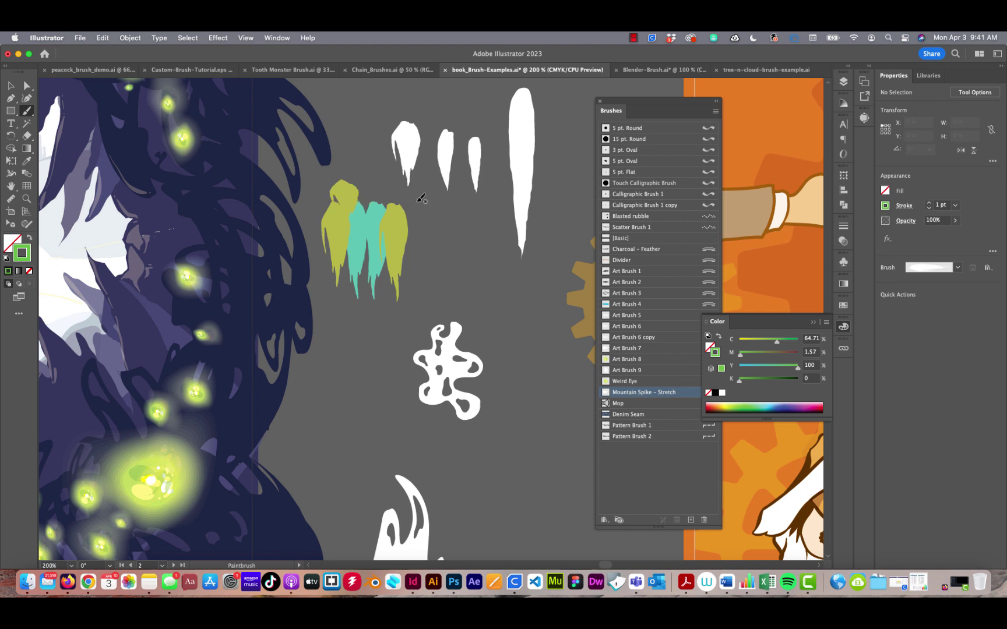
drag(422, 199, 422, 311)
drag(441, 208, 447, 272)
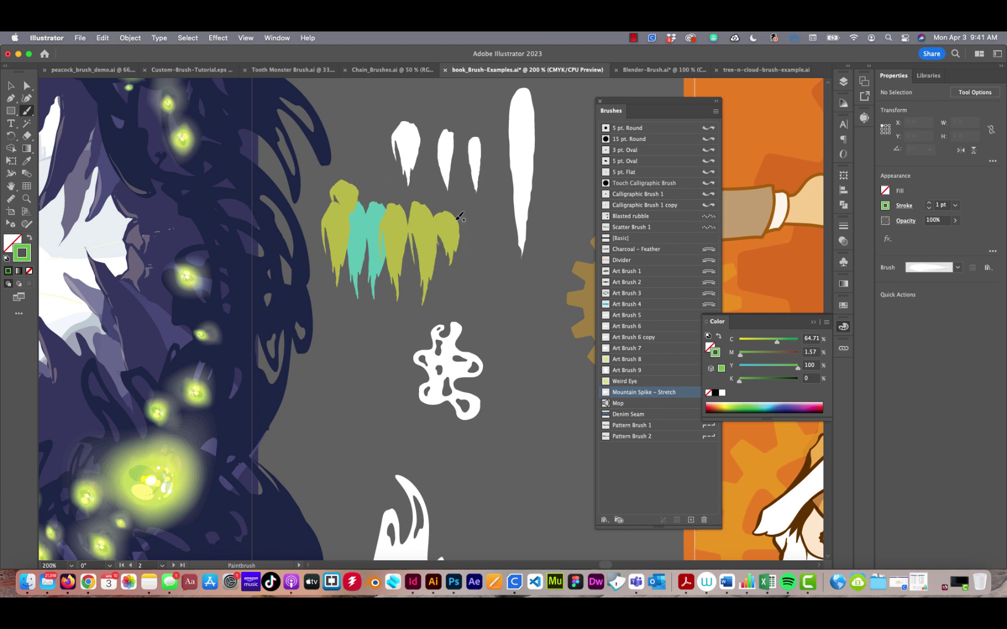
drag(466, 204, 472, 248)
Preview the Tints and Shades and Tints colorization methods on the Mountain Spike – Stretch brush, then return it to Hue Shift.
double_click(605, 395)
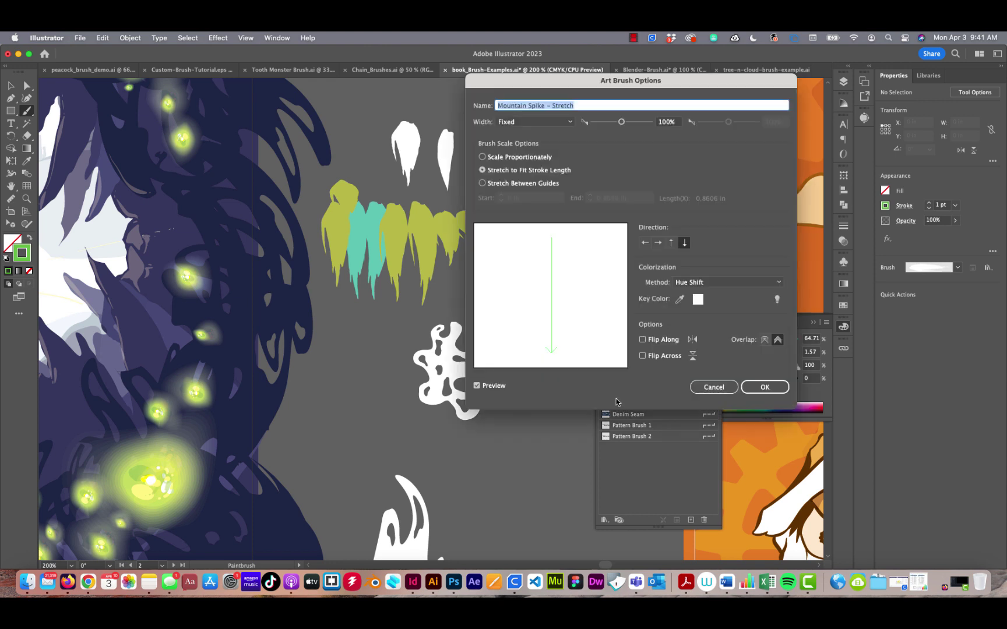
drag(595, 79, 660, 78)
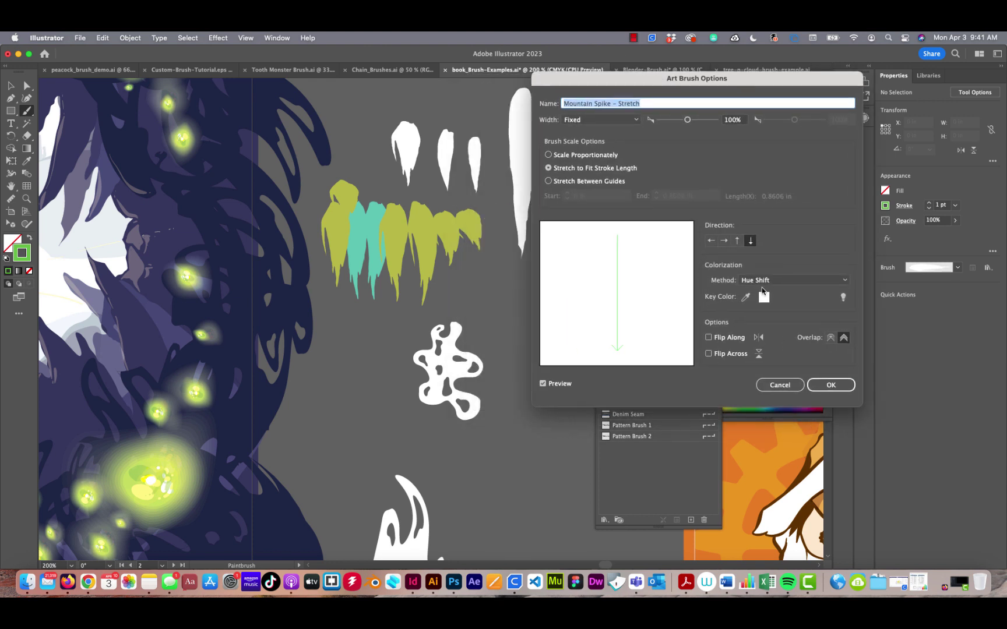
click(769, 283)
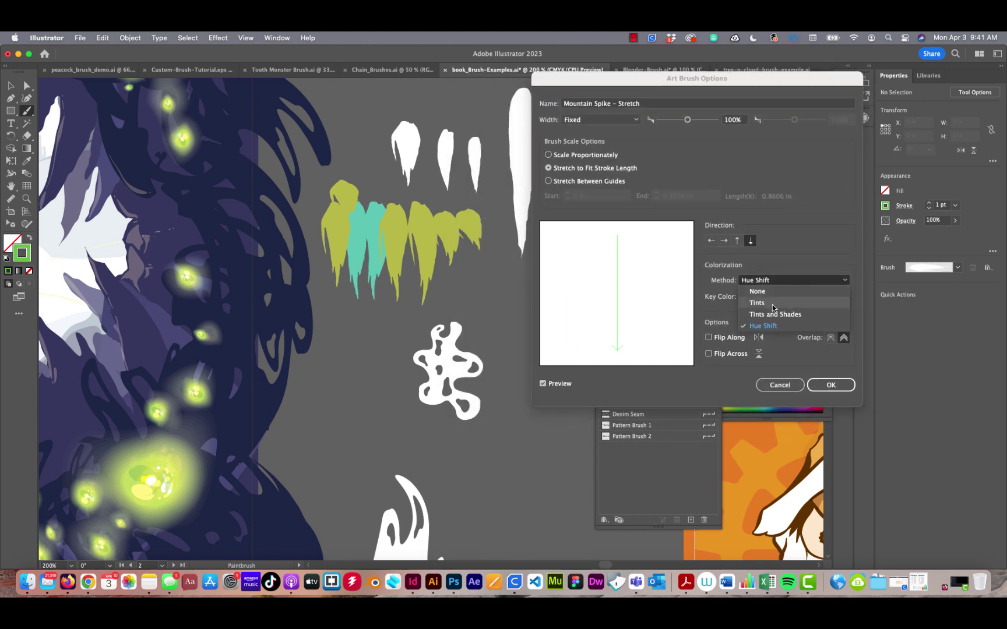
click(776, 315)
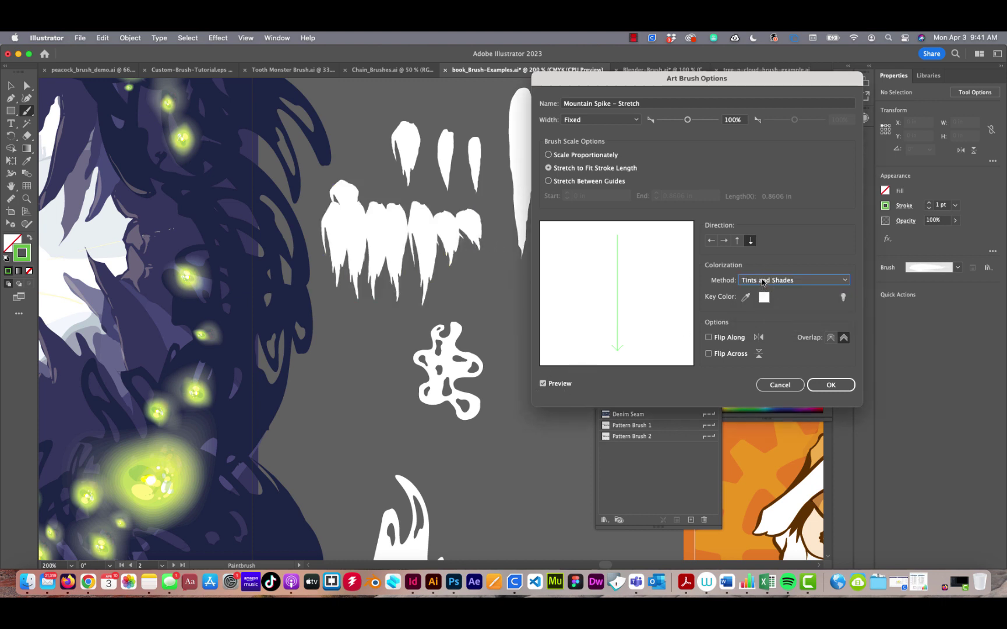
click(763, 282)
click(762, 304)
click(768, 285)
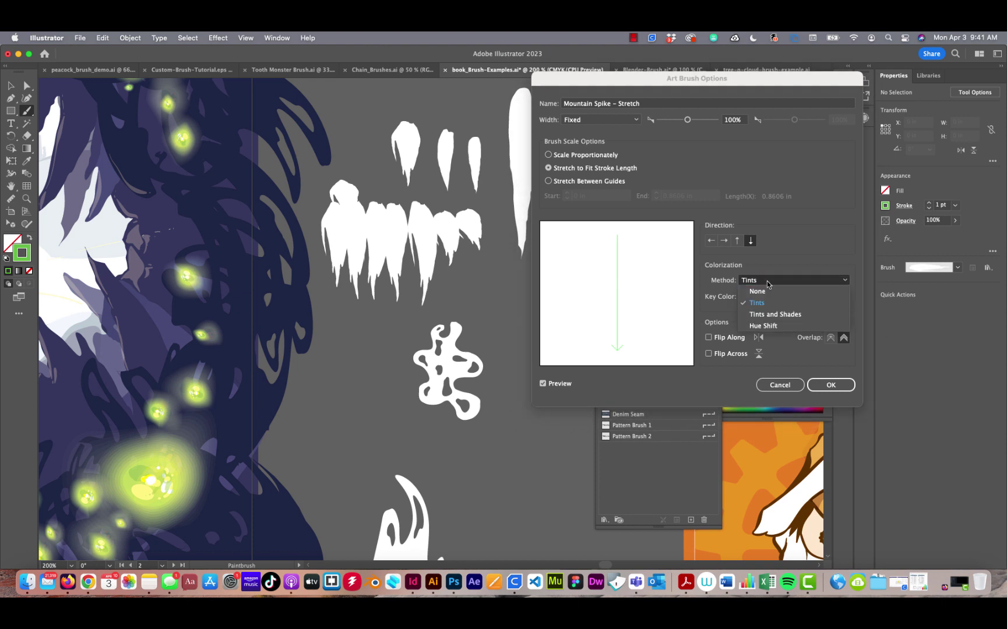
click(768, 326)
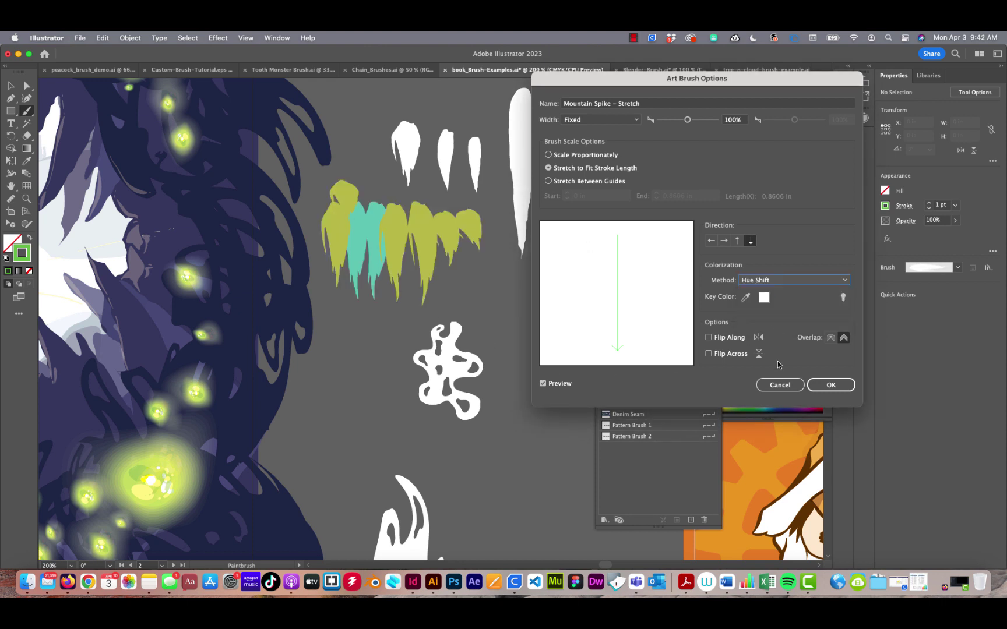
click(746, 297)
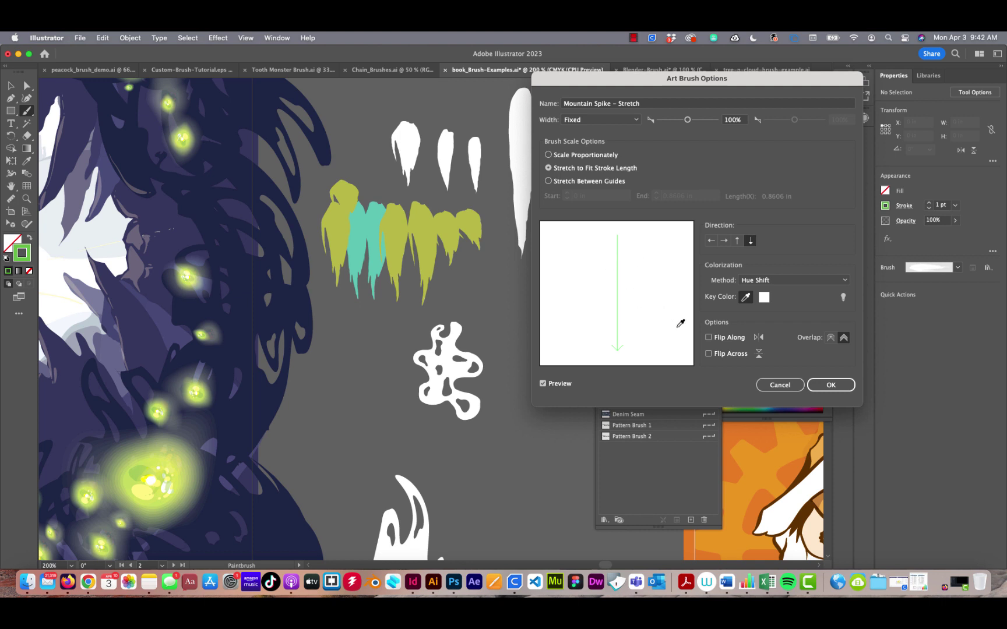
click(832, 386)
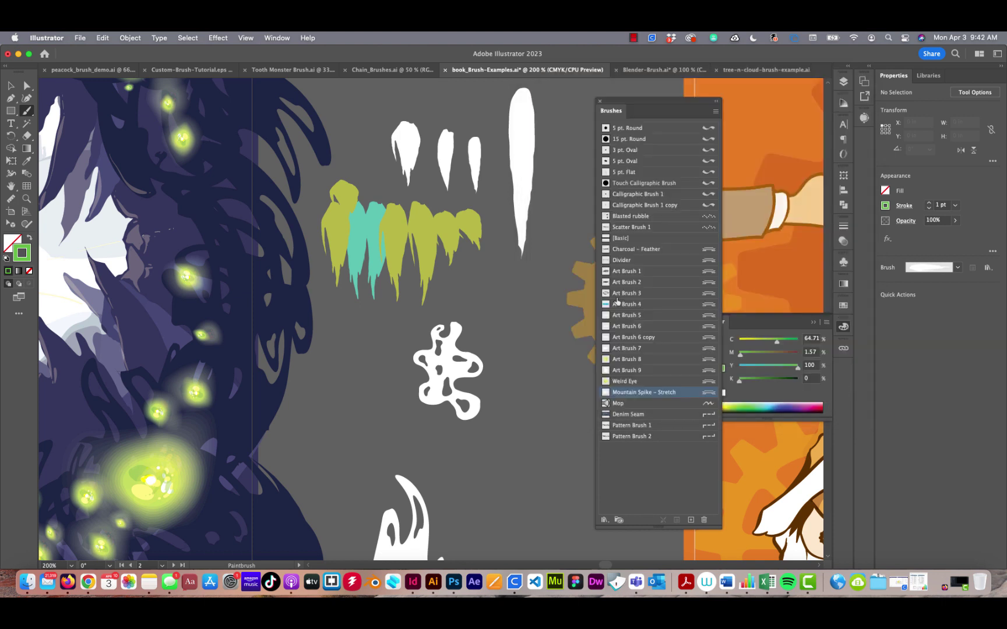
Select all the painted teal and green spikes and move them slightly up and toward the cave cover.
click(10, 86)
drag(489, 296, 327, 201)
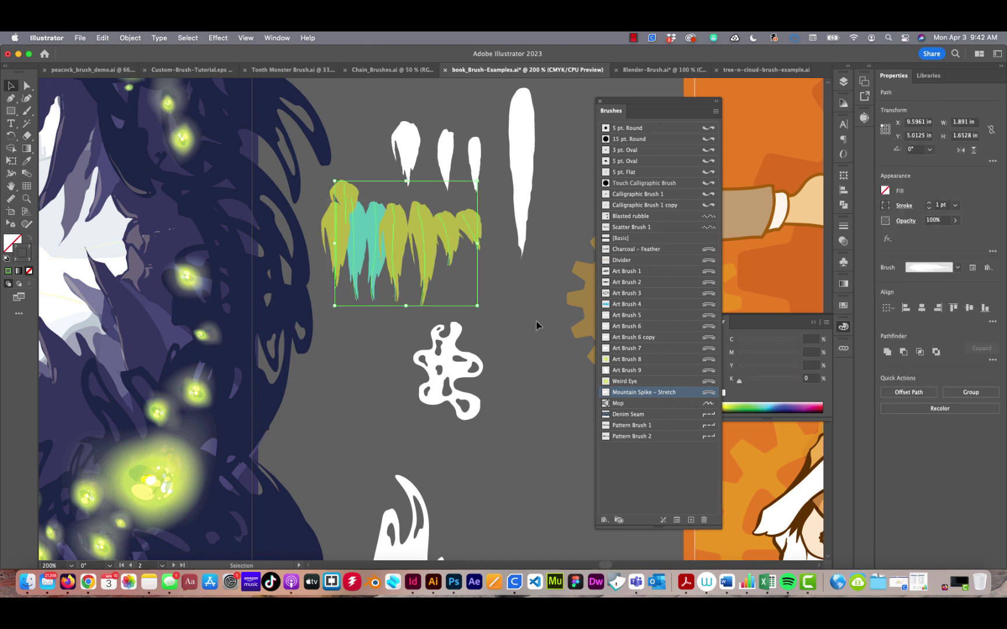
drag(428, 253, 415, 239)
Move the white looped blob shape from below the painted spikes to above the source spike row.
click(480, 365)
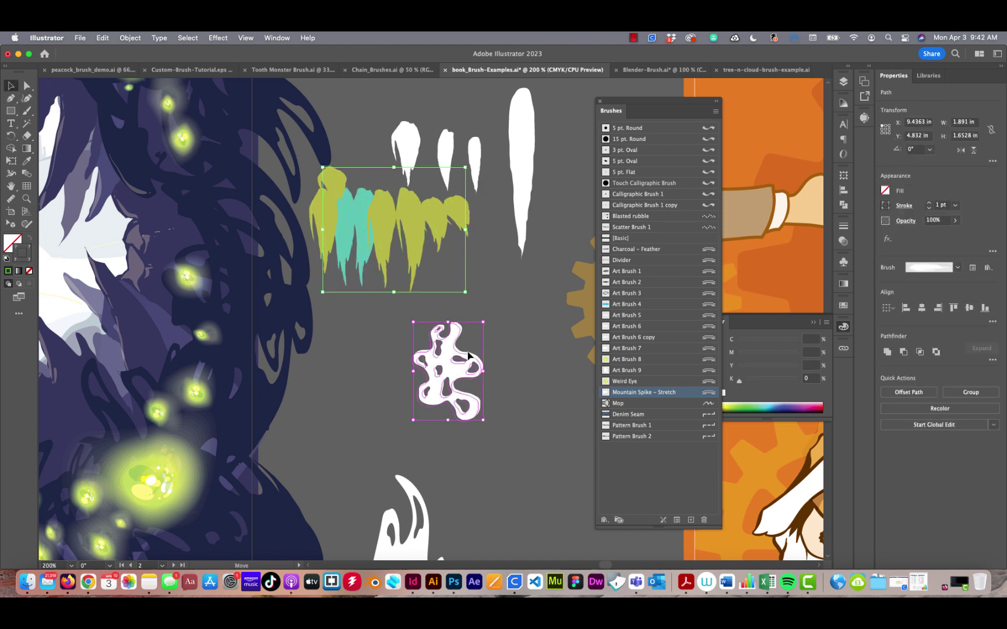
drag(481, 365, 406, 115)
scroll(429, 245, up, 5)
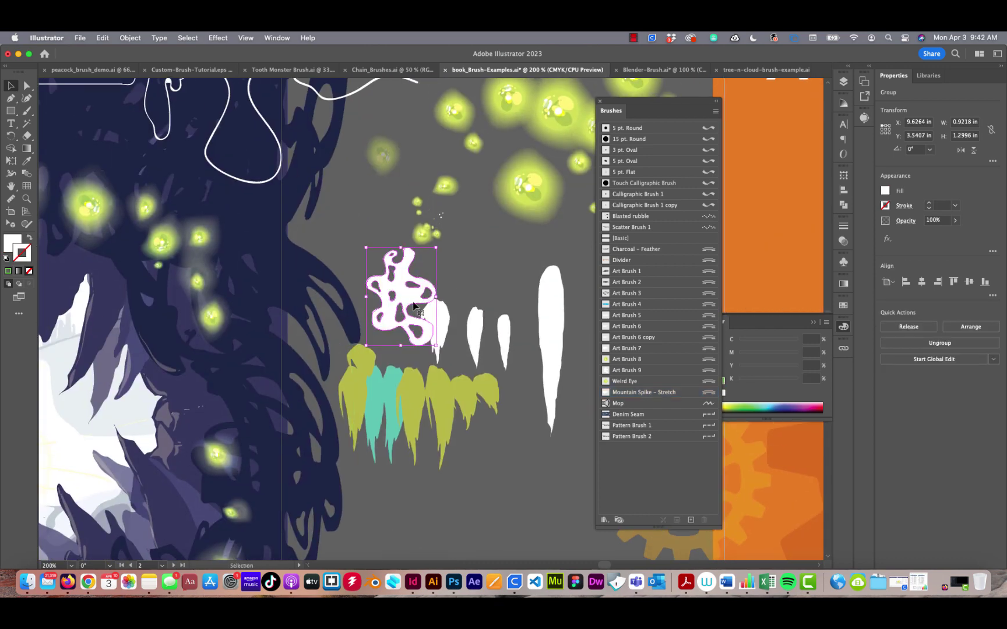
drag(414, 304, 391, 248)
Clear the artwork selection and duplicate the Mountain Spike – Stretch brush.
scroll(408, 262, down, 6)
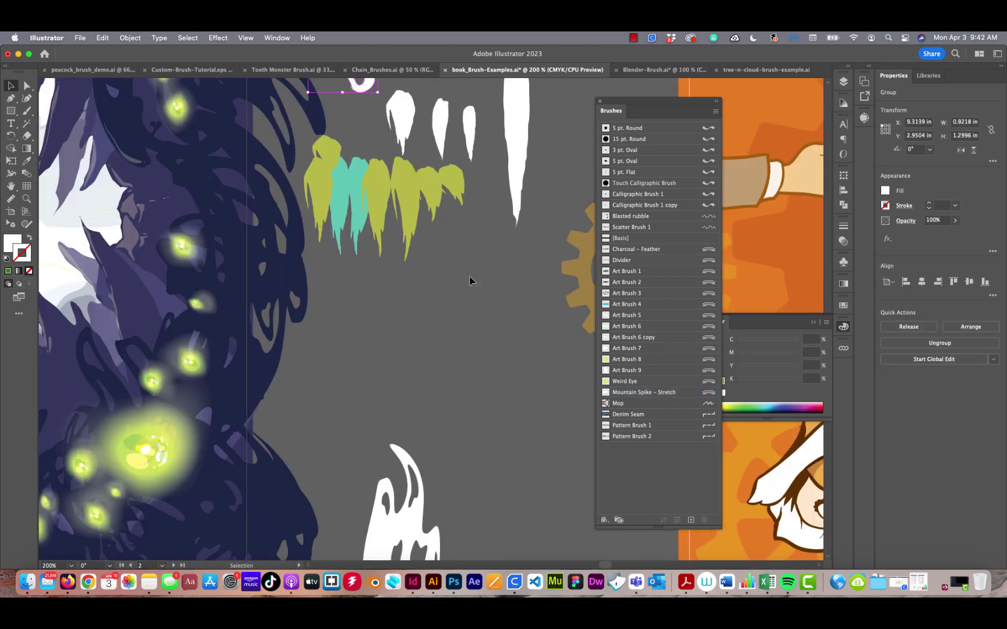
click(322, 192)
click(438, 366)
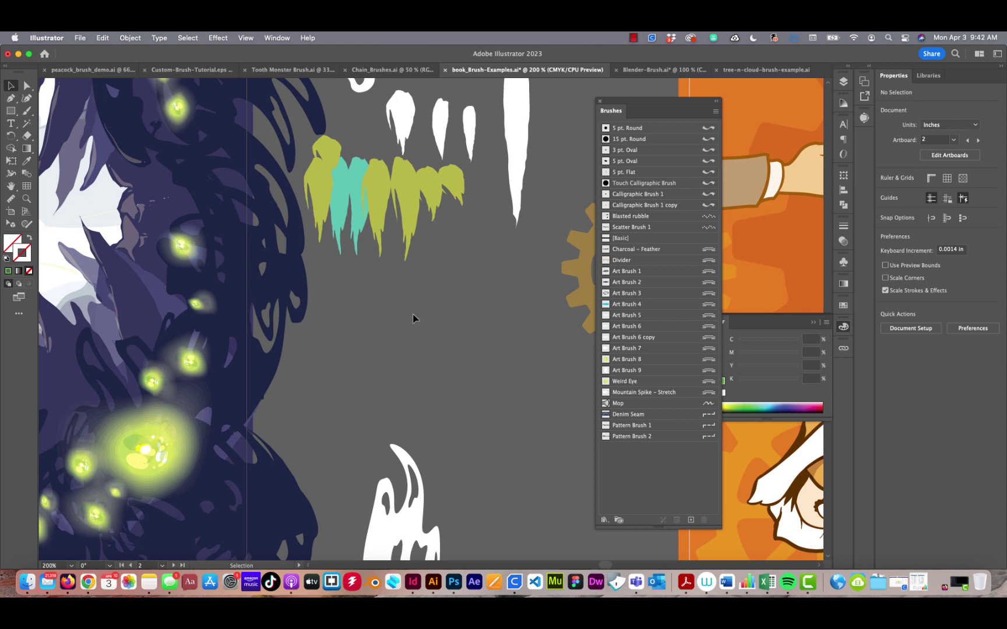
click(605, 394)
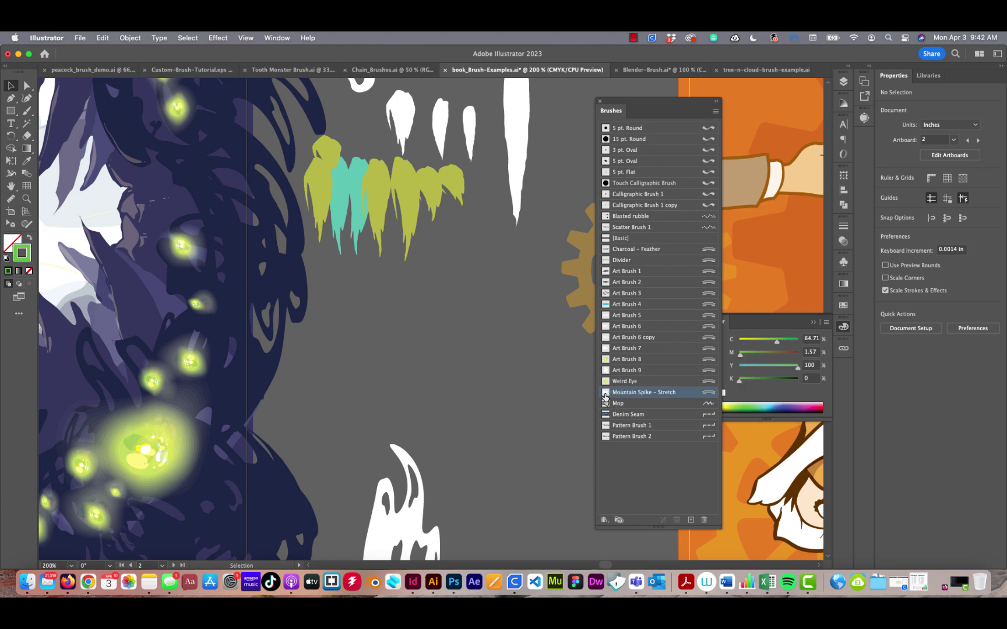
click(691, 520)
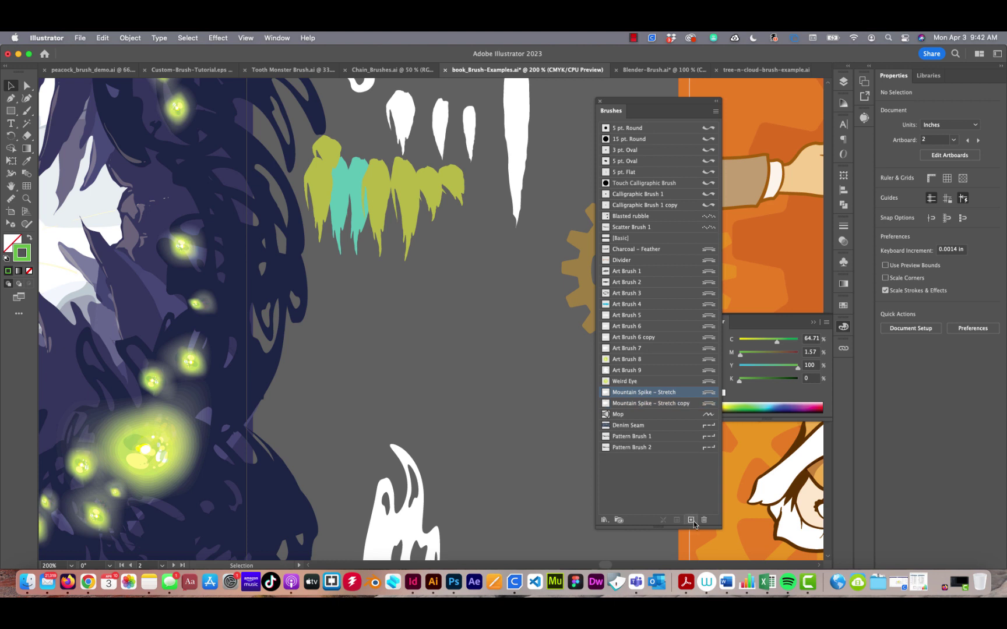
Rename the duplicate brush as Mountain Spike – Scale and set its brush scaling to Scale Proportionately.
click(606, 404)
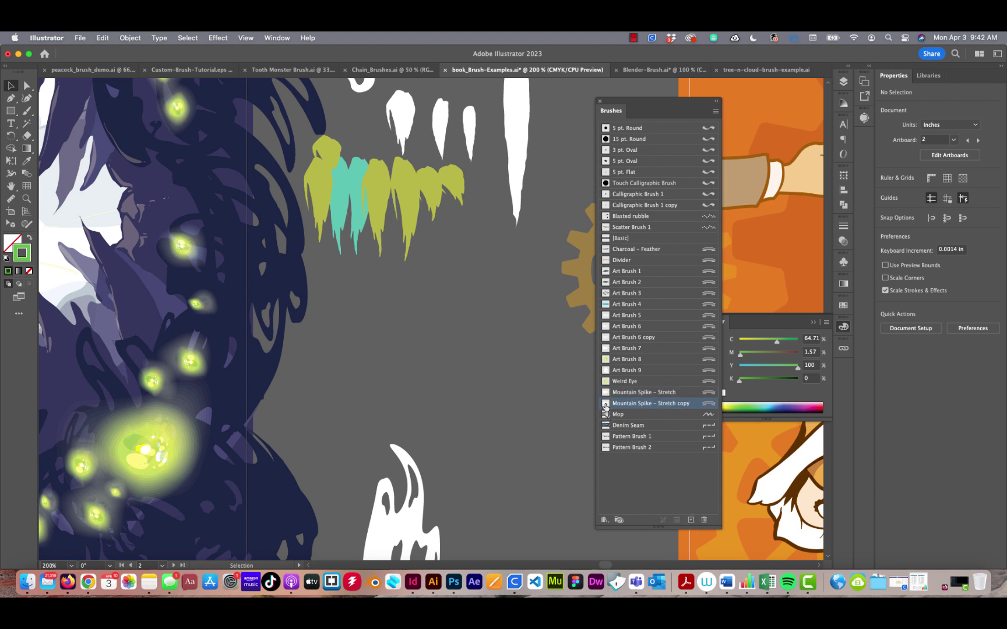
double_click(605, 406)
click(663, 102)
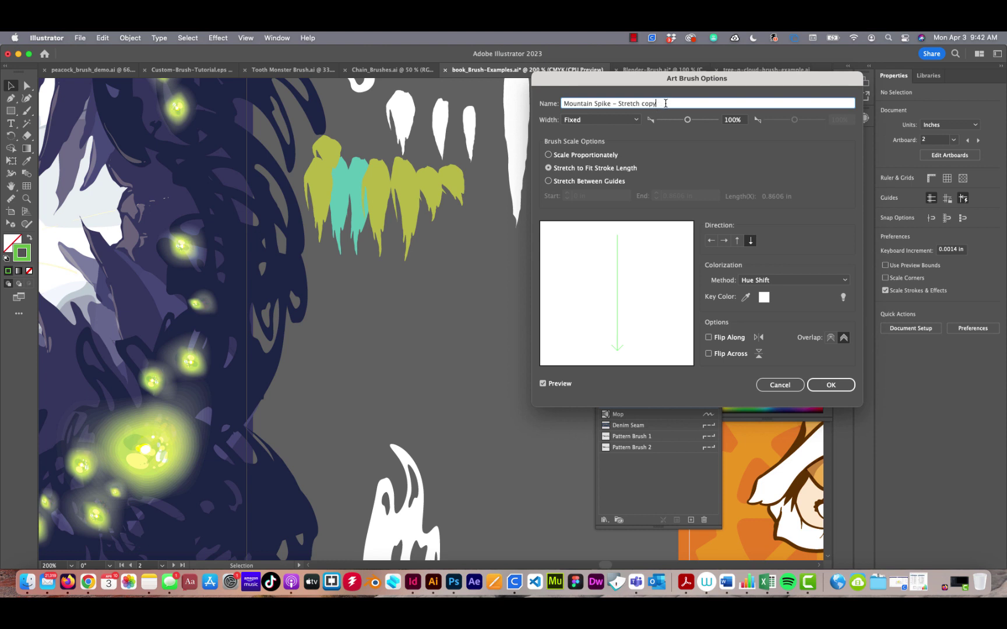
drag(664, 104, 629, 102)
text(S)
click(548, 155)
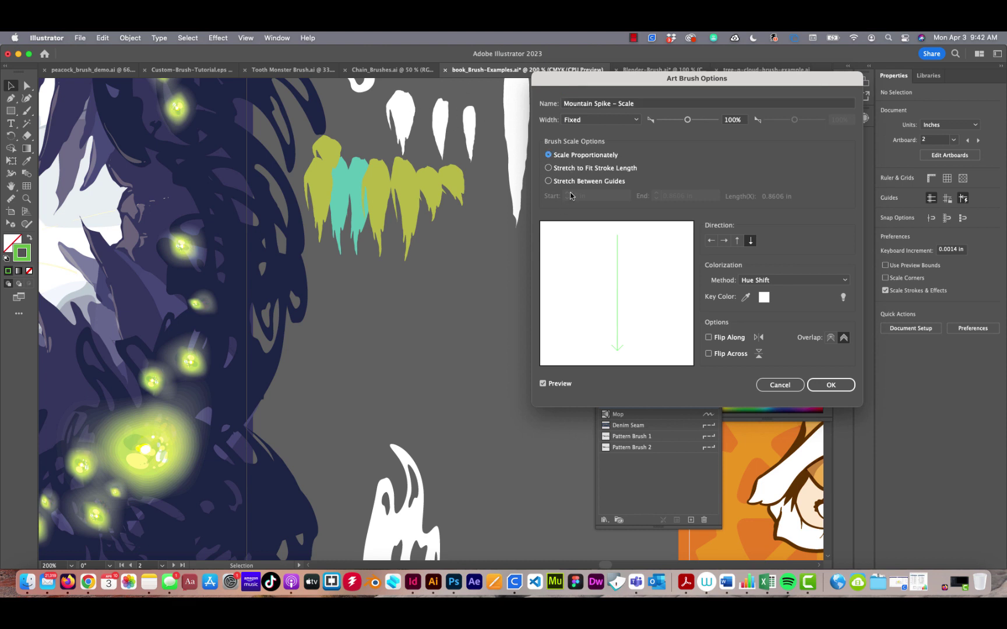
drag(643, 80, 624, 79)
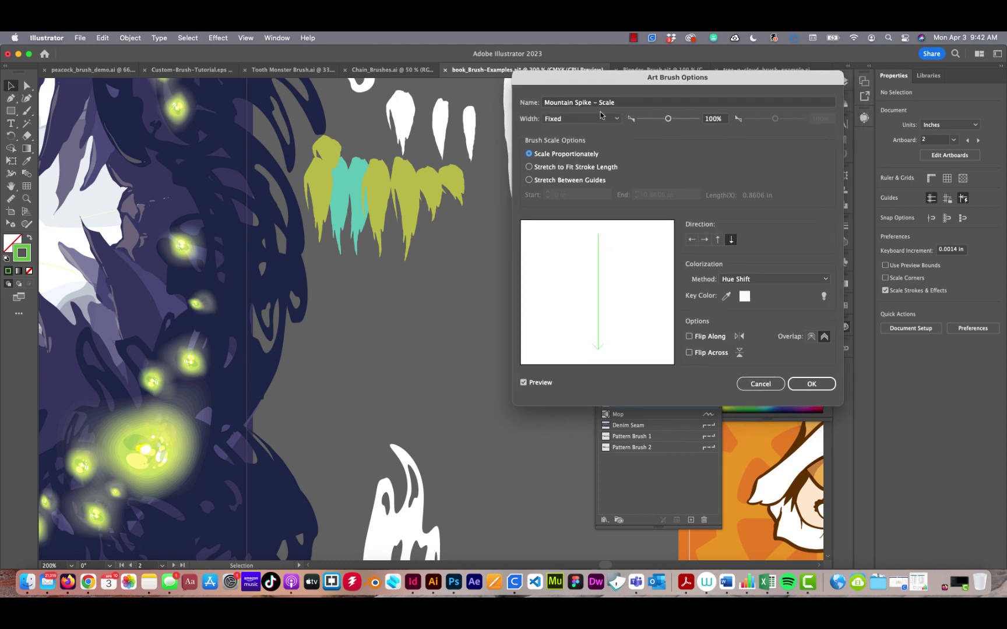
click(809, 386)
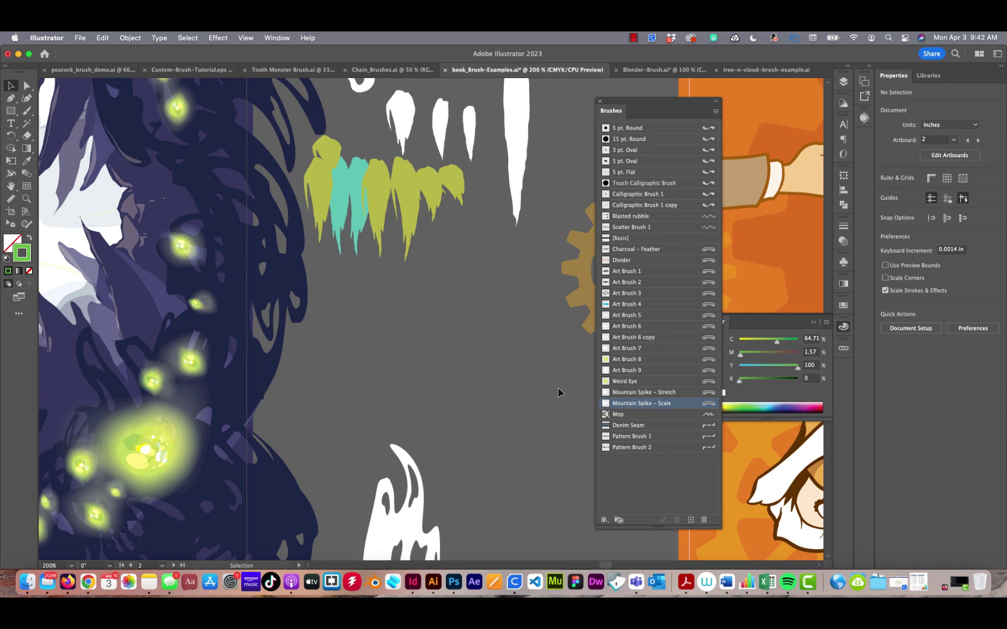
Paint five green spikes of varying lengths with the Mountain Spike – Scale brush, in a row beneath the earlier green and teal spikes.
key(b)
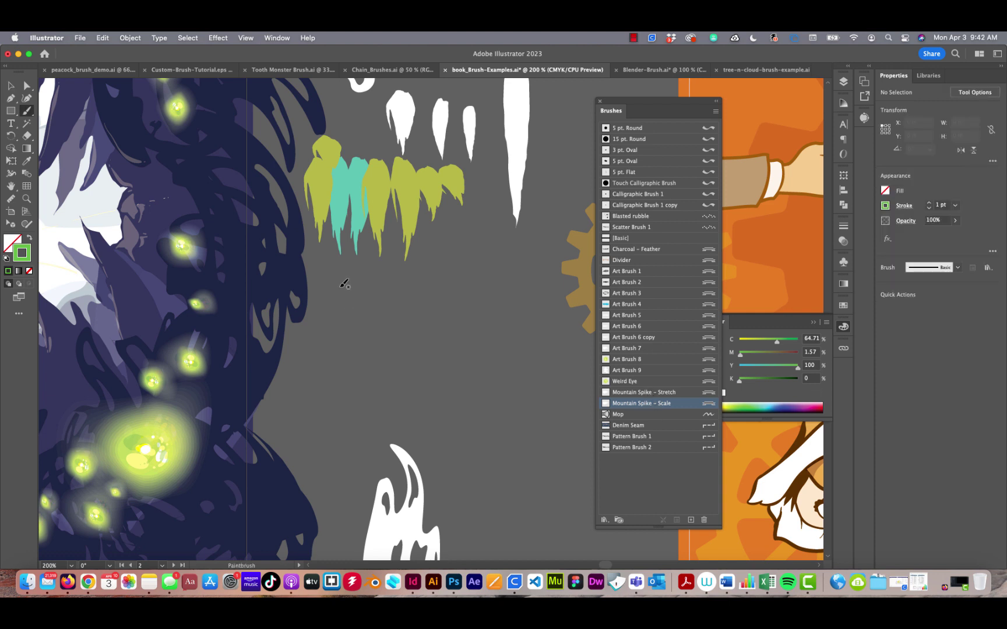
drag(336, 269, 338, 388)
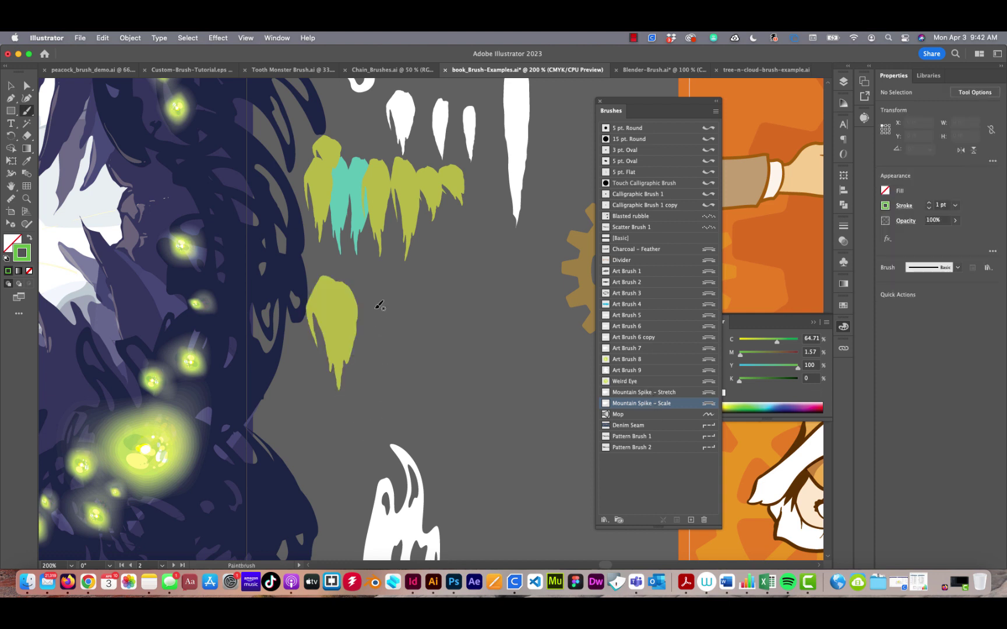
drag(368, 279, 378, 342)
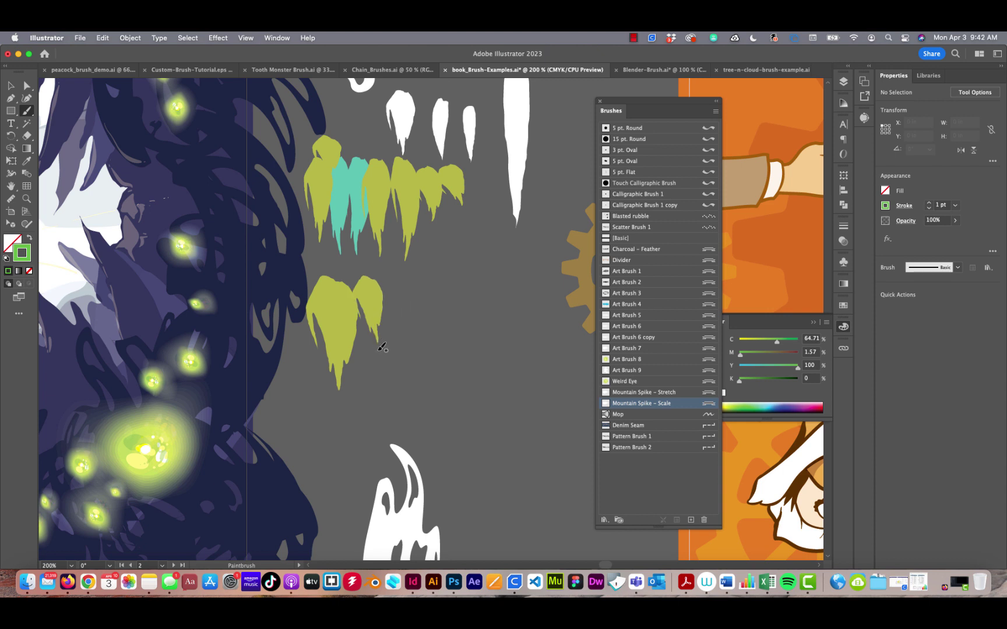
drag(398, 283, 402, 317)
mouse_move(419, 281)
mouse_down()
mouse_move(437, 431)
mouse_move(424, 550)
mouse_up()
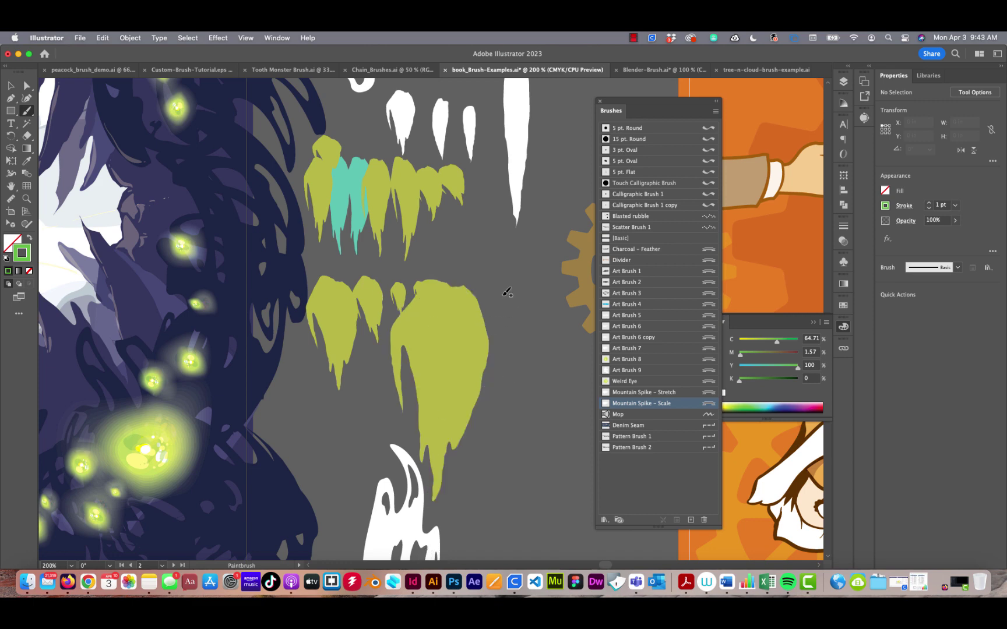
drag(510, 282, 517, 493)
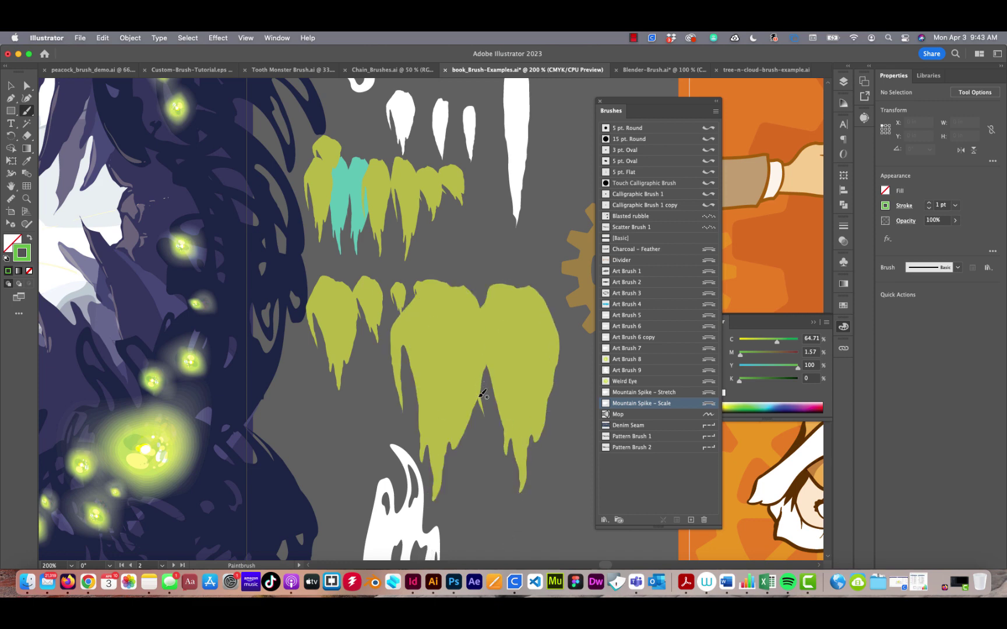
Enlarge the second spike of the new row to a path about 2.5 in tall and shift it over the first spike.
key(super+minus)
key(super+minus)
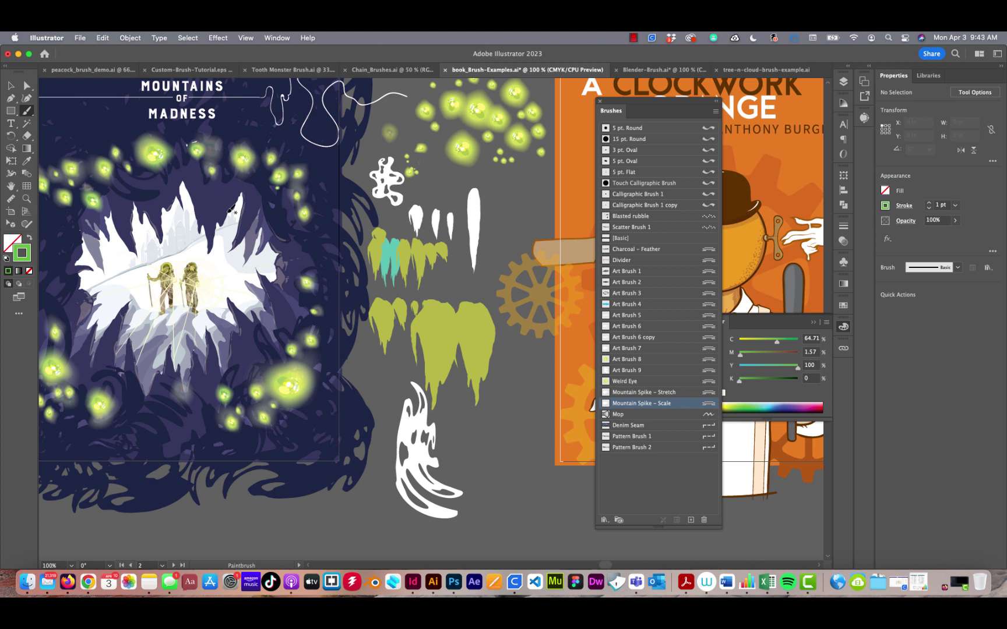
key(v)
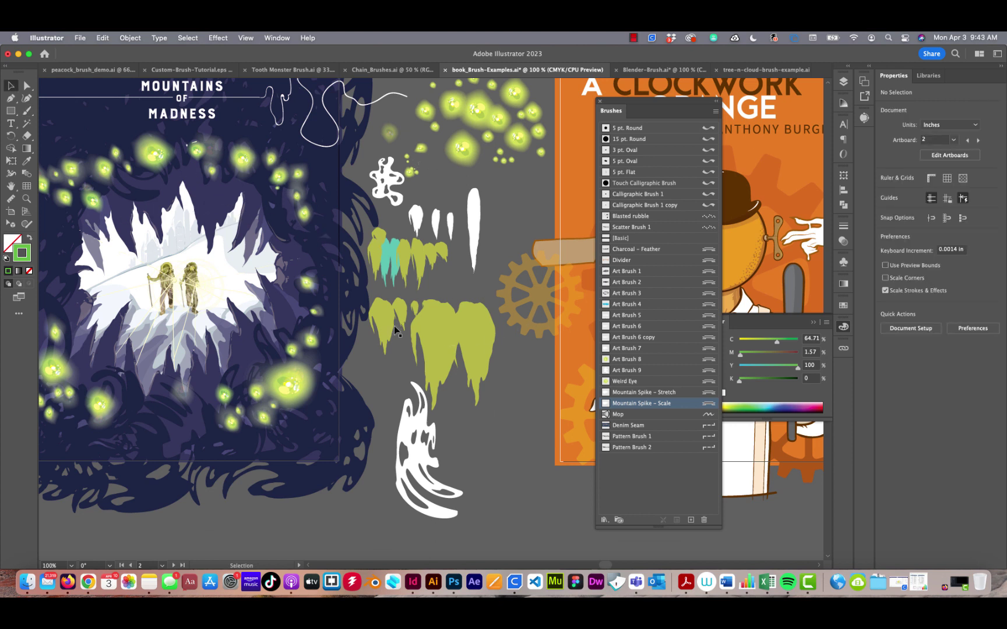
mouse_move(394, 331)
mouse_down()
mouse_move(396, 344)
mouse_move(400, 304)
mouse_up()
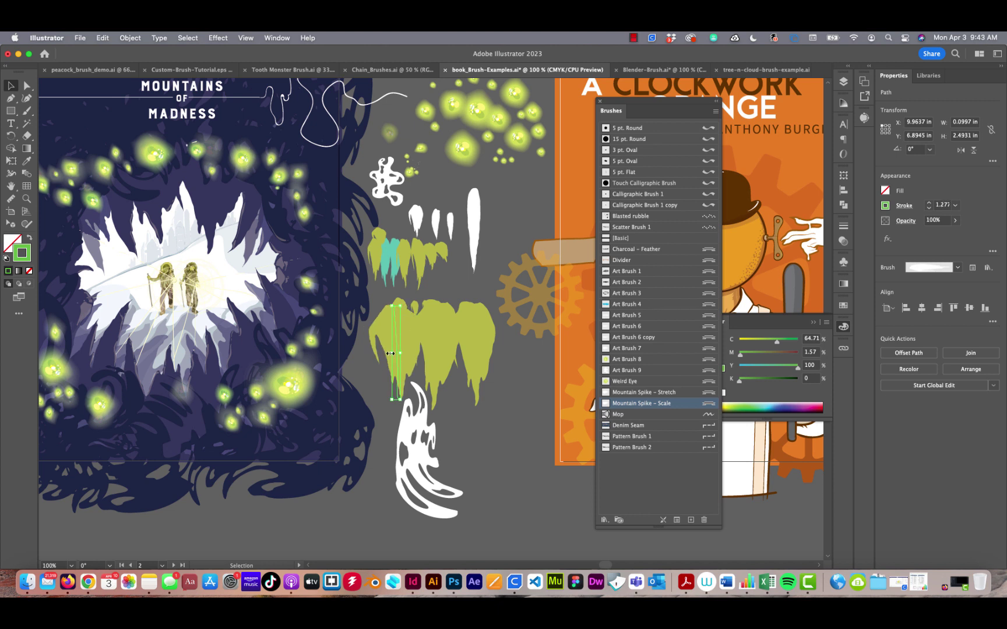
drag(390, 353, 403, 347)
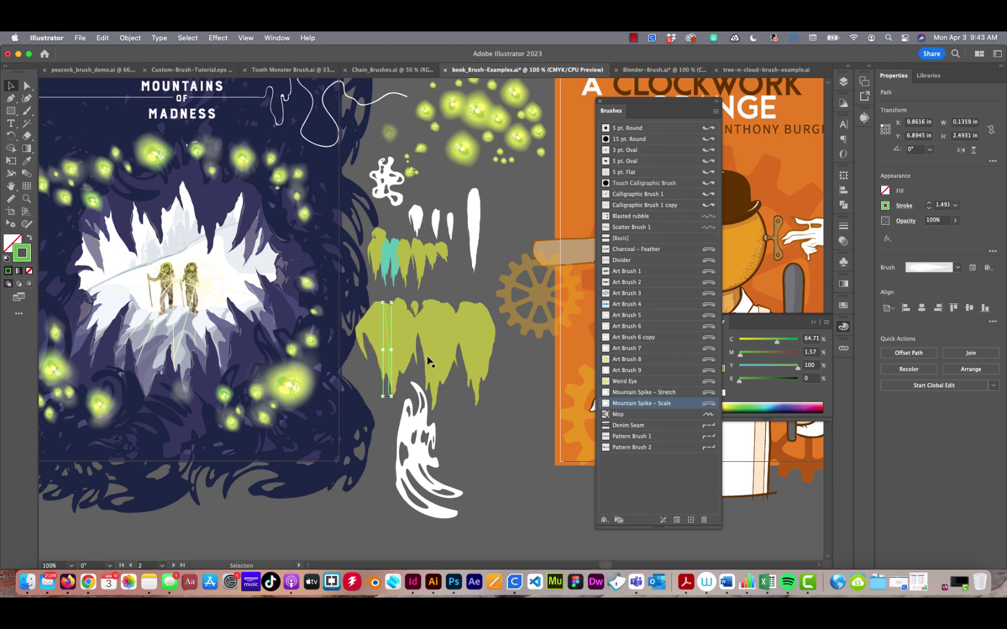
click(489, 465)
Select the three large green spikes and place a copy of them in the empty area below the cave cover.
scroll(458, 289, down, 5)
scroll(458, 289, left, 1)
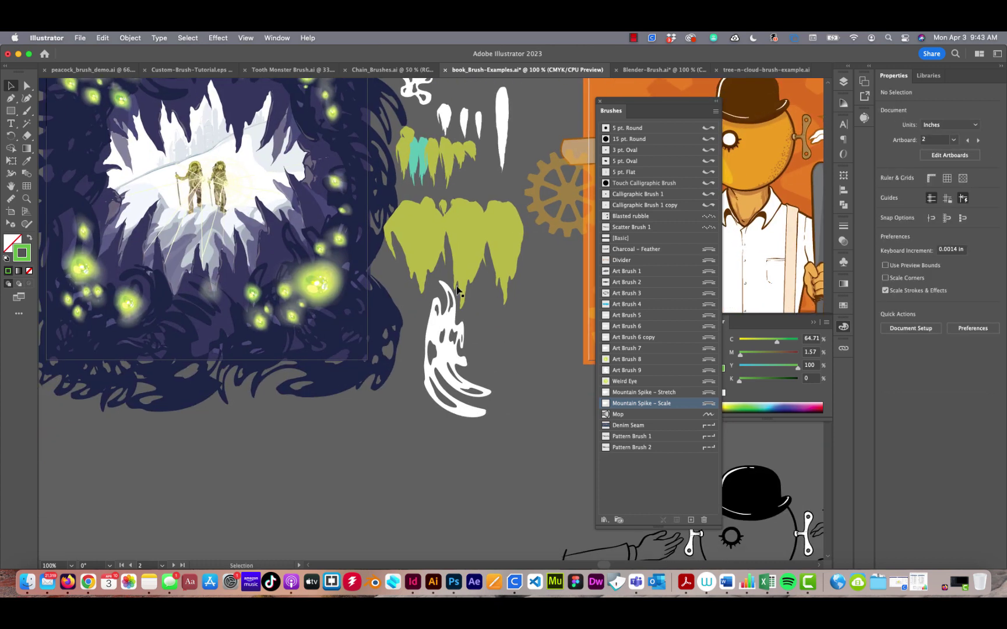
click(427, 237)
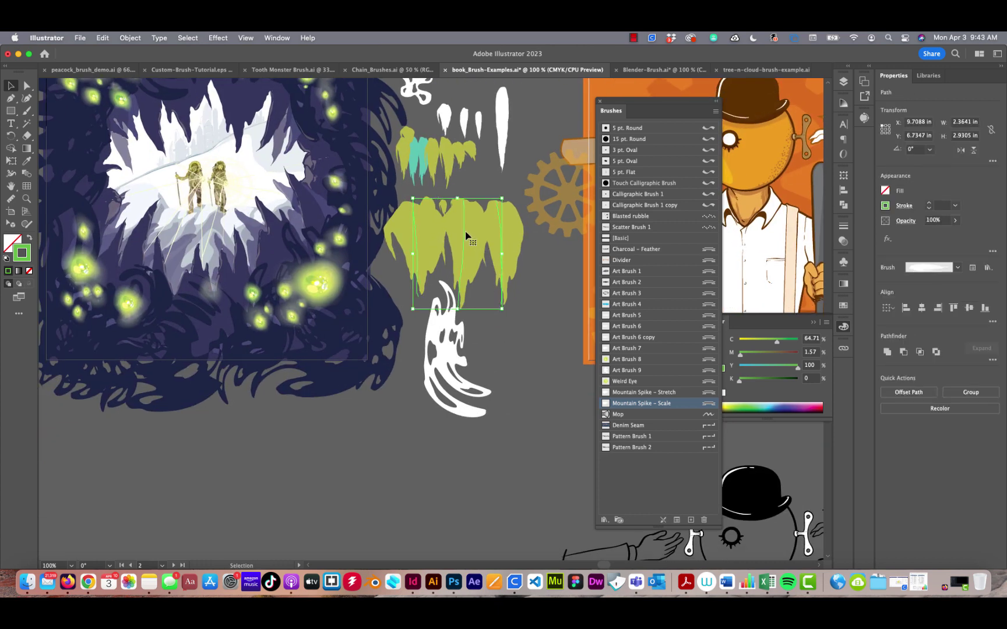
drag(466, 236, 353, 477)
scroll(447, 260, down, 10)
scroll(447, 260, left, 4)
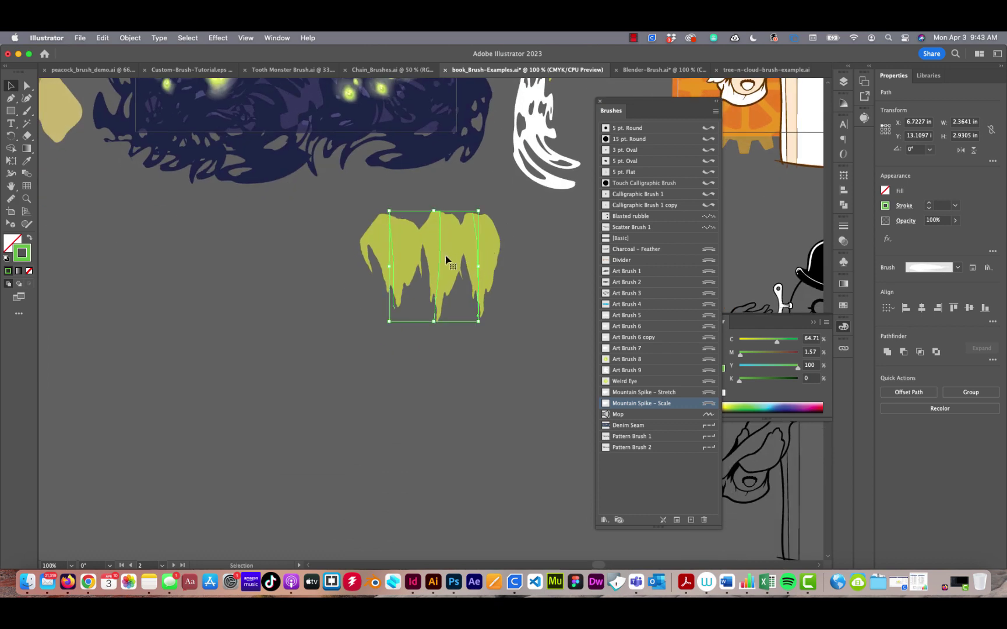
drag(446, 260, 328, 288)
Copy the three spikes again and place them beneath the first copy, rotated 180° so they point upward.
mouse_move(386, 249)
mouse_down()
mouse_move(381, 431)
mouse_move(396, 466)
mouse_move(364, 525)
mouse_move(273, 499)
mouse_up()
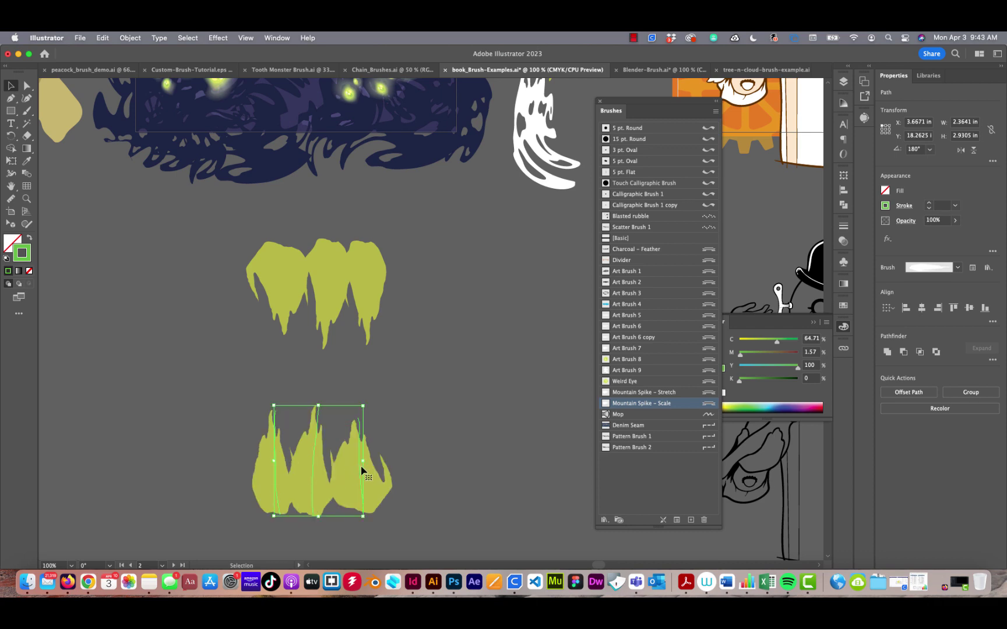
drag(352, 477, 375, 433)
click(467, 360)
Move the white swirling stroke from beneath the scaled spike row to below the cave cover, beside the copied spikes.
drag(429, 291, 387, 318)
drag(412, 232, 347, 341)
scroll(376, 348, up, 10)
scroll(375, 349, right, 4)
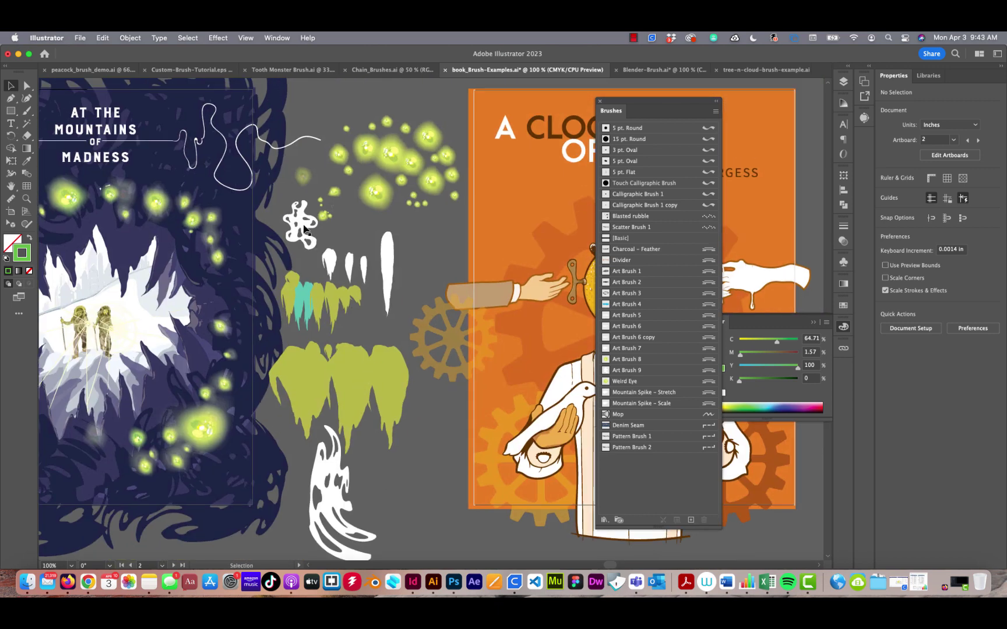
click(303, 228)
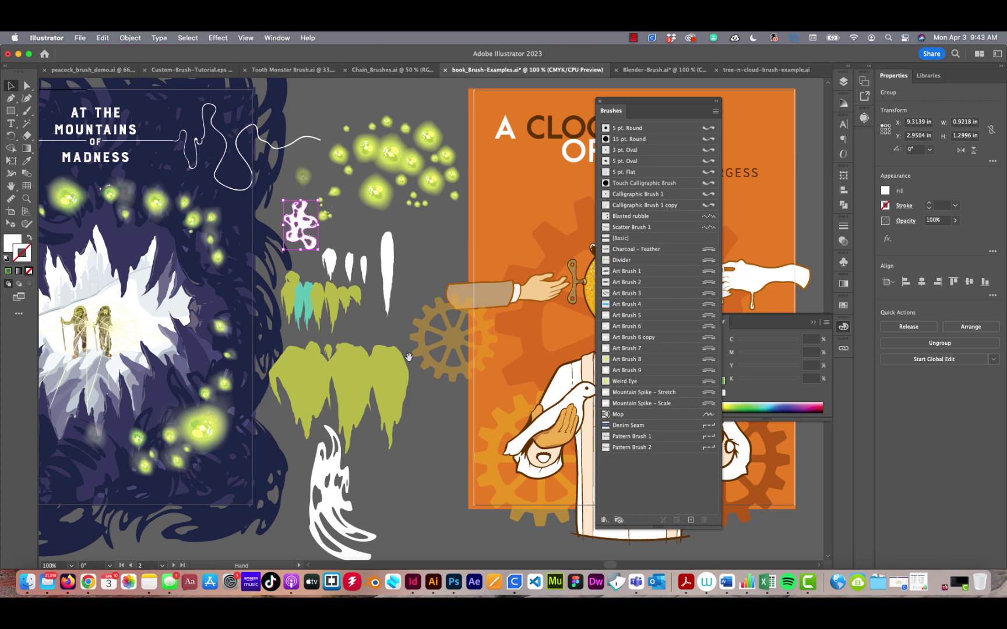
scroll(409, 357, down, 6)
mouse_move(356, 342)
mouse_down()
mouse_move(310, 412)
mouse_move(248, 471)
mouse_up()
Paint several long and short white swirling strokes with Art Brush 9 next to the moved swirl.
key(b)
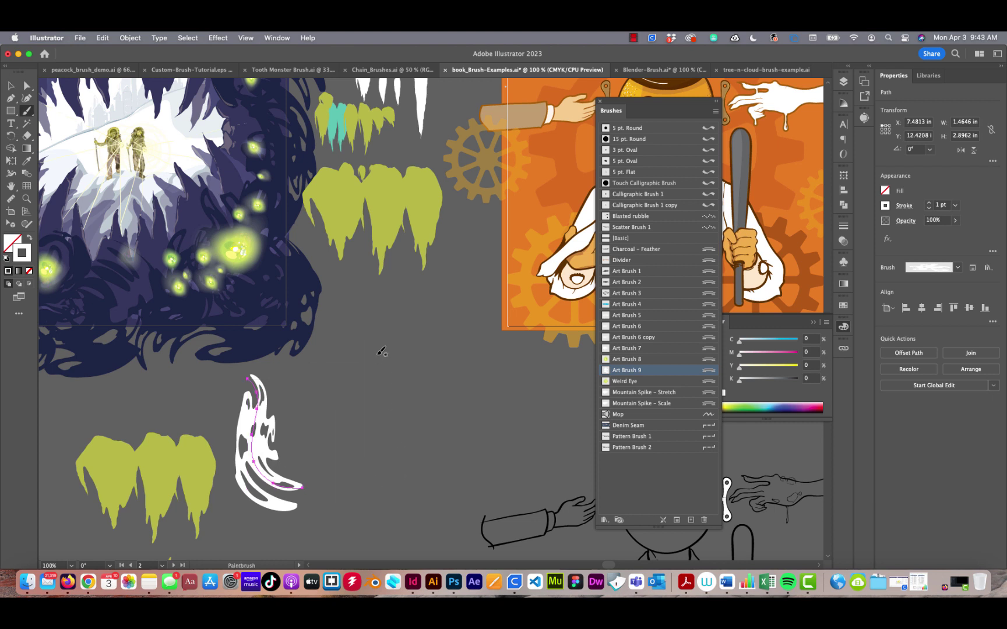
mouse_move(324, 437)
mouse_down()
mouse_move(365, 515)
mouse_move(430, 505)
mouse_move(403, 500)
mouse_up()
drag(380, 379, 380, 379)
mouse_move(416, 468)
mouse_down()
mouse_move(429, 375)
mouse_move(397, 307)
mouse_up()
drag(395, 306, 363, 287)
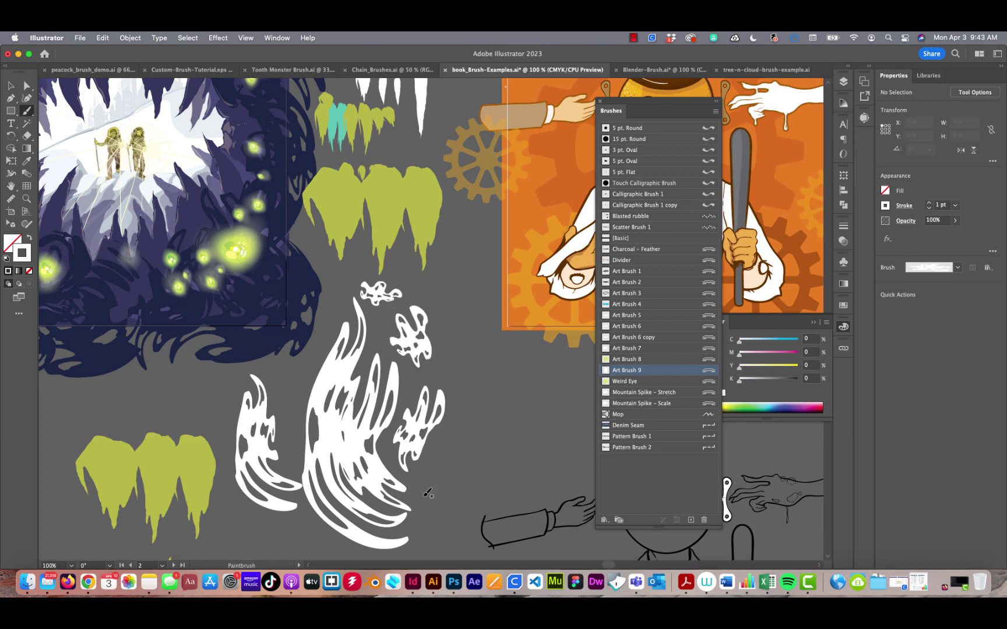
Examine the orange desert worm cover, its brushed dust and swirls, and the blue brush-stroke samples beside it.
key(super+minus)
key(super+minus)
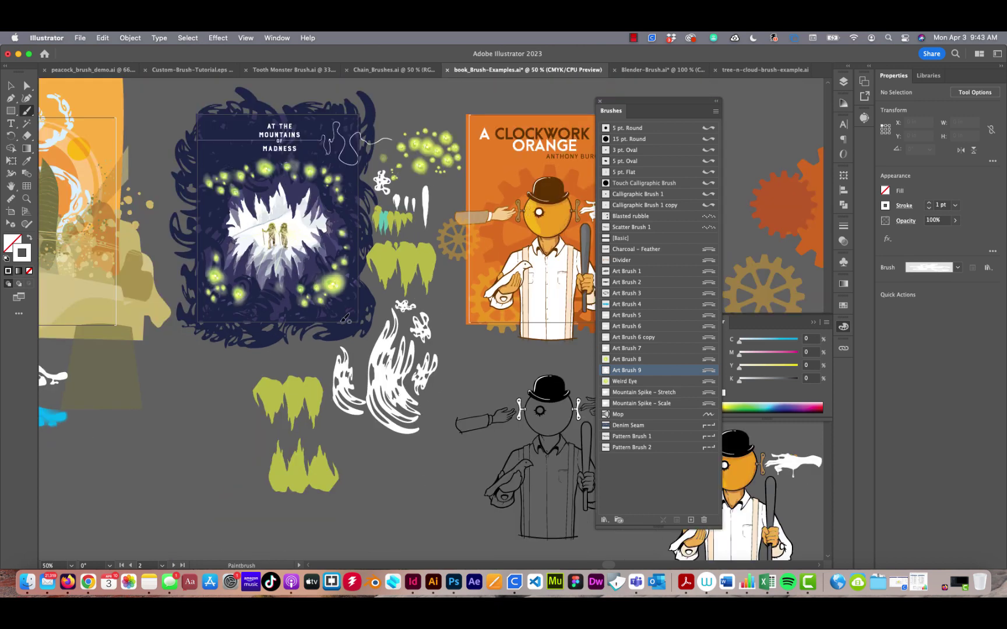
drag(332, 344, 437, 404)
scroll(395, 301, left, 10)
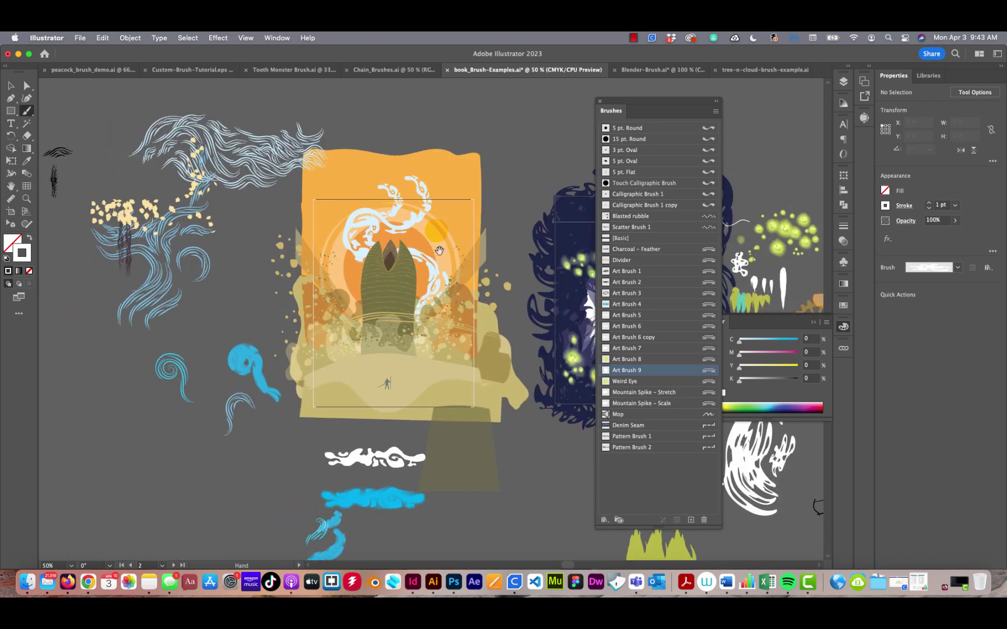
scroll(375, 276, left, 3)
key(super+equal)
key(super+equal)
key(super+equal)
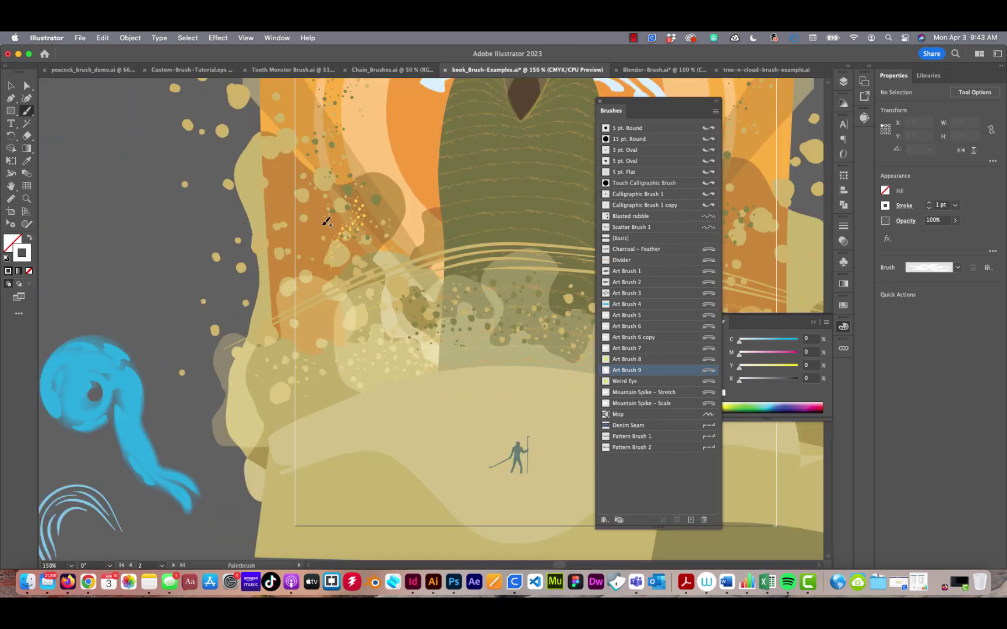
drag(419, 261, 234, 298)
key(v)
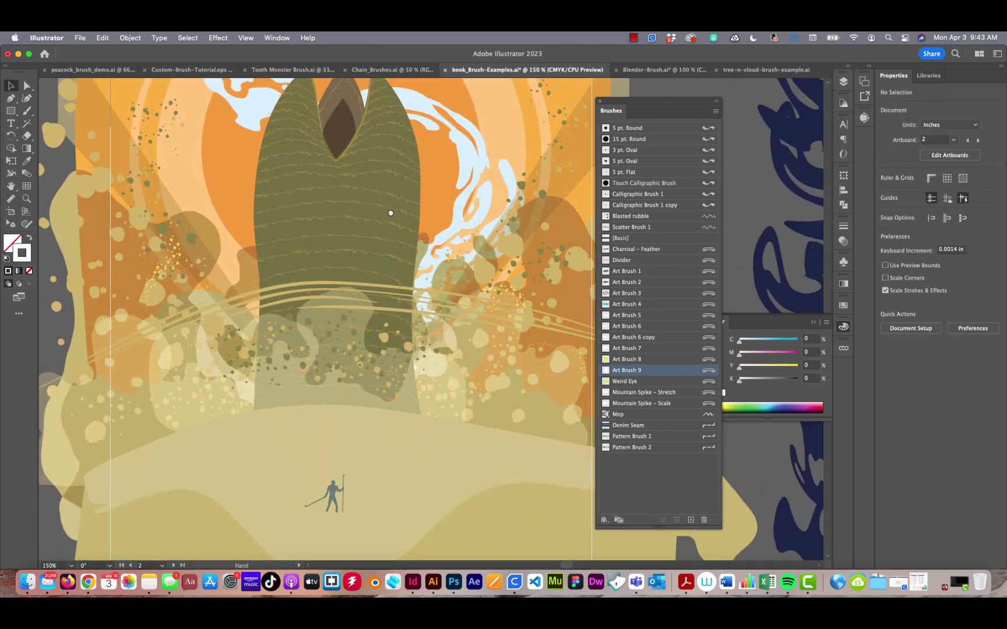
drag(386, 213, 406, 293)
key(super+minus)
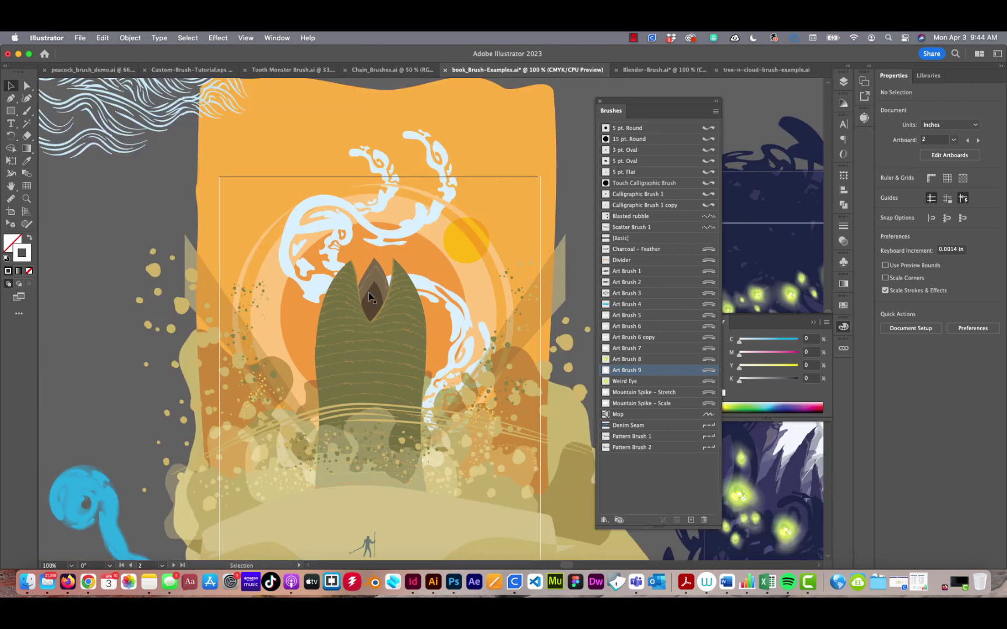
drag(344, 314, 451, 334)
drag(309, 279, 536, 325)
mouse_move(279, 426)
mouse_down()
mouse_move(290, 384)
mouse_move(351, 280)
mouse_up()
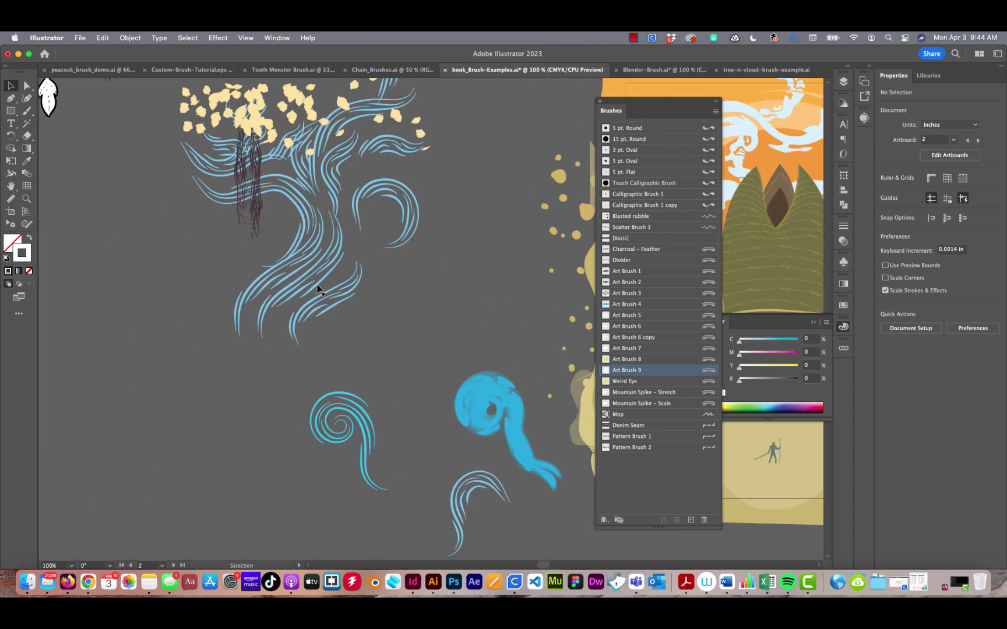
Select all the artwork to inspect the paths behind the blue brush strokes, and clear the selection.
click(313, 280)
drag(398, 361, 328, 190)
key(super+a)
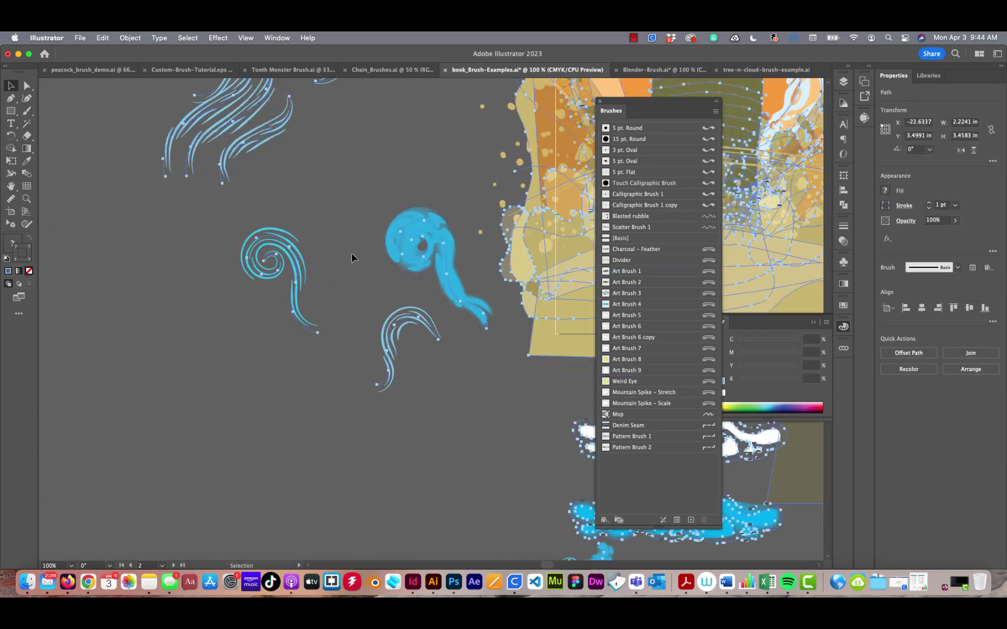
click(303, 416)
Move the small striped blue curve from beneath the blue blob figure to above the spiral stroke and deselect it.
drag(396, 325, 334, 262)
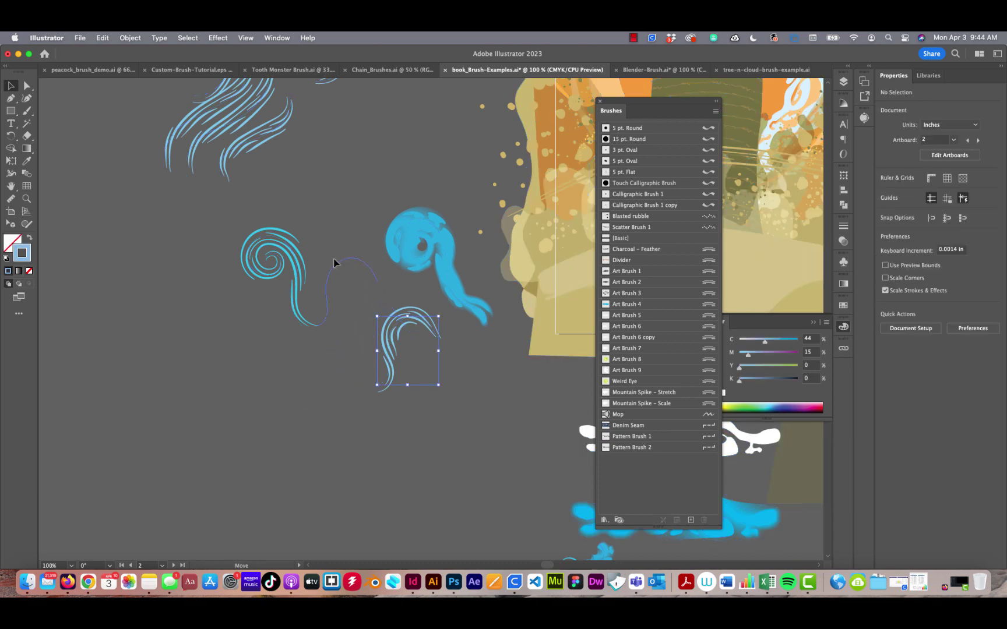
drag(330, 177, 330, 177)
click(376, 319)
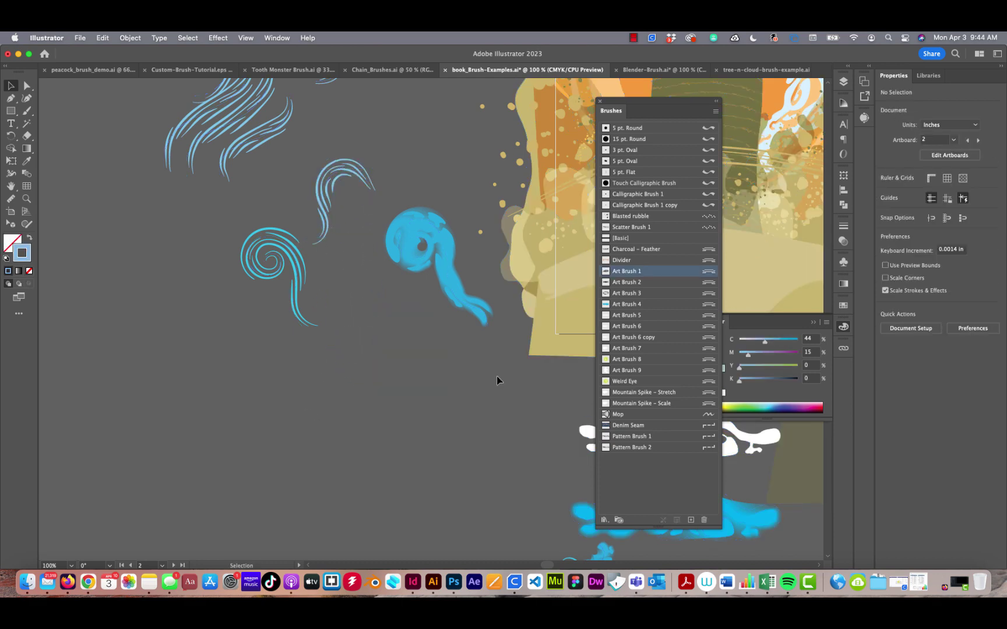
Select the blue blended cloud shape below the desert cover to inspect its paths.
drag(491, 402, 269, 206)
drag(367, 335, 283, 259)
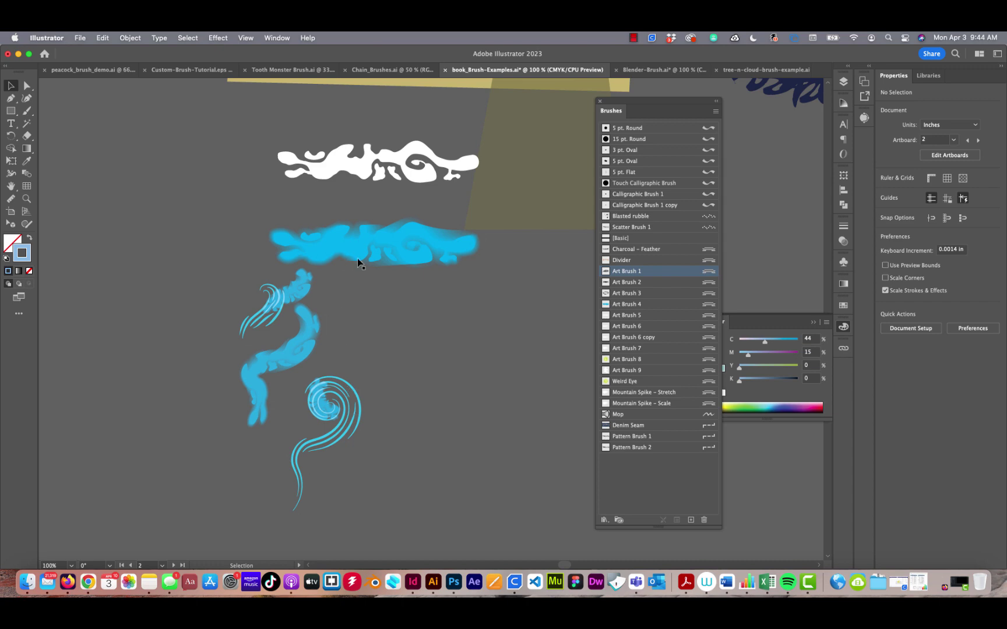
scroll(379, 245, up, 3)
click(387, 250)
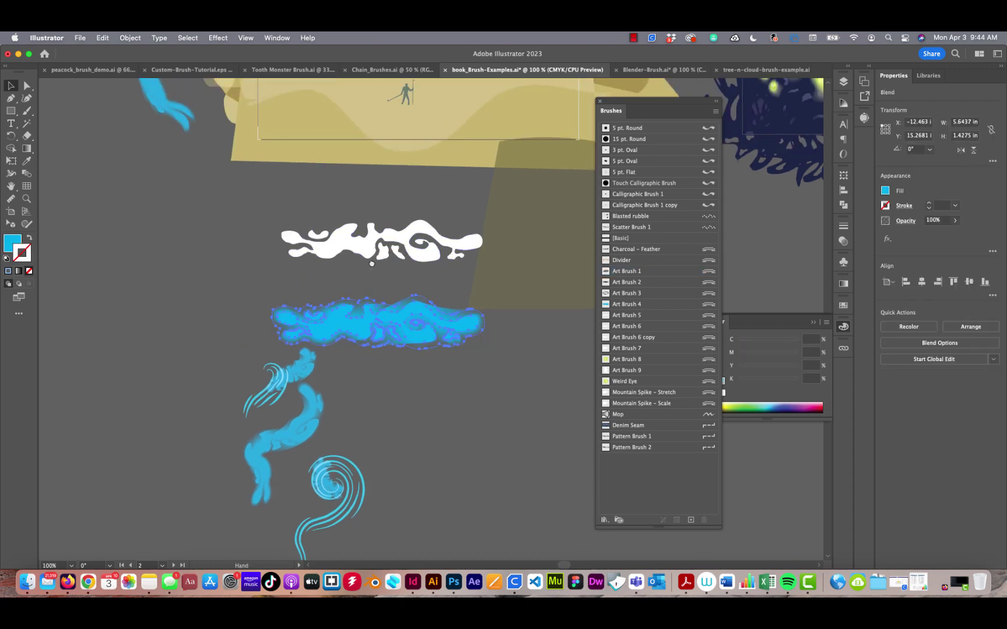
Move the small Blasted rubble stroke from the right of the desert worm to the empty area beside the cover.
scroll(378, 338, up, 12)
click(392, 306)
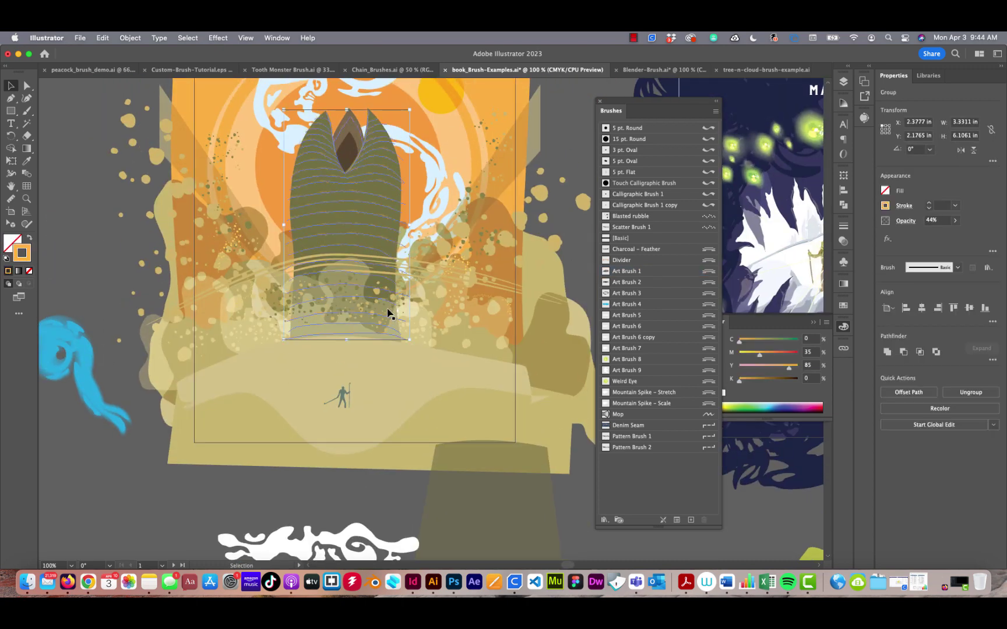
click(420, 298)
click(468, 246)
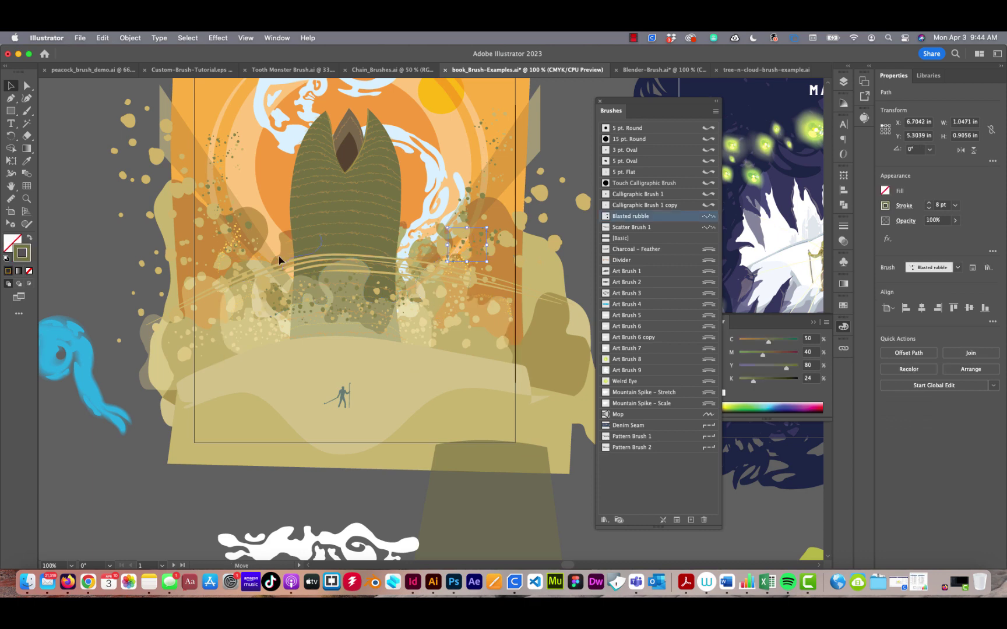
drag(279, 261, 101, 250)
scroll(122, 329, left, 5)
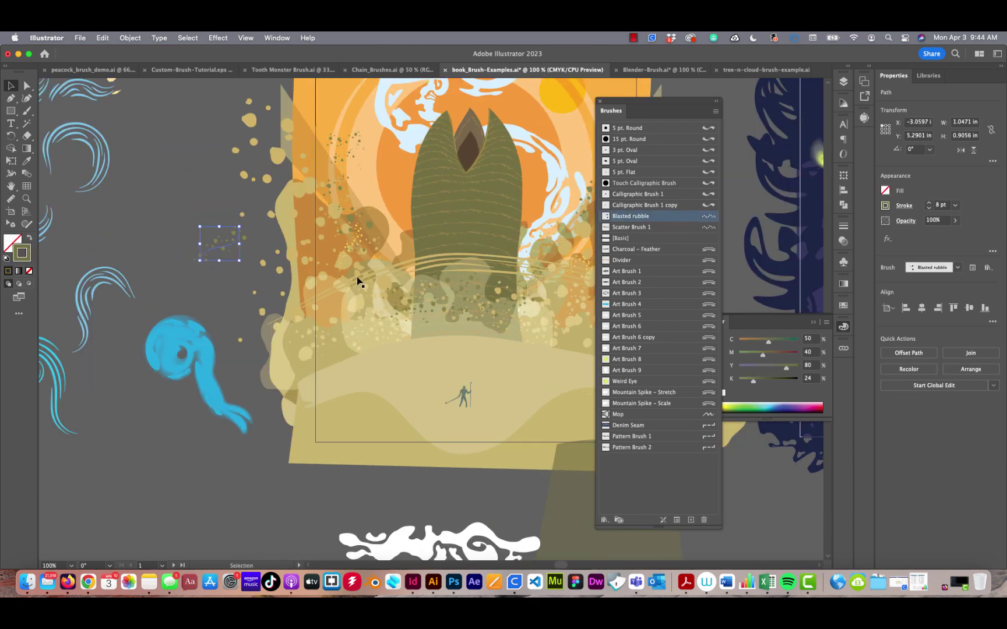
drag(220, 252, 178, 237)
Recolour the moved rubble stroke pale cream with C 0, M 0, Y 15, K 0 and deselect it.
mouse_move(759, 343)
mouse_down()
mouse_move(736, 341)
mouse_move(738, 380)
mouse_up()
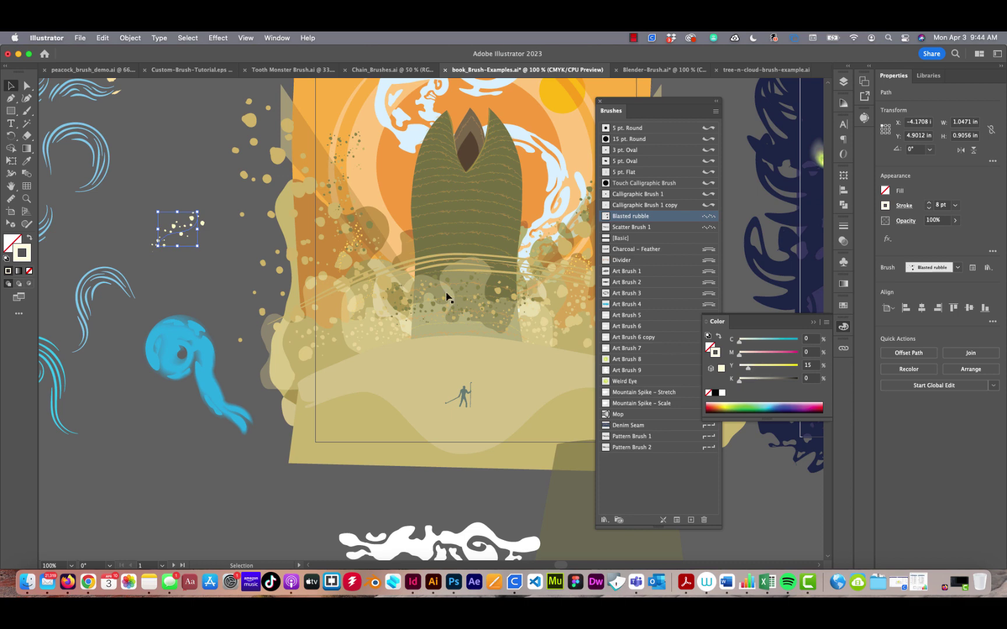
click(169, 152)
drag(169, 152, 283, 244)
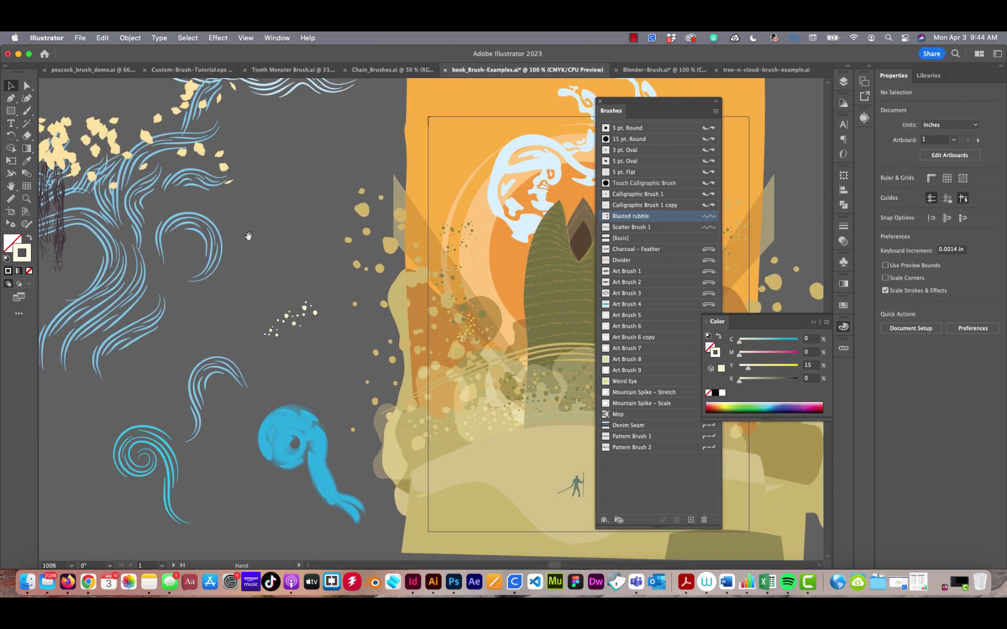
Try enlarging the faint dotted and line strokes left of the tree artwork to about 6.25 by 4.74 in, and undo it.
mouse_move(69, 100)
mouse_down()
mouse_move(199, 257)
mouse_move(341, 390)
mouse_up()
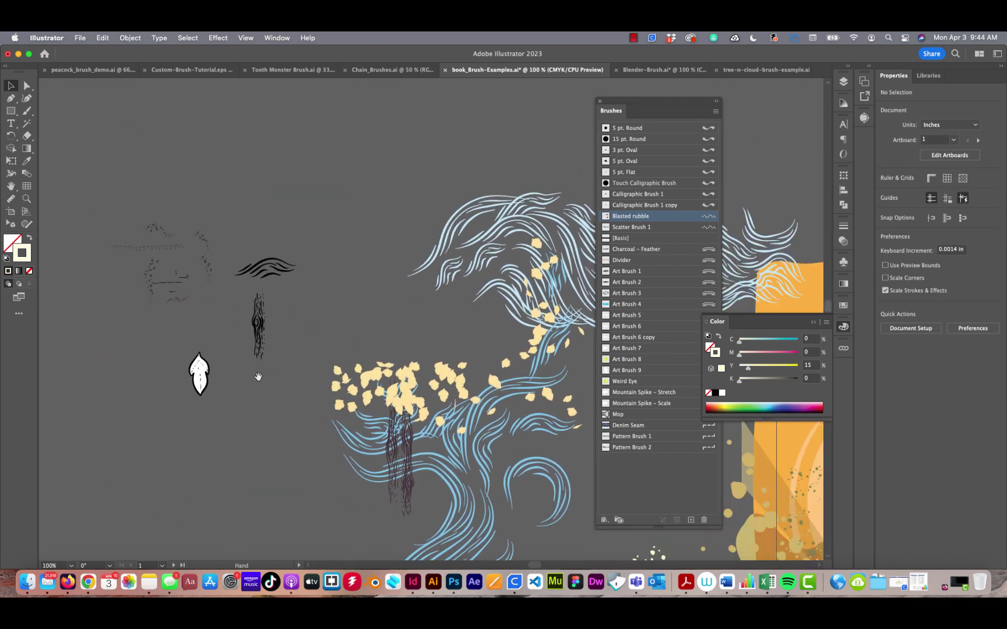
mouse_move(181, 296)
mouse_down()
mouse_move(292, 294)
mouse_move(335, 307)
mouse_up()
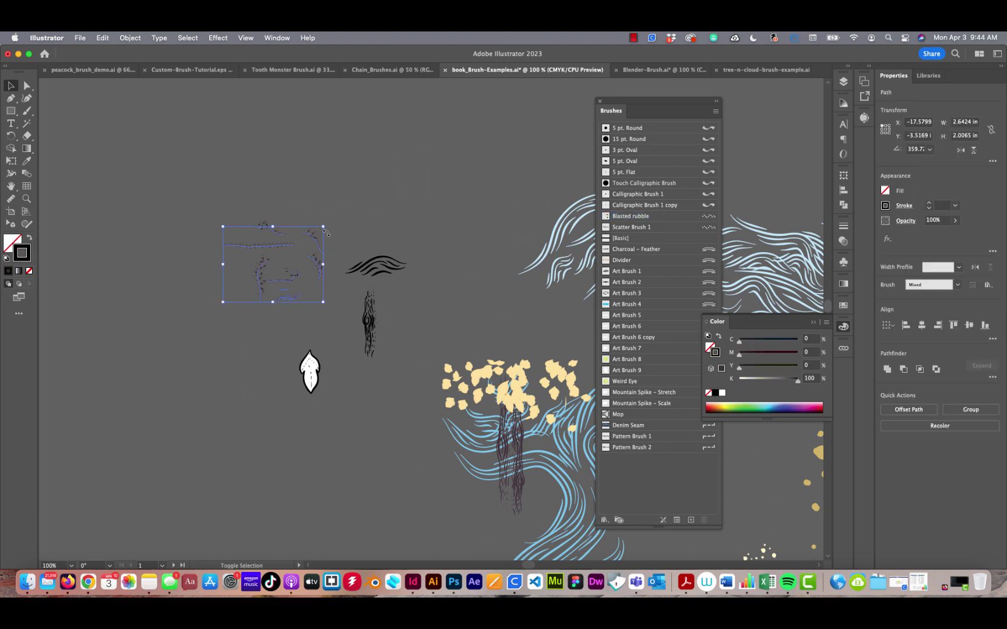
drag(325, 228, 460, 117)
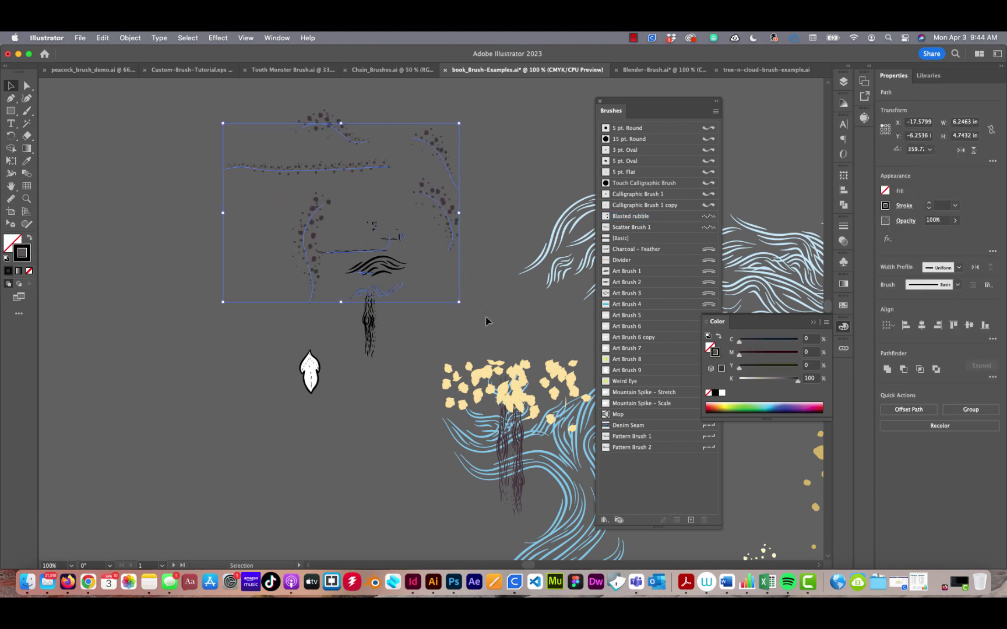
click(456, 252)
key(super+z)
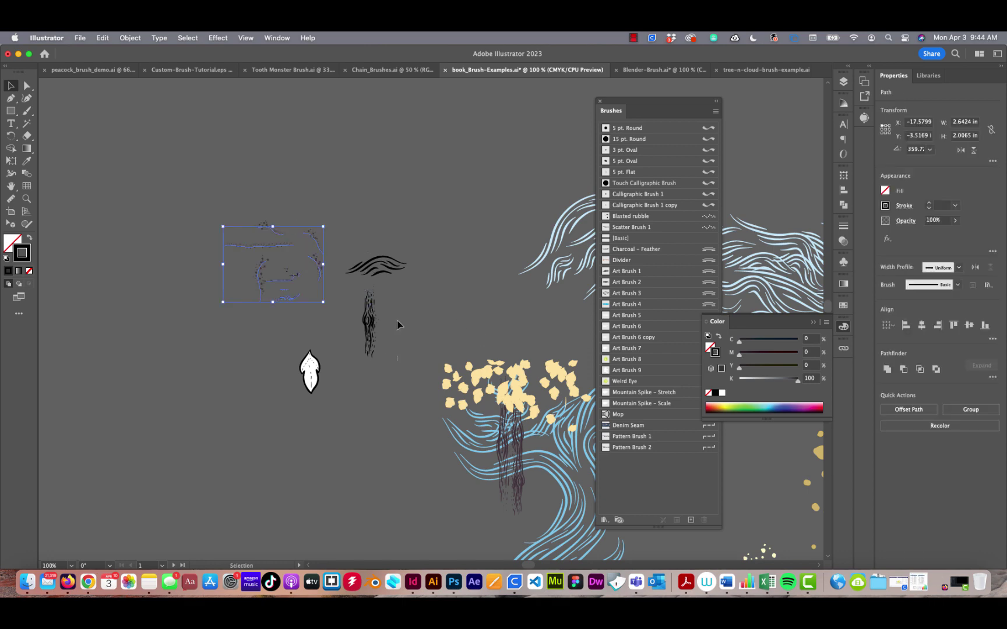
click(387, 277)
Inspect the black wavy lines, a cream leaf on the tree and the white source leaf by selecting each one.
click(346, 274)
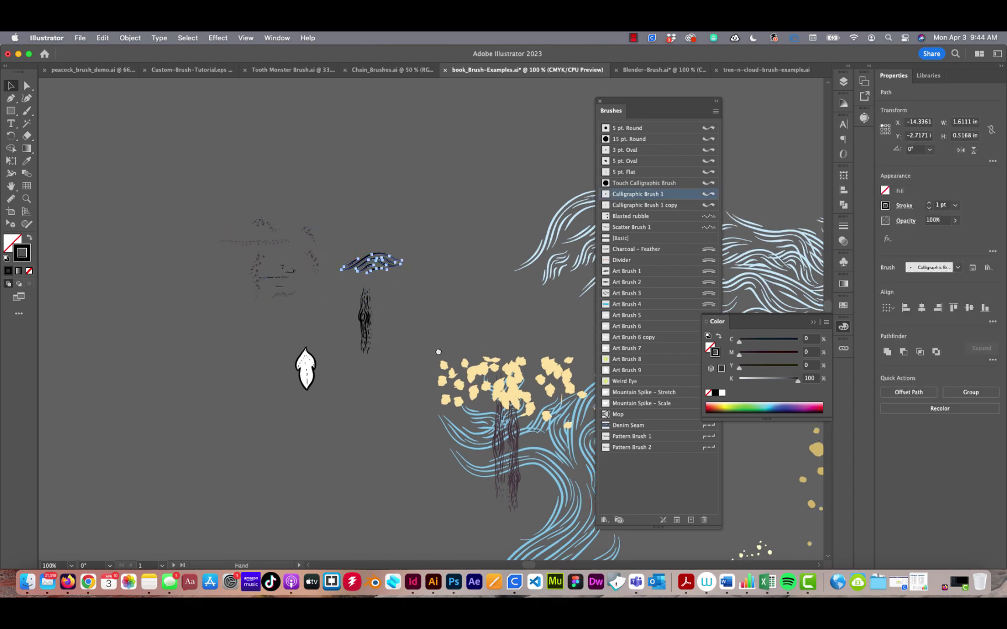
scroll(412, 363, down, 10)
scroll(412, 362, right, 8)
drag(400, 154, 347, 276)
click(360, 274)
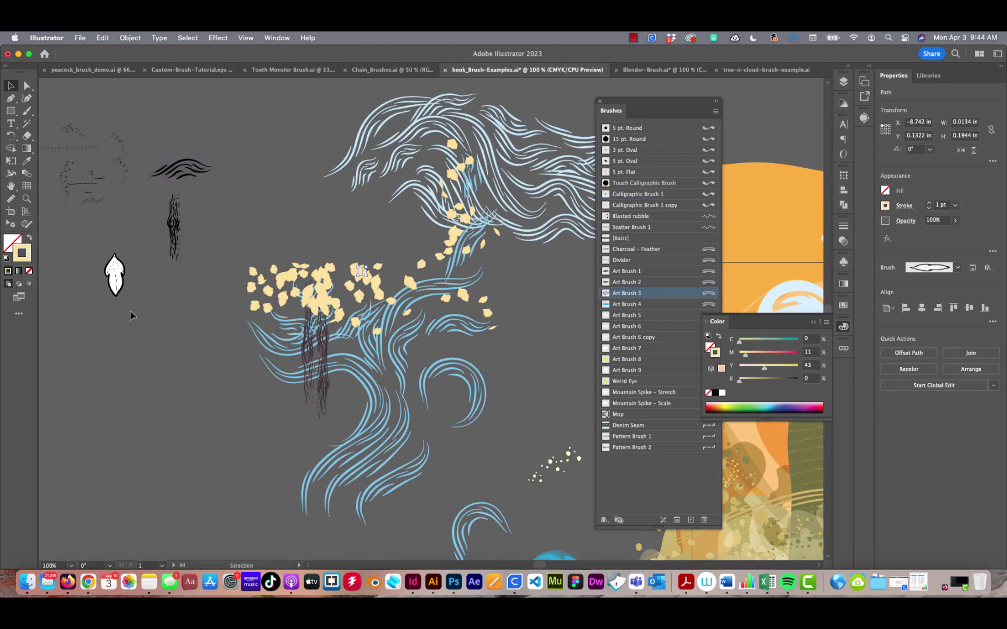
click(113, 282)
click(173, 404)
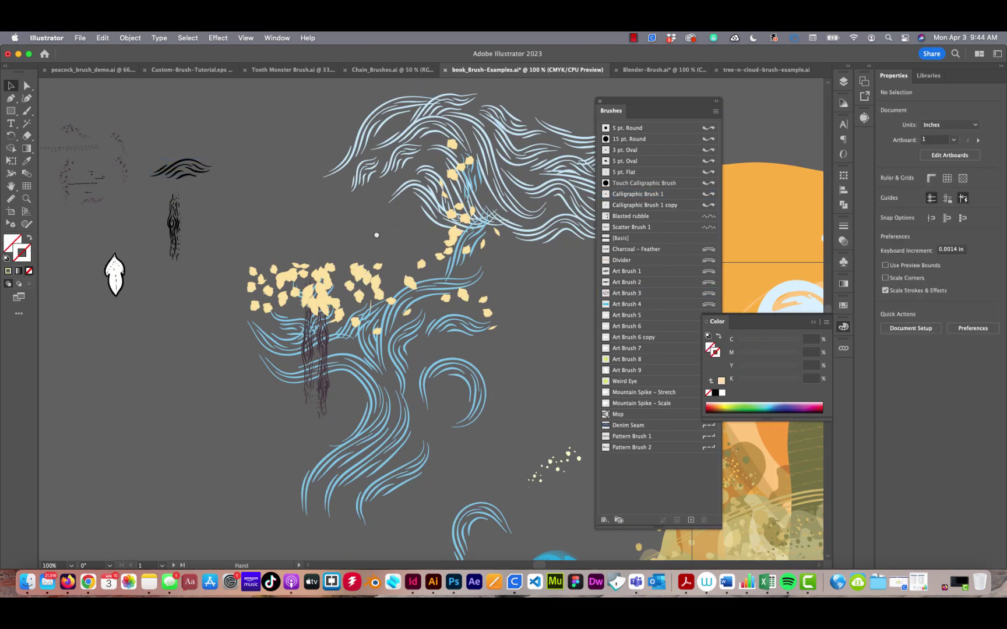
Select the pale blue flowing strokes above the tree to inspect the brush they use.
scroll(256, 291, down, 2)
scroll(256, 291, right, 4)
scroll(341, 186, right, 4)
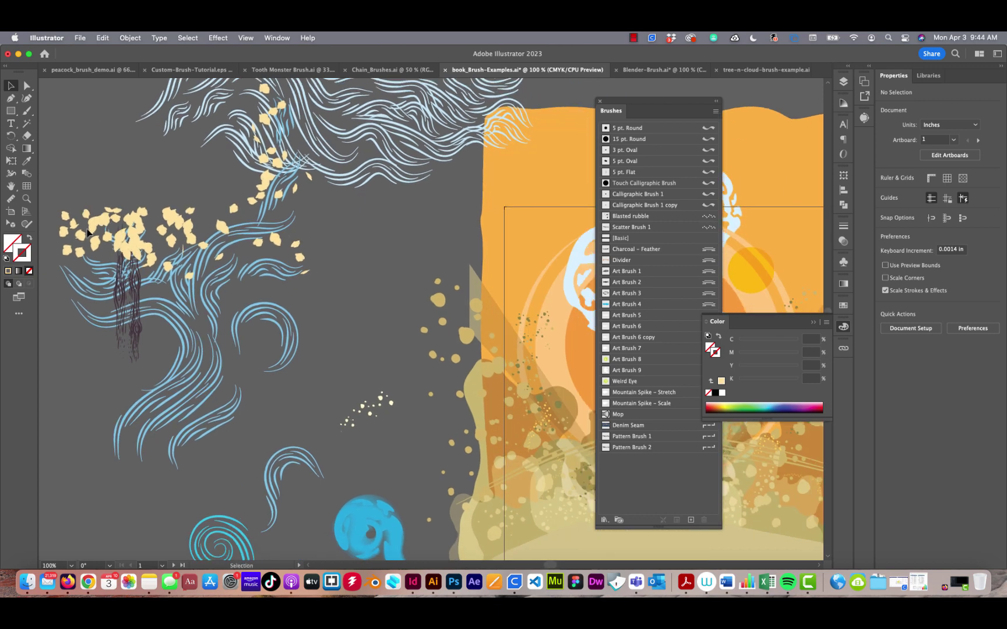
scroll(357, 257, up, 3)
click(342, 279)
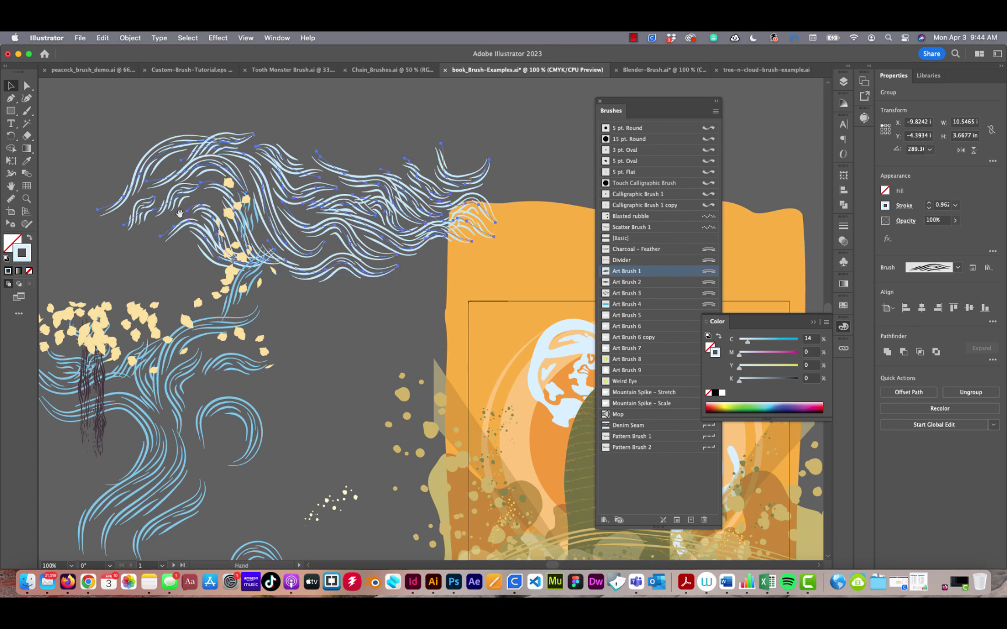
scroll(312, 188, left, 10)
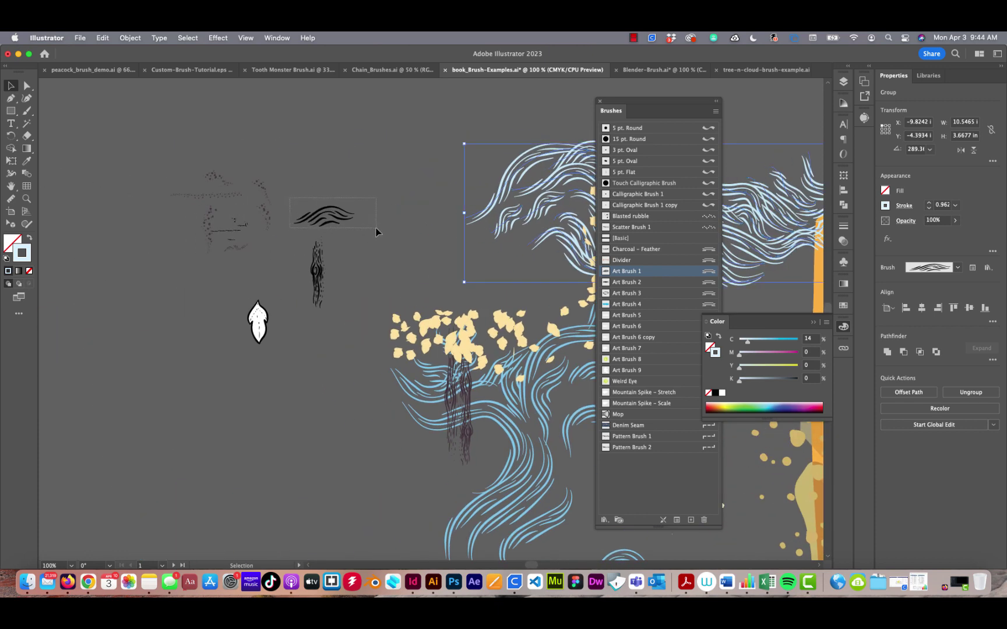
Enlarge the black wavy source lines to about 4.34 by 1.39 in and deselect them.
click(326, 216)
drag(359, 199, 457, 173)
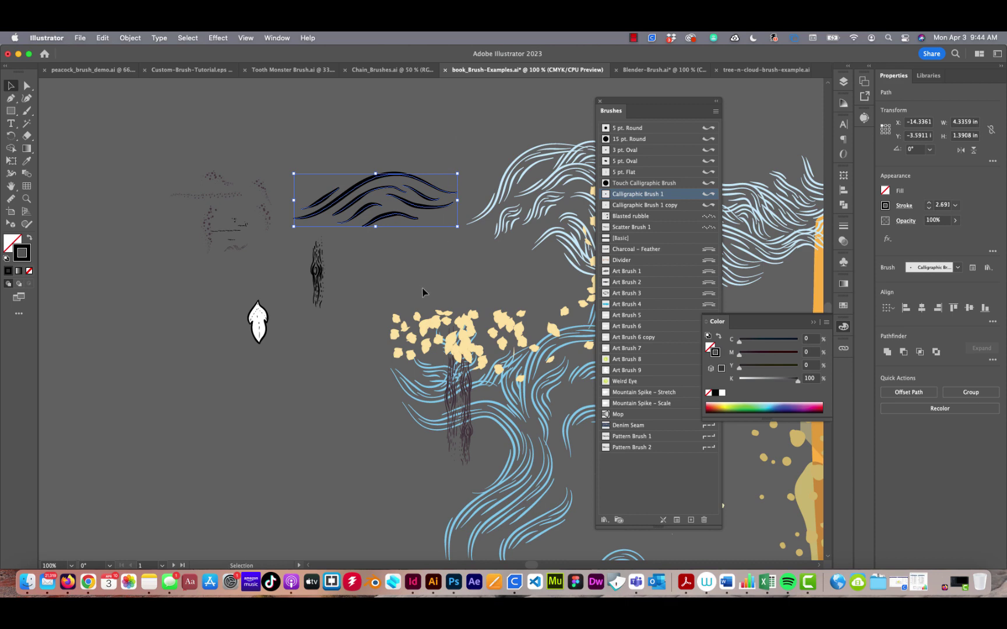
scroll(423, 291, right, 5)
scroll(423, 291, down, 2)
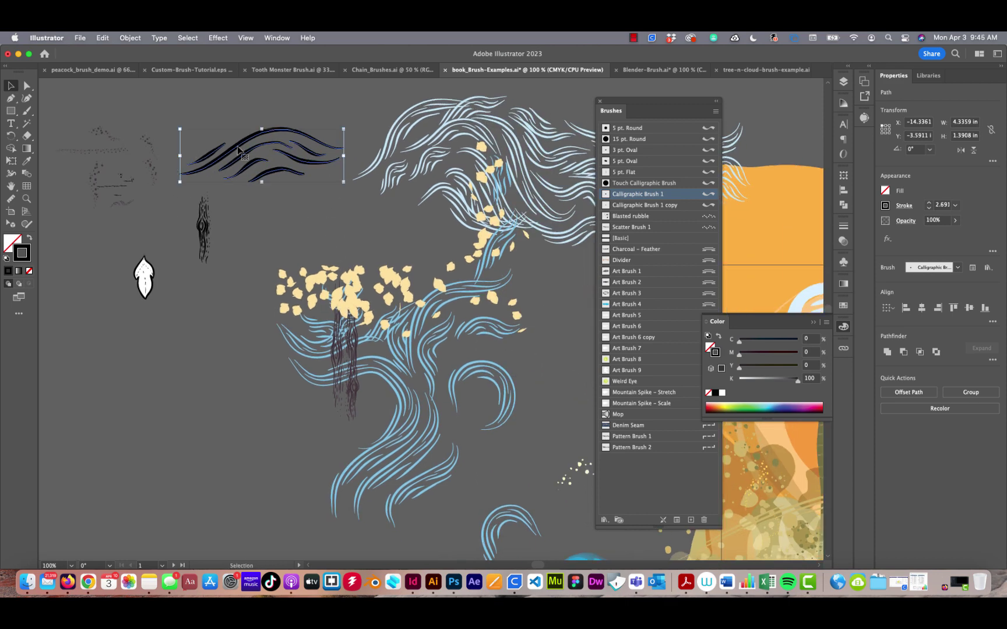
click(268, 210)
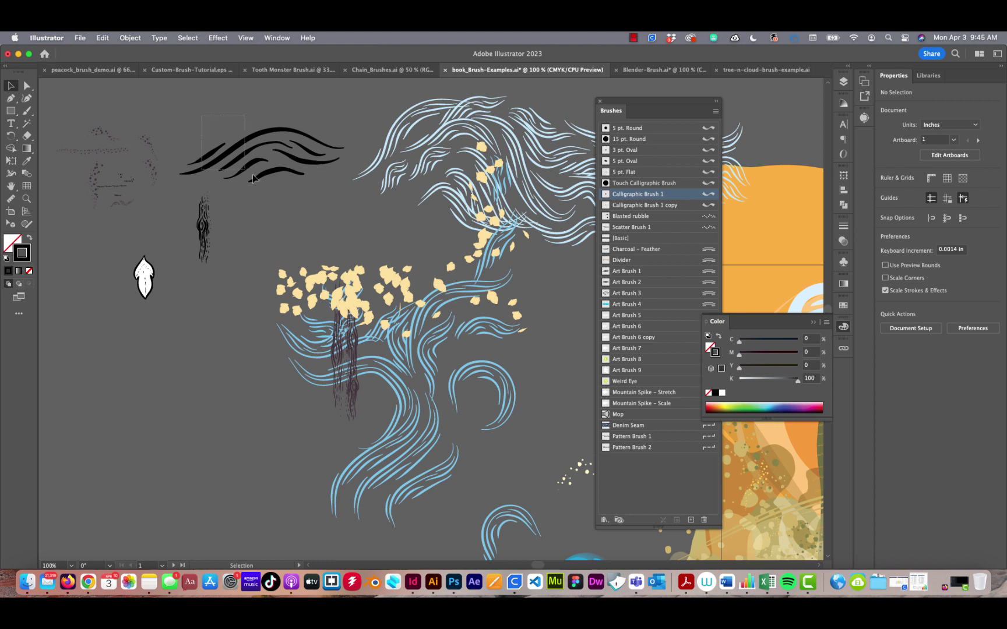
Create an art brush from the group of black wavy lines, using Stretch to Fit Stroke Length.
mouse_move(332, 191)
mouse_down()
mouse_move(298, 165)
mouse_move(640, 476)
mouse_up()
click(186, 196)
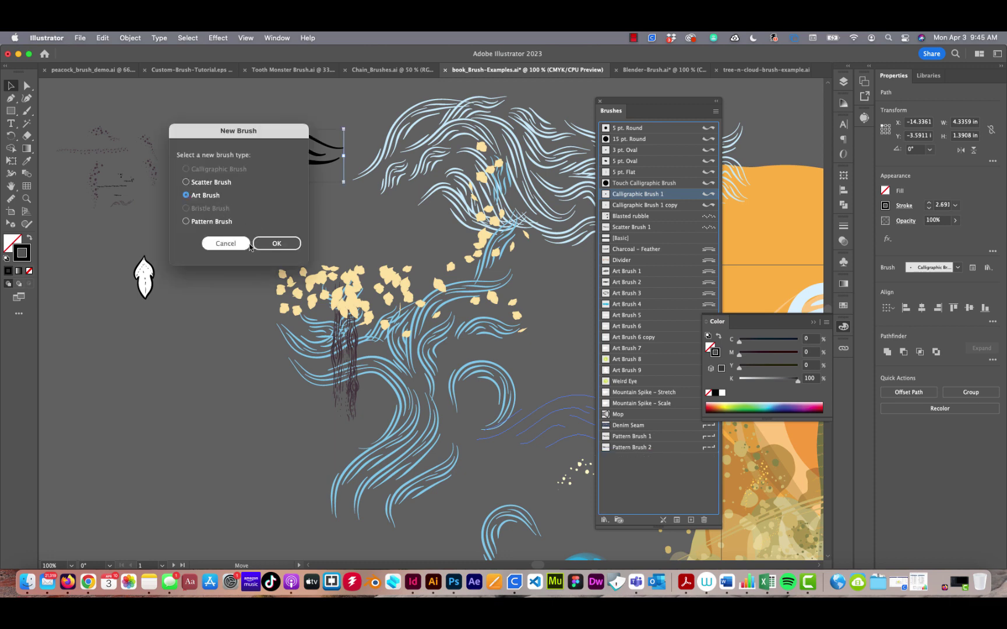
click(276, 242)
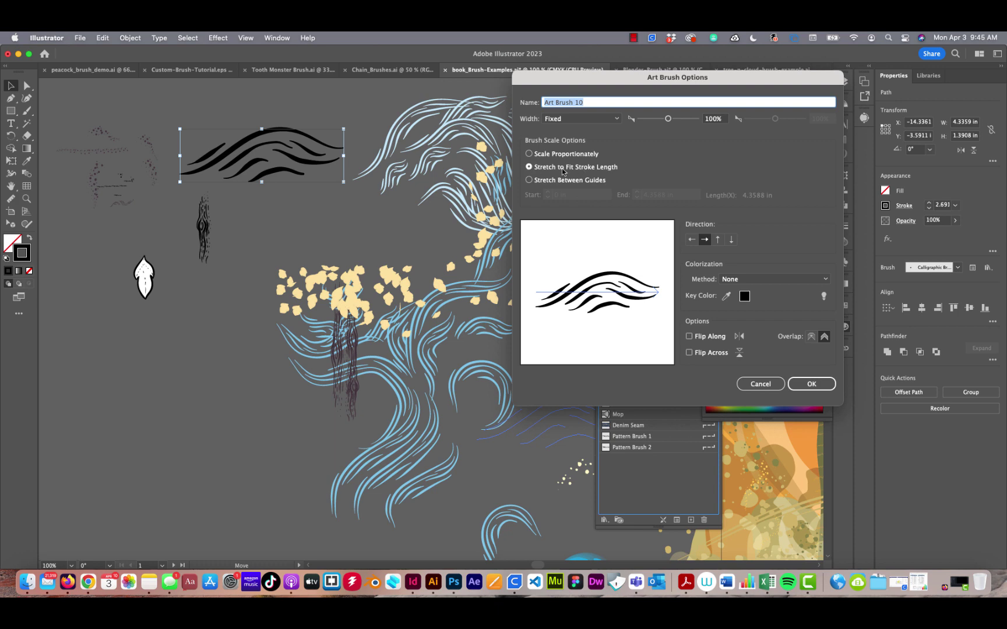
click(809, 387)
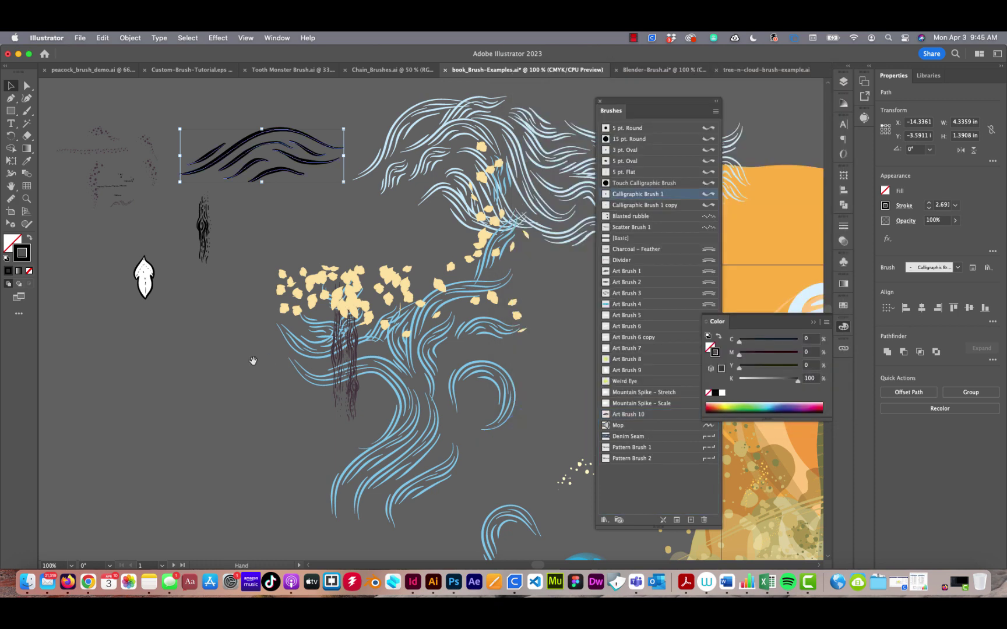
Paint several flowing, overlapping strokes with Art Brush 10 in the empty canvas area beside the blue tree.
drag(253, 360, 497, 236)
click(399, 326)
key(b)
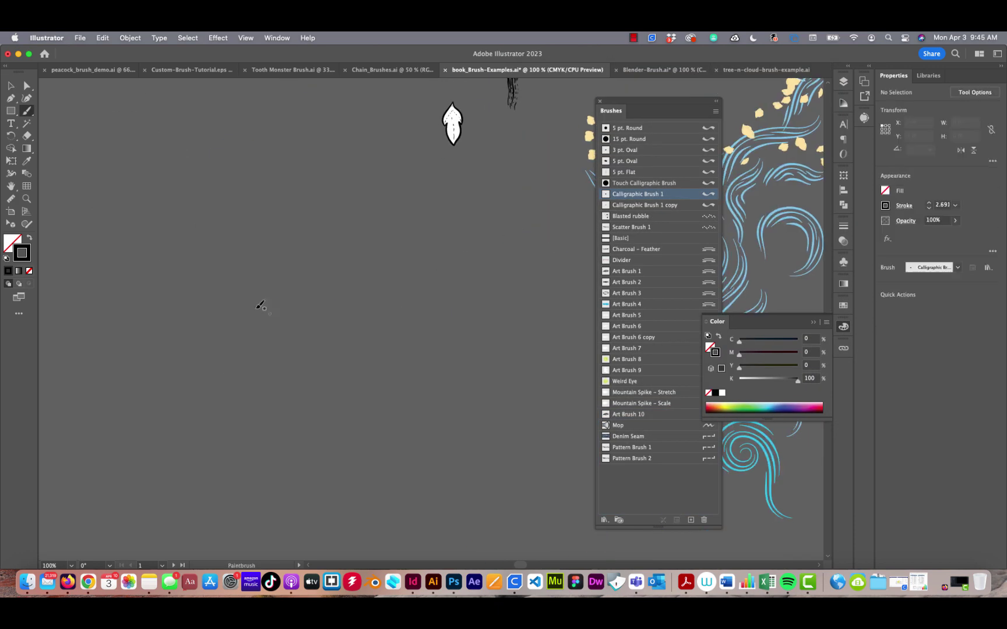
drag(110, 365, 419, 254)
key(super+z)
click(609, 415)
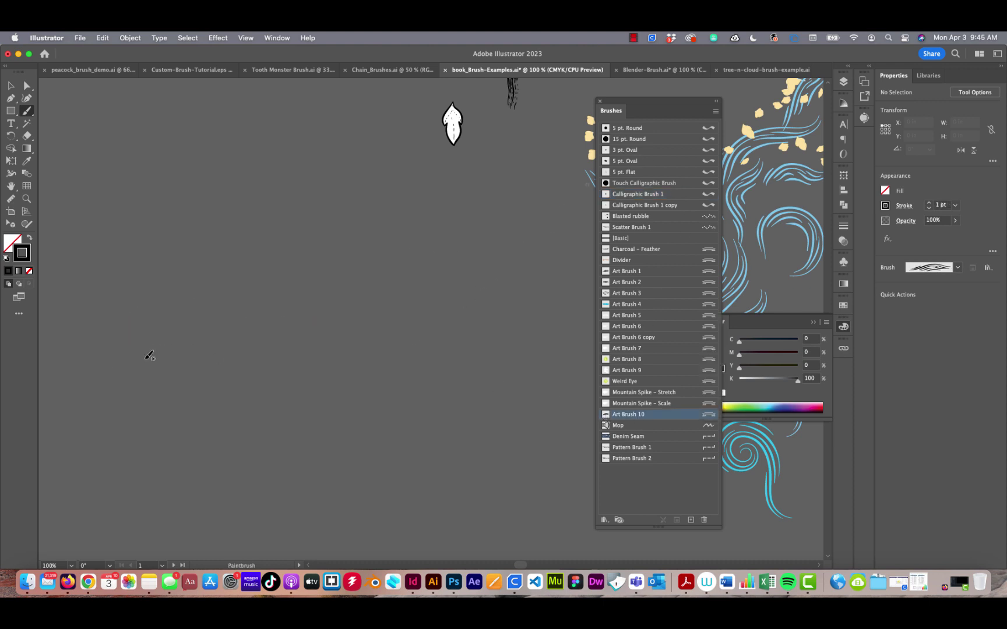
mouse_move(139, 381)
mouse_down()
mouse_move(224, 257)
mouse_move(465, 255)
mouse_up()
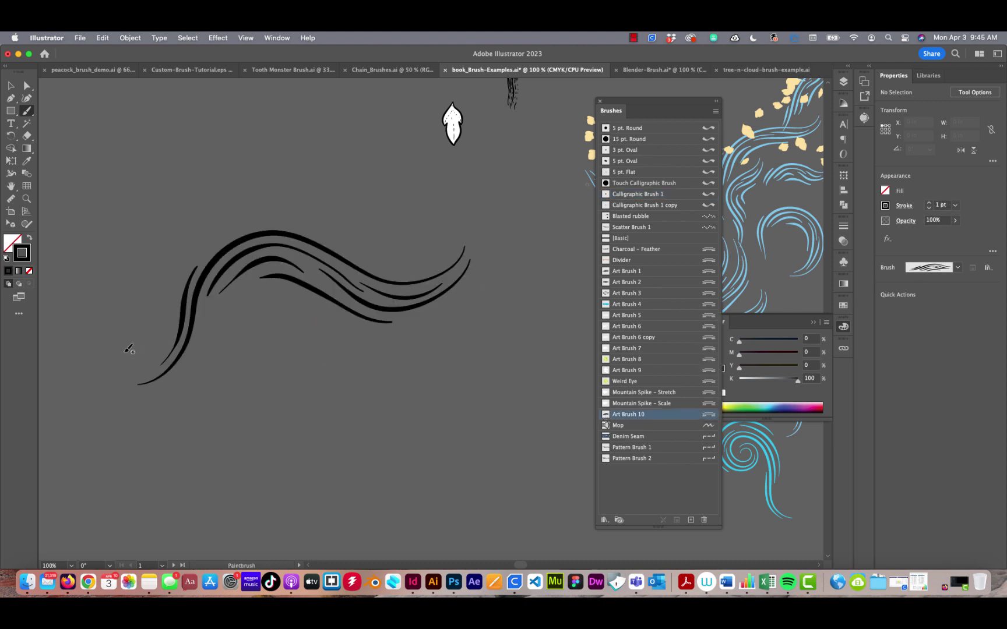
drag(220, 213, 221, 213)
drag(186, 385, 228, 308)
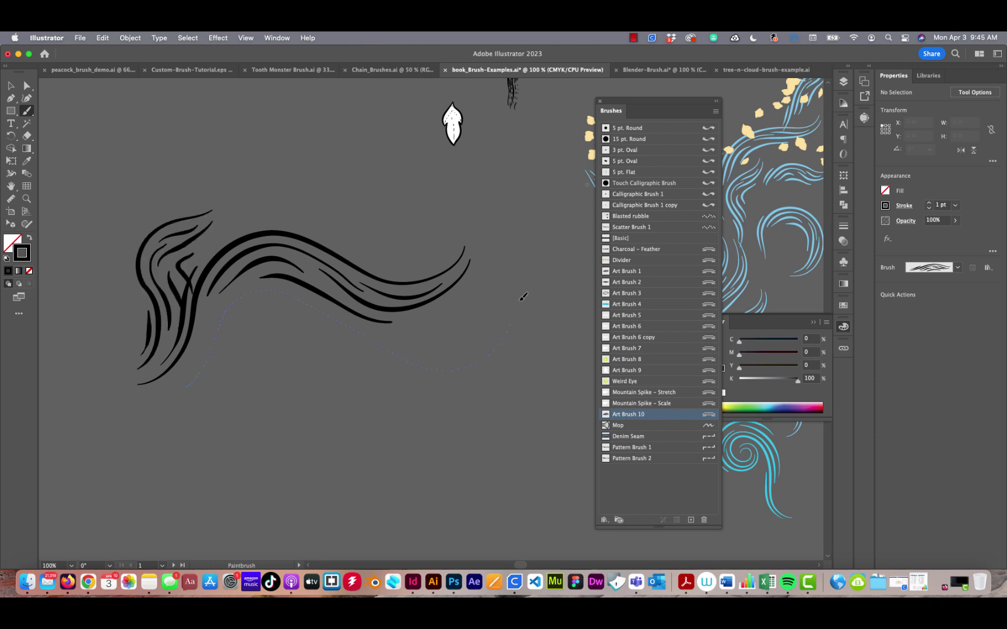
drag(523, 297, 521, 298)
drag(258, 204, 488, 208)
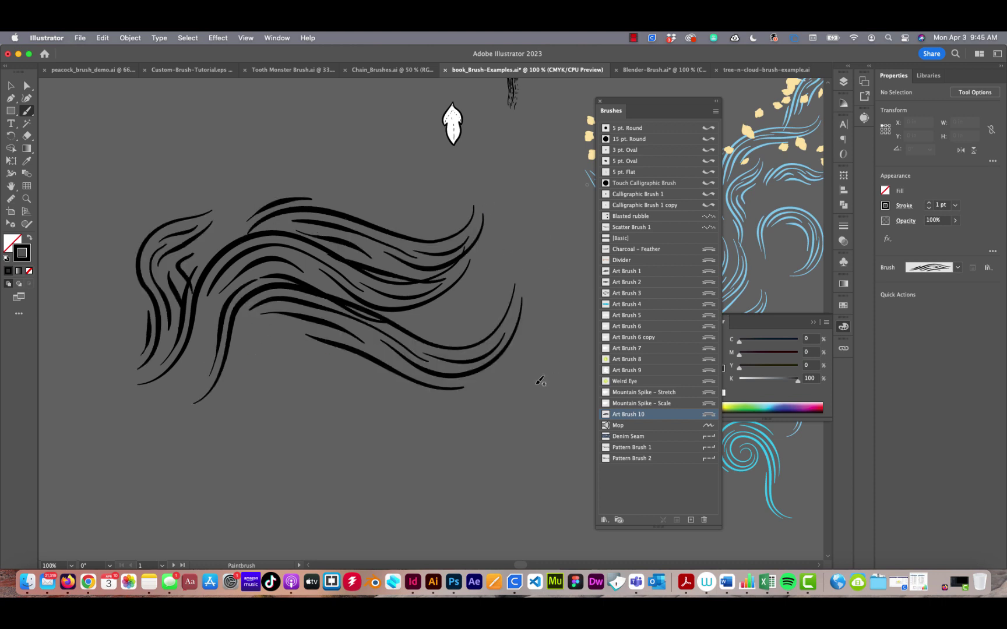
Examine the white and blue cloud shapes, the brushed curls and the orange desert book cover artwork.
key(super+minus)
key(super+minus)
key(super+minus)
drag(472, 332, 328, 220)
drag(395, 317, 327, 315)
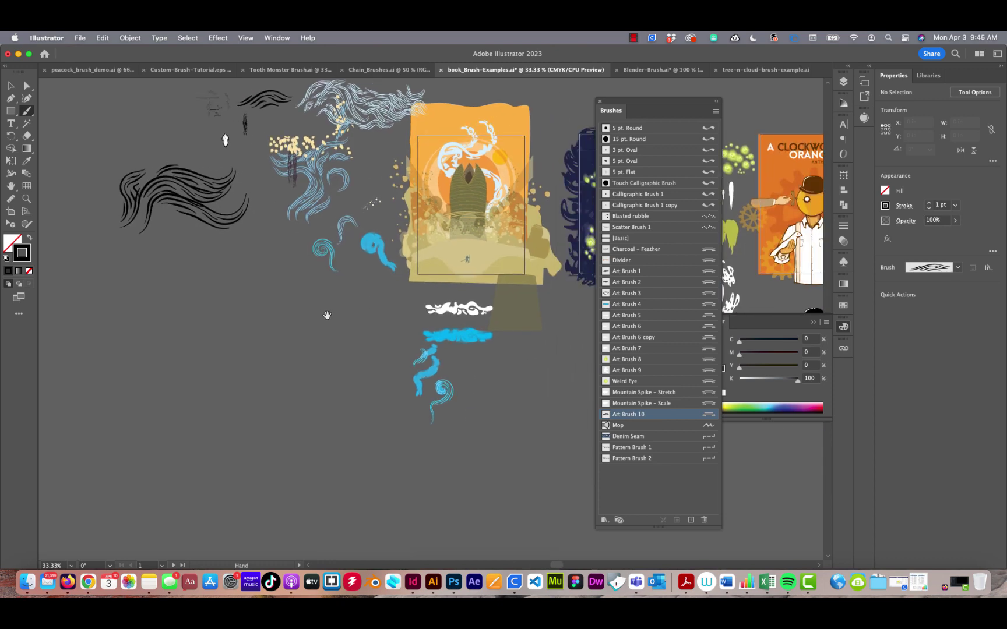
key(super+plus)
key(super+plus)
key(super+plus)
drag(461, 382, 342, 276)
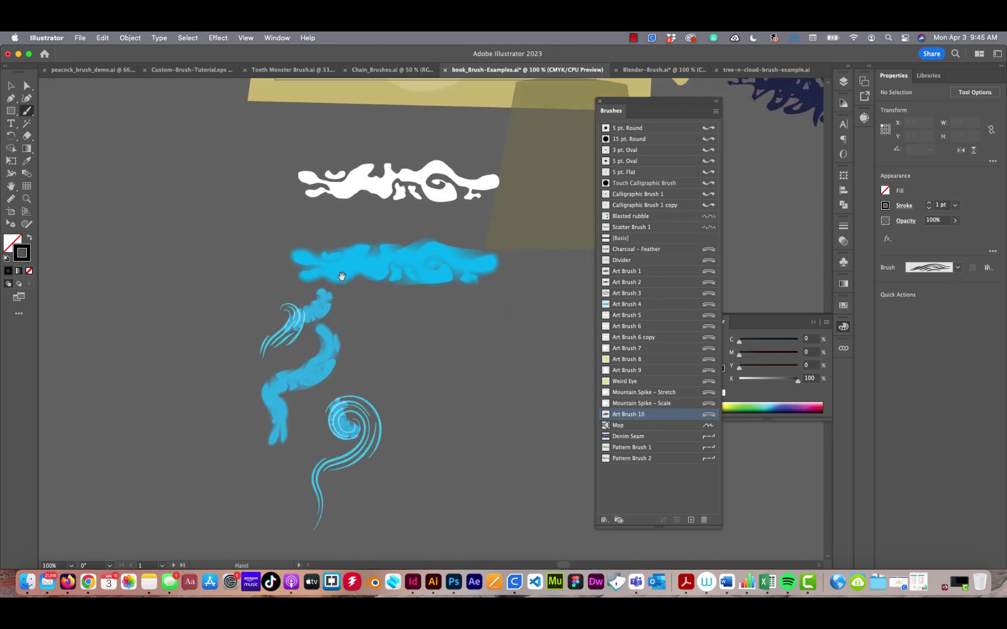
key(super+minus)
scroll(373, 284, up, 10)
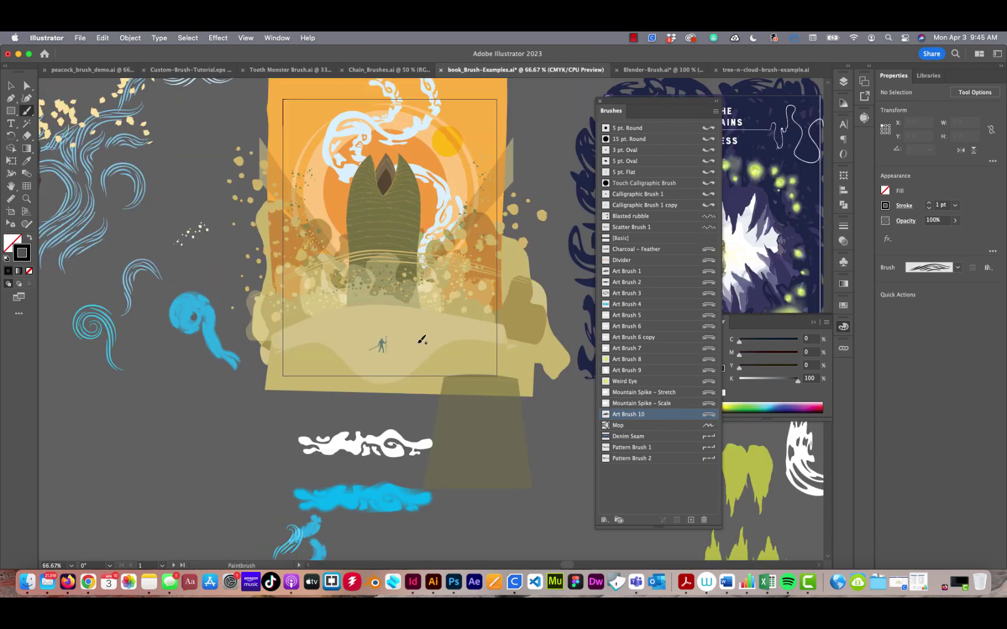
key(v)
scroll(361, 262, up, 5)
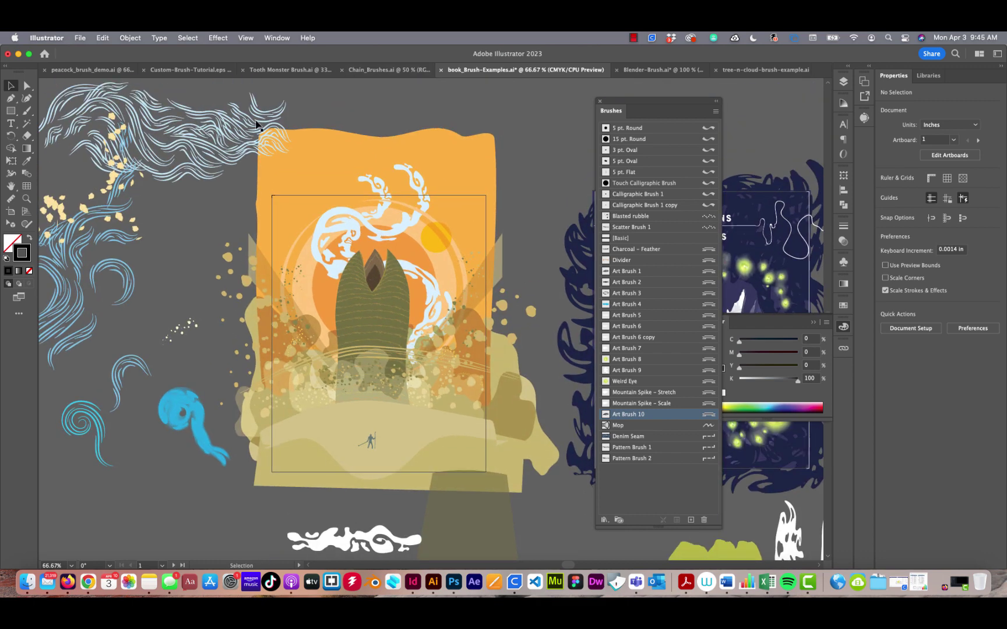
Switch to Chain_Brushes.ai and examine the chain, rope and stick brush samples on the white artboard.
click(381, 69)
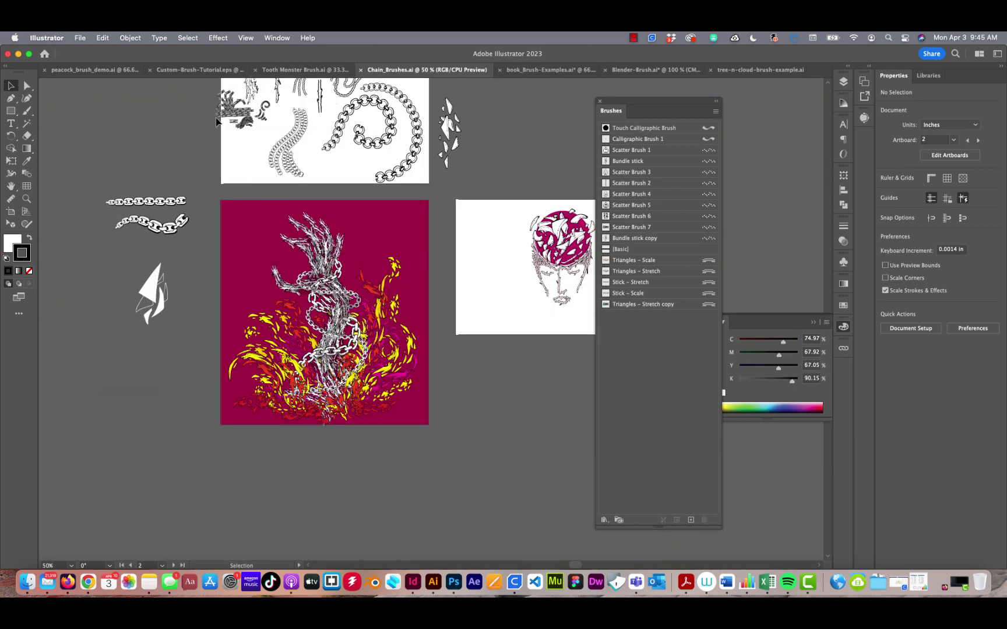
drag(231, 271, 232, 278)
drag(277, 156, 313, 312)
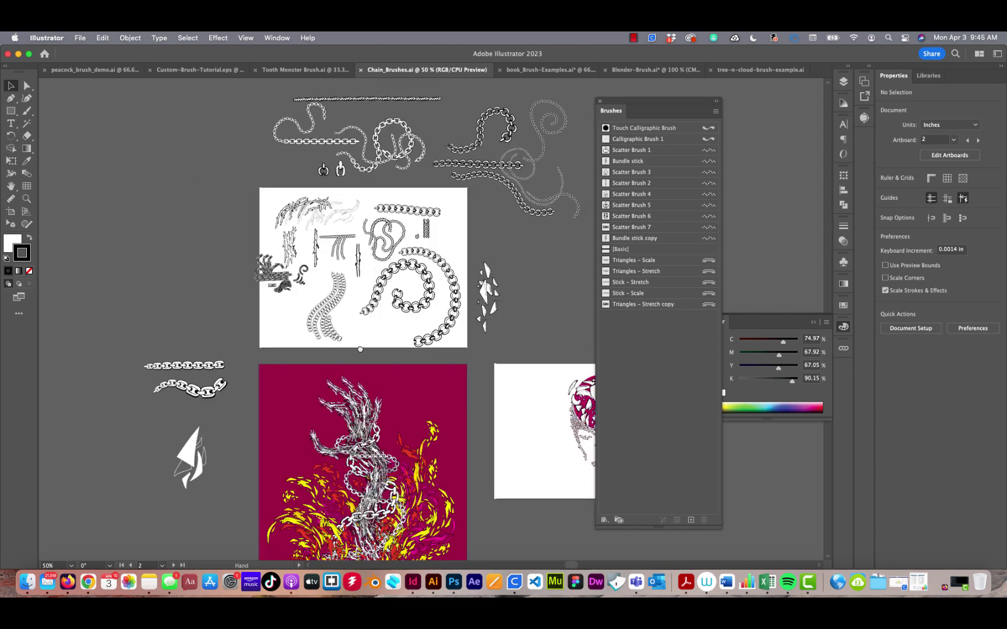
mouse_move(401, 179)
mouse_down()
mouse_move(365, 174)
mouse_move(346, 249)
mouse_move(360, 267)
mouse_up()
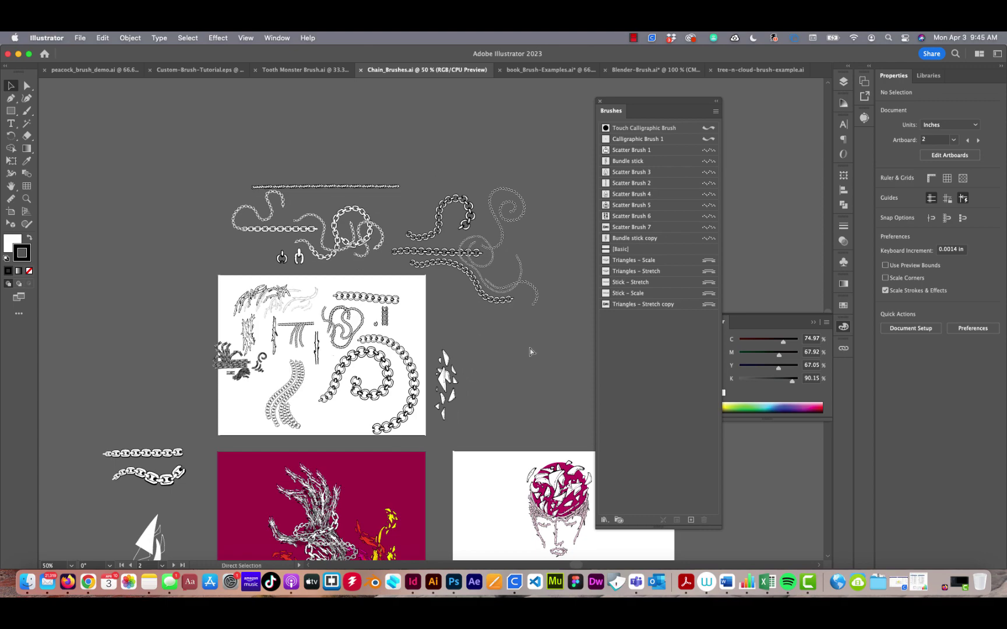
key(super+equal)
key(super+equal)
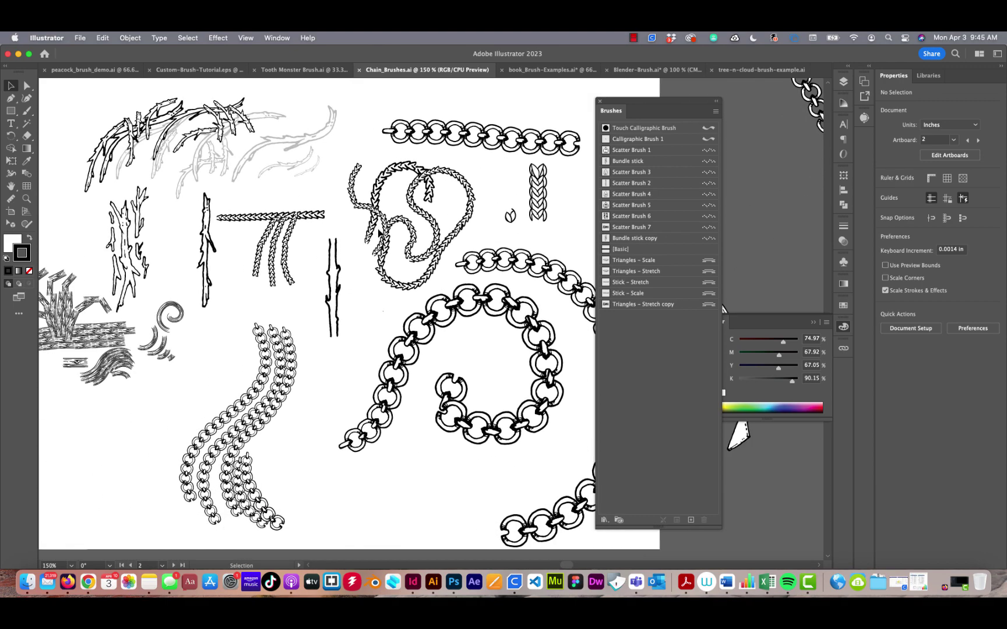
key(super+equal)
scroll(303, 285, left, 5)
scroll(431, 233, right, 4)
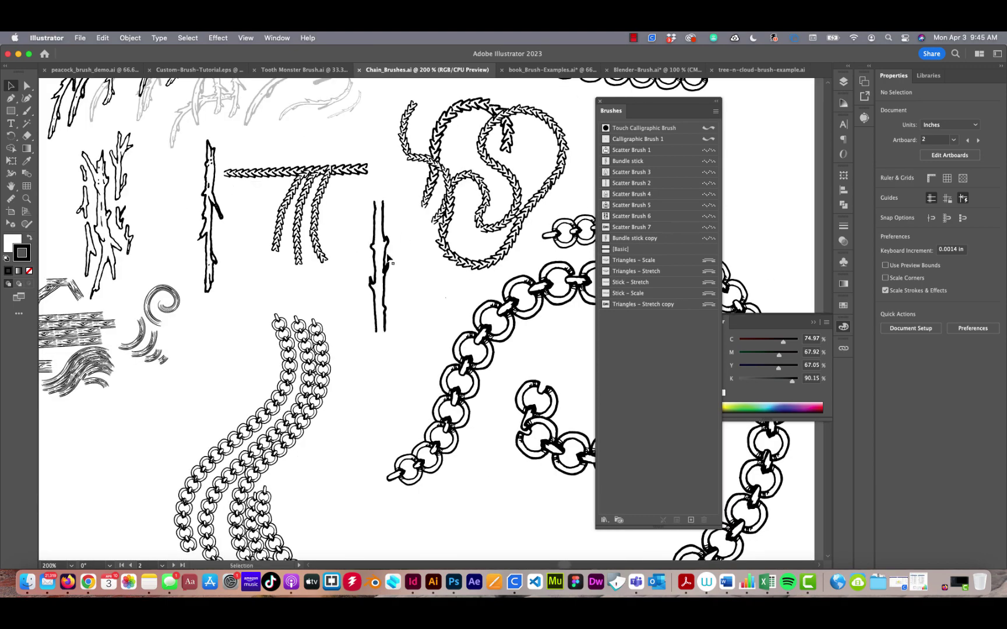
Select the stick outline, the twig drawings and a thorny branch stroke to inspect the artwork and its brush.
click(384, 268)
scroll(244, 256, left, 5)
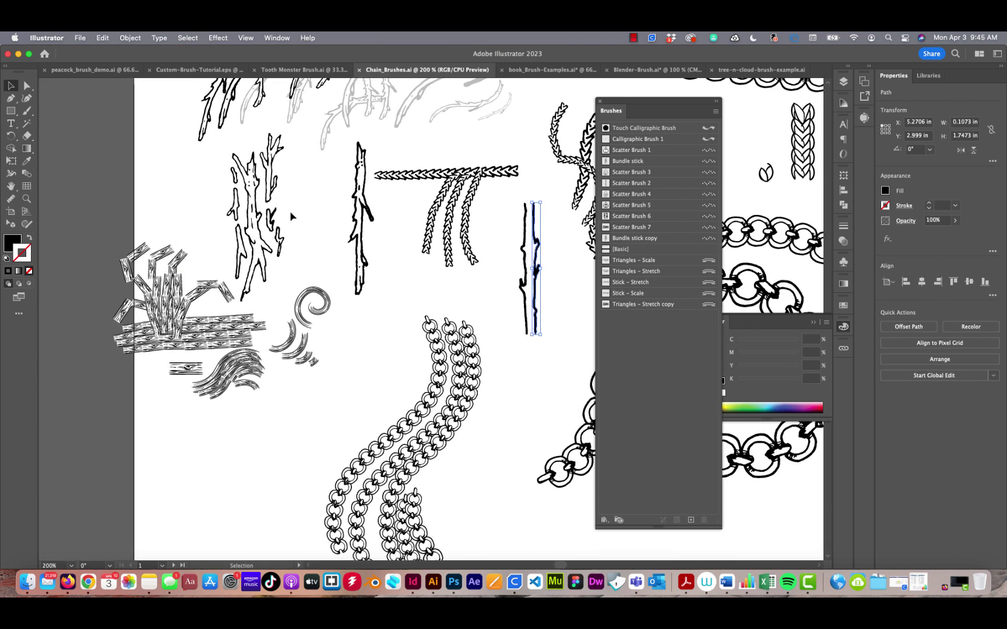
drag(217, 182, 297, 242)
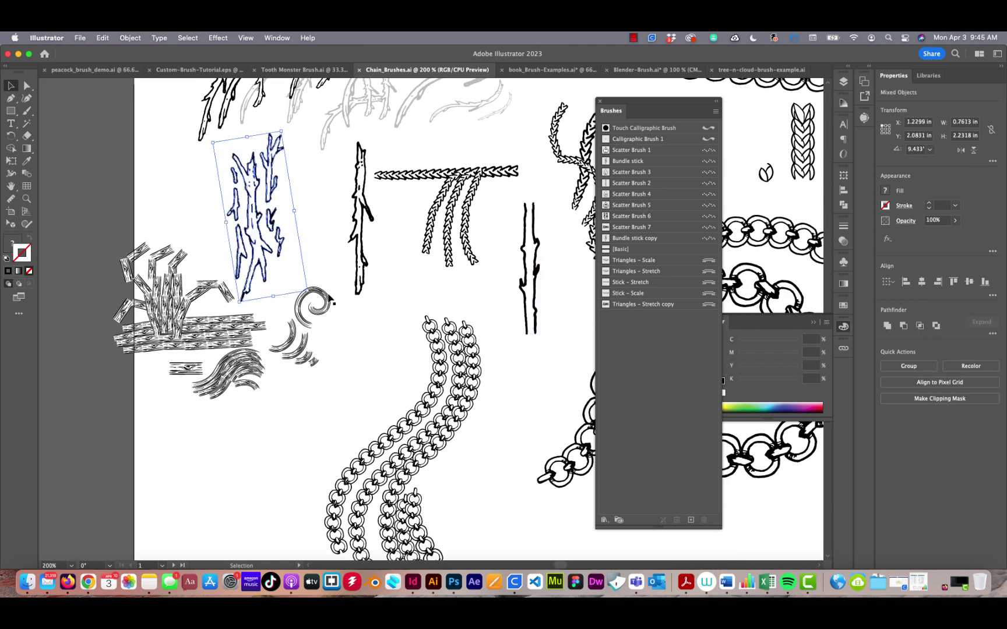
drag(264, 166, 240, 368)
click(630, 282)
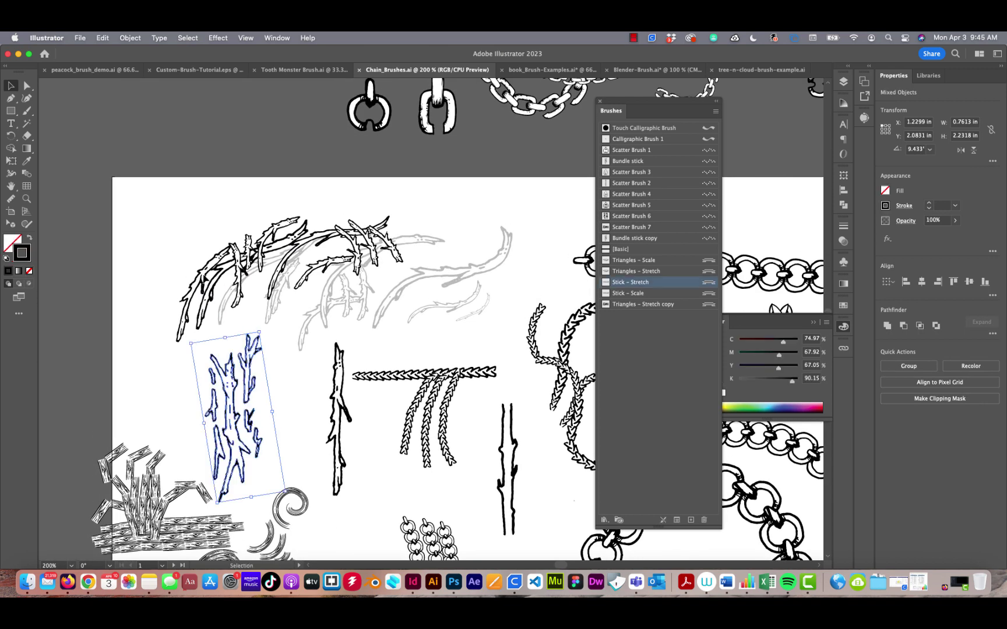
scroll(420, 244, right, 8)
scroll(421, 243, down, 4)
scroll(421, 243, right, 5)
scroll(421, 244, down, 2)
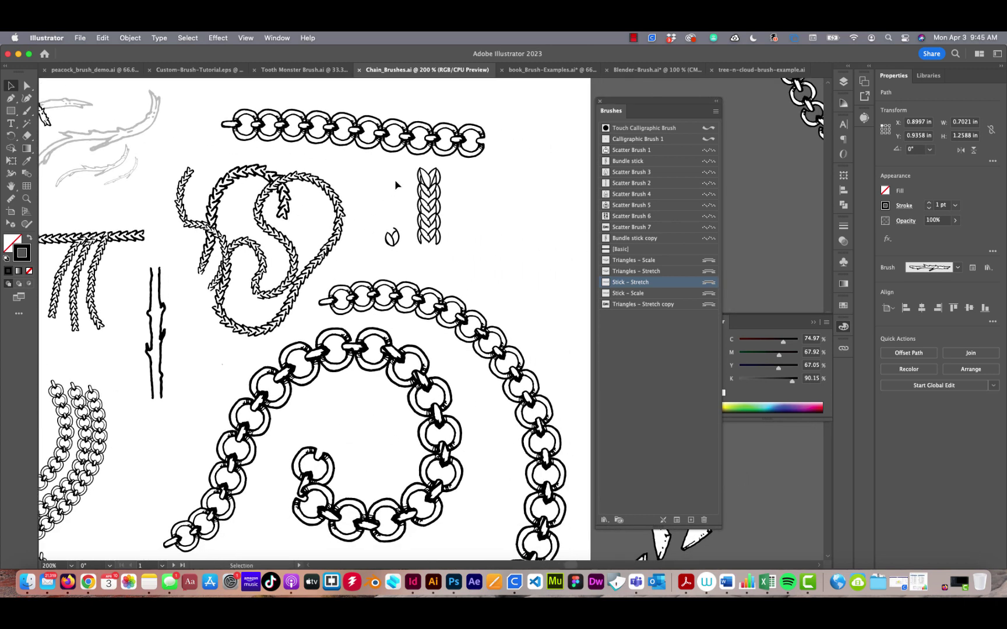
Move the straight round-link chain stroke closer to the artboard's upper edge and review the Scatter Brush 1 options.
key(super+z)
scroll(415, 246, right, 8)
scroll(416, 246, down, 8)
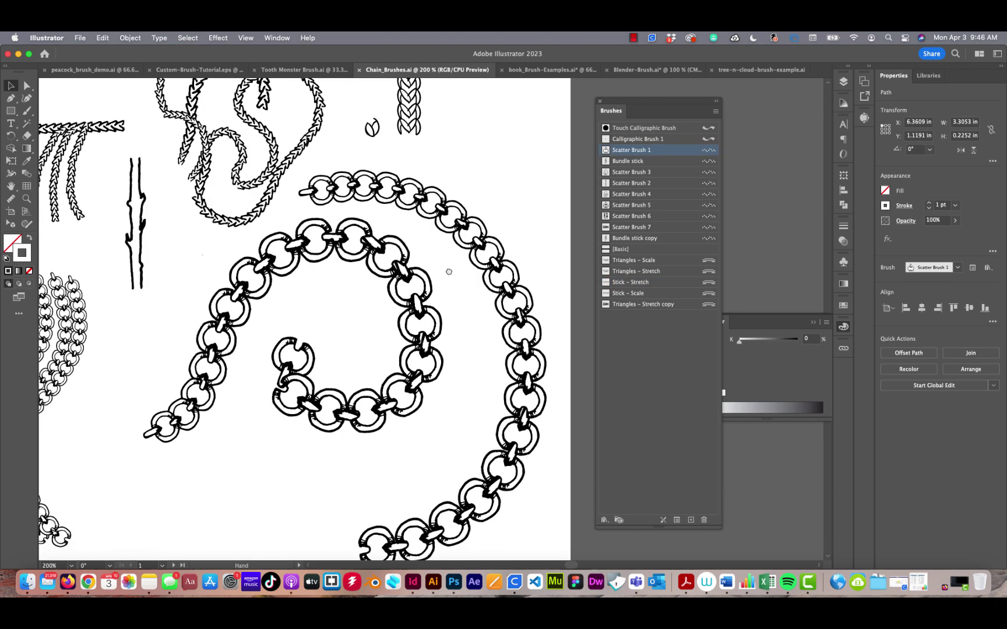
scroll(416, 245, left, 8)
scroll(416, 246, up, 10)
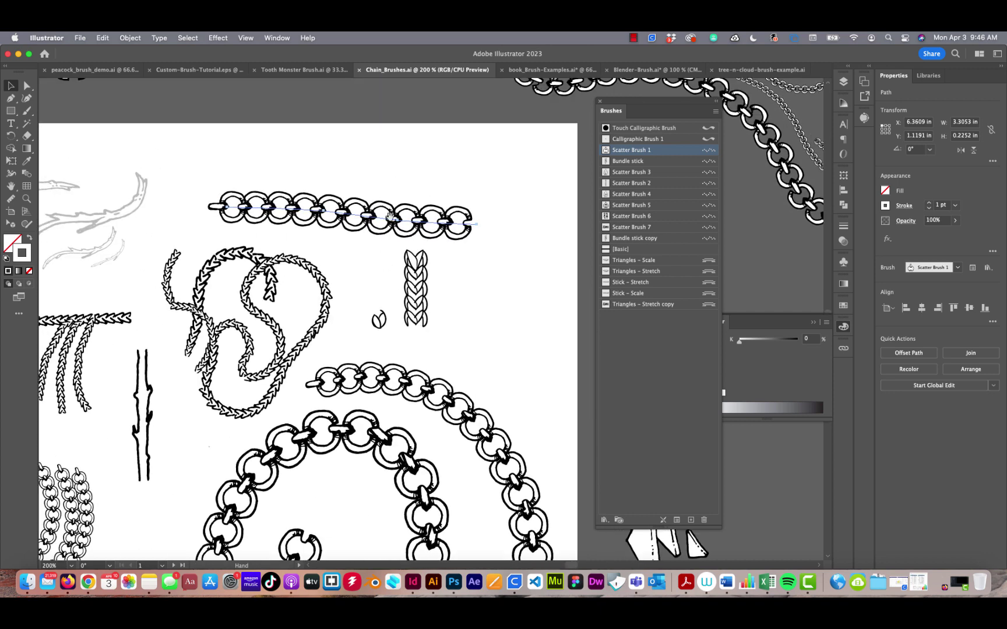
drag(414, 225, 393, 174)
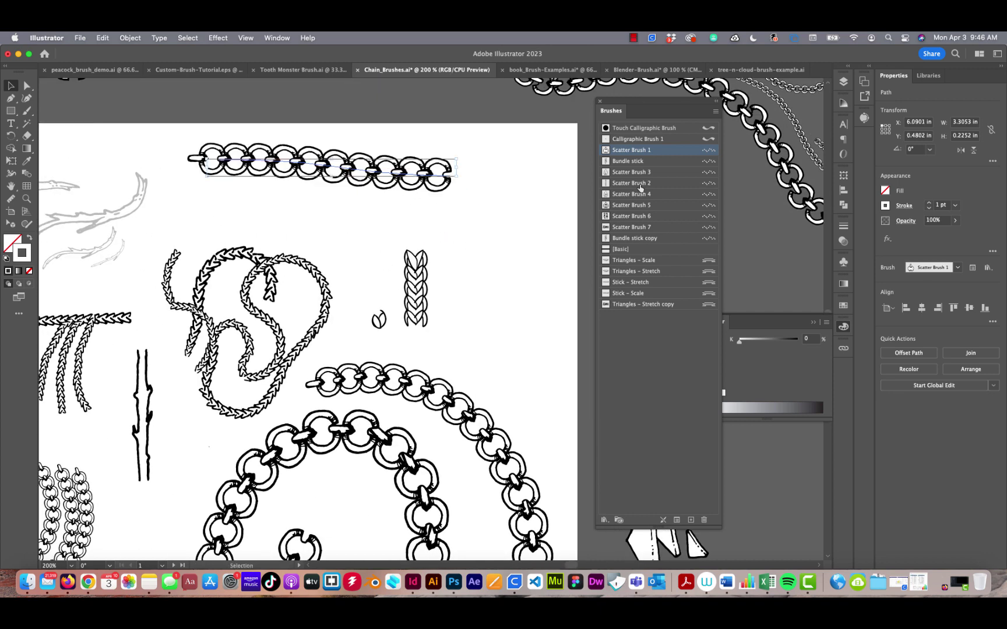
double_click(605, 153)
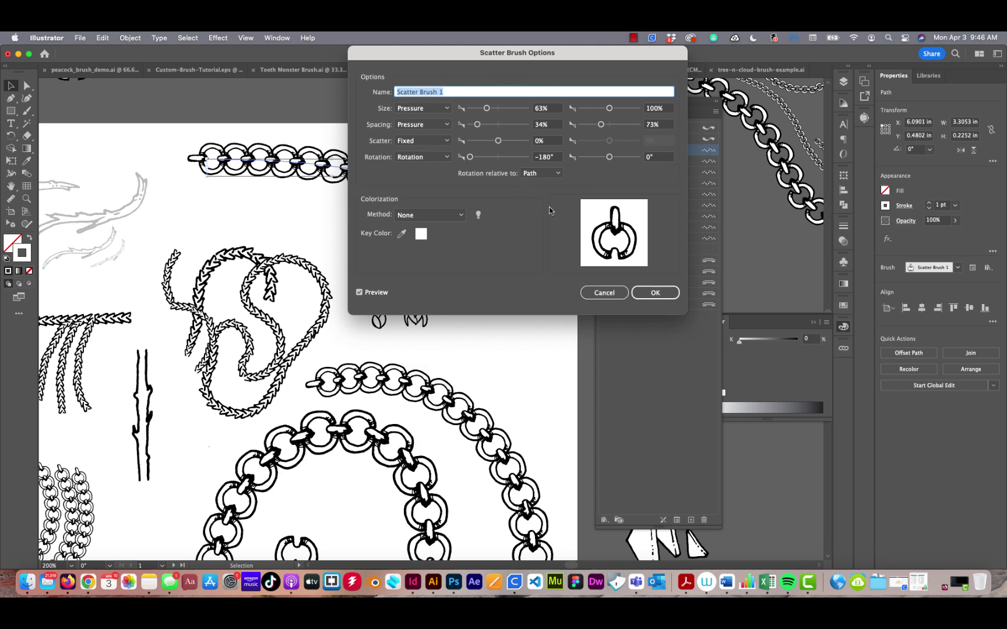
click(606, 293)
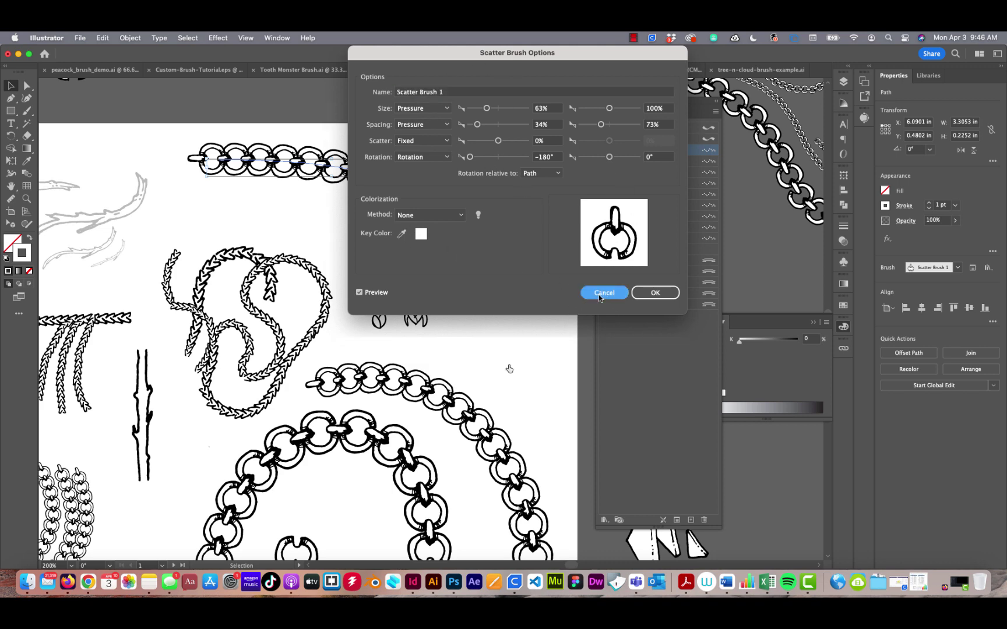
Examine the round and oval single chain-link drawings above the white artboard up close.
scroll(499, 295, up, 10)
scroll(498, 295, right, 5)
scroll(429, 367, left, 10)
scroll(428, 367, down, 3)
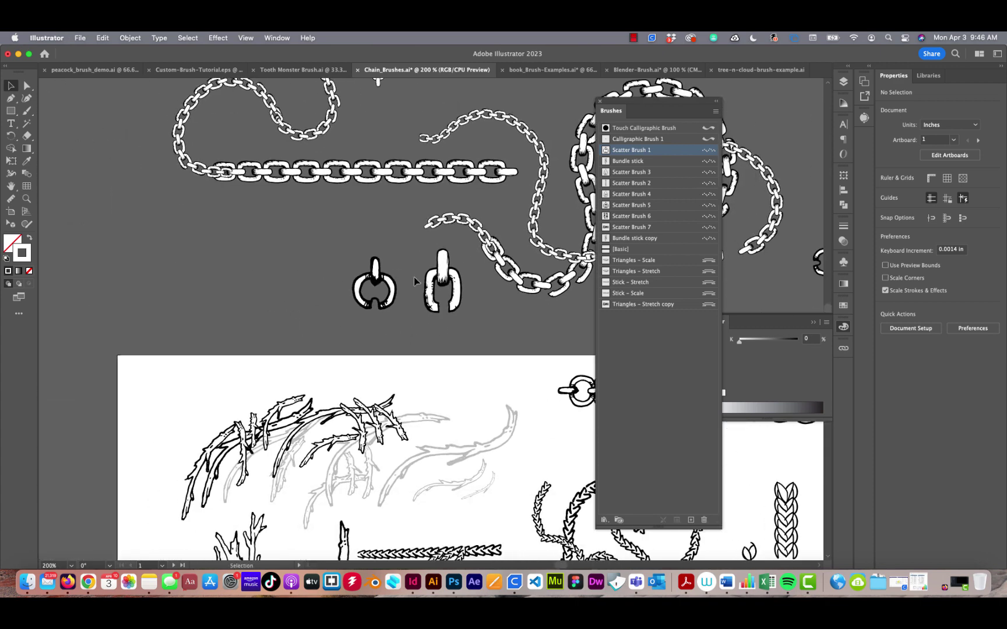
drag(472, 328, 473, 327)
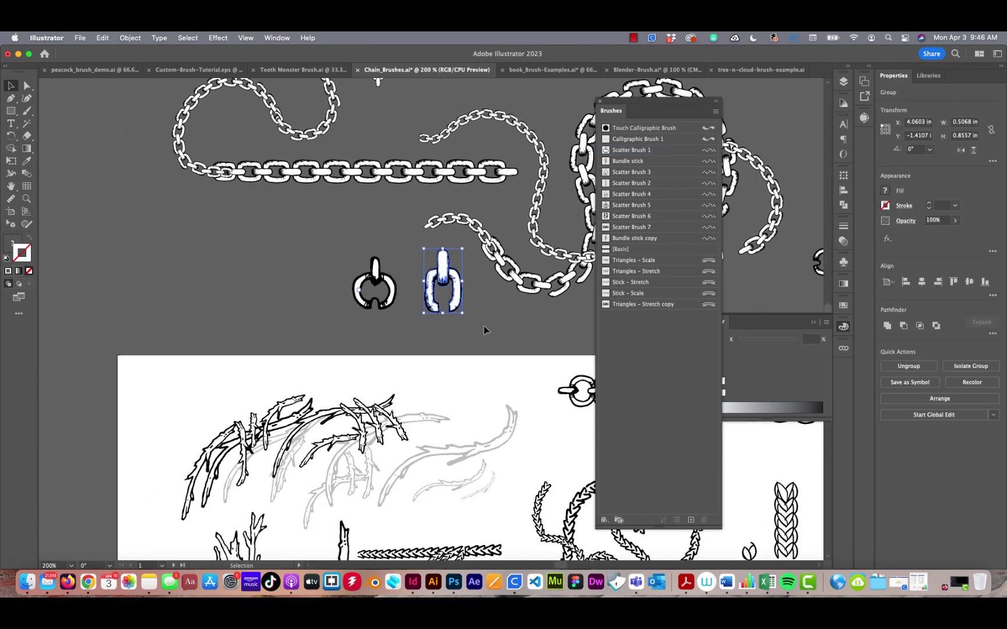
key(super+equal)
key(super+equal)
click(486, 412)
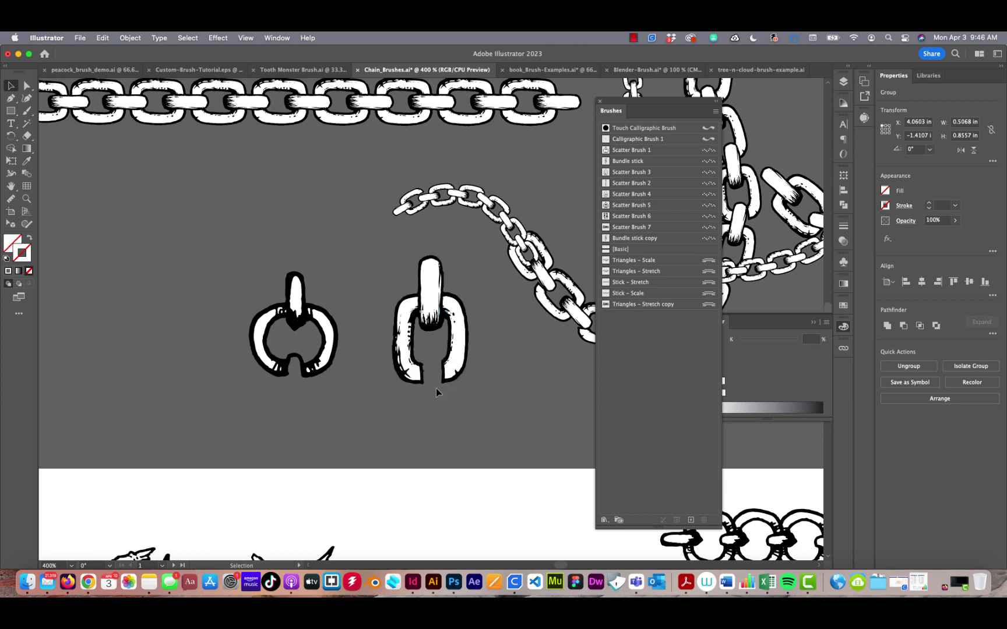
scroll(472, 324, down, 2)
scroll(472, 323, left, 2)
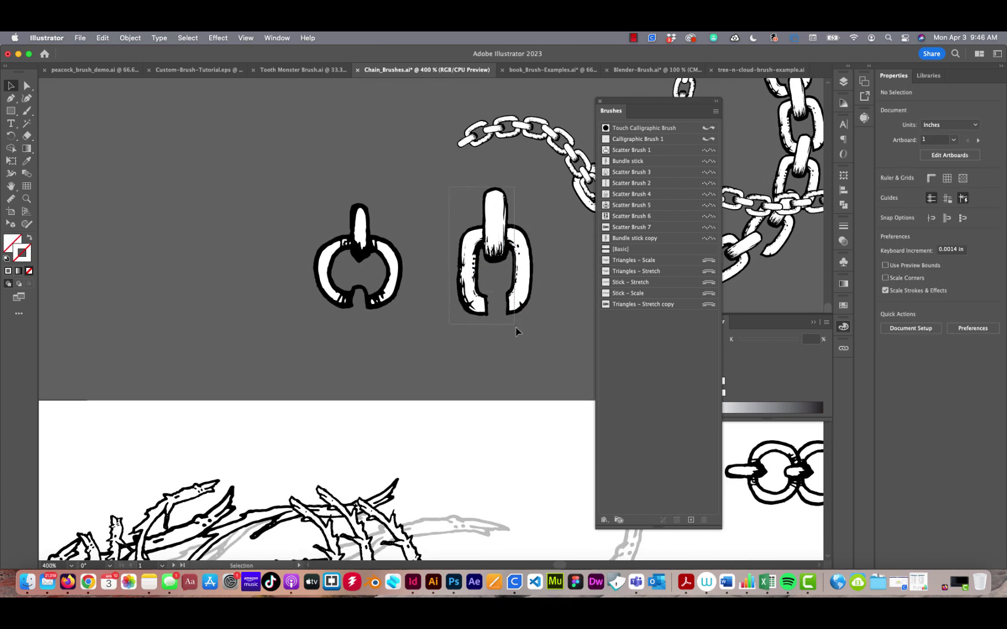
Move the oval chain link into the empty canvas beyond the round link and rotate it 90°.
drag(556, 349, 556, 348)
drag(467, 231, 131, 194)
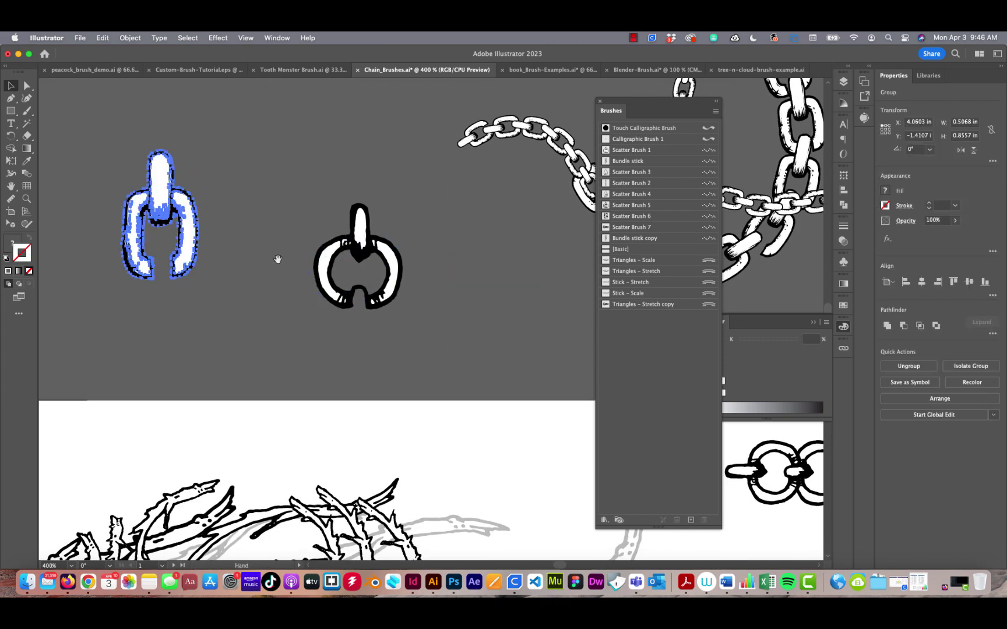
drag(138, 249, 441, 268)
scroll(402, 285, left, 2)
key(super+minus)
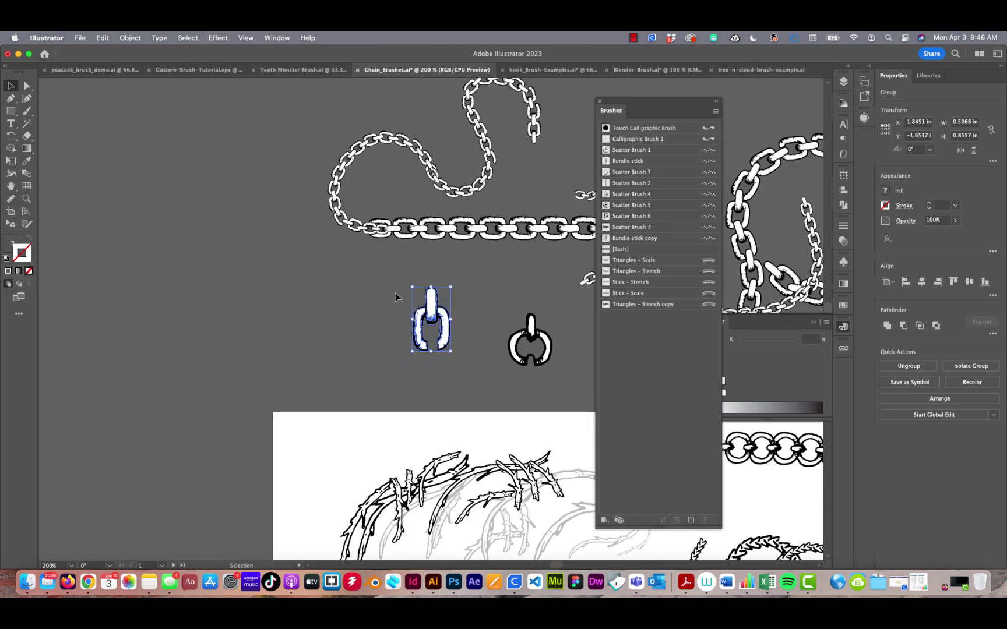
scroll(396, 244, down, 2)
scroll(396, 245, left, 2)
drag(487, 251, 220, 217)
scroll(267, 340, left, 5)
scroll(267, 340, up, 1)
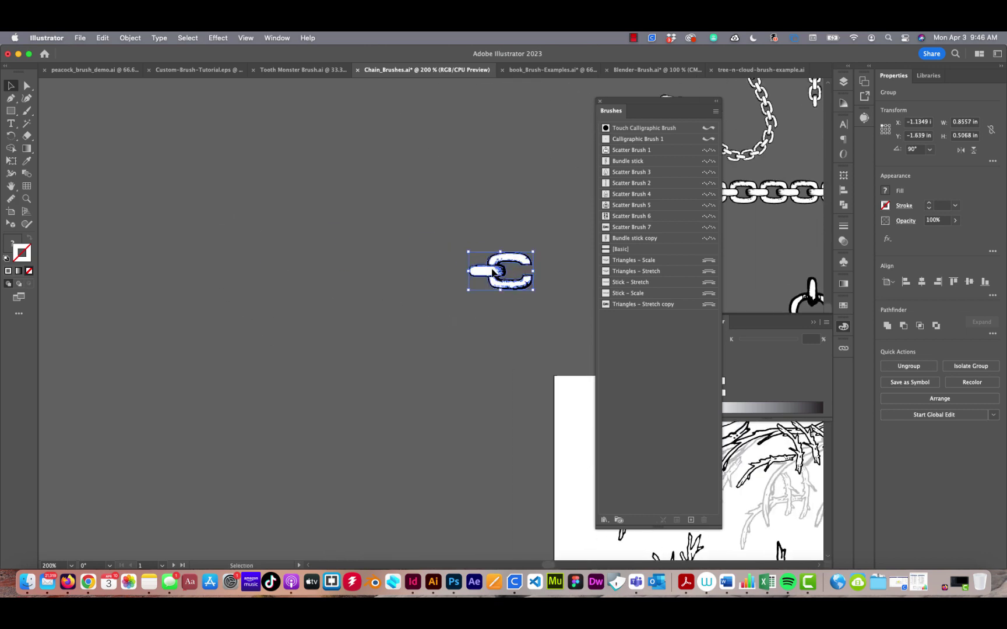
Create a scatter brush named Chain Link 1 from the oval chain link, keeping the default brush options.
mouse_move(488, 268)
mouse_down()
mouse_move(213, 144)
mouse_move(185, 141)
mouse_move(400, 189)
mouse_move(636, 381)
mouse_move(653, 360)
mouse_up()
drag(265, 139, 268, 205)
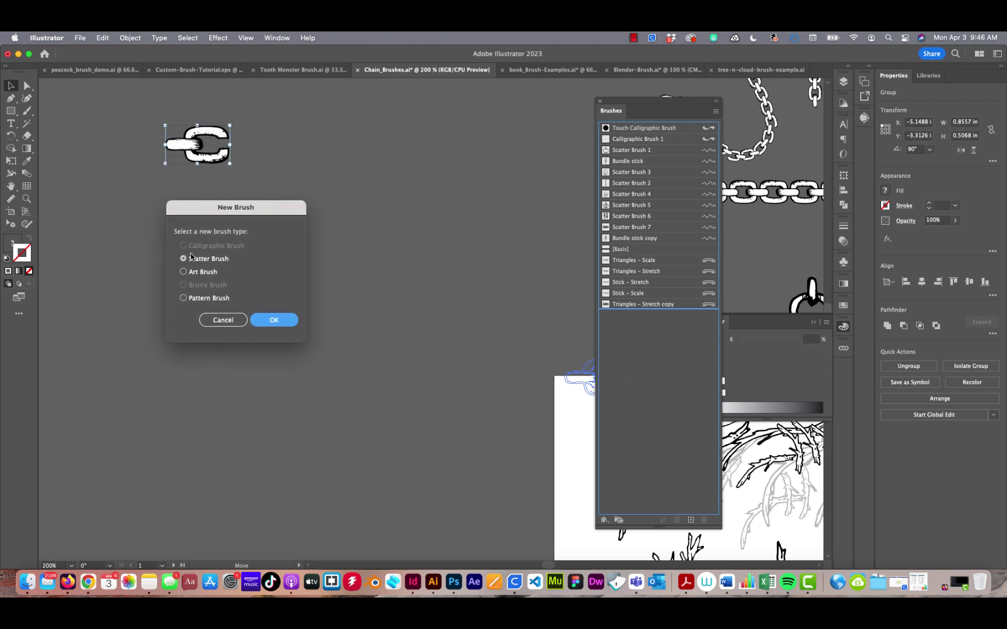
click(274, 320)
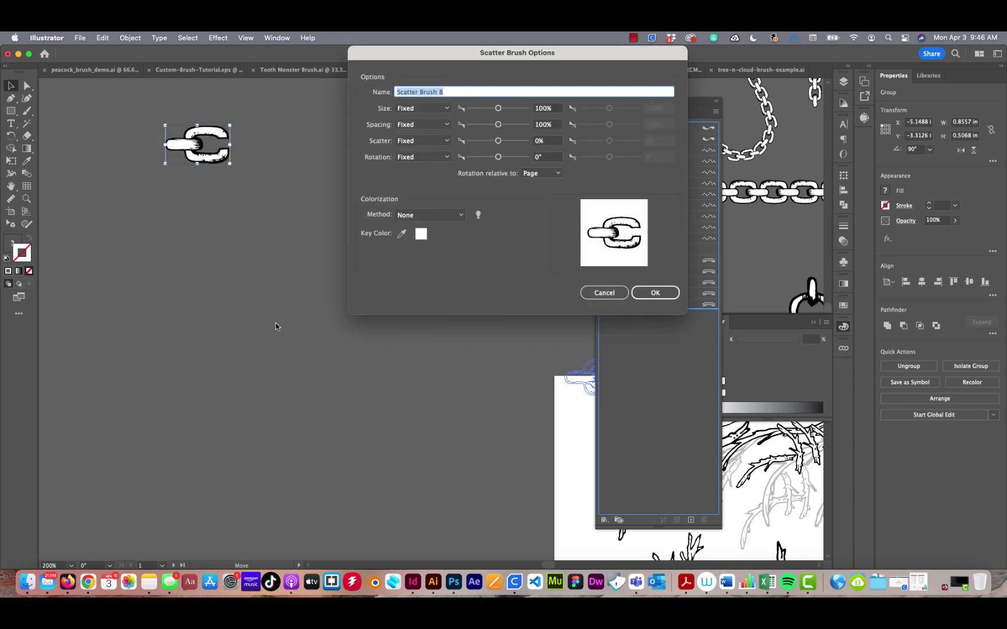
drag(525, 56, 451, 74)
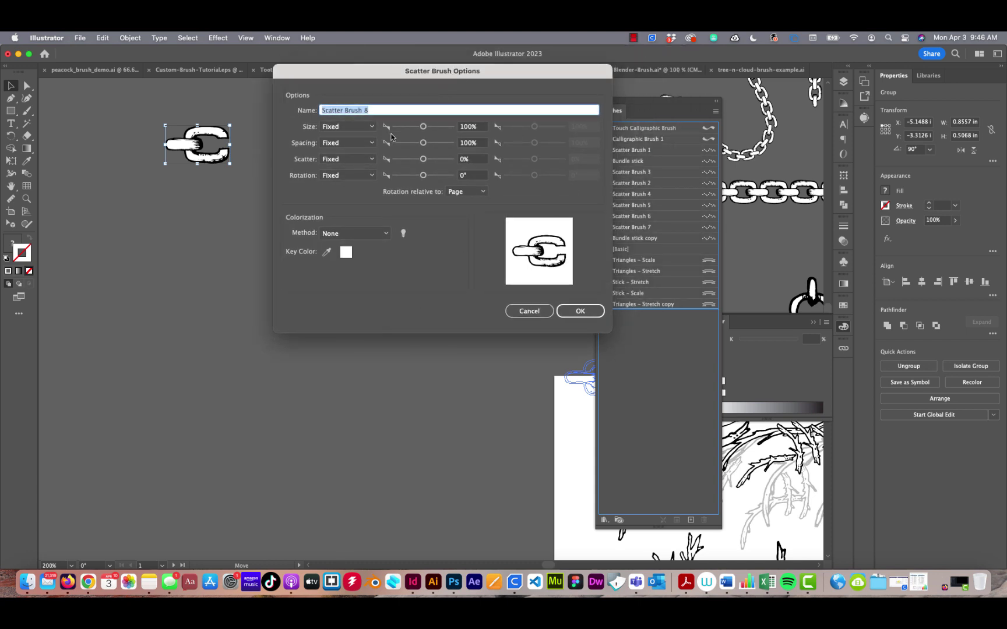
text(Chain Link 1)
click(583, 312)
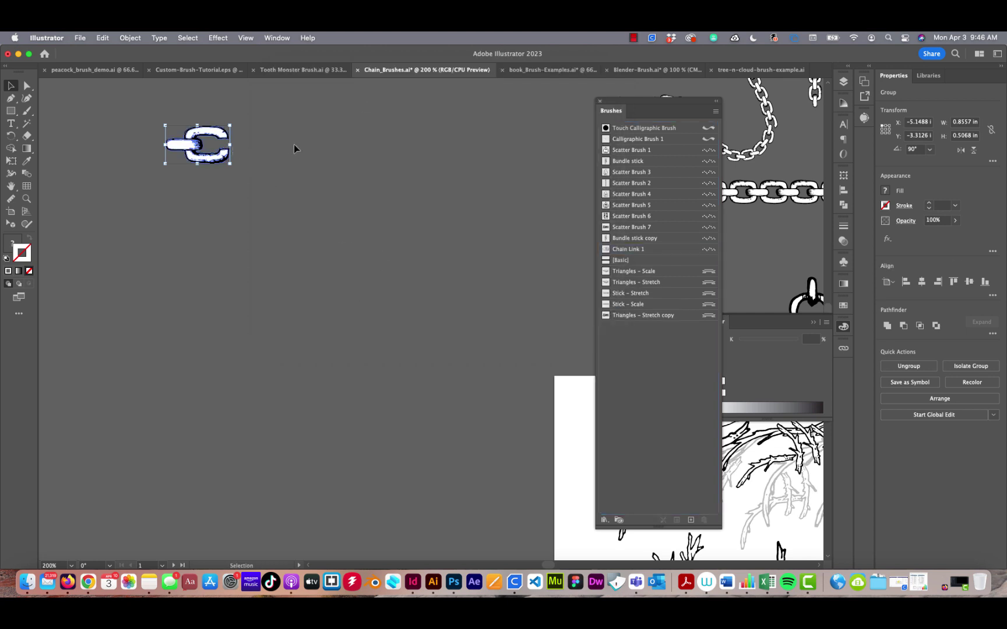
click(254, 138)
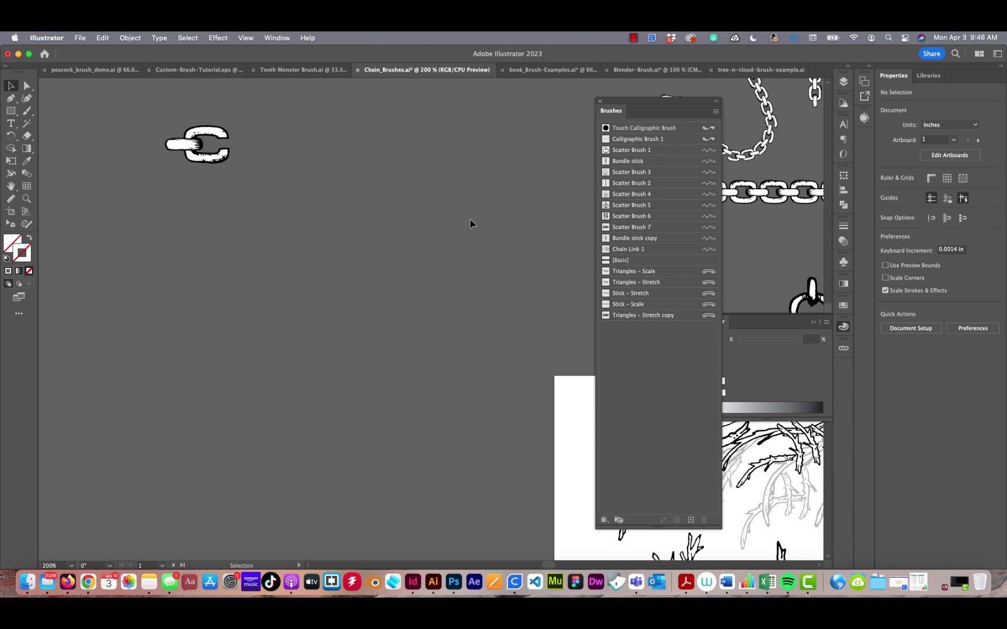
Paint a nearly straight horizontal chain and a large curved chain below it with the Chain Link 1 brush.
click(606, 250)
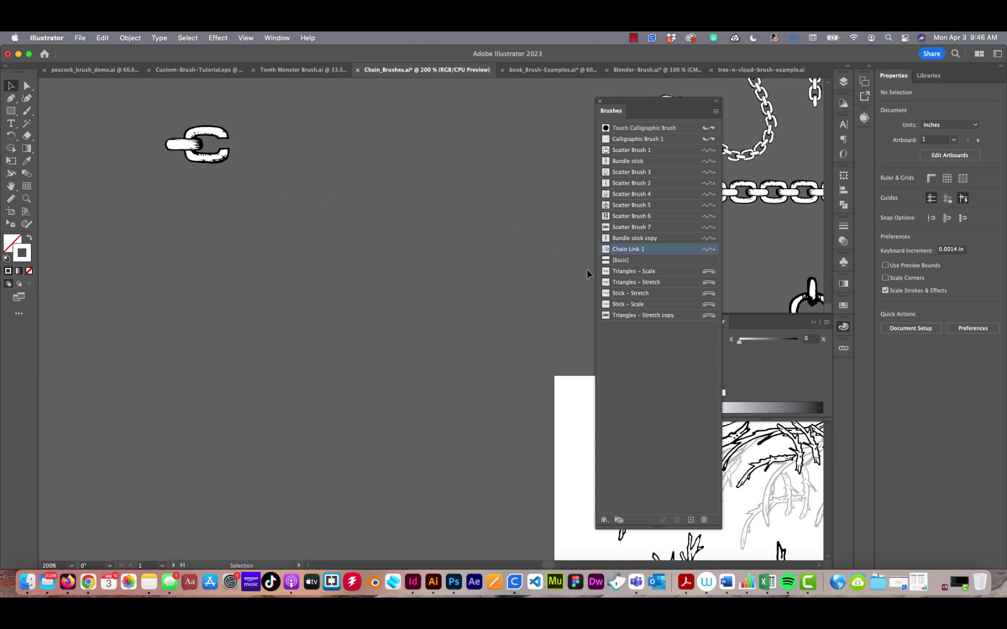
key(b)
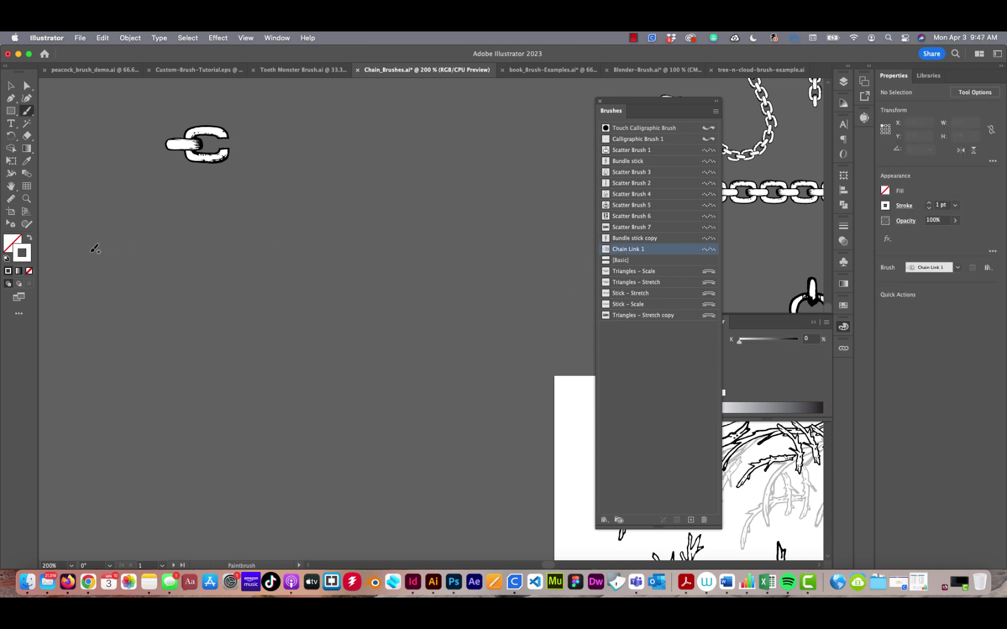
drag(92, 254, 108, 255)
drag(275, 264, 530, 233)
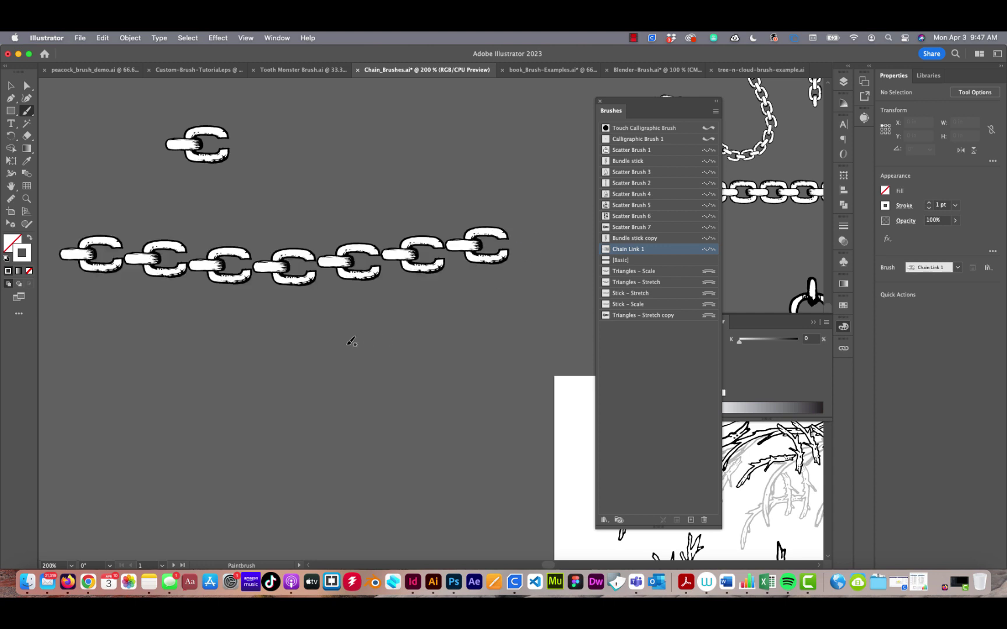
key(super+z)
drag(92, 240, 114, 235)
drag(429, 233, 541, 233)
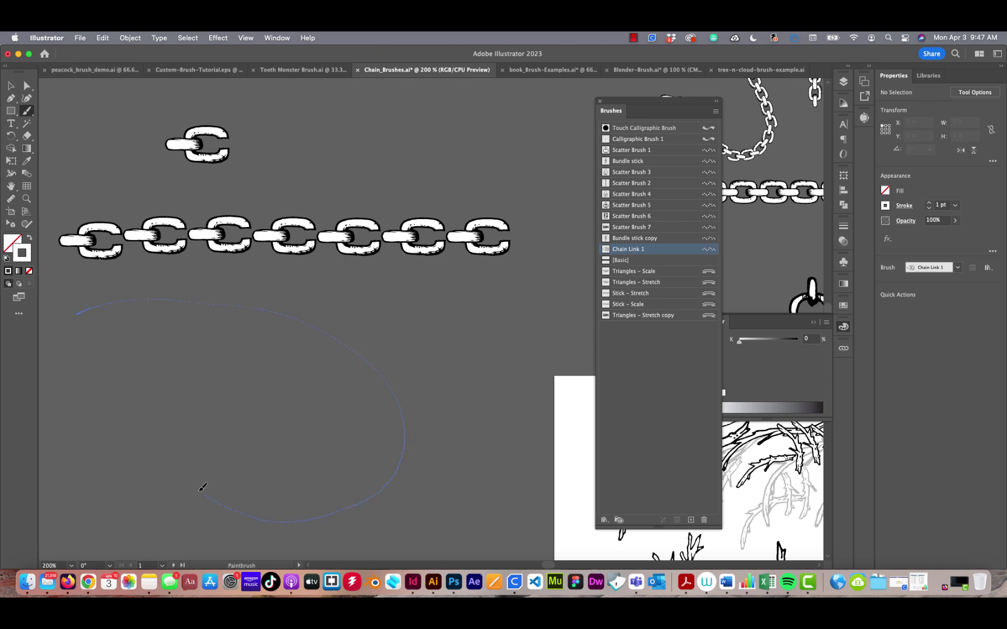
drag(200, 490, 198, 492)
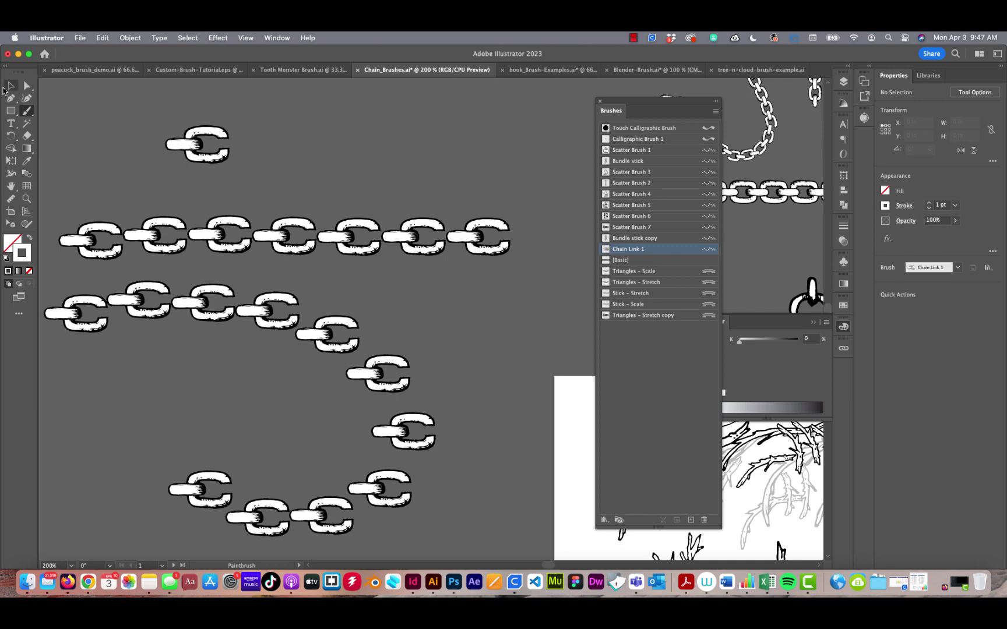
click(9, 86)
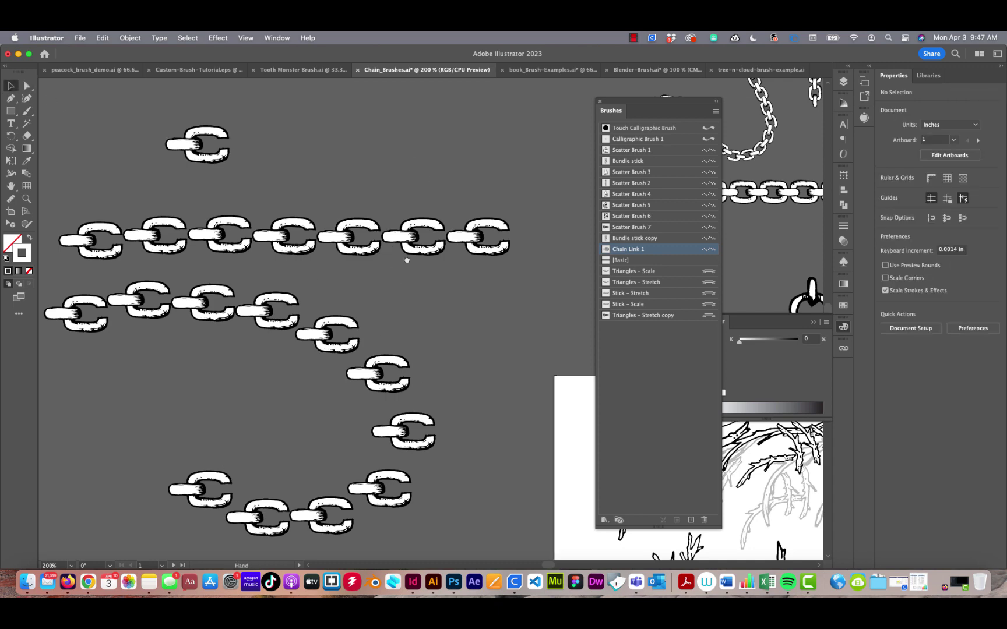
Reduce the Chain Link 1 brush's spacing to 82% in its scatter brush options, with the painted chains in view.
scroll(407, 244, down, 3)
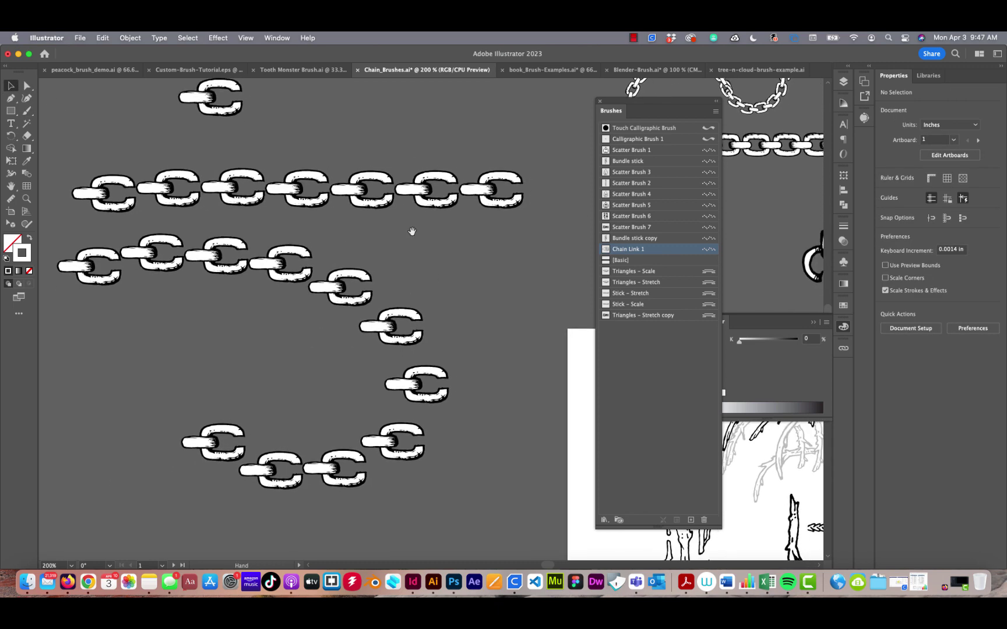
double_click(604, 250)
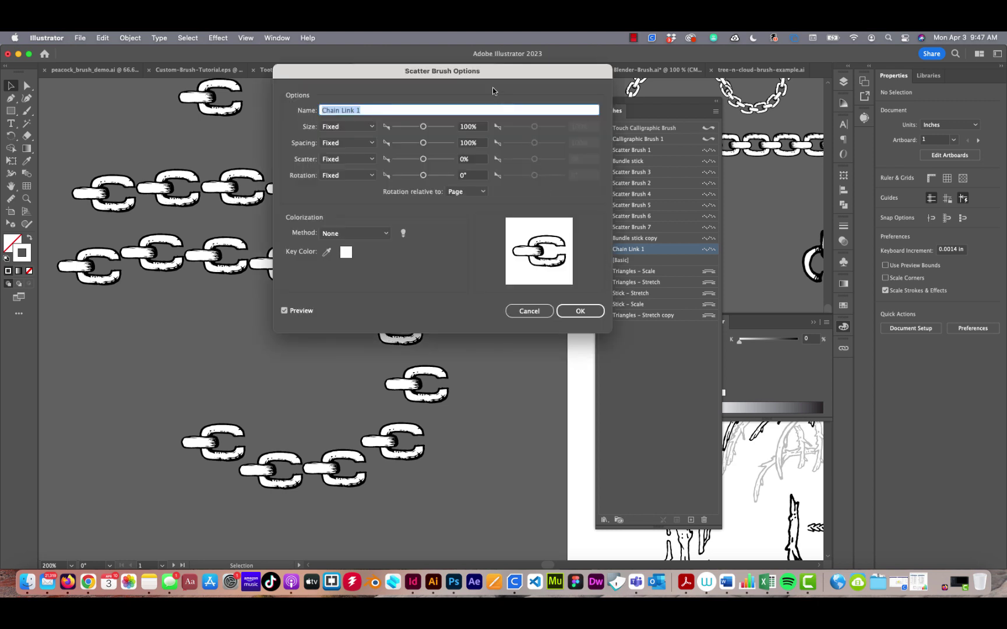
mouse_move(492, 71)
mouse_down()
mouse_move(579, 104)
mouse_move(756, 104)
mouse_up()
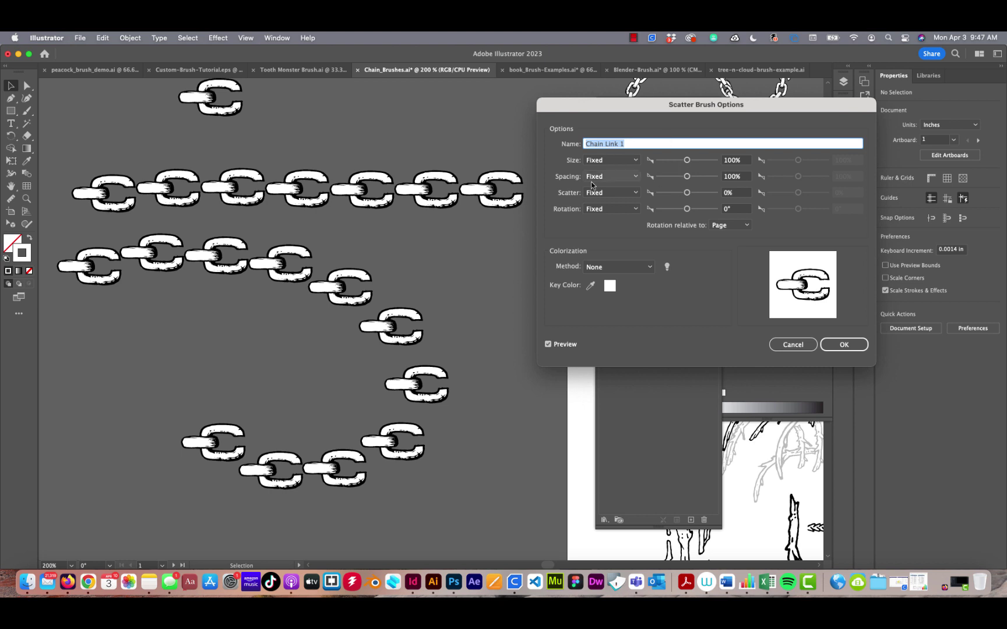
drag(637, 113, 637, 103)
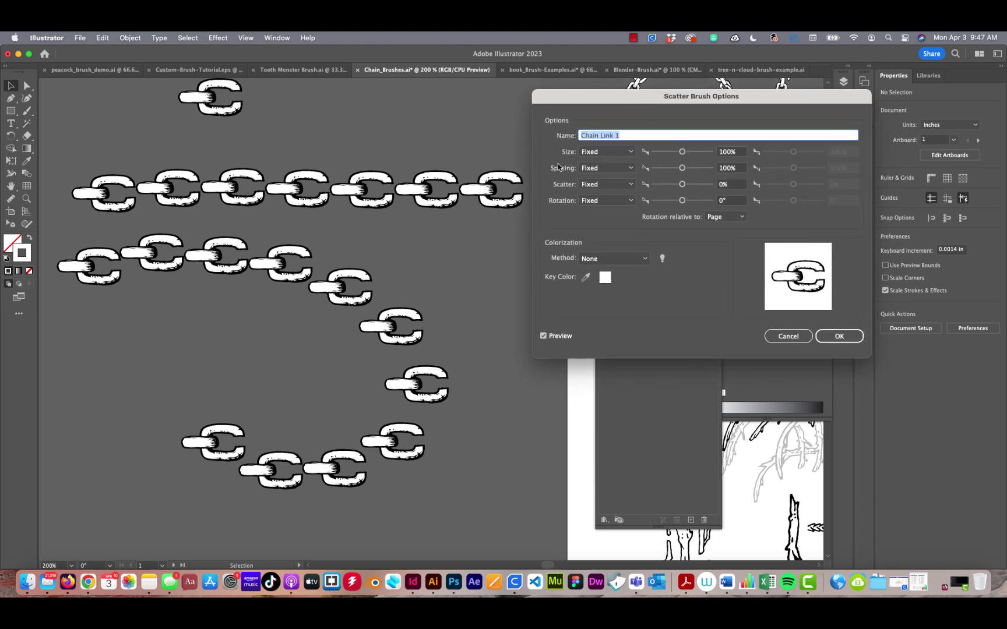
drag(686, 172, 676, 171)
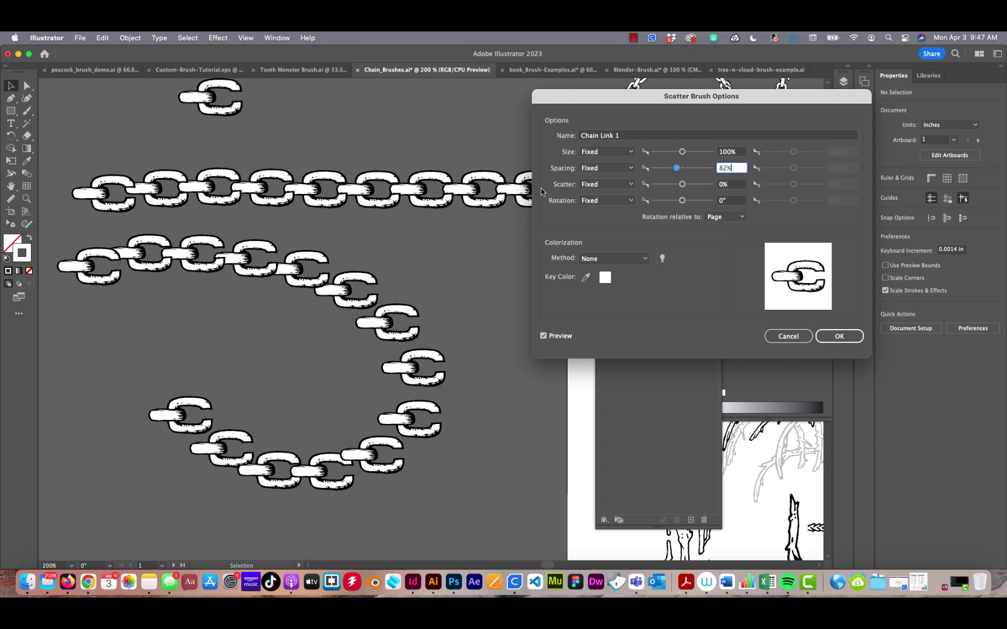
Try the Tilt and Rotation modes for the brush's rotation, and return it to Fixed.
click(616, 201)
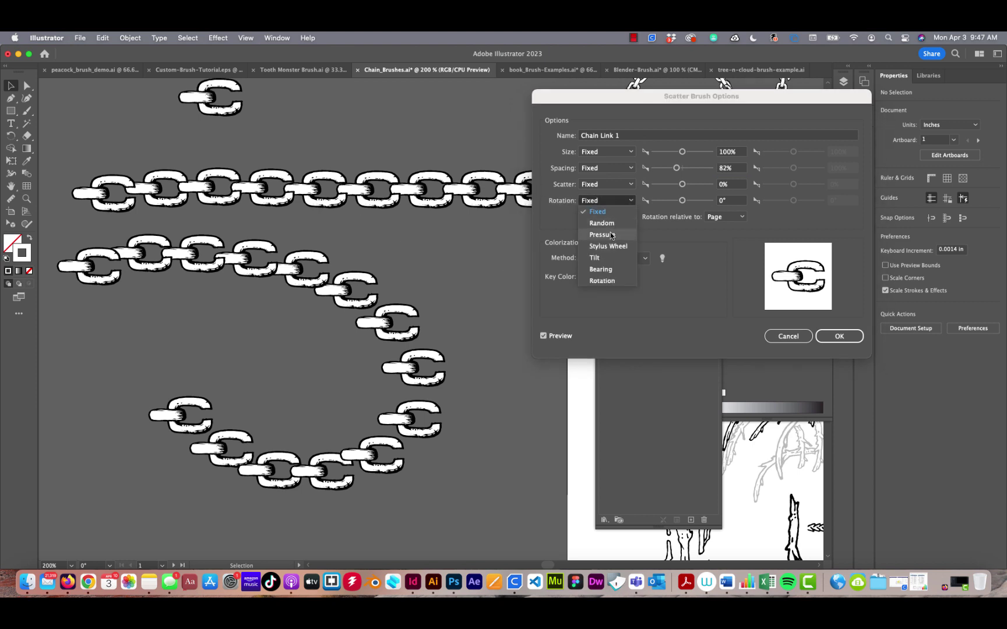
click(606, 258)
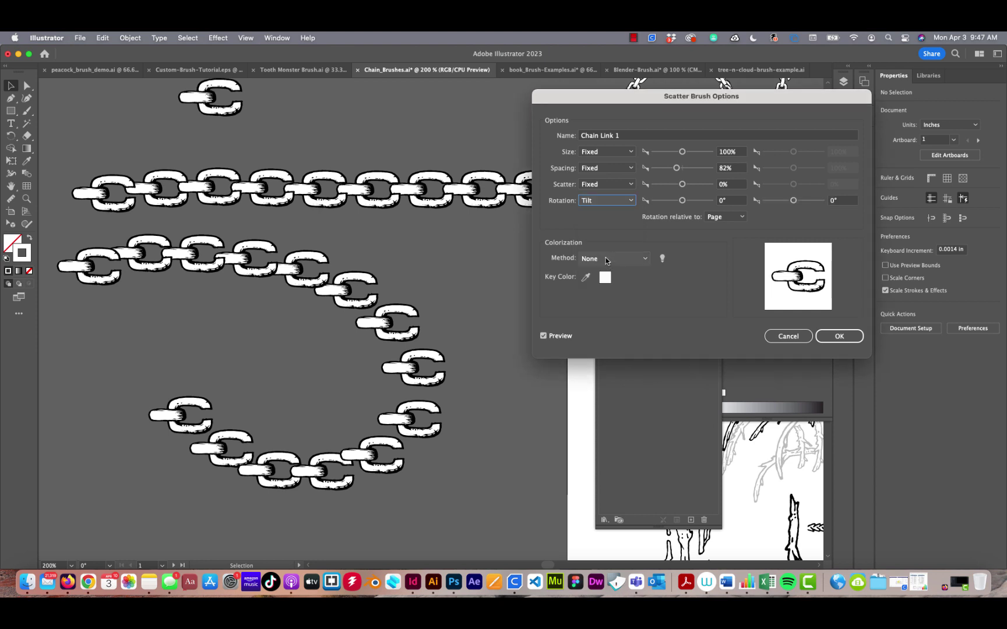
click(611, 202)
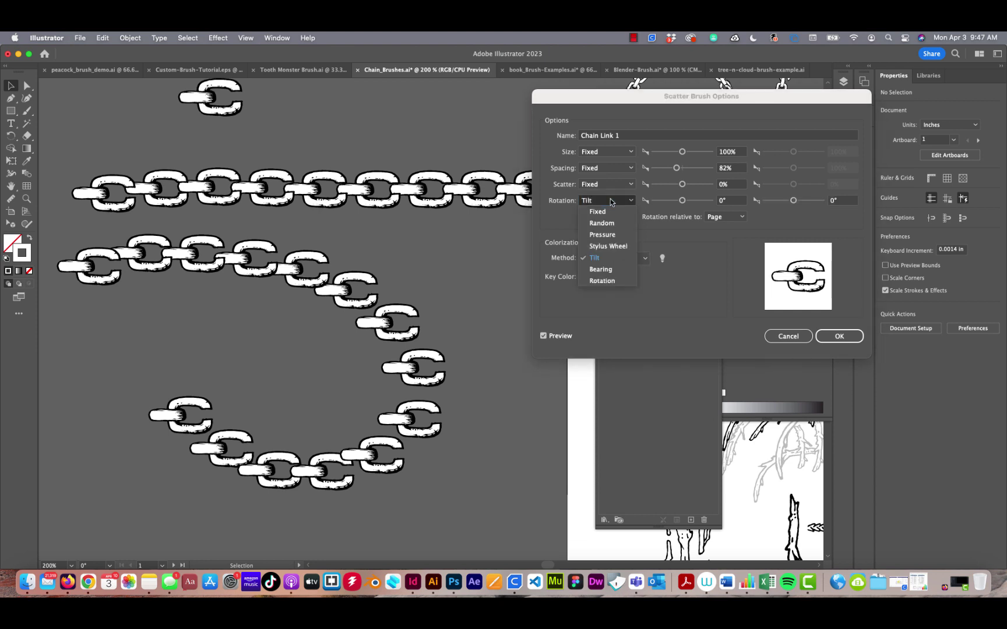
click(610, 284)
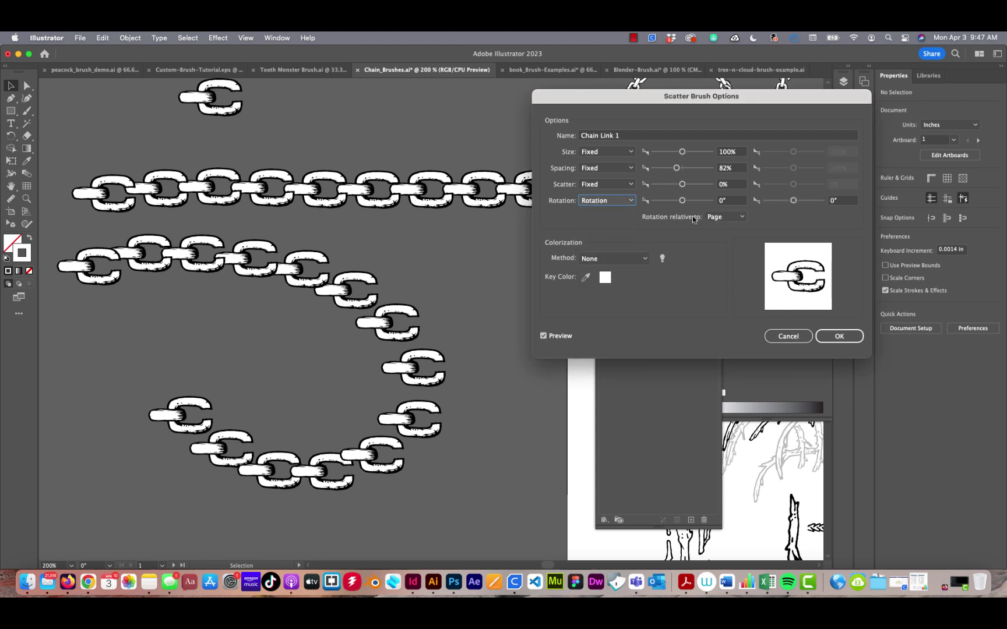
click(627, 202)
click(594, 211)
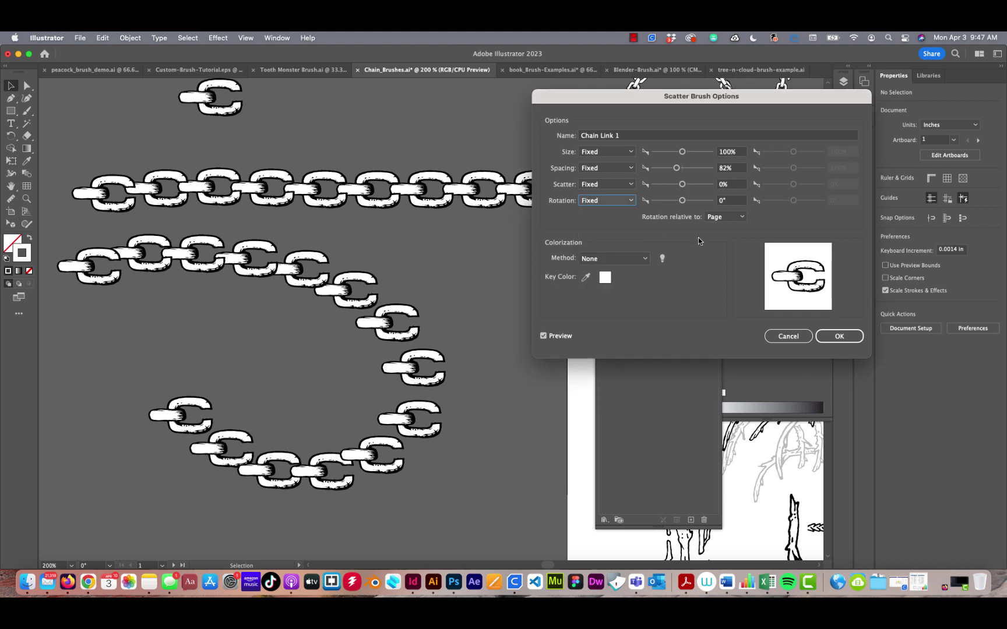
Make the brush rotation relative to Path, and set its size to 72% and spacing to 53%.
click(736, 216)
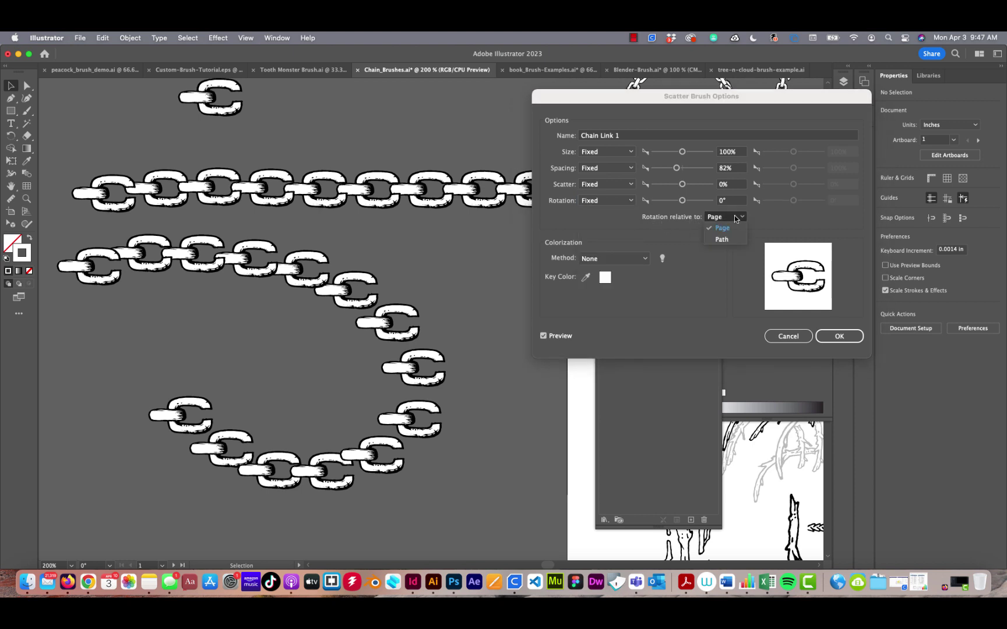
click(722, 240)
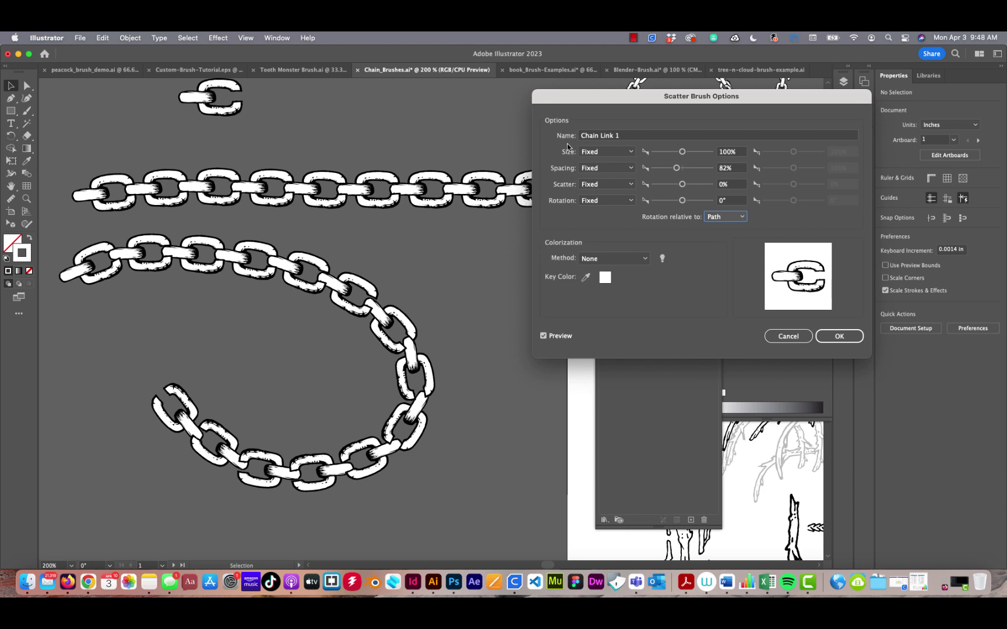
drag(682, 152, 670, 170)
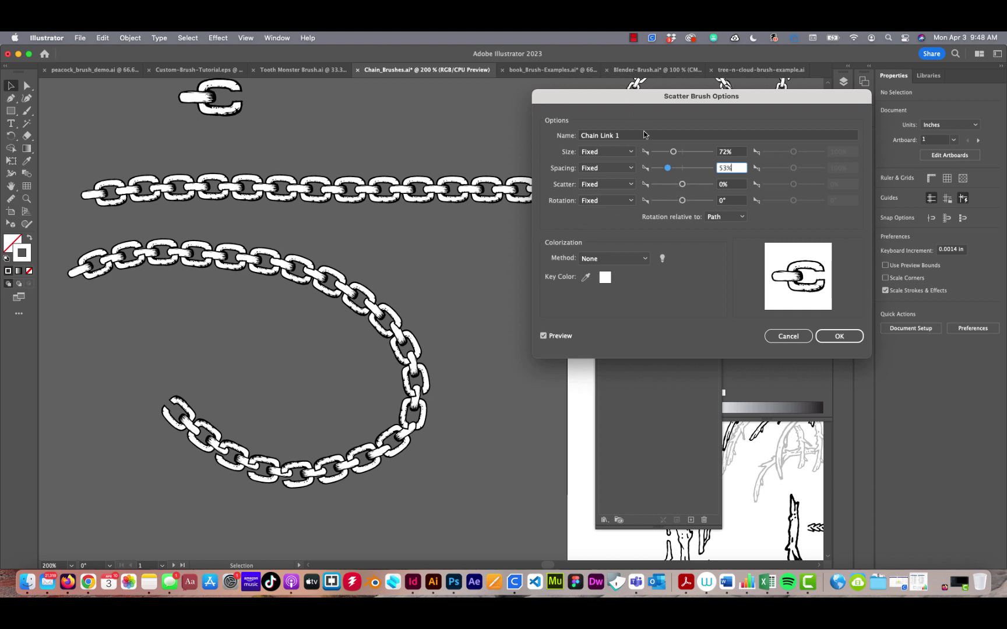
Try Random scatter for the chain brush, ranging from -97% to 122%.
drag(682, 185, 693, 189)
click(618, 185)
click(600, 260)
drag(786, 189, 776, 196)
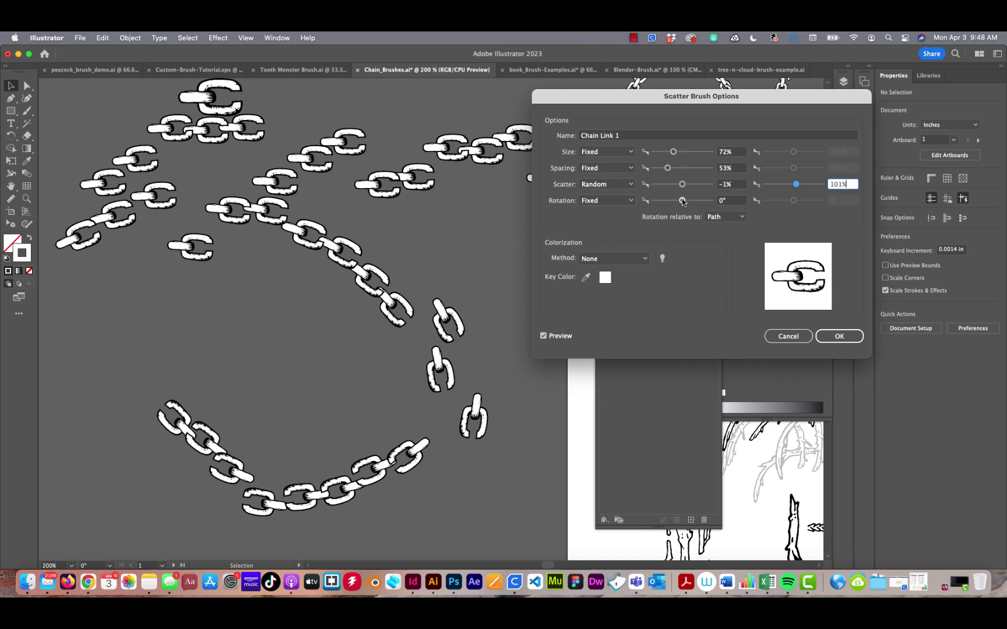
drag(682, 184, 679, 186)
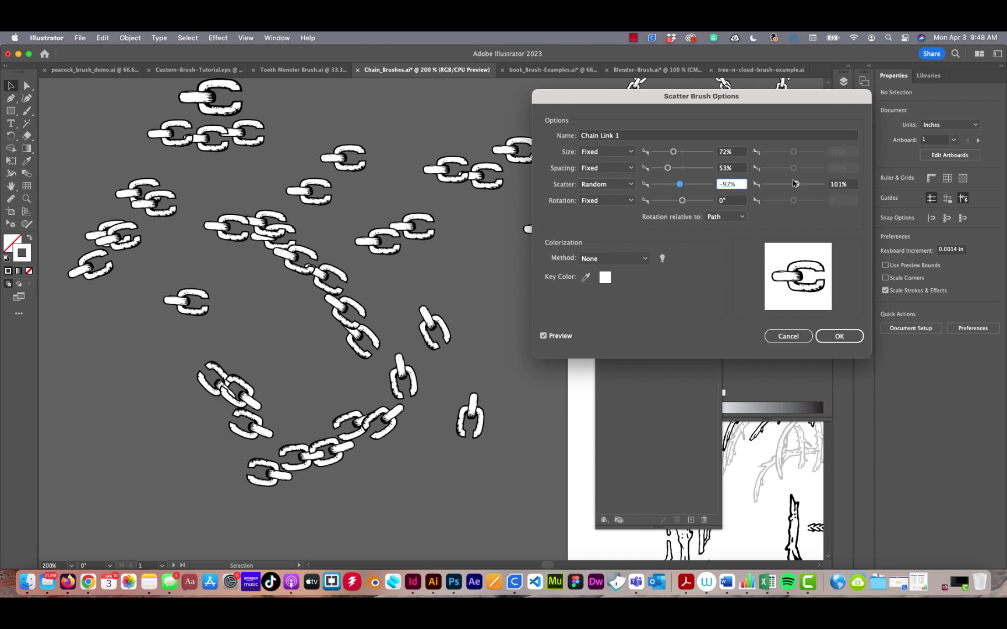
drag(795, 184, 800, 185)
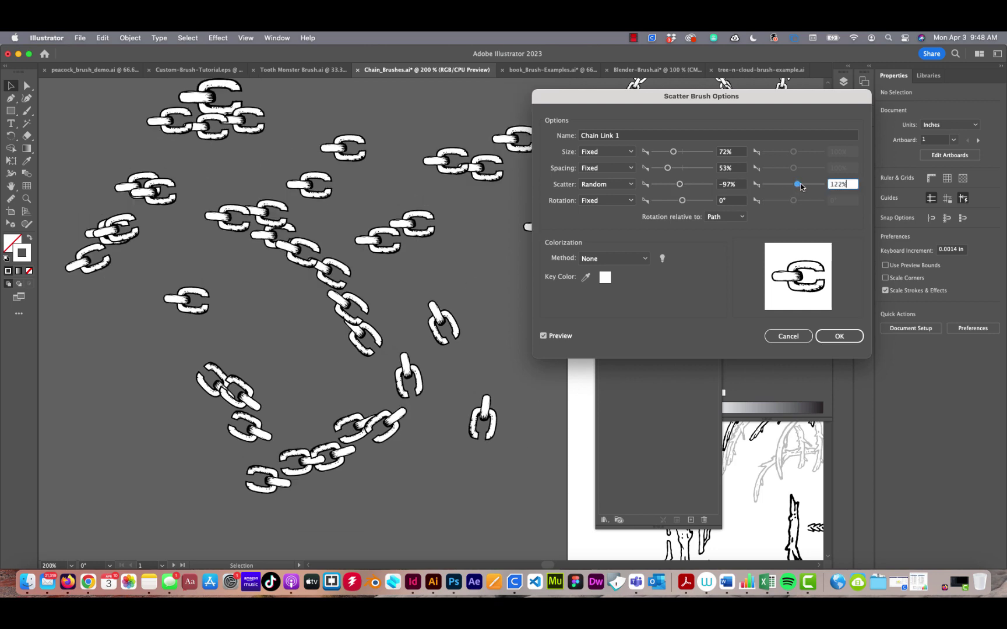
Return the brush's scatter to Fixed at 0%.
click(594, 185)
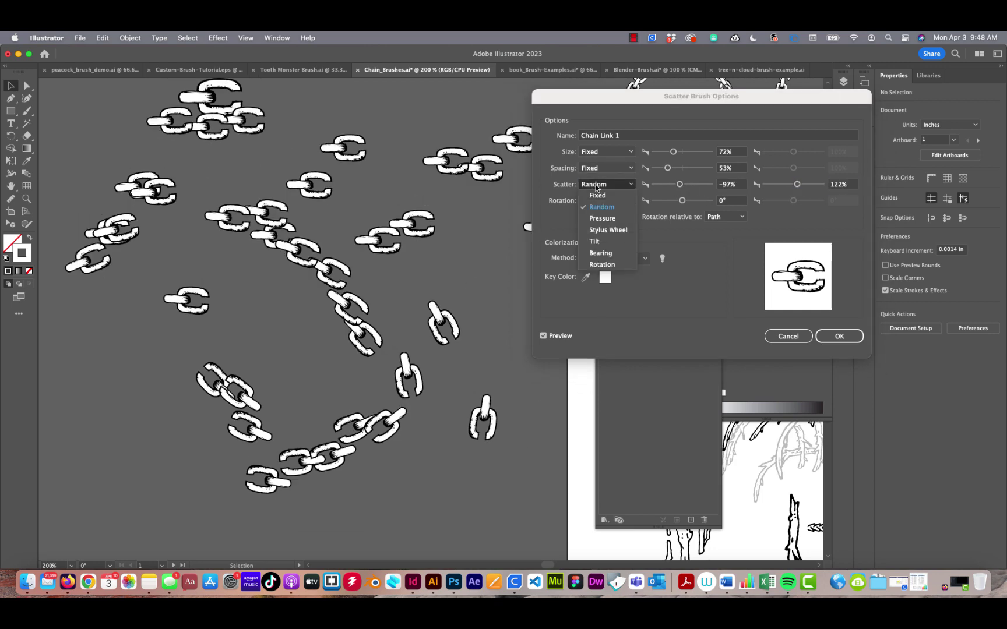
click(596, 196)
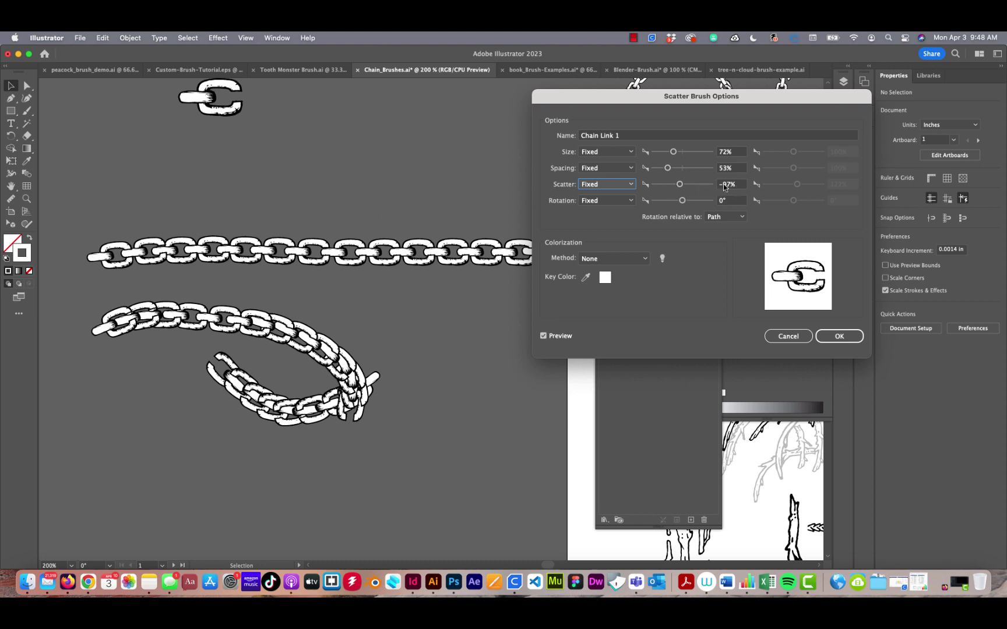
click(724, 185)
text(0)
key(Tab)
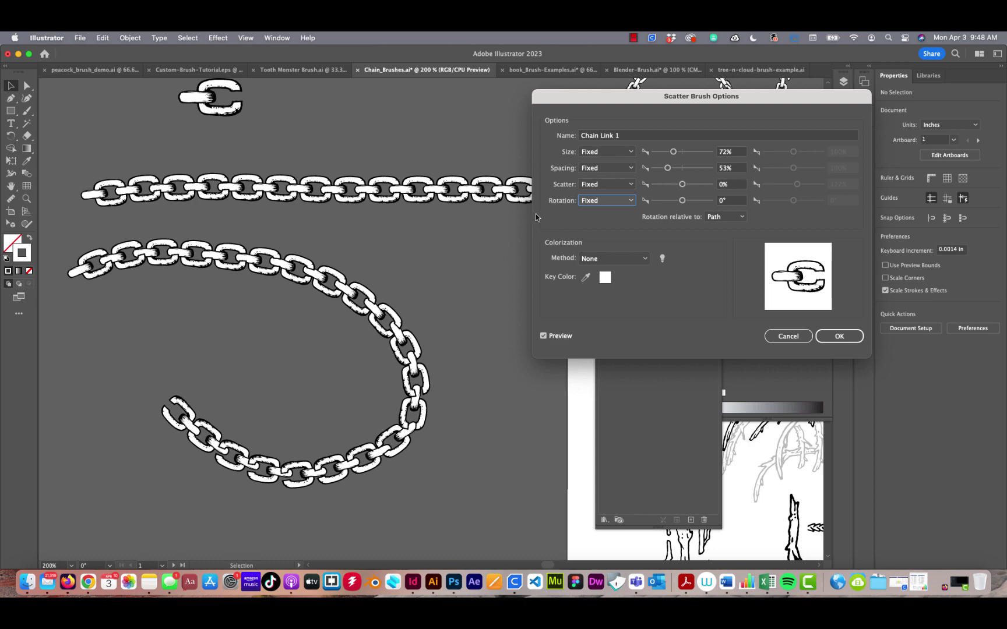
Try a fixed brush rotation of 54°, and reset the angle to 0°.
drag(682, 200, 688, 202)
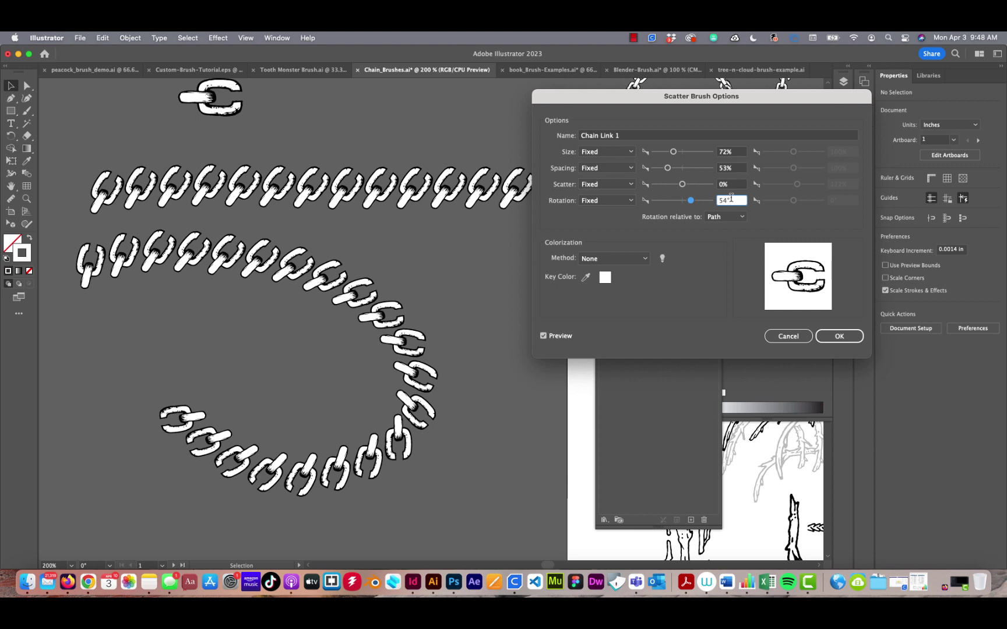
drag(733, 201, 703, 198)
text(0)
key(Tab)
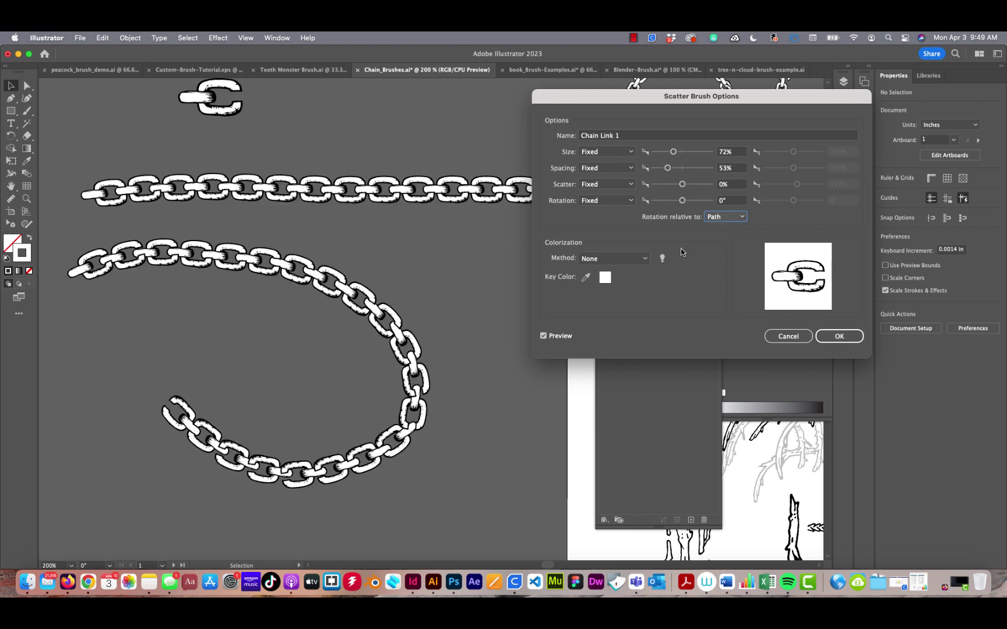
Set the chain brush's colorization method to Hue Shift and apply the change to the existing strokes.
click(643, 262)
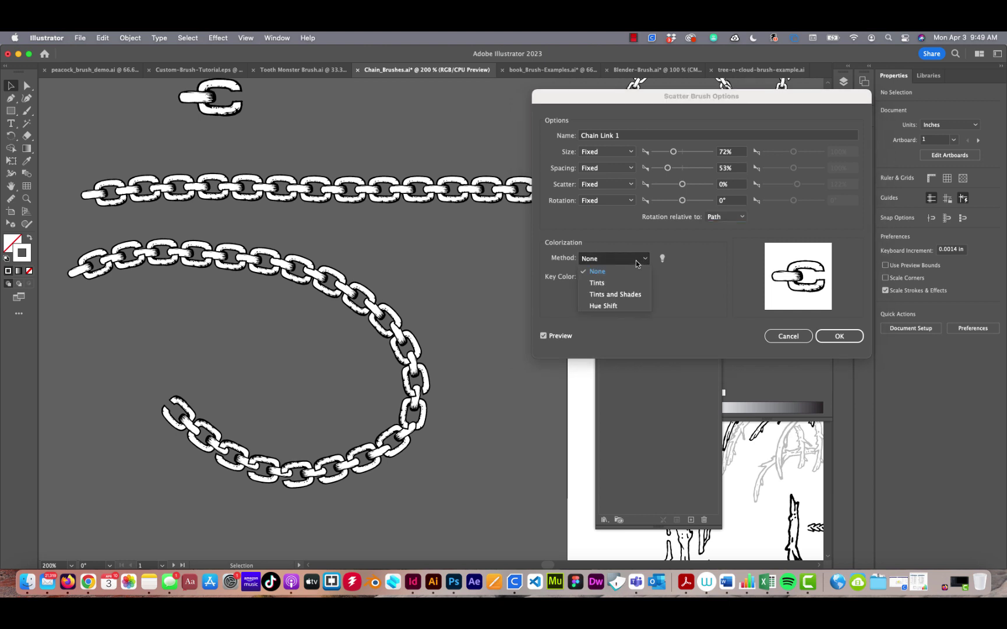
click(723, 354)
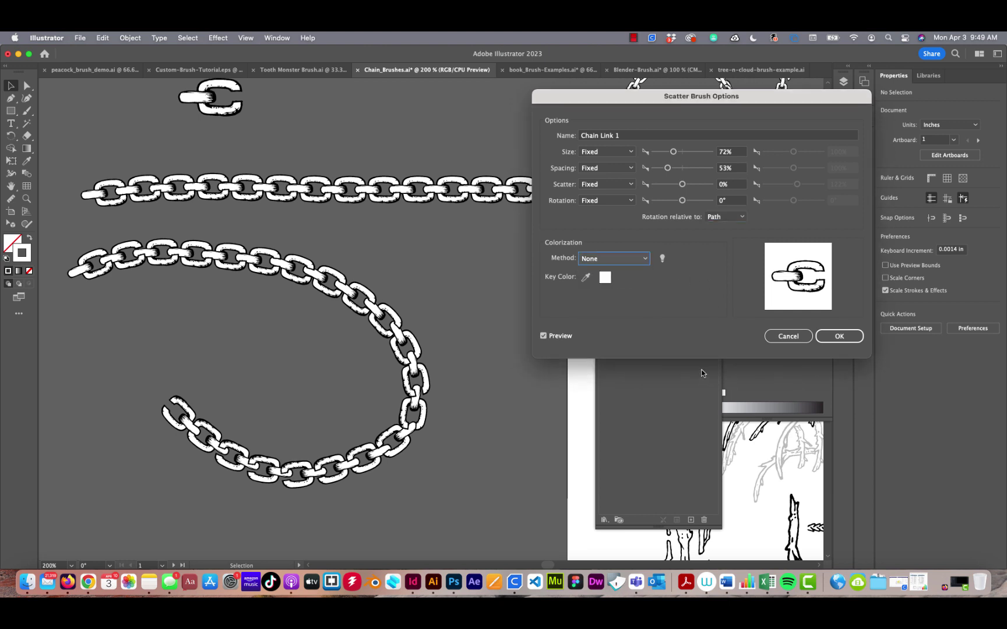
click(616, 261)
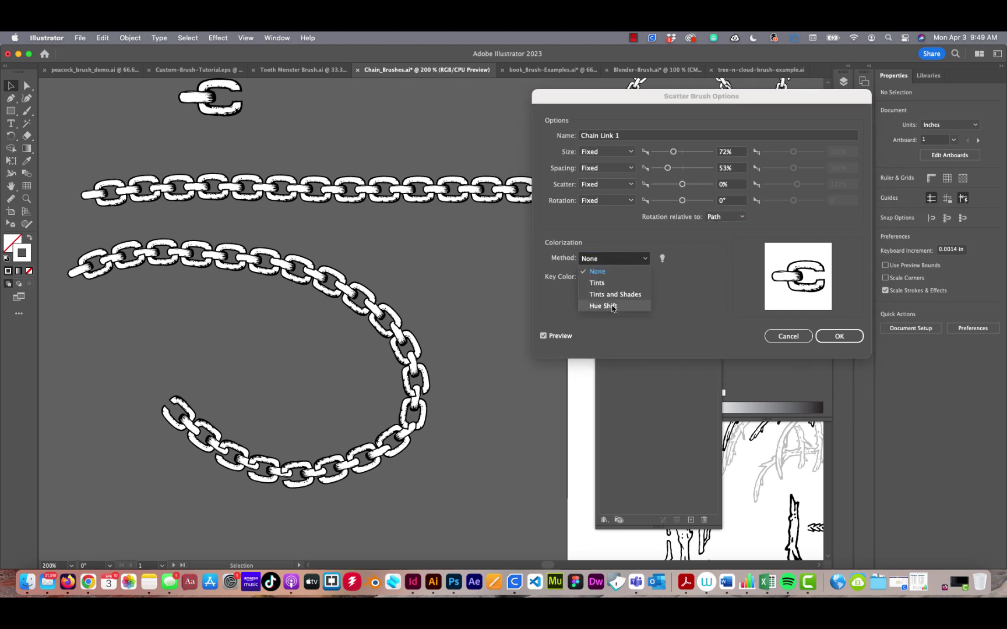
click(606, 306)
click(586, 277)
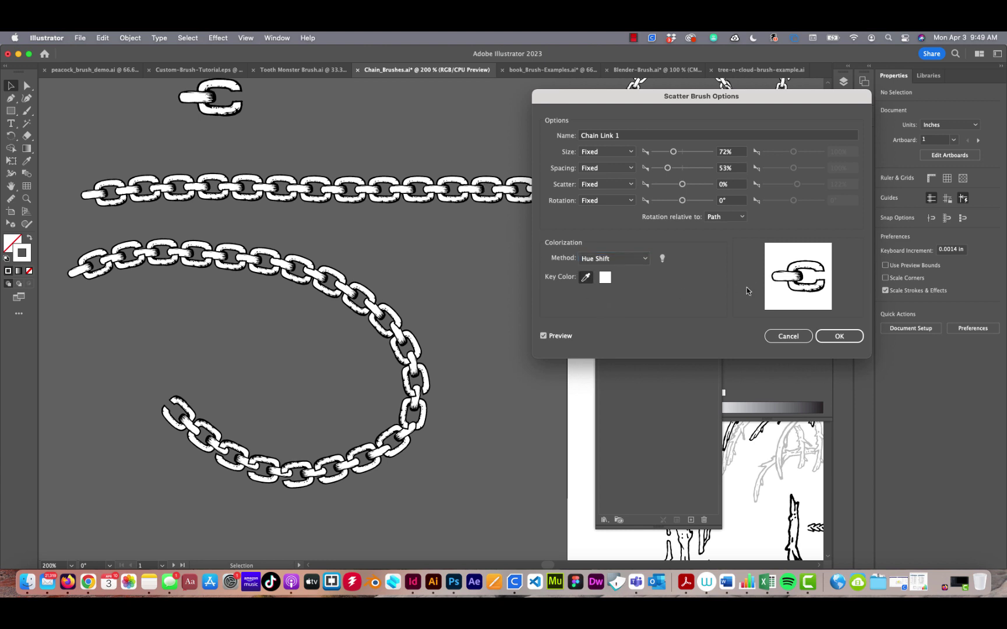
click(839, 336)
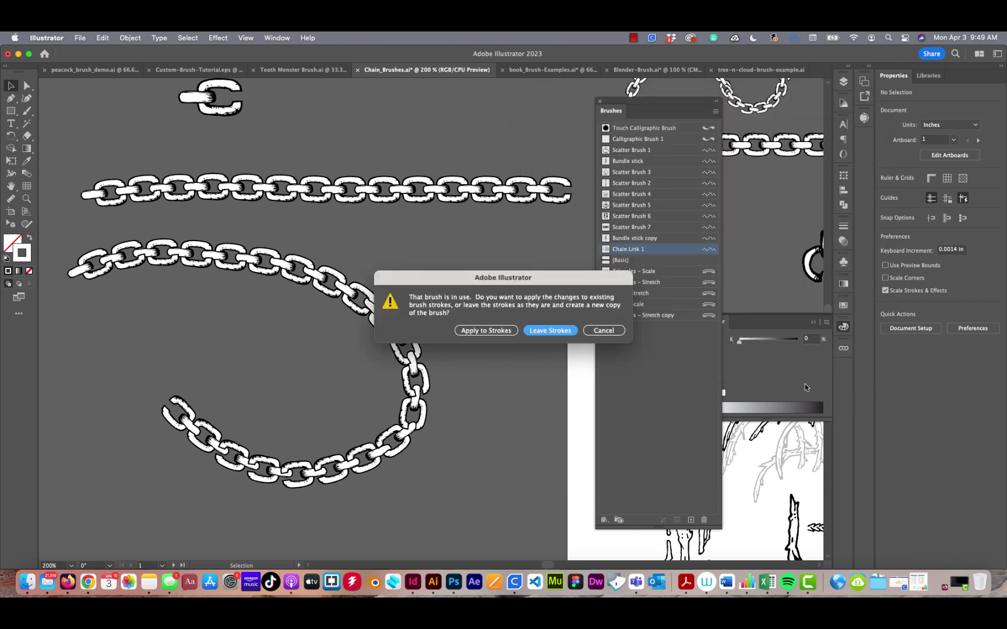
click(497, 330)
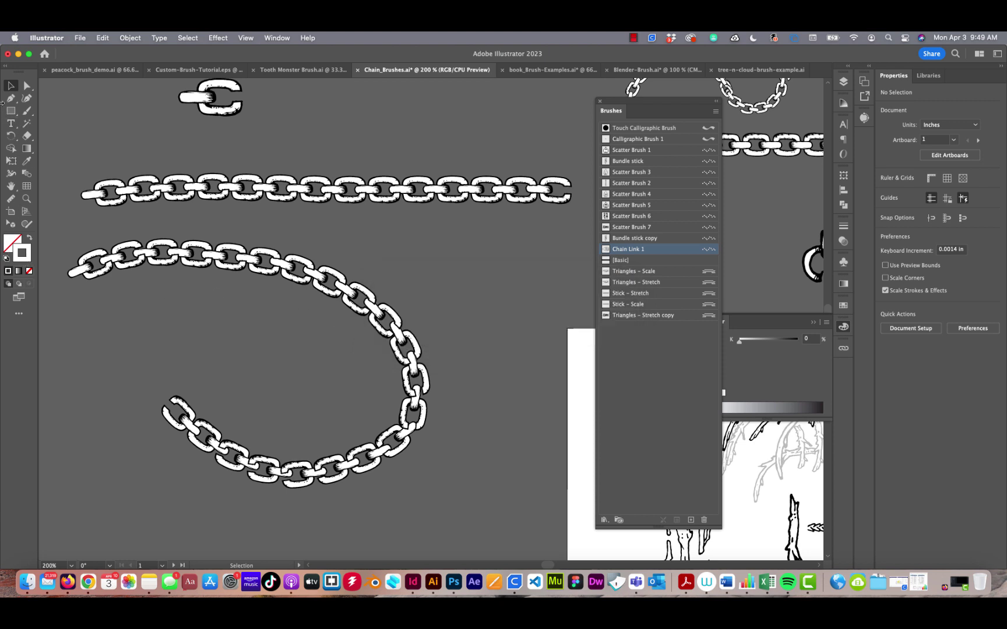
Recolor the strokes of both chains to a CMYK orange-brown of C 29.02, M 54.12, Y 100, K 11.76.
drag(143, 131, 227, 330)
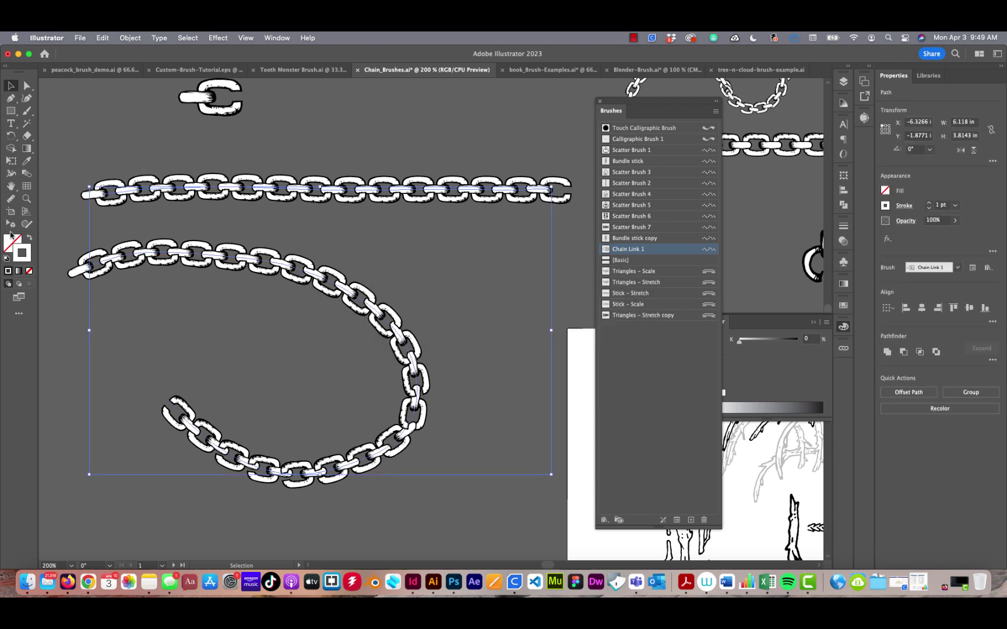
click(886, 209)
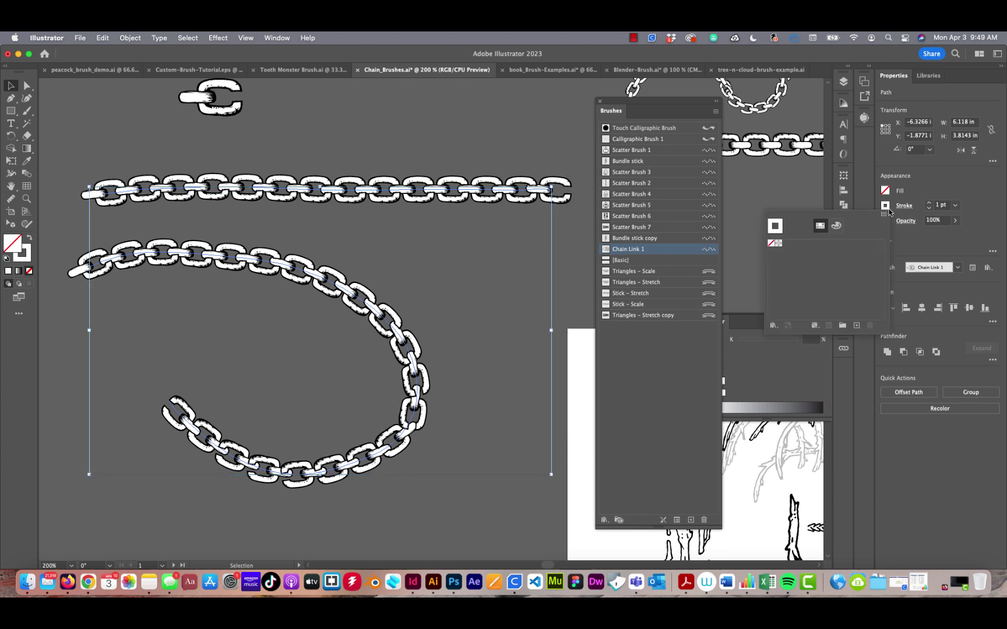
click(836, 226)
click(882, 215)
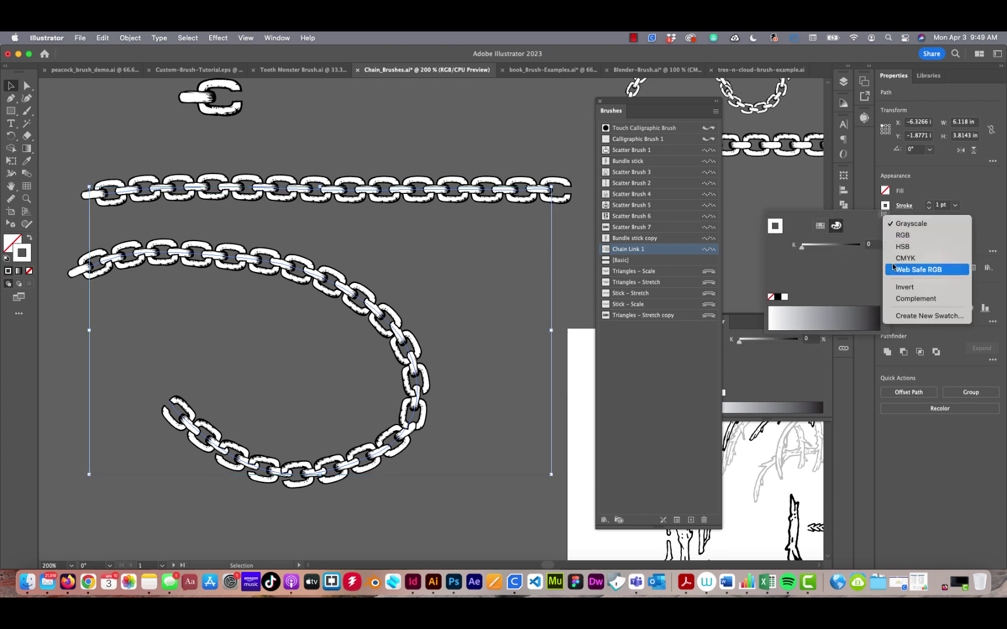
click(902, 258)
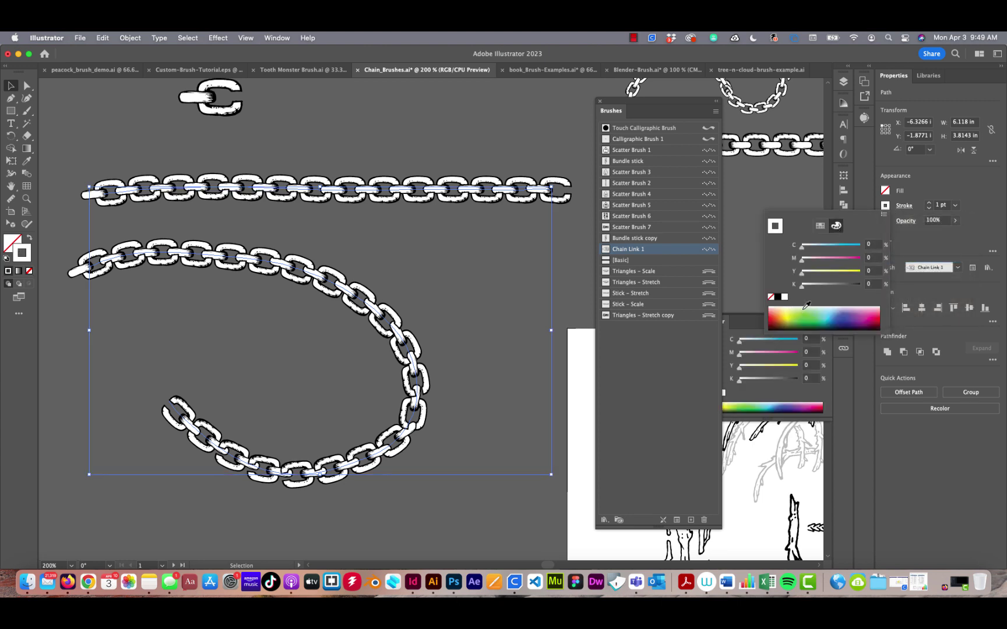
click(788, 316)
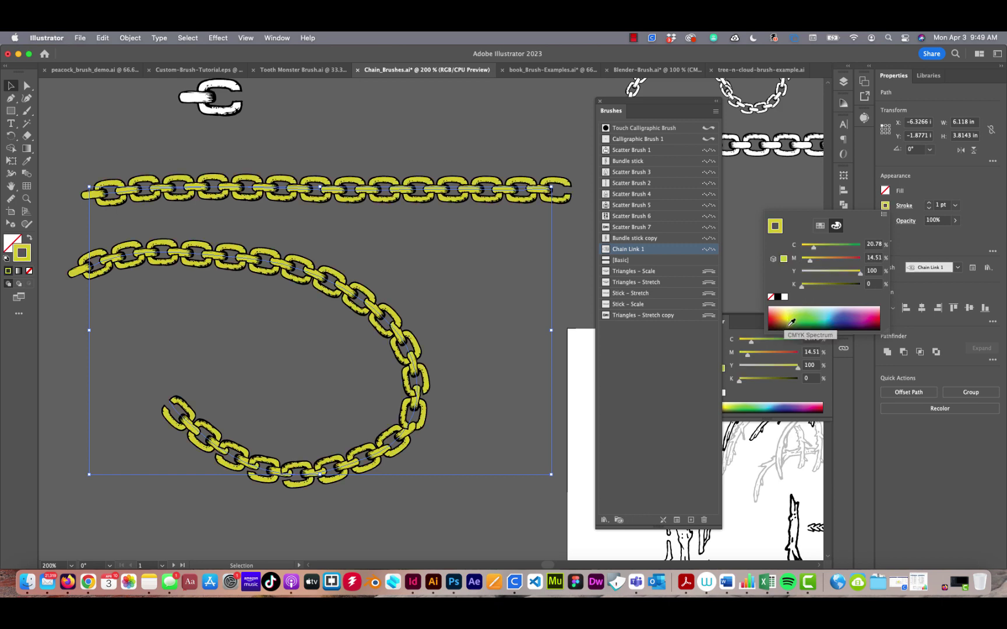
drag(793, 315, 785, 319)
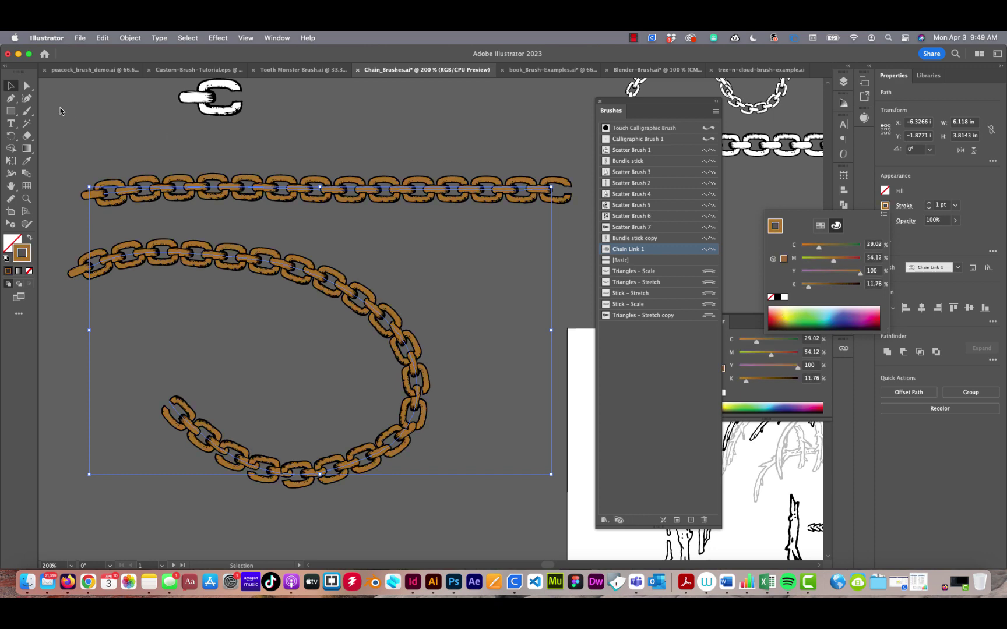
click(11, 86)
click(331, 122)
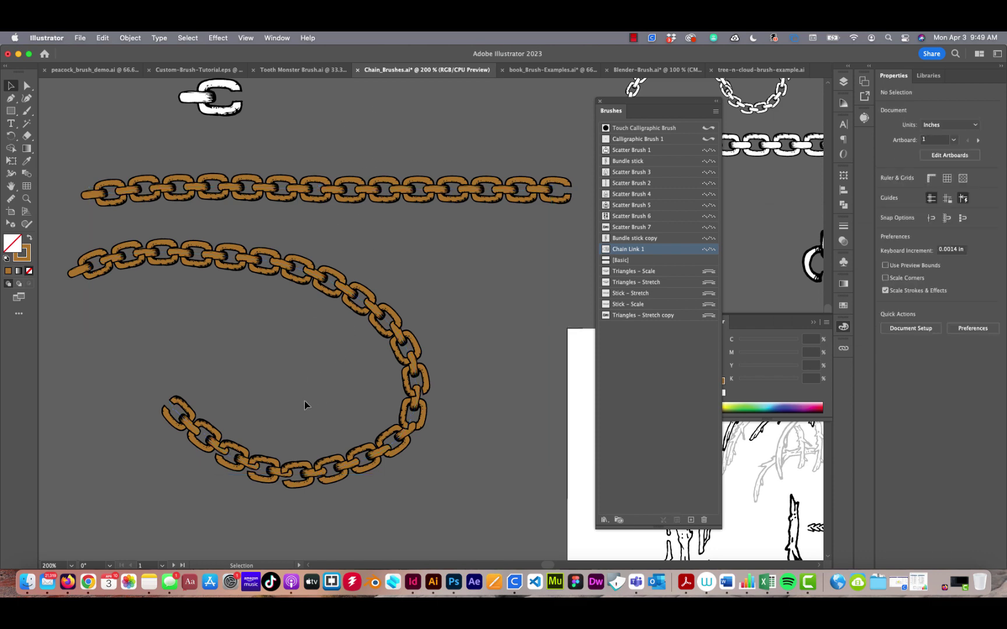
Examine the sample illustrations made with the chain, stick and shard brushes, including the chained hand on the dark red artboard.
key(super+minus)
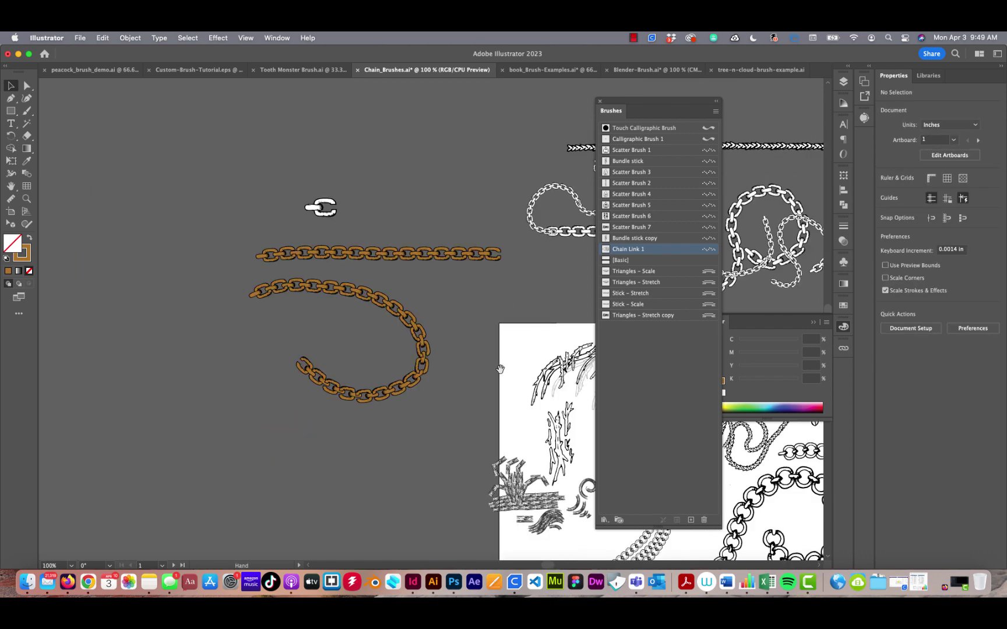
scroll(500, 368, down, 10)
scroll(499, 369, right, 15)
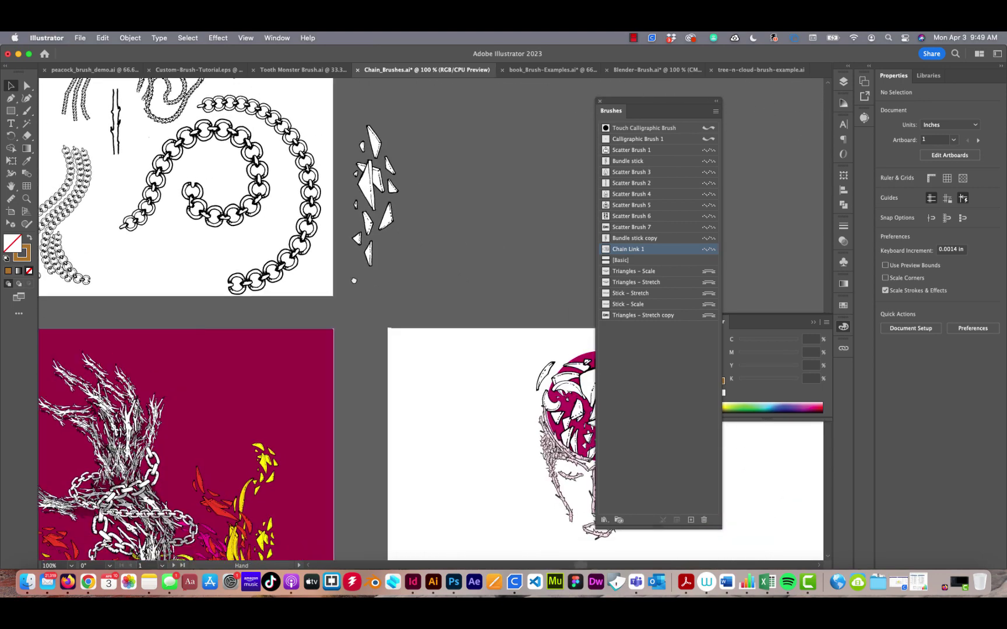
drag(354, 280, 172, 78)
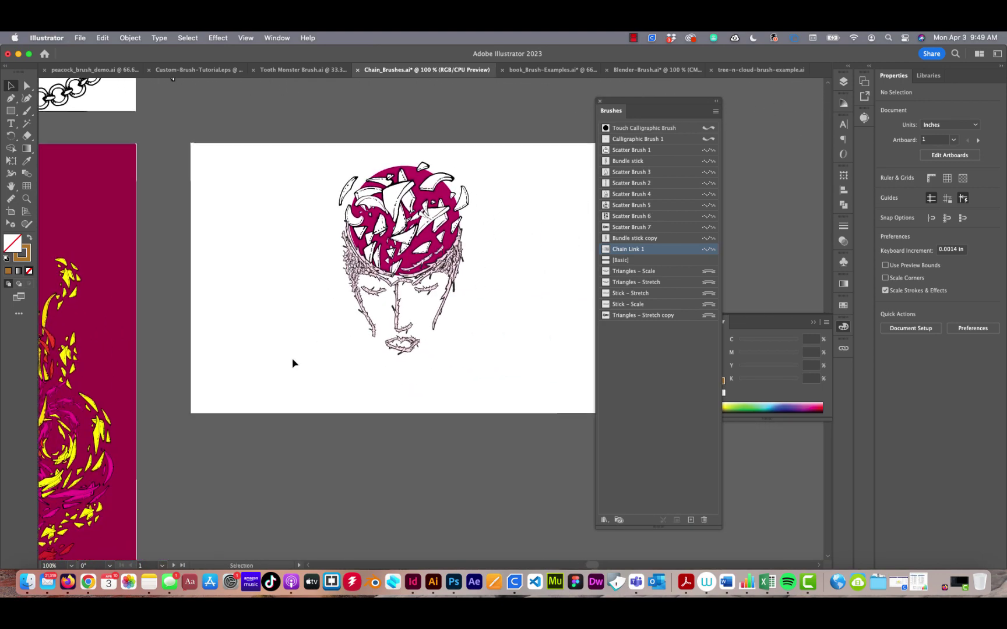
scroll(291, 363, left, 15)
scroll(379, 384, up, 5)
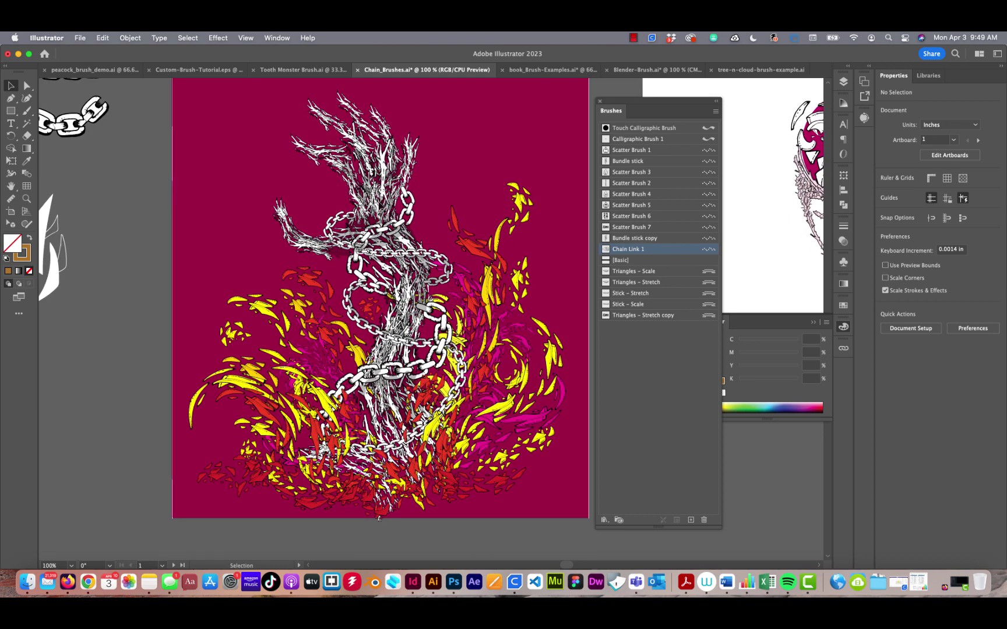
scroll(494, 247, up, 2)
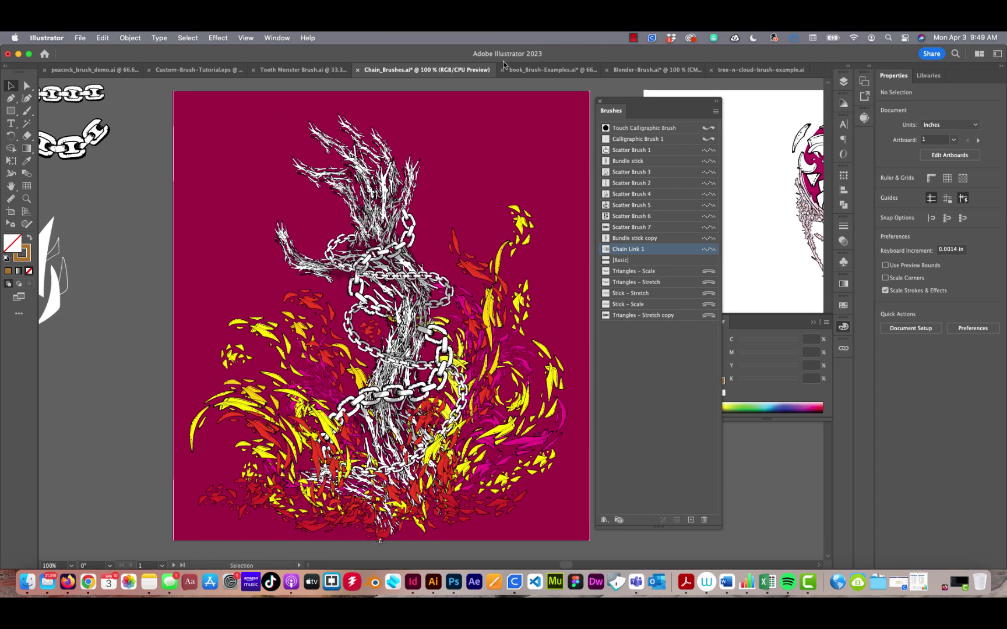
In Tooth Monster Brush.ai, move the tallest tooth up out of the row of teeth below the artboard.
click(292, 71)
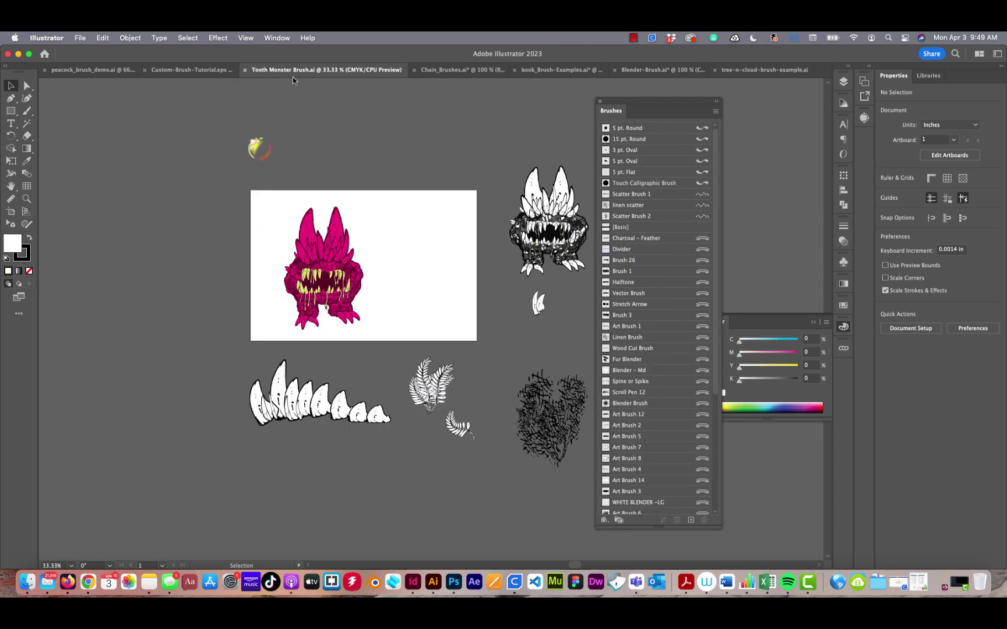
key(super+plus)
key(super+plus)
key(super+plus)
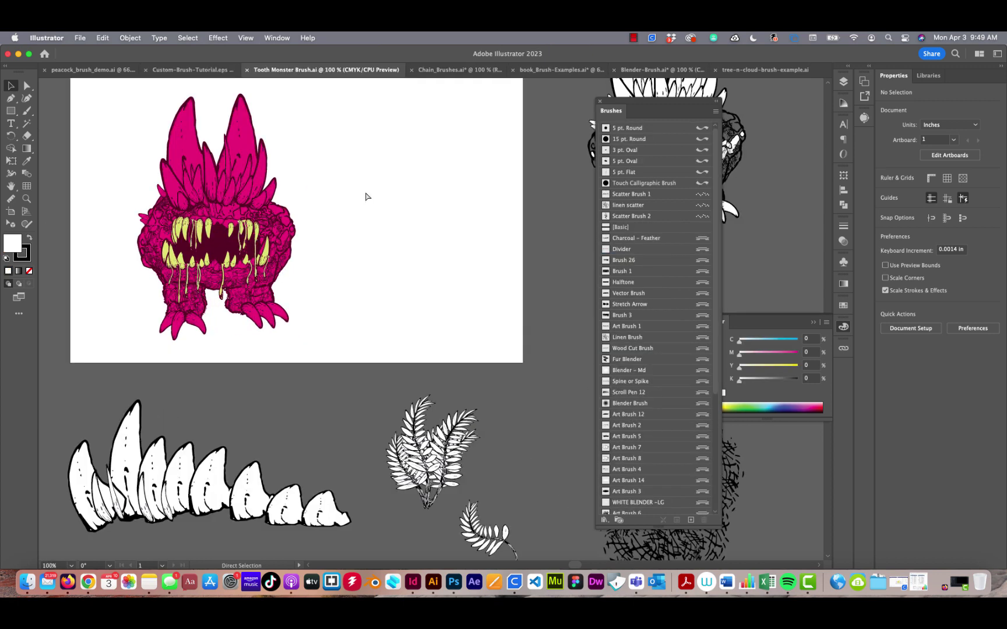
drag(222, 365, 479, 174)
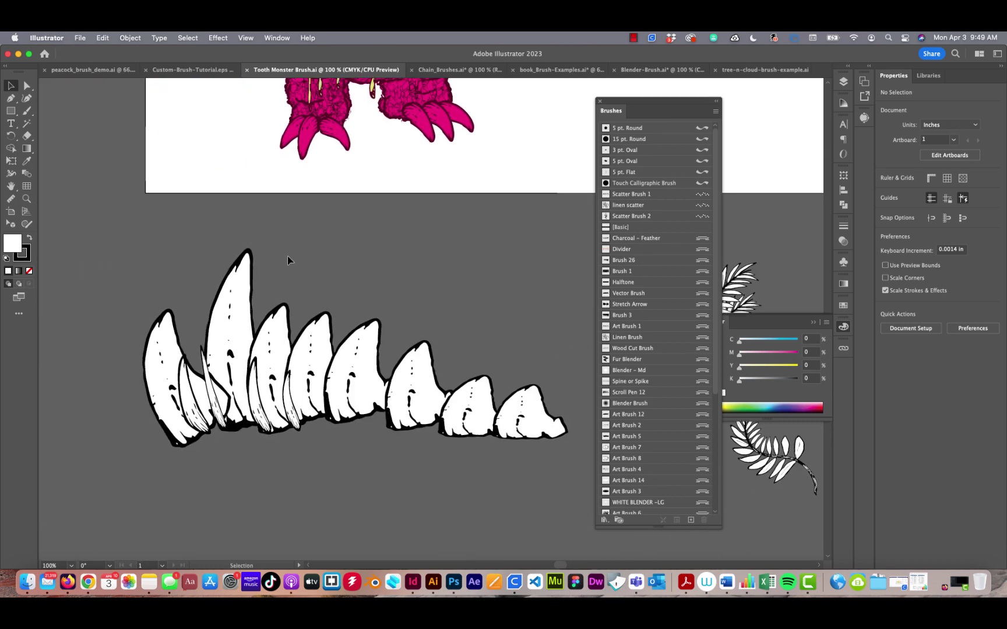
click(237, 313)
drag(238, 313, 210, 251)
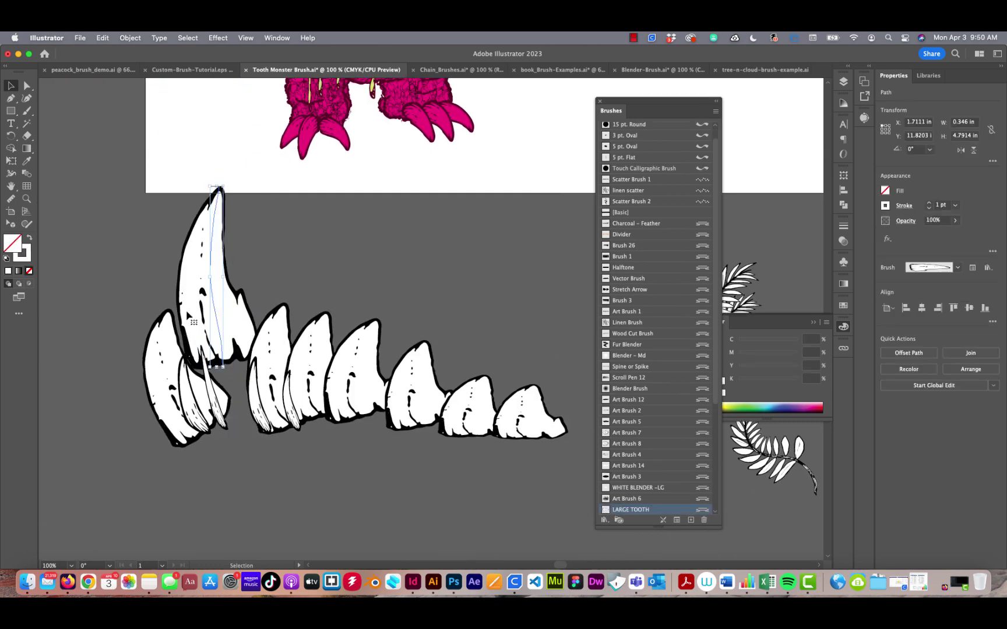
click(530, 413)
Try moving the pink monster group up and to the left on its artboard, and undo the move.
drag(483, 97, 477, 332)
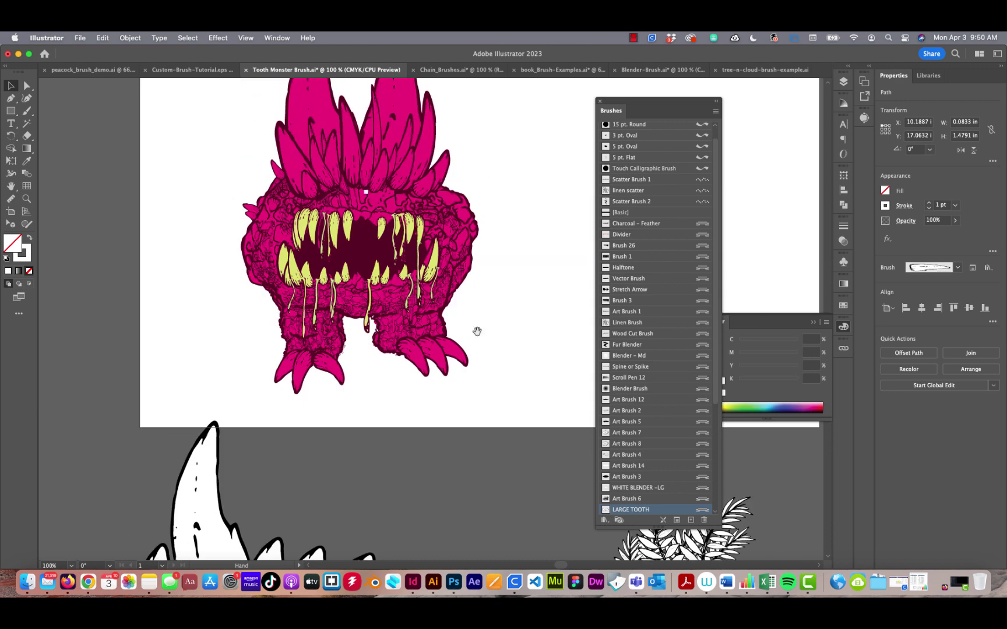
scroll(495, 262, up, 3)
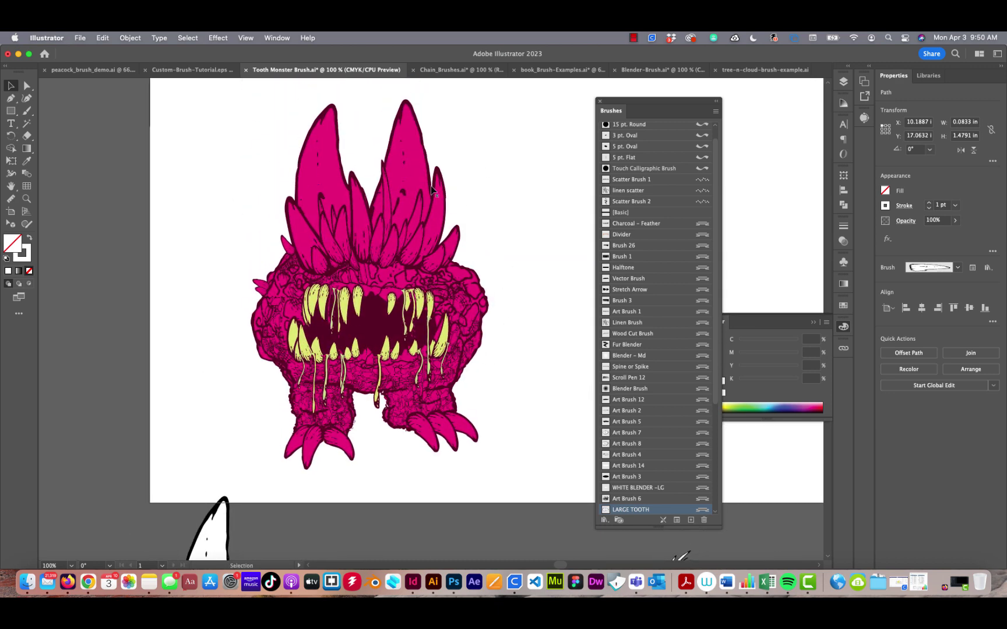
drag(315, 446, 216, 418)
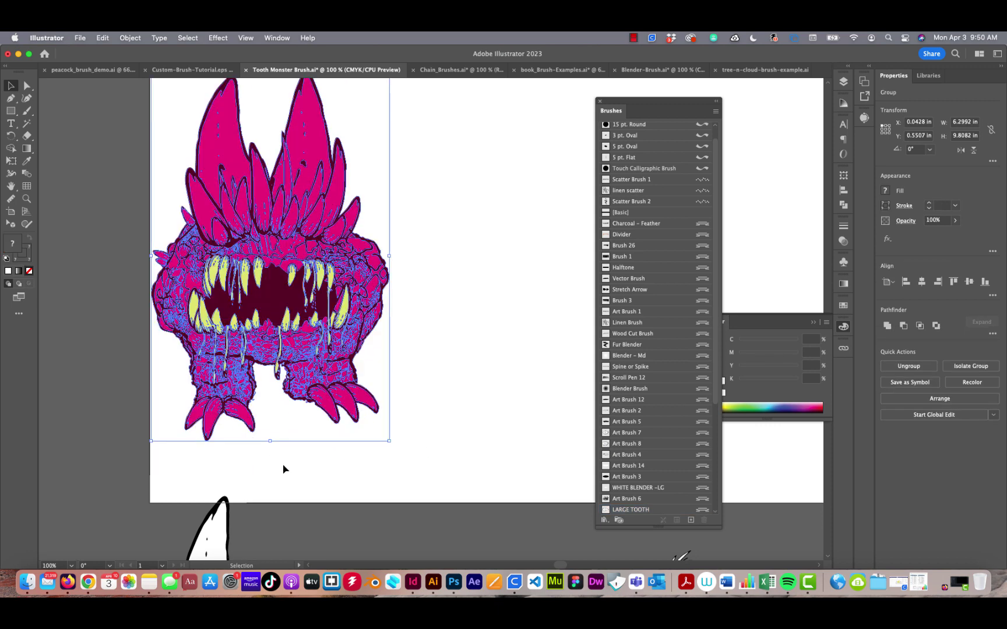
key(cmd+z)
click(522, 270)
Try moving the right horn off the black-and-white monster beside the artboard, and undo the move.
scroll(485, 293, right, 10)
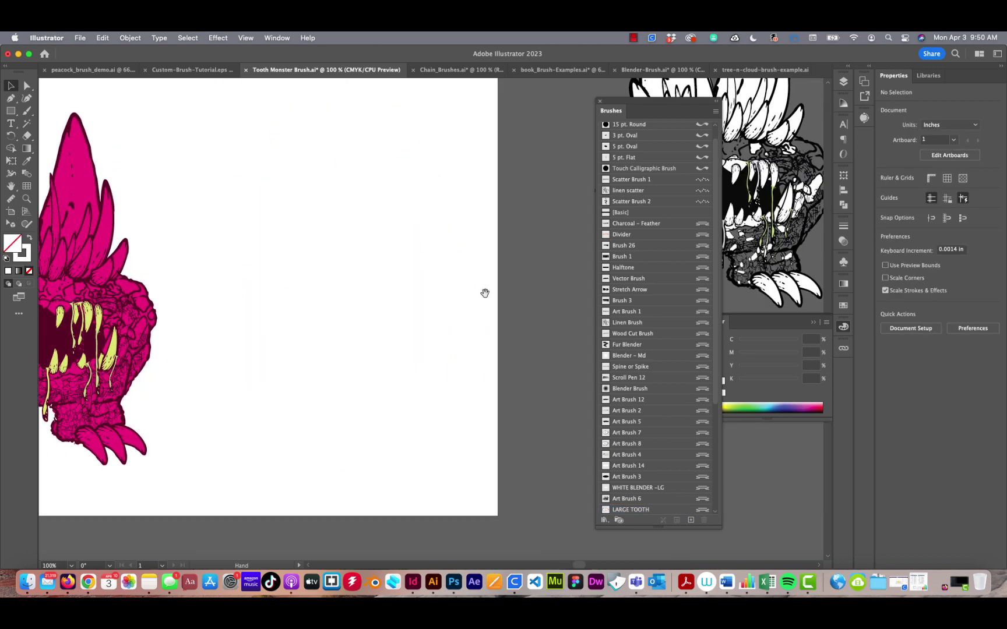
scroll(485, 293, right, 11)
scroll(484, 293, up, 3)
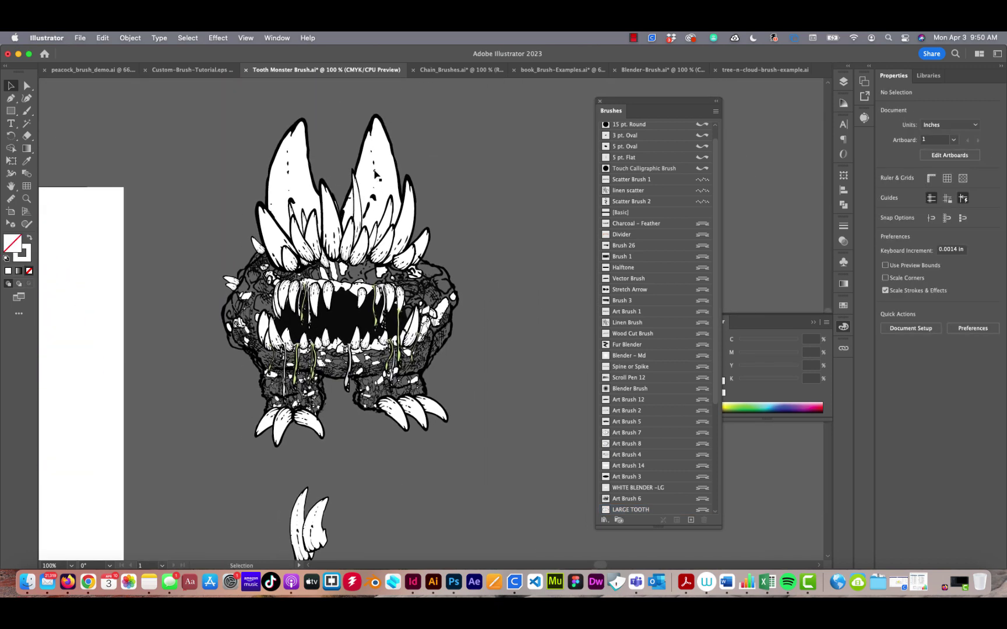
drag(374, 174, 479, 163)
key(super+z)
Examine the black-and-white monster's underlying brush paths in Outline view, and return to Preview.
key(super+y)
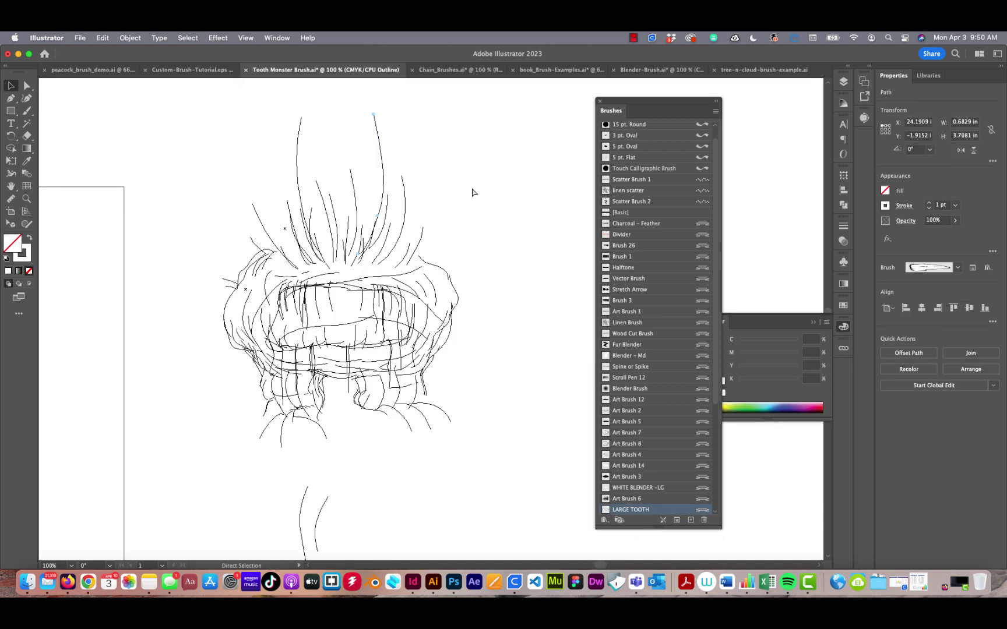
click(519, 289)
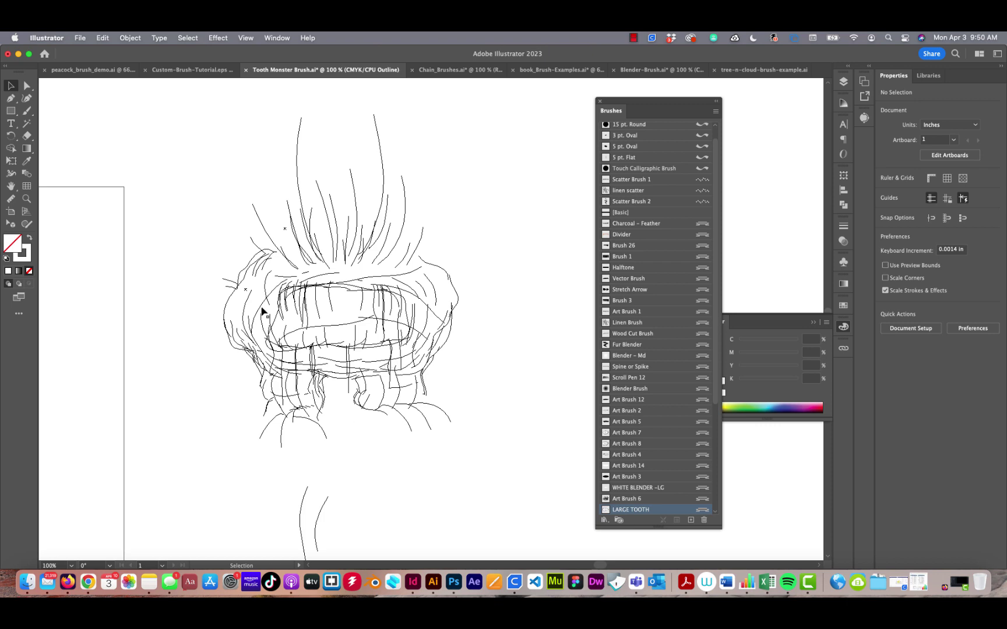
key(a)
key(super+y)
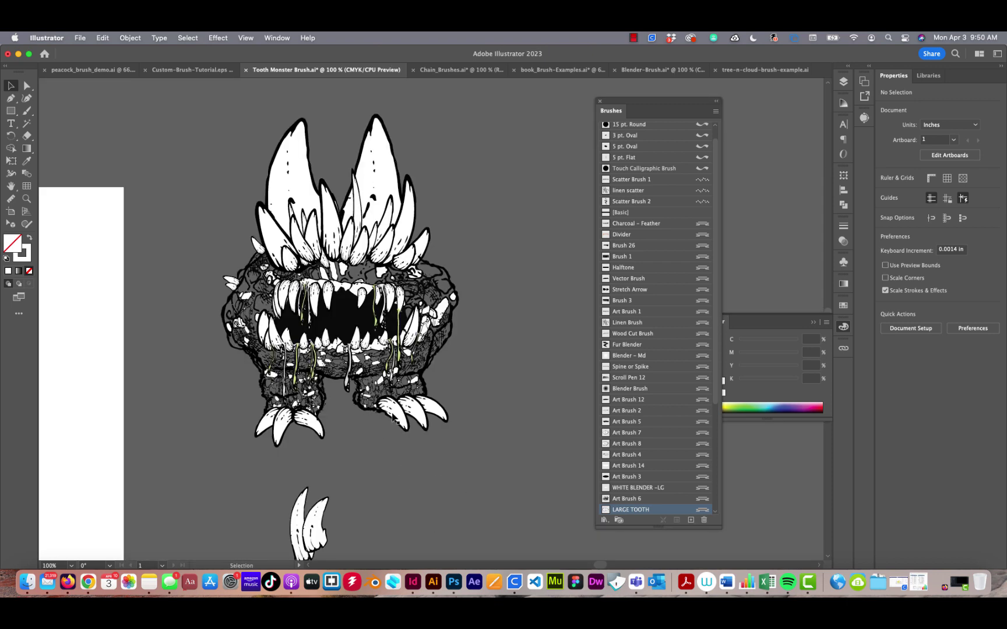
Move one black hatched brush stroke out of the crosshatch texture cluster to the empty area on its right.
scroll(413, 457, down, 8)
scroll(506, 318, down, 15)
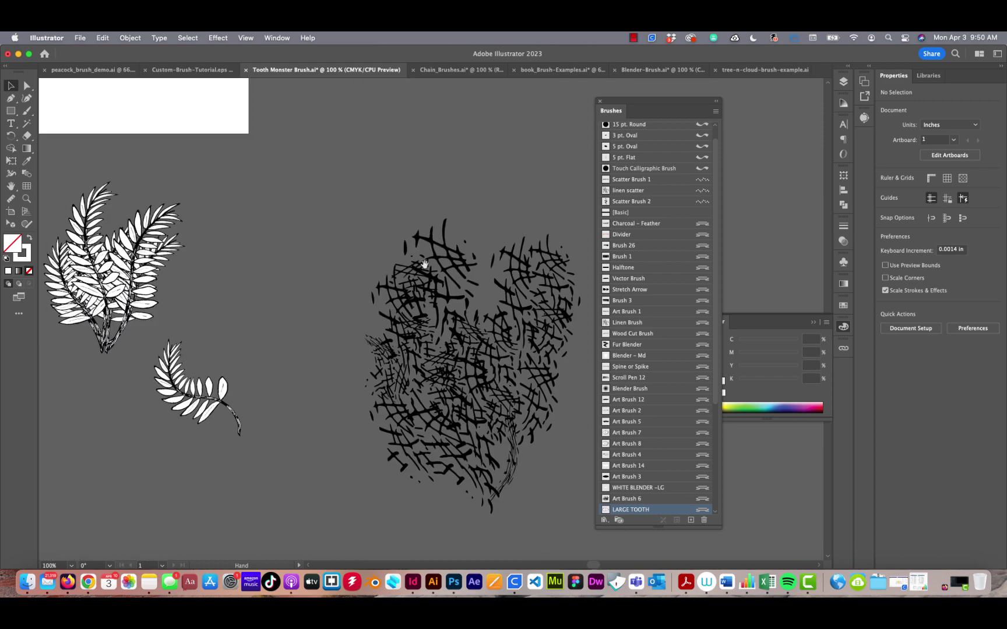
scroll(416, 209, right, 3)
drag(435, 196, 521, 179)
scroll(508, 215, right, 3)
drag(423, 206, 470, 215)
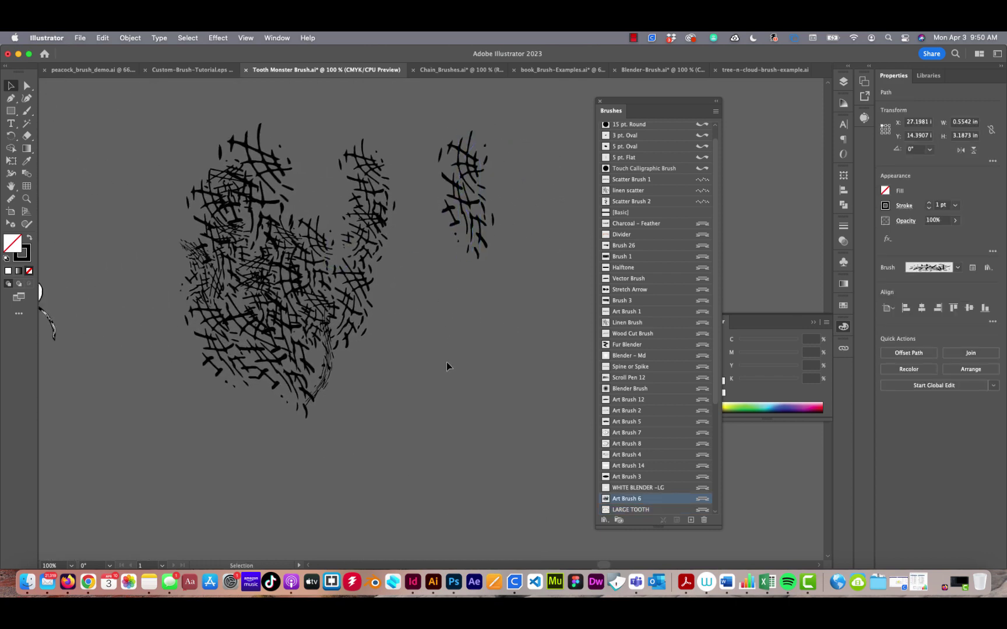
click(446, 362)
Stretch the single leafy branch below the fern cluster to about 2.85 in wide and 6.59 in high.
drag(239, 238, 431, 245)
scroll(290, 270, left, 5)
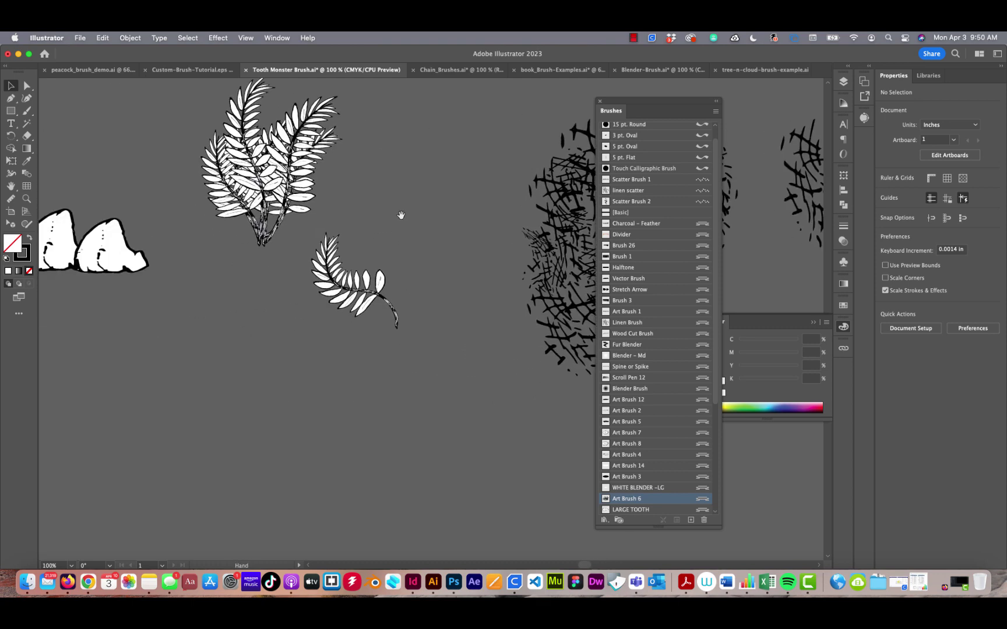
click(371, 300)
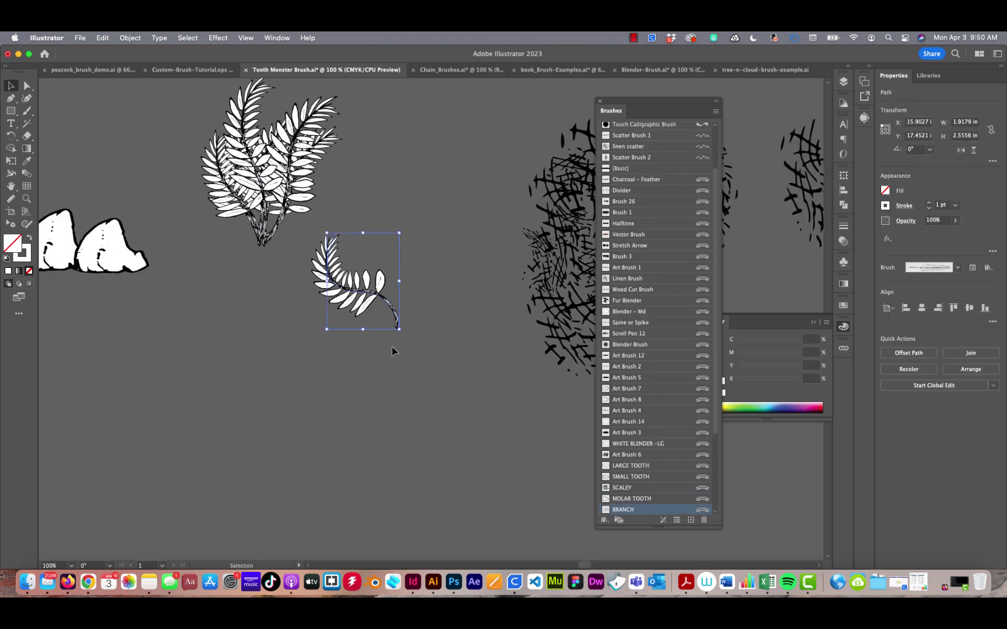
drag(398, 330, 440, 478)
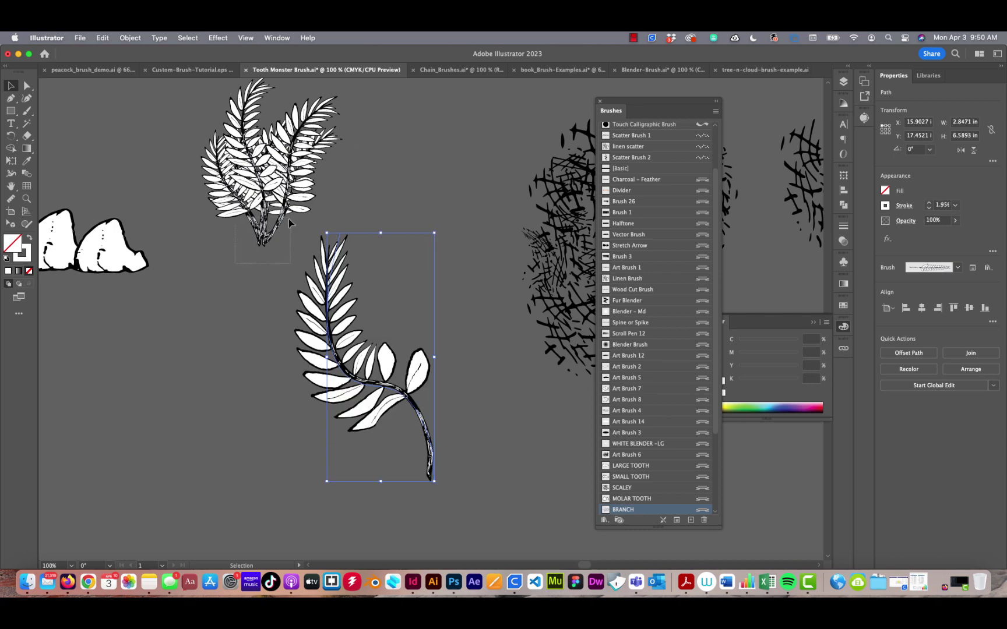
Move the white fern cluster down beside the stem of the single leafy branch and deselect it.
drag(265, 244, 234, 461)
click(519, 344)
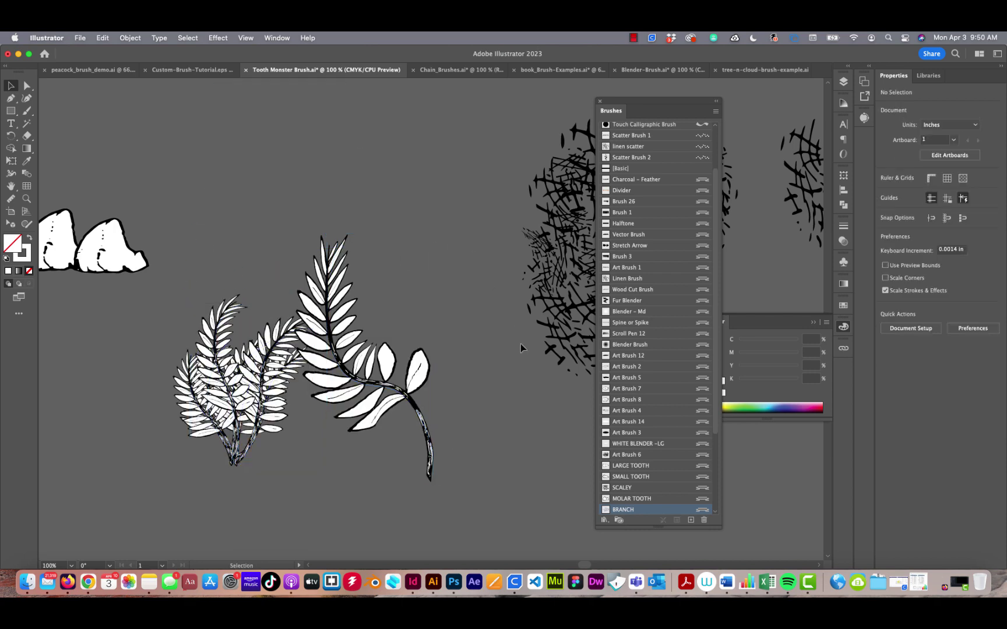
key(super+minus)
key(super+minus)
key(super+minus)
drag(438, 245, 396, 328)
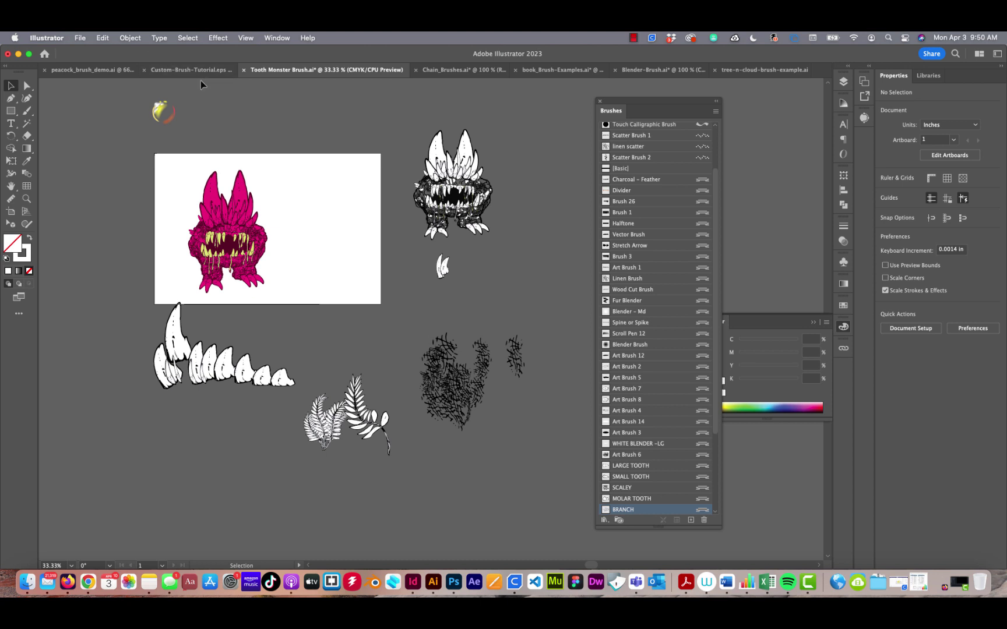
Switch to the peacock_brush_demo.ai document and bring the loose feather drawings beside the colored peacock into view.
click(190, 70)
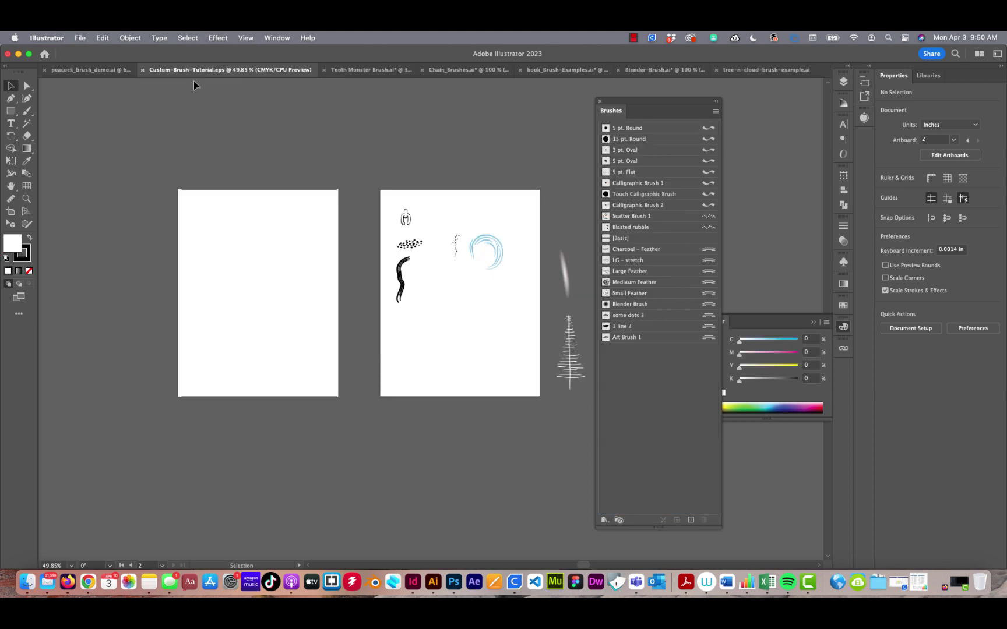
click(85, 68)
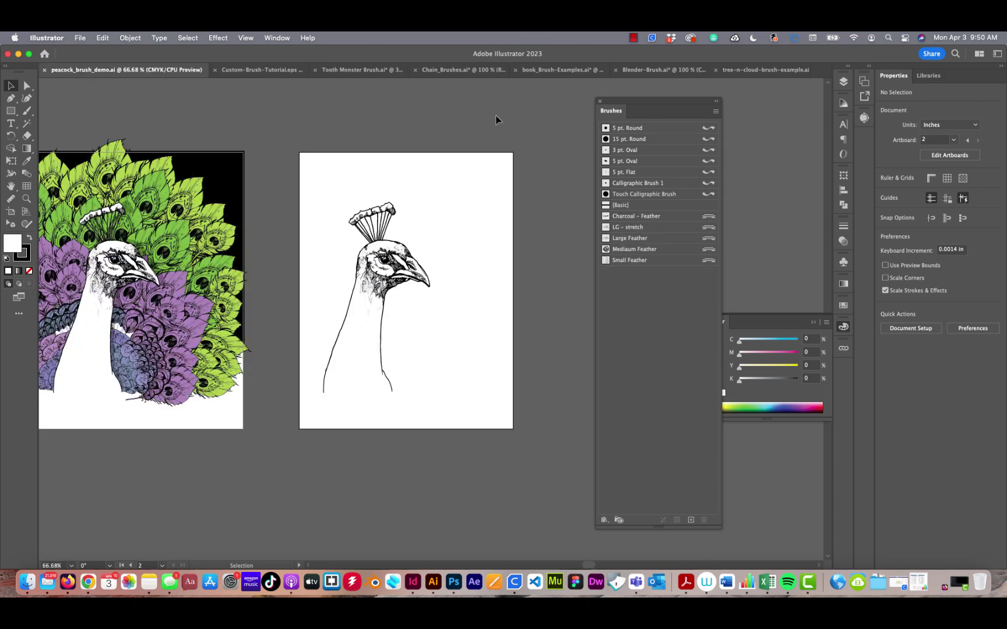
drag(158, 267, 527, 176)
Move the rounded medium feather below the long peacock feather, clear of the artboard.
click(366, 257)
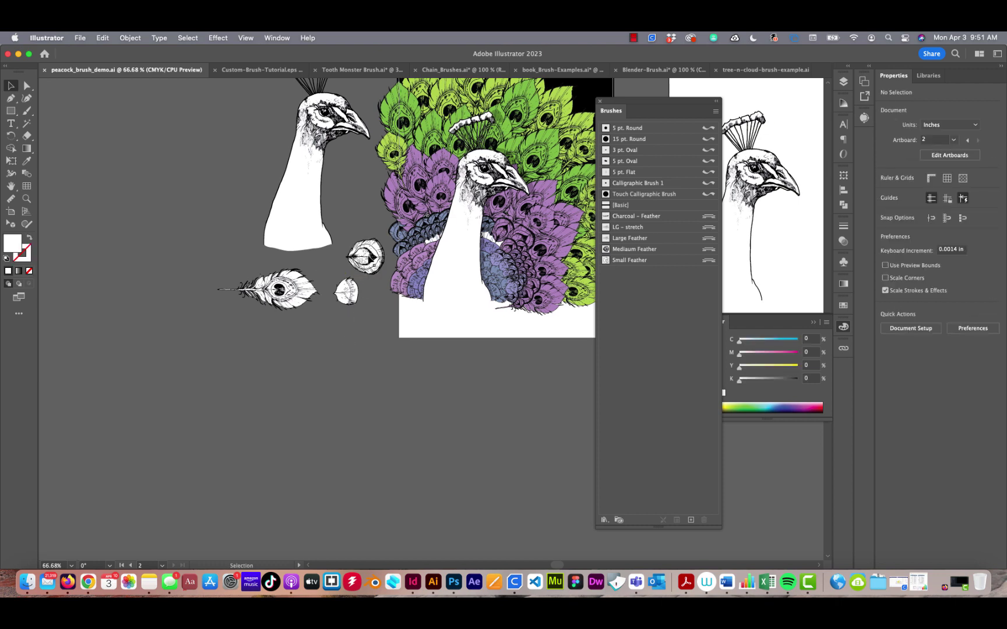
drag(366, 257, 312, 342)
click(367, 371)
drag(448, 359, 337, 333)
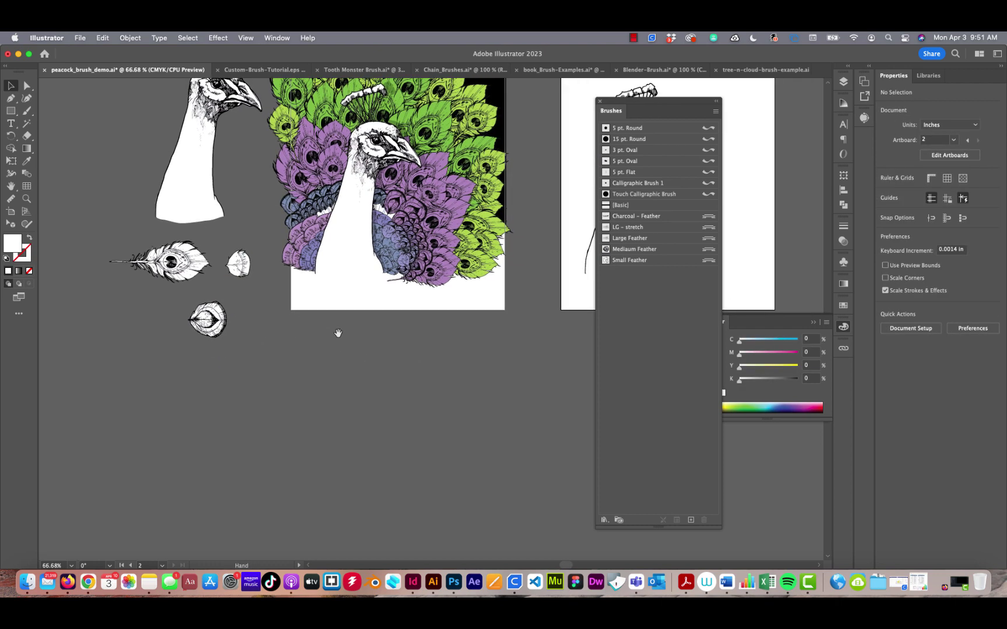
Examine the colored peacock's feathers, the separate head drawing and the loose source feathers.
key(space)
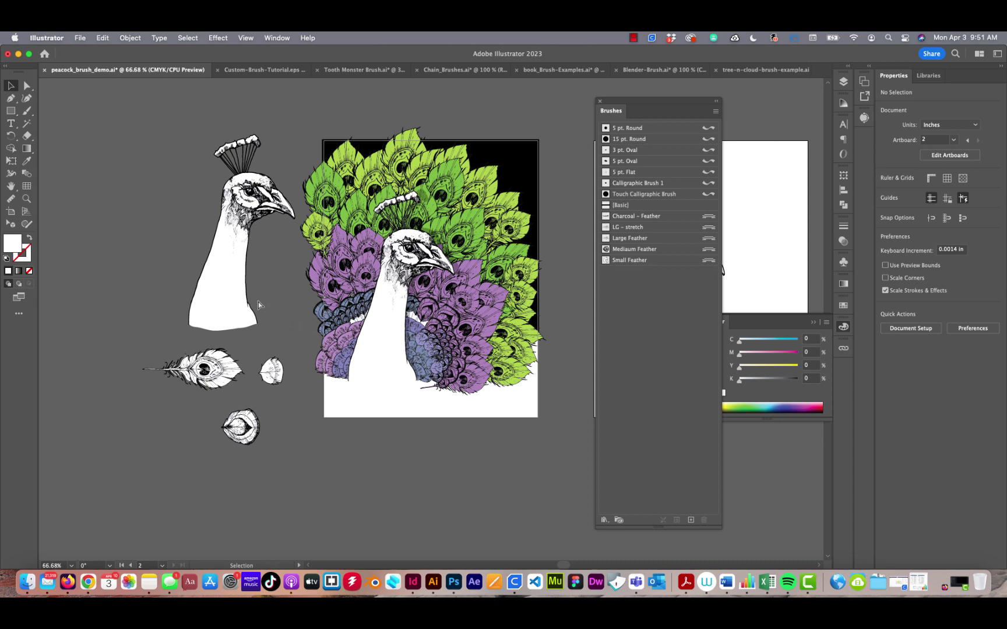
key(super+equal)
key(super+equal)
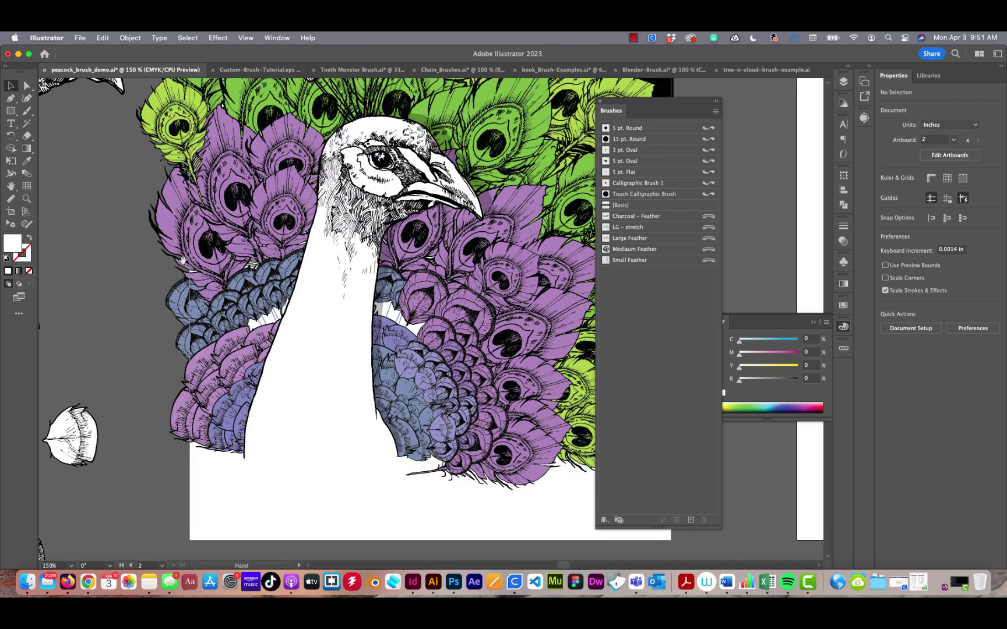
drag(183, 260, 454, 301)
drag(292, 268, 302, 401)
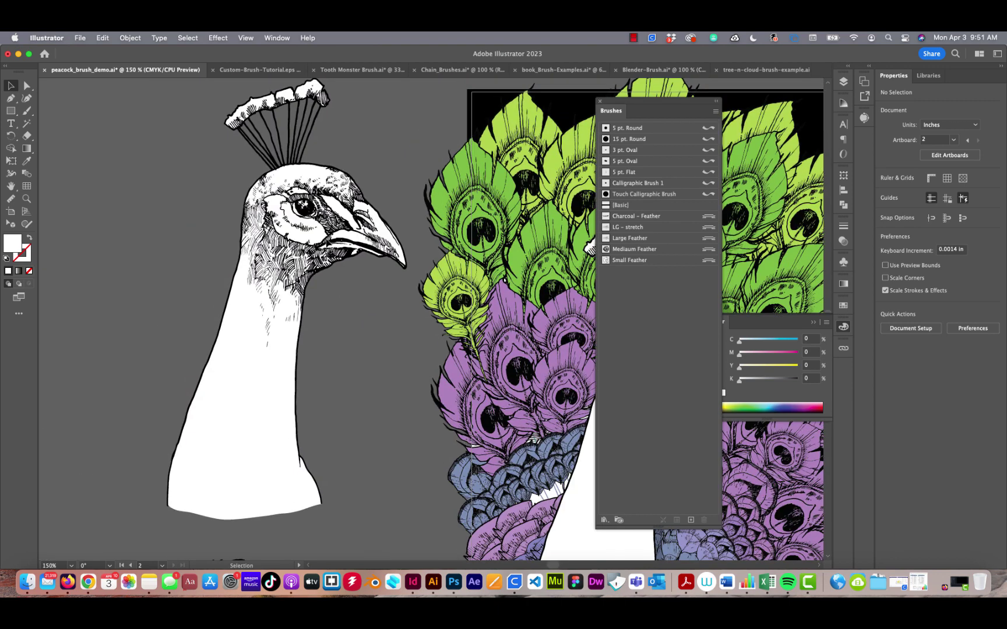
key(super+minus)
drag(348, 328, 224, 285)
drag(344, 402, 330, 194)
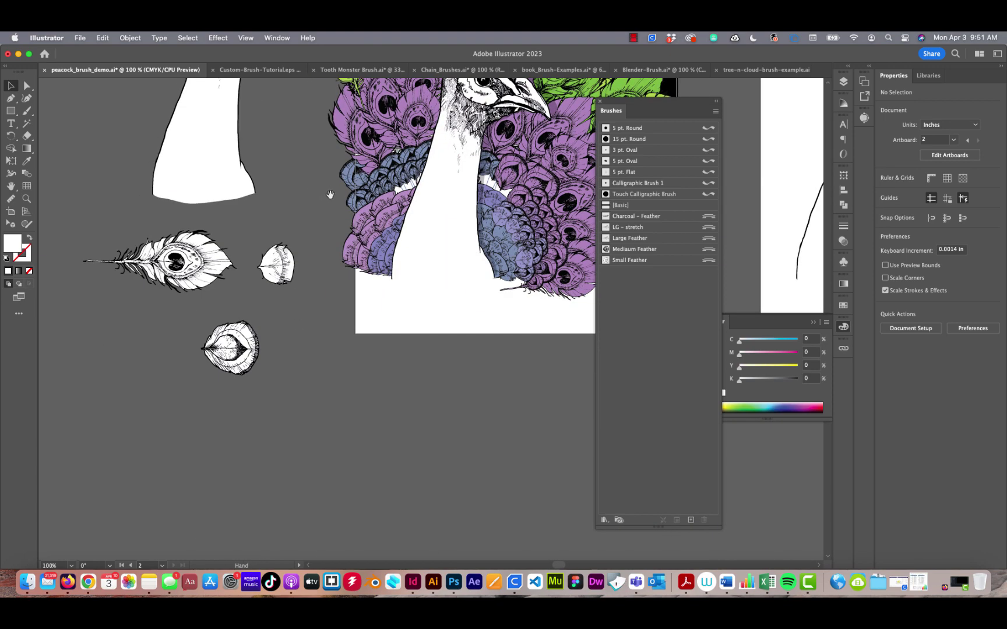
Shift the loose long, small and medium feathers slightly downward and deselect them.
drag(172, 273, 177, 289)
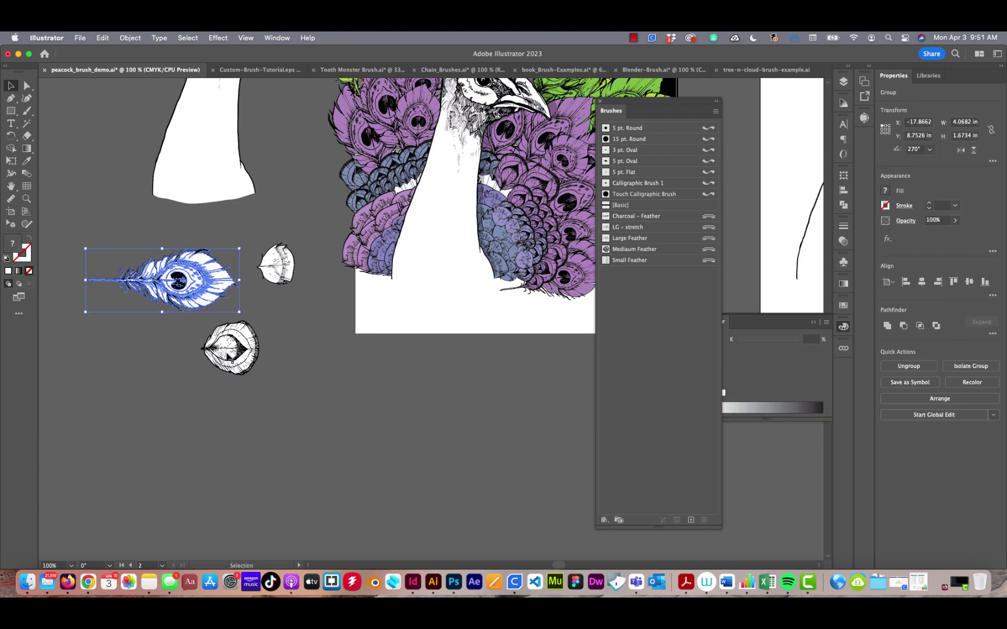
drag(280, 267, 280, 290)
click(391, 350)
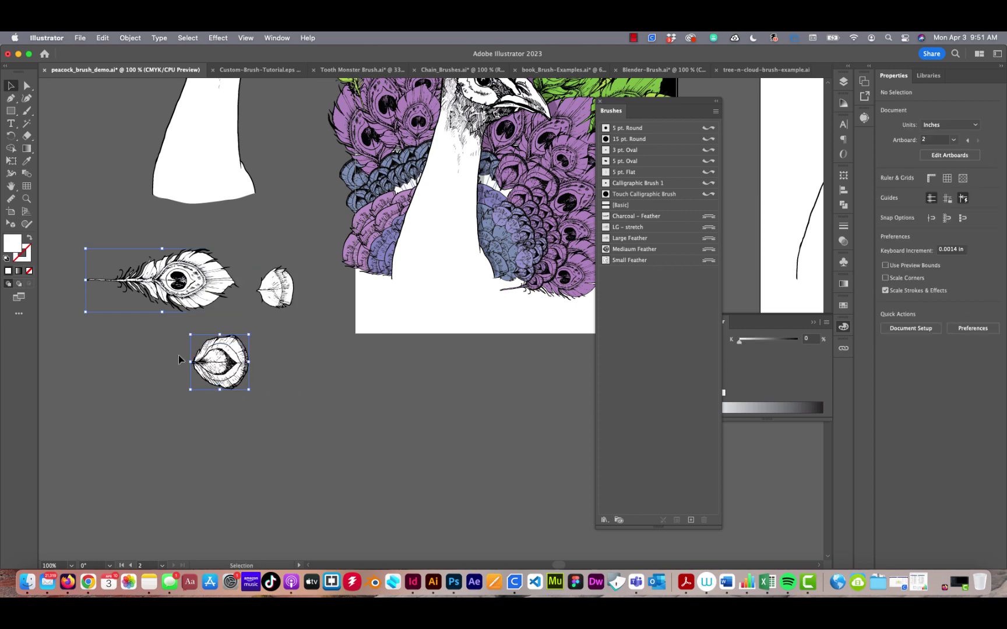
Nudge the long feather and the small feather slightly down and to the right beside the medium feather.
key(super+equal)
drag(290, 352, 169, 300)
drag(323, 333, 367, 303)
click(362, 214)
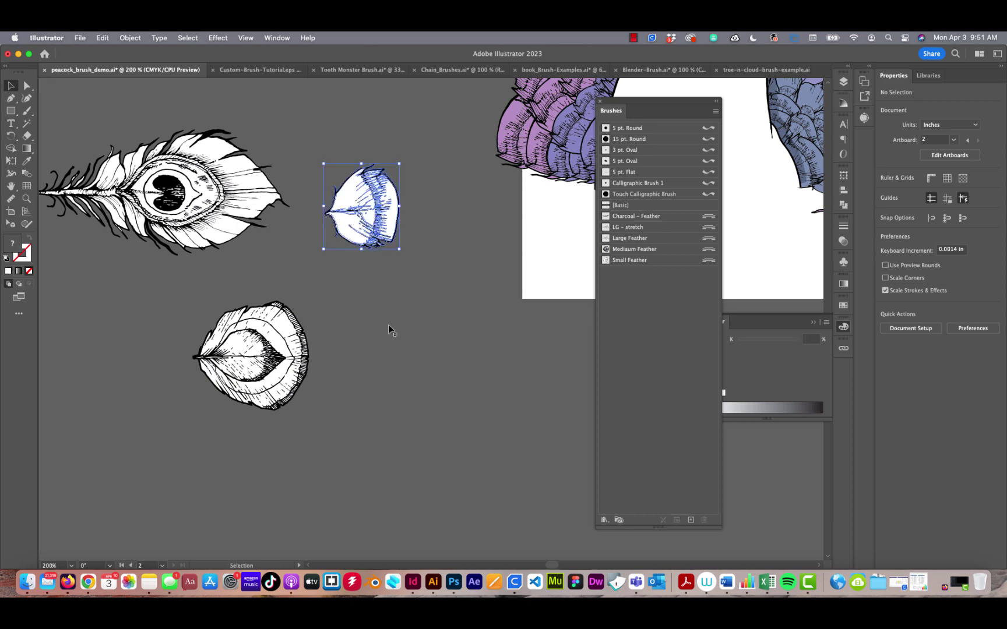
drag(204, 212, 217, 217)
click(369, 326)
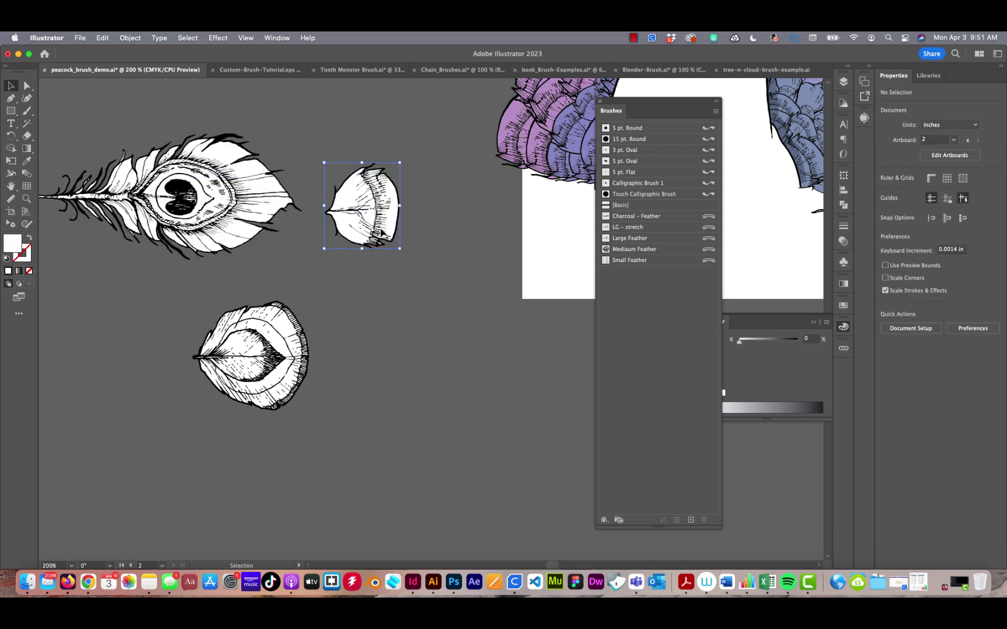
drag(364, 221, 380, 232)
click(416, 330)
Review the LG - stretch art brush's options, including its stretch guides and colorization, and cancel without changes.
scroll(416, 331, right, 5)
scroll(415, 330, down, 1)
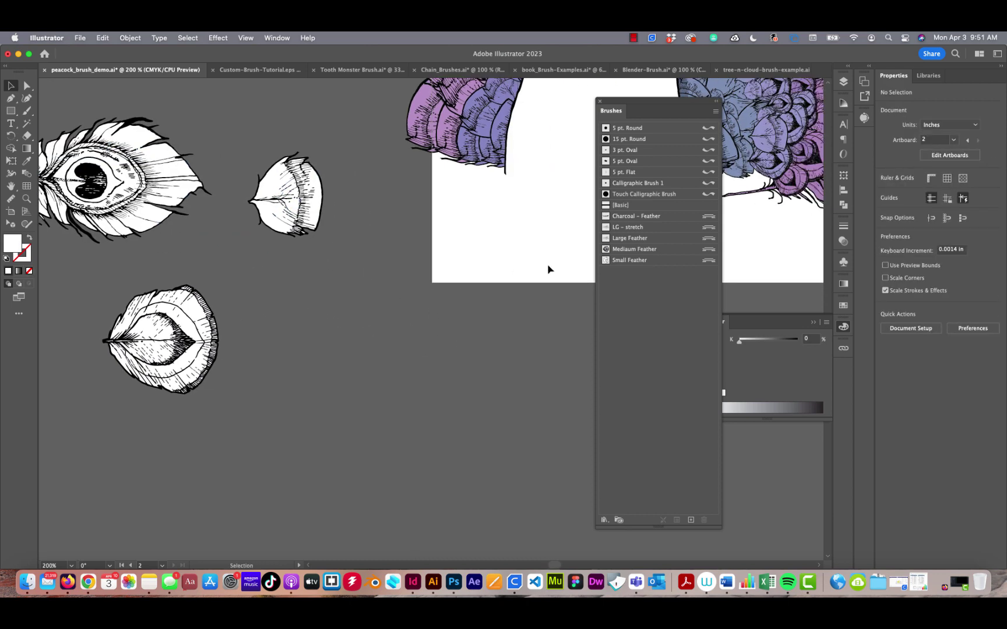
click(312, 216)
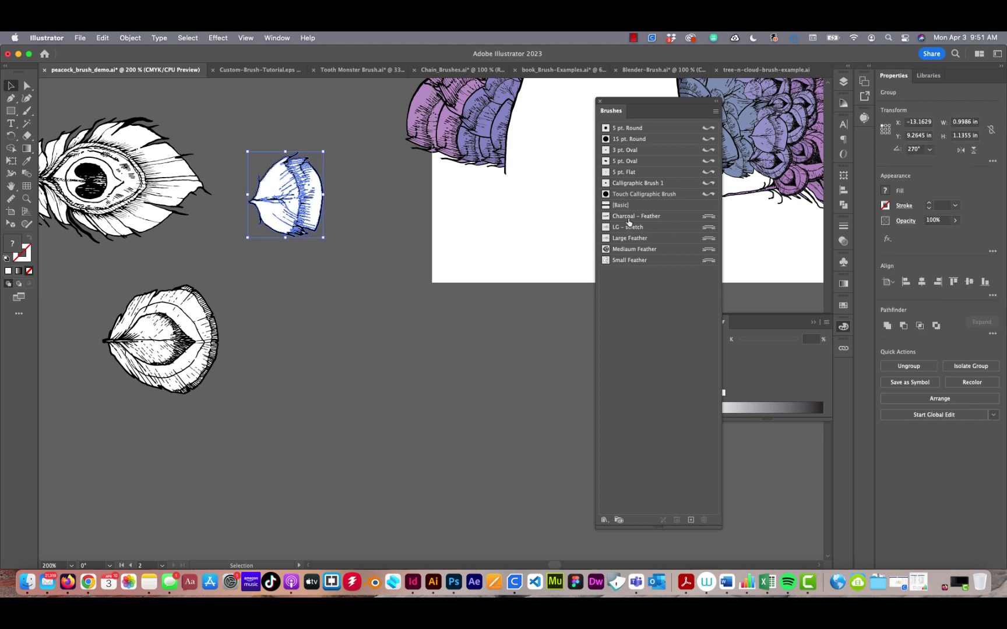
click(587, 273)
click(606, 229)
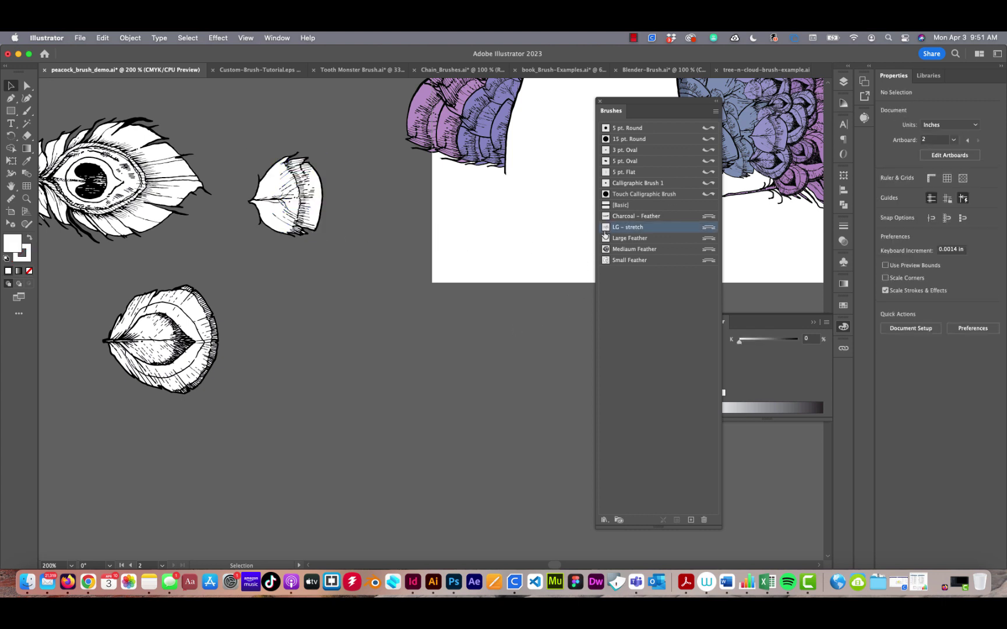
double_click(652, 229)
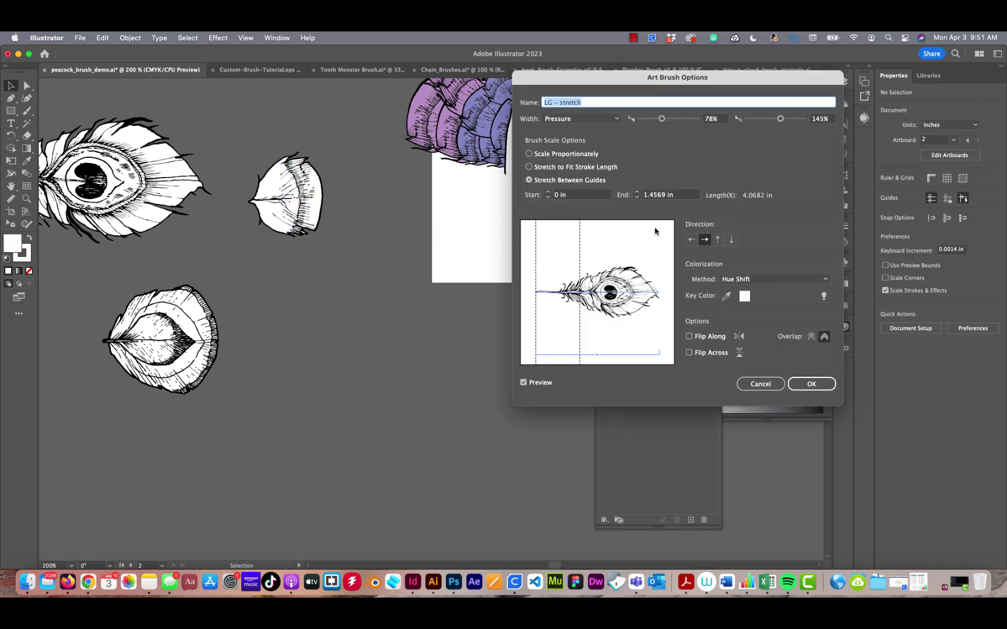
drag(632, 86, 355, 93)
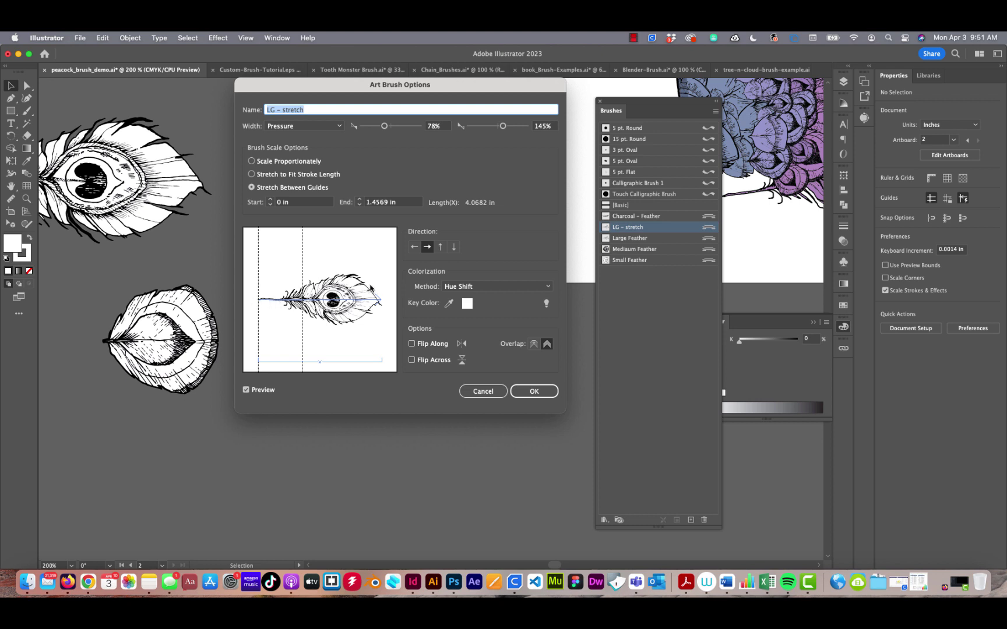
click(497, 387)
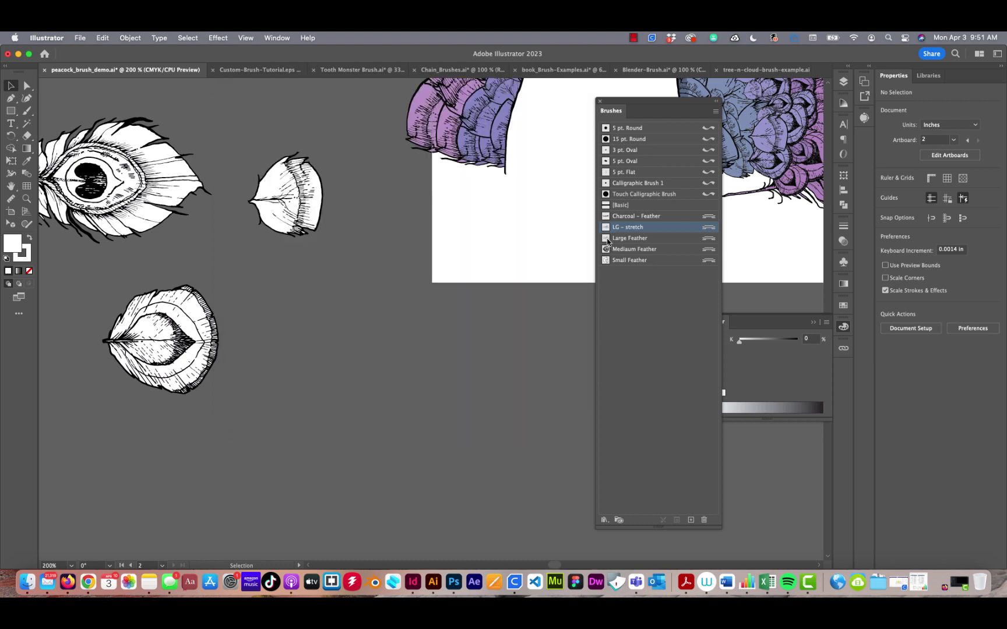
click(494, 389)
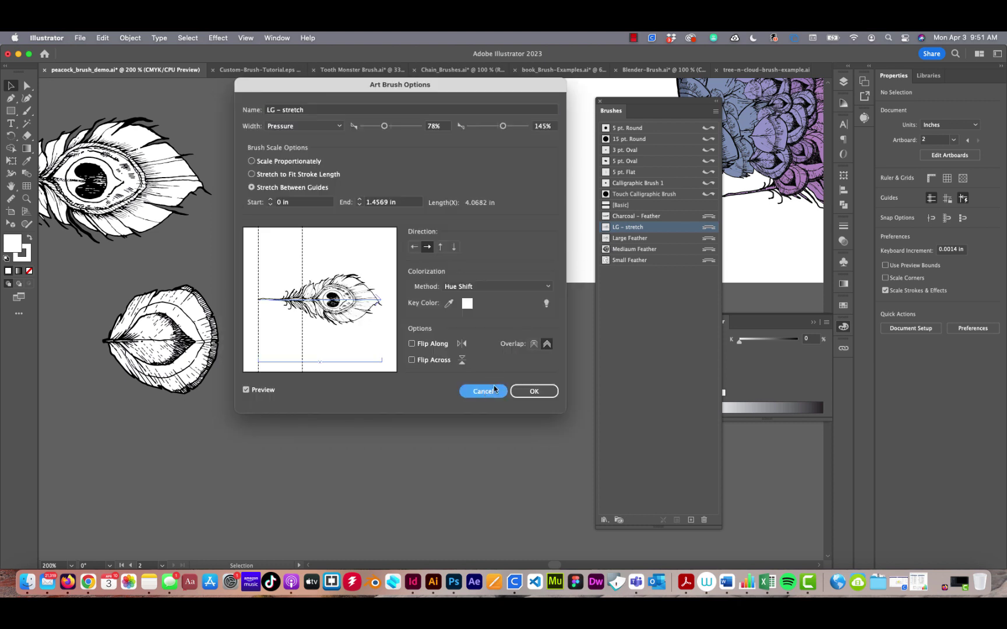
Review the scaling options of the Large Feather and Mediaum Feather art brushes, cancelling each without changes.
click(606, 242)
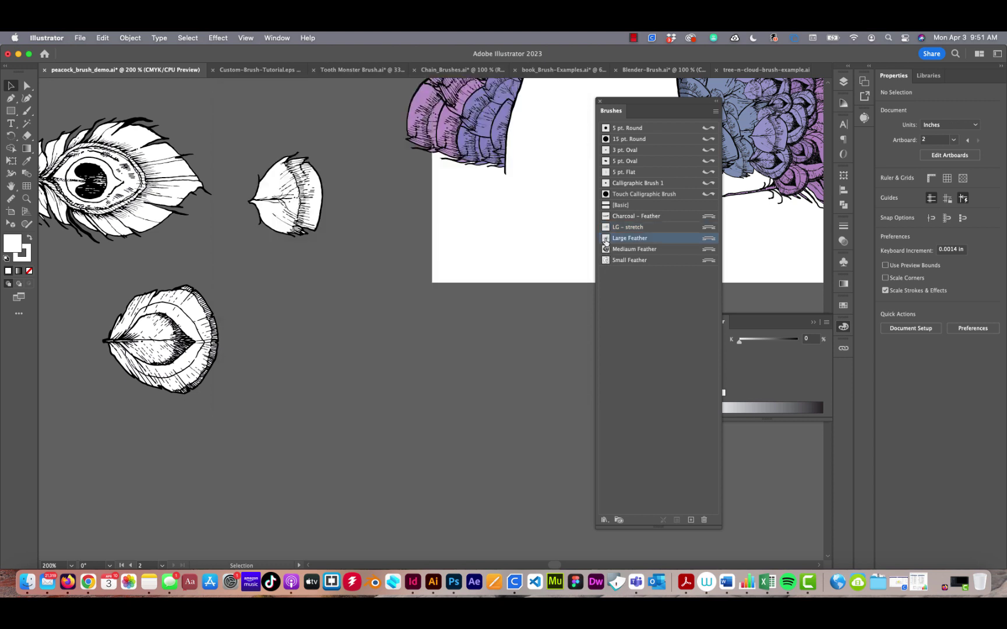
double_click(606, 241)
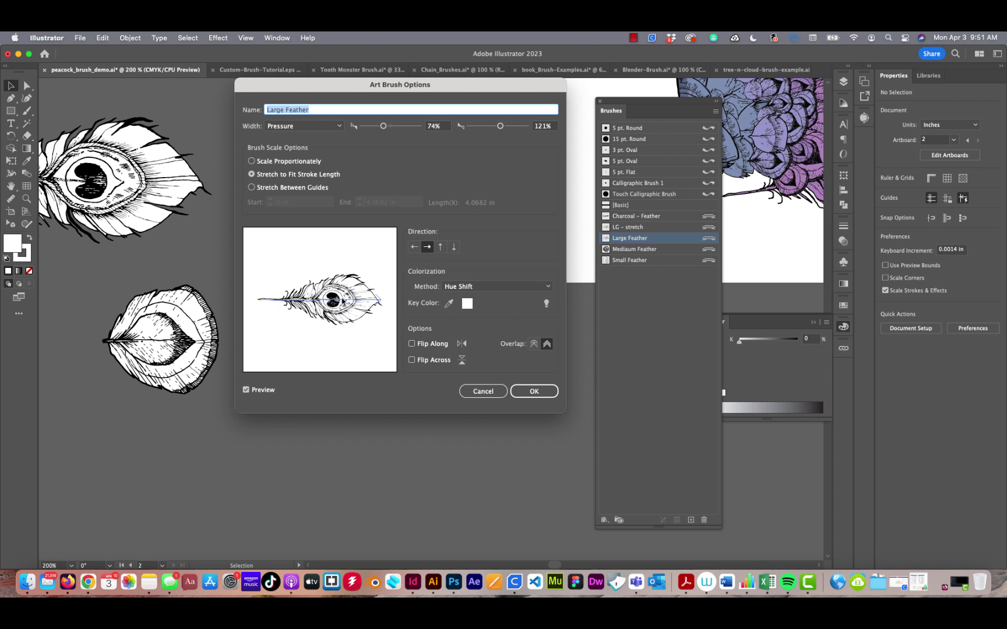
key(Escape)
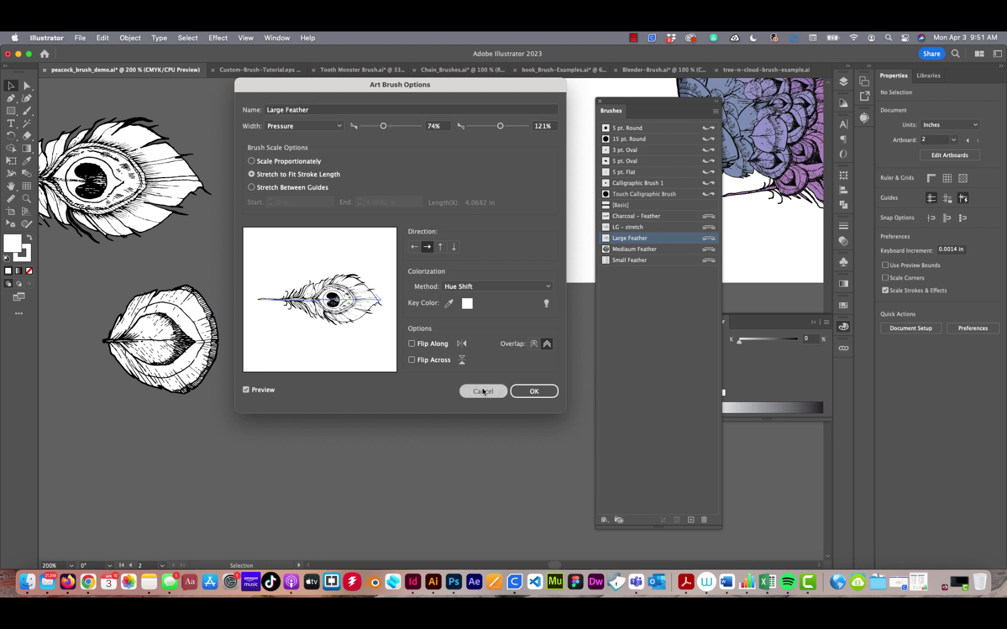
click(605, 250)
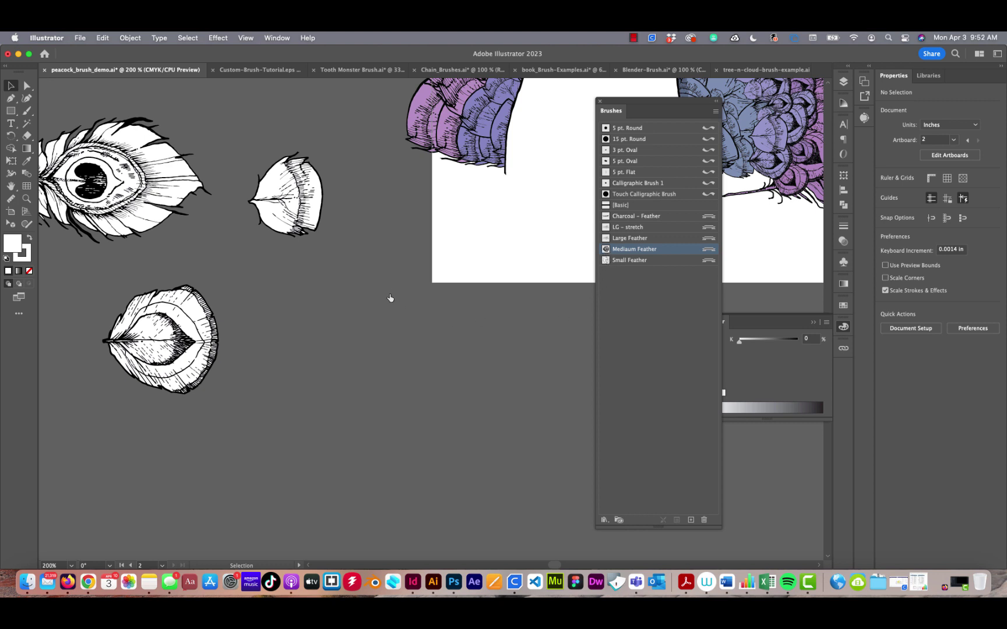
double_click(597, 254)
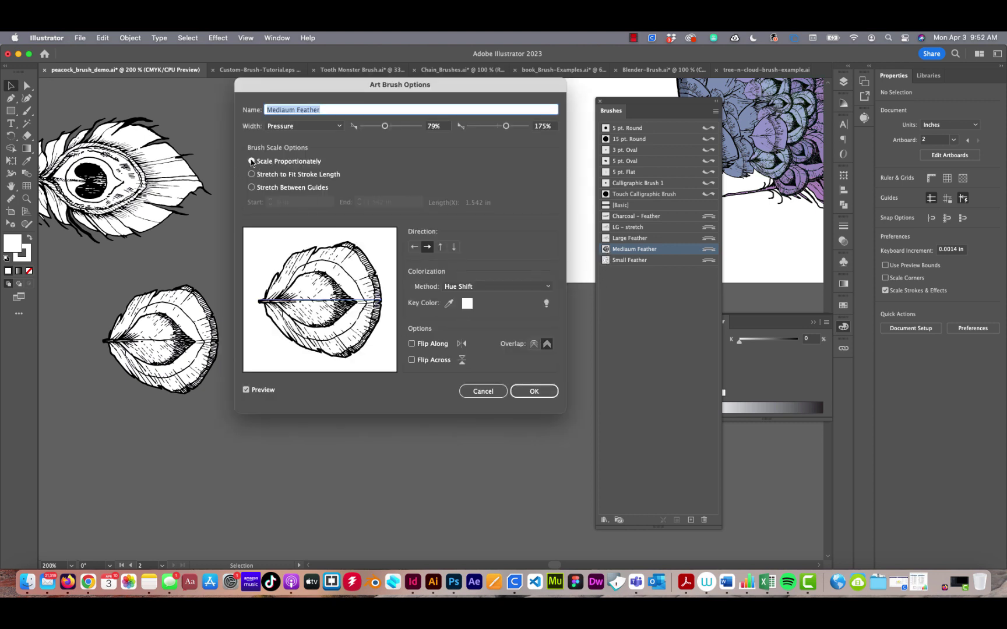
click(482, 391)
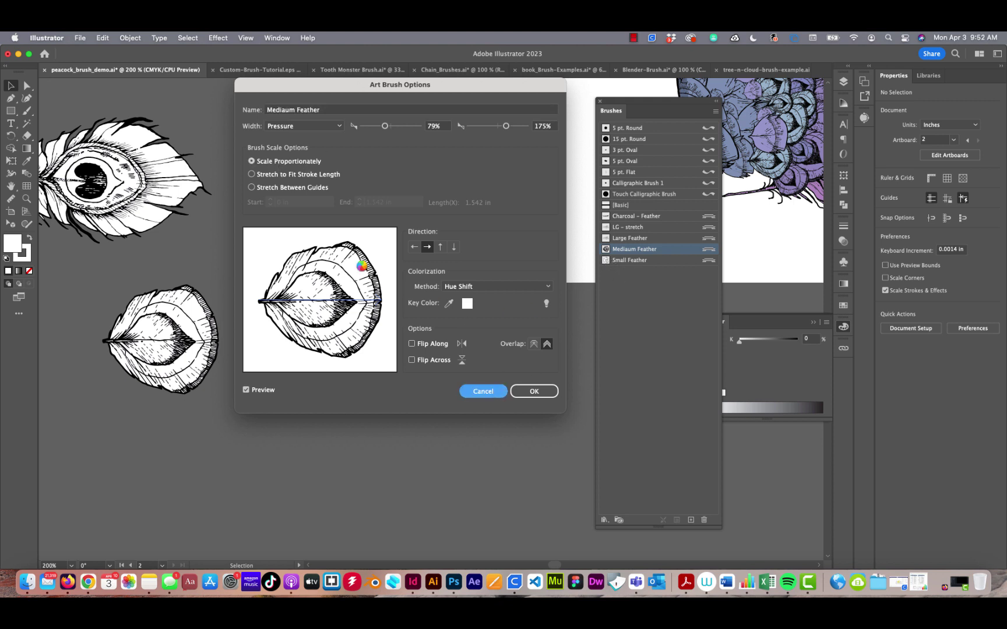
Examine the brushed feathers on the colored peacock and the line-art peacock on the neighboring artboard.
key(space)
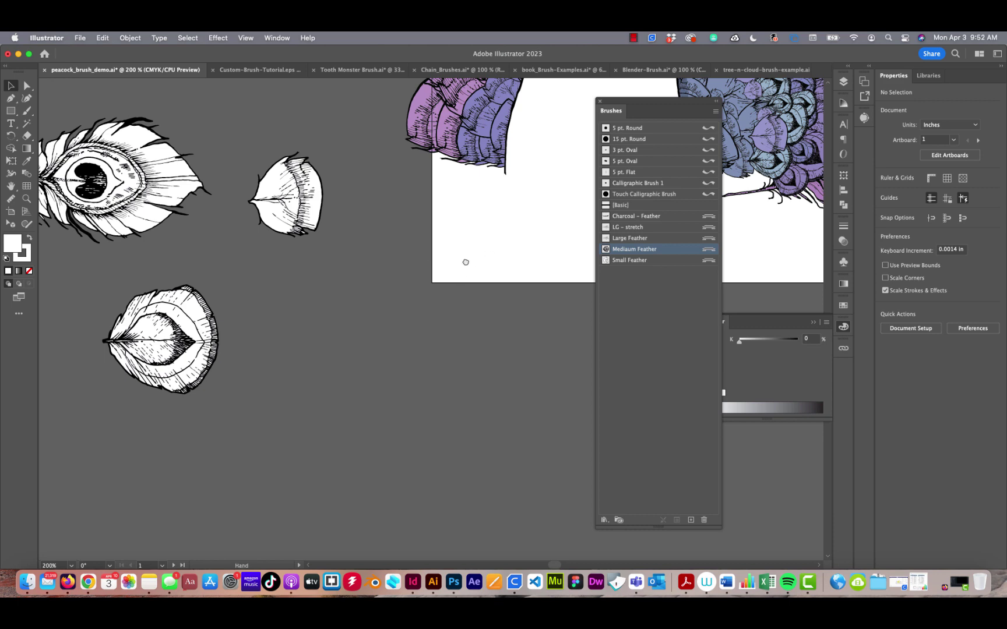
drag(465, 262, 238, 312)
drag(501, 265, 272, 337)
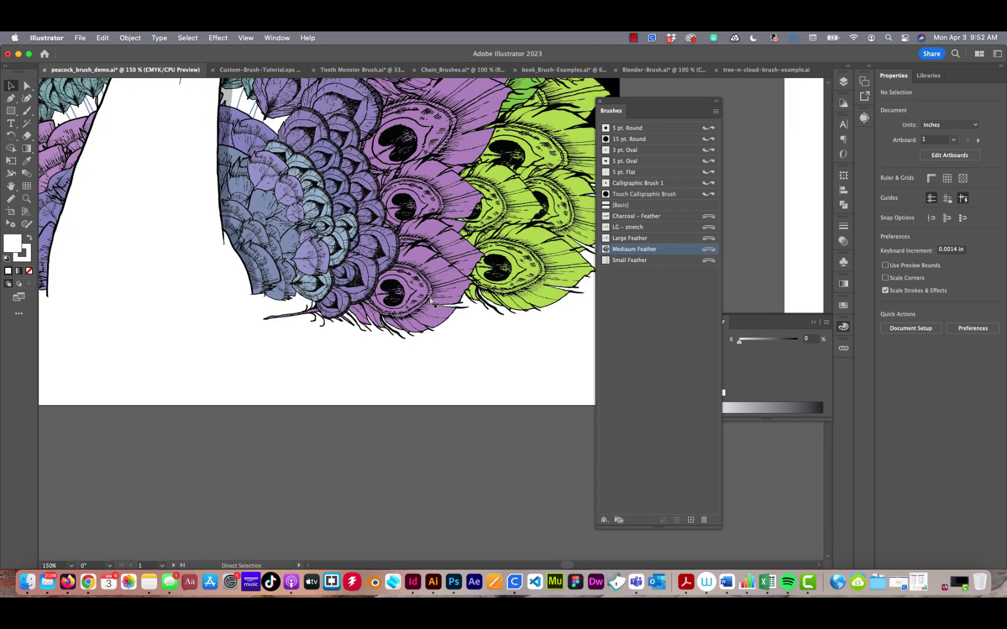
key(super+minus)
key(space)
drag(503, 208, 337, 282)
key(super+minus)
key(space)
key(super+minus)
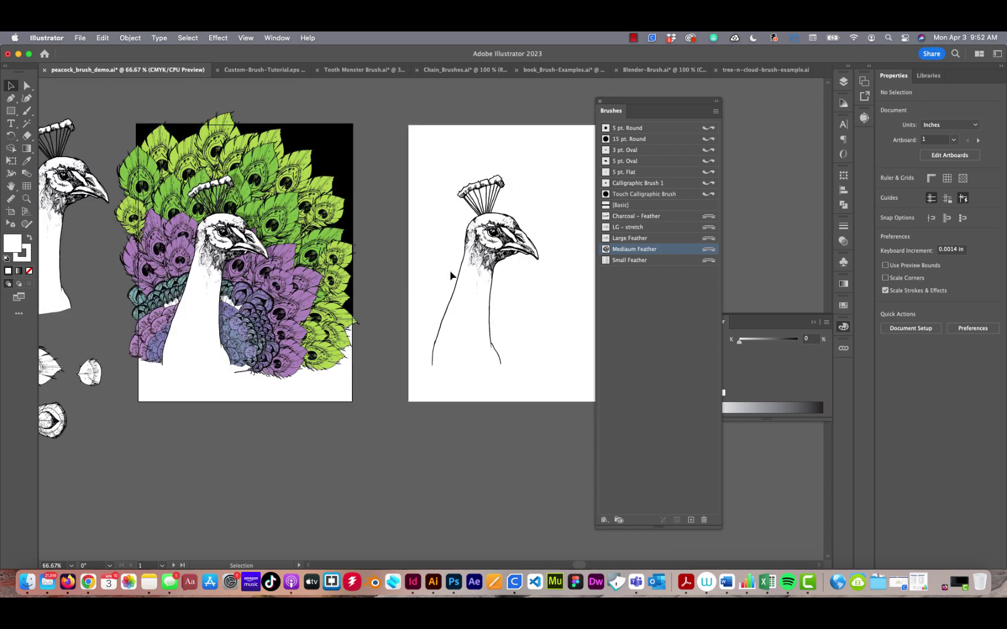
key(space)
drag(452, 259, 357, 261)
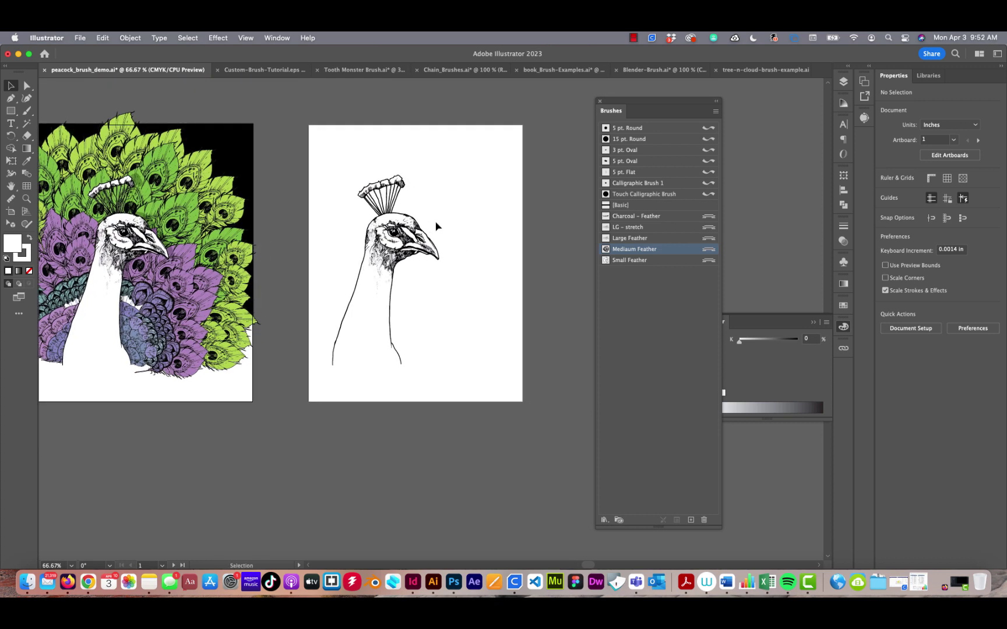
Check what Layer 3 and Final Peacock contain by hiding and showing each layer.
click(843, 81)
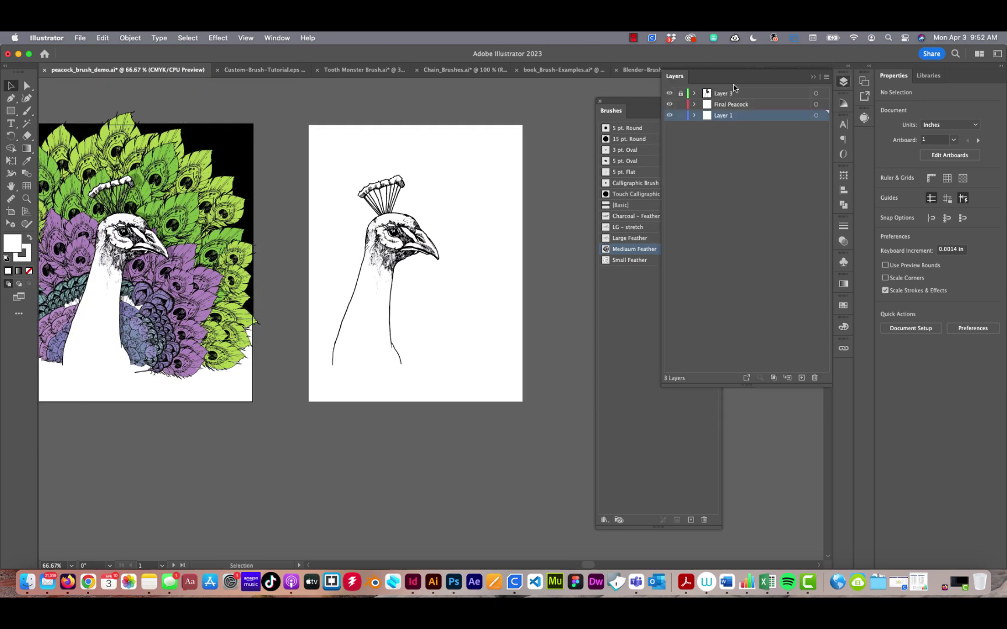
click(669, 94)
click(668, 94)
click(669, 105)
click(668, 104)
Reposition the Brushes panel next to the line-art peacock artboard so the Layers panel no longer covers its brush list.
scroll(321, 162, left, 5)
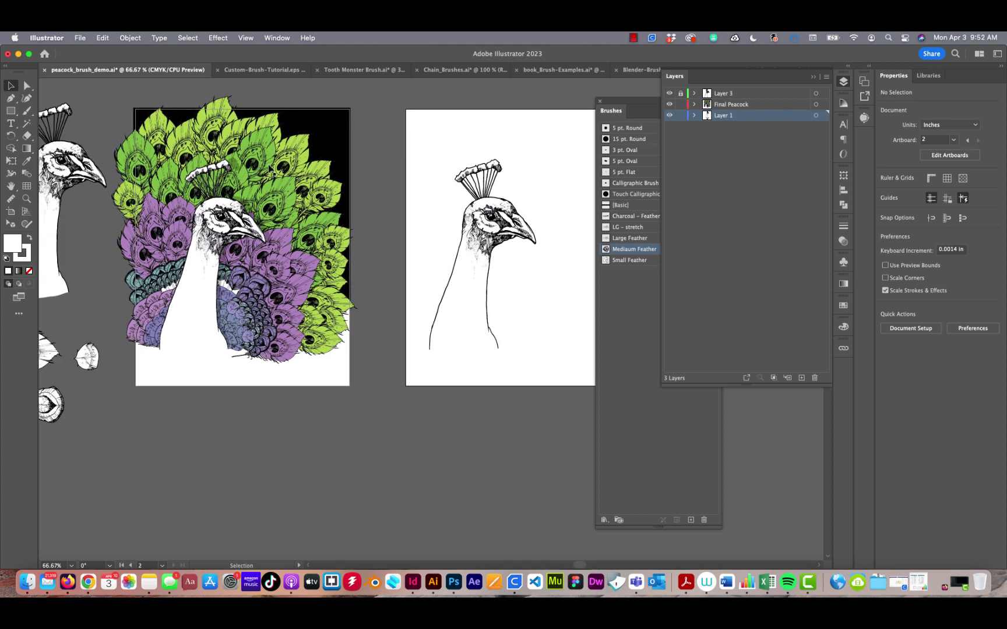
drag(463, 161, 349, 158)
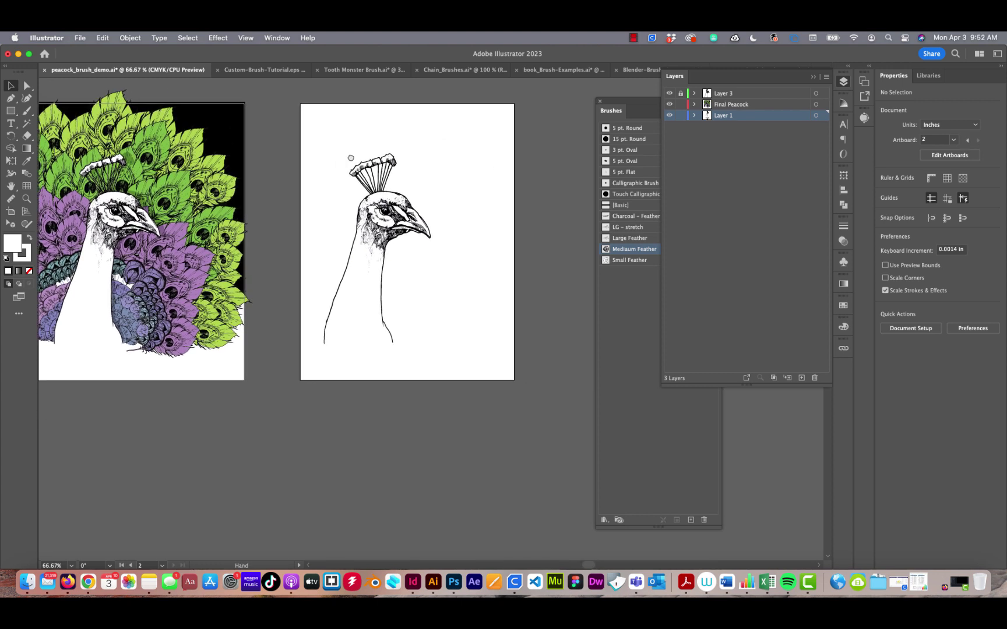
drag(632, 109, 601, 108)
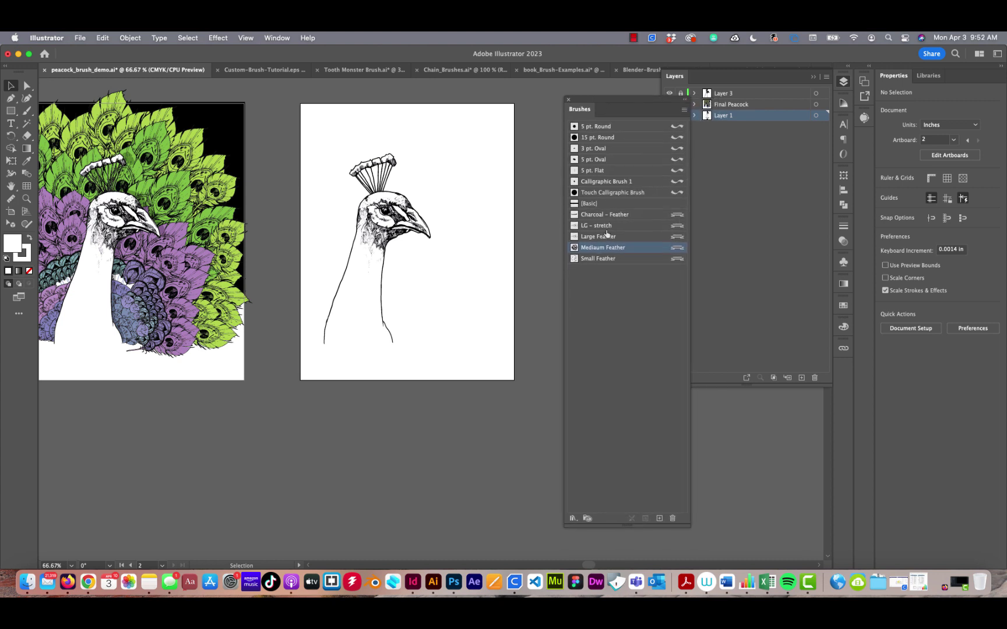
Choose the LG - stretch brush with no fill and a CMYK magenta stroke of C 0, M 84, Y 0, K 0.
click(576, 226)
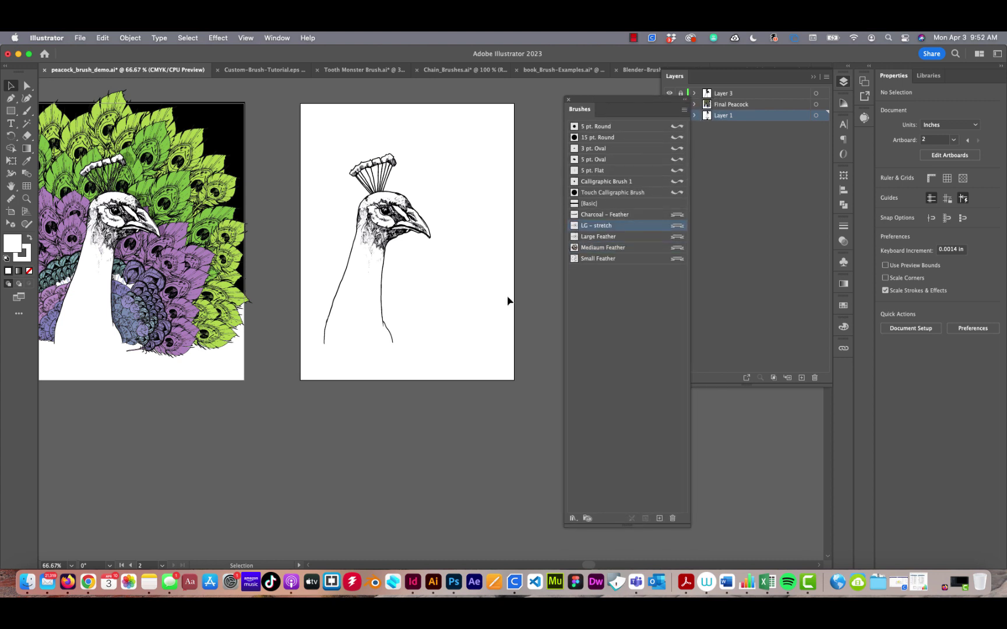
click(29, 272)
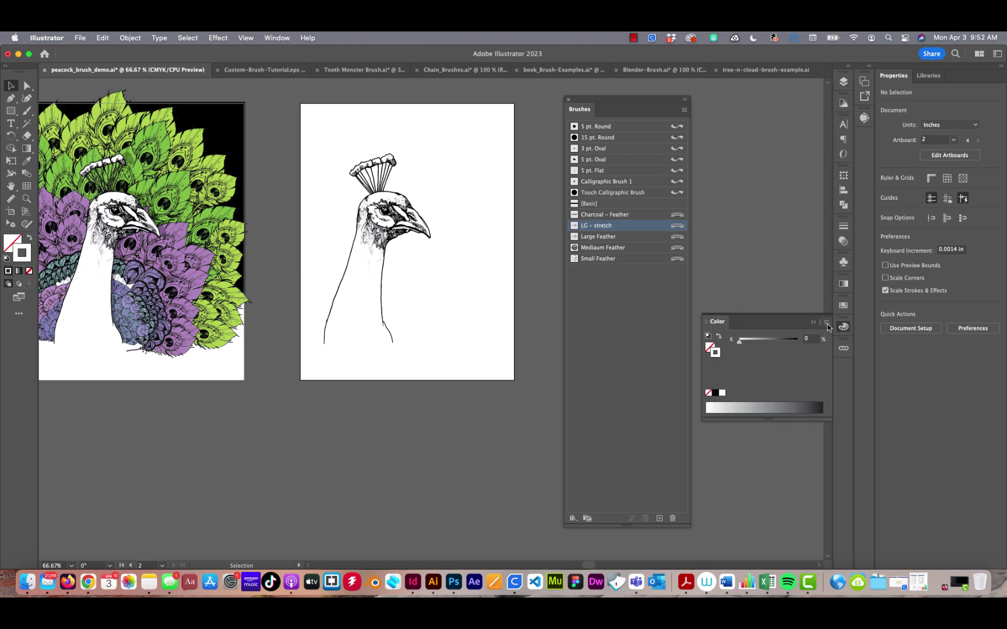
click(827, 323)
click(855, 376)
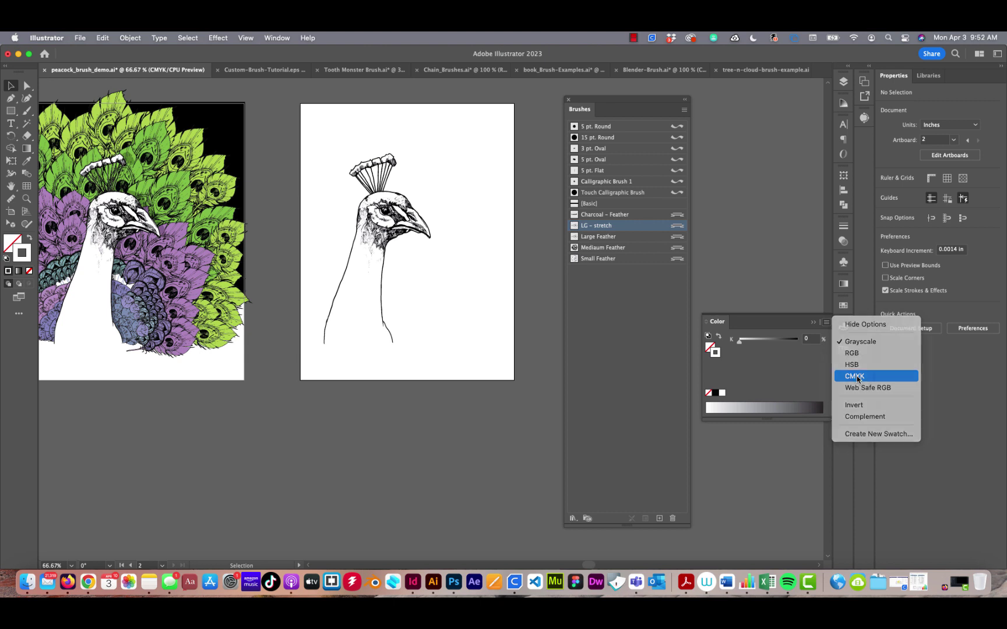
drag(766, 353, 788, 356)
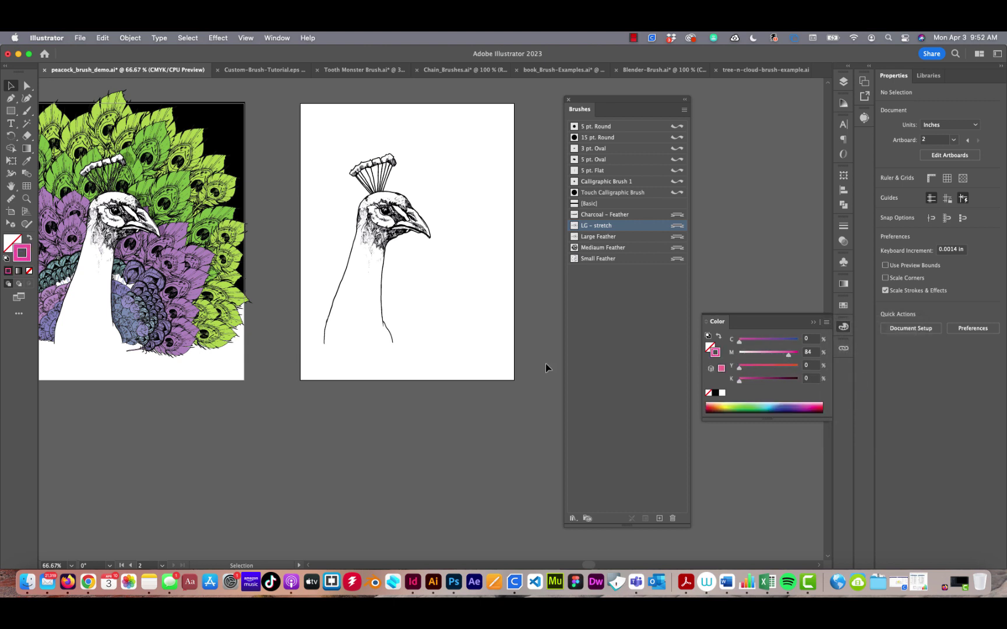
Paint an outer fan of long magenta feathers around the line-art peacock with the Paintbrush, from its back around to the lower front.
key(b)
mouse_move(315, 402)
mouse_down()
mouse_move(308, 321)
mouse_move(350, 201)
mouse_up()
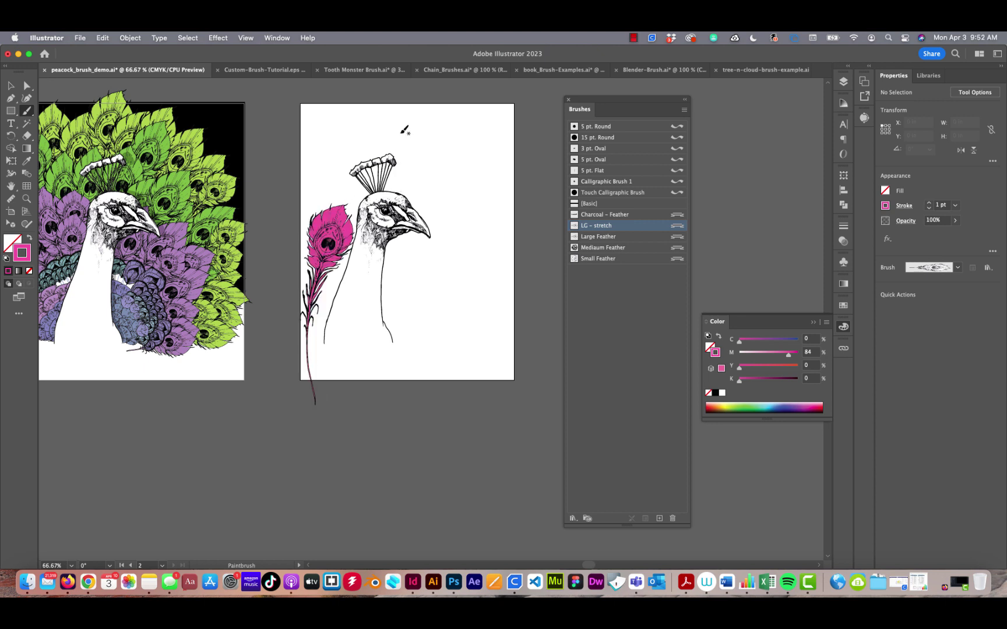
key(super+z)
scroll(375, 192, up, 3)
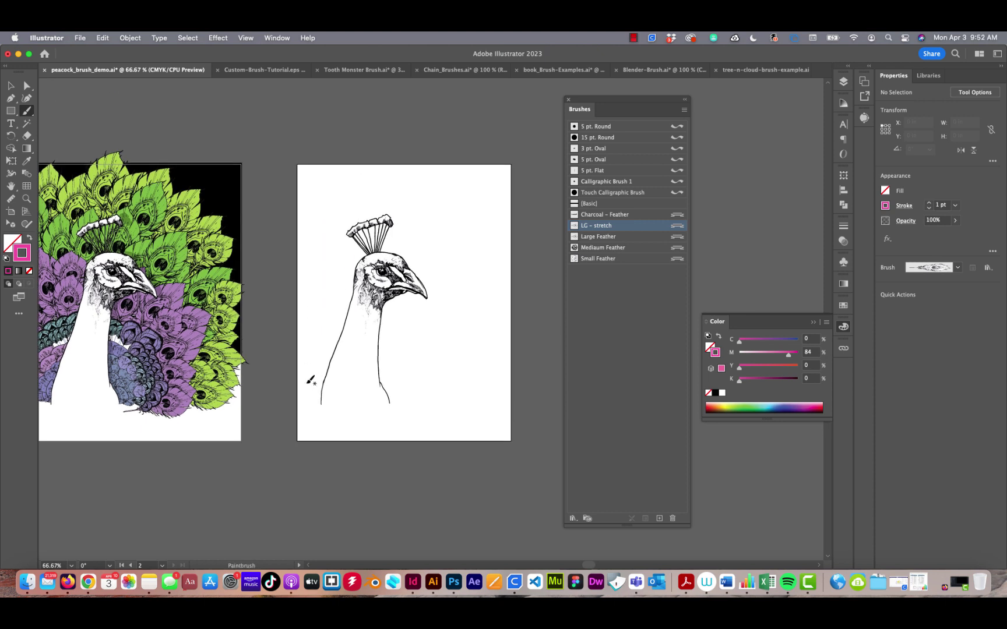
drag(320, 401, 294, 179)
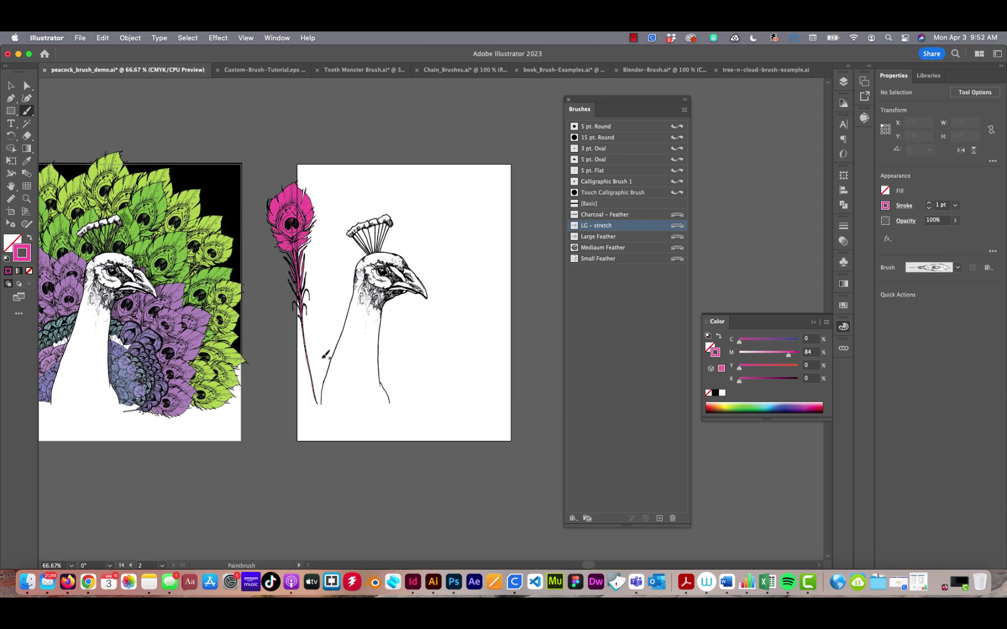
mouse_move(326, 401)
mouse_down()
mouse_move(318, 225)
mouse_move(337, 171)
mouse_move(334, 308)
mouse_move(353, 164)
mouse_up()
mouse_move(352, 387)
mouse_down()
mouse_move(354, 286)
mouse_move(380, 184)
mouse_up()
mouse_move(360, 413)
mouse_down()
mouse_move(421, 196)
mouse_move(431, 183)
mouse_move(377, 373)
mouse_move(445, 230)
mouse_move(476, 203)
mouse_move(386, 381)
mouse_move(505, 215)
mouse_up()
mouse_move(394, 411)
mouse_down()
mouse_move(393, 399)
mouse_move(522, 253)
mouse_move(441, 358)
mouse_move(511, 306)
mouse_move(537, 335)
mouse_move(539, 359)
mouse_up()
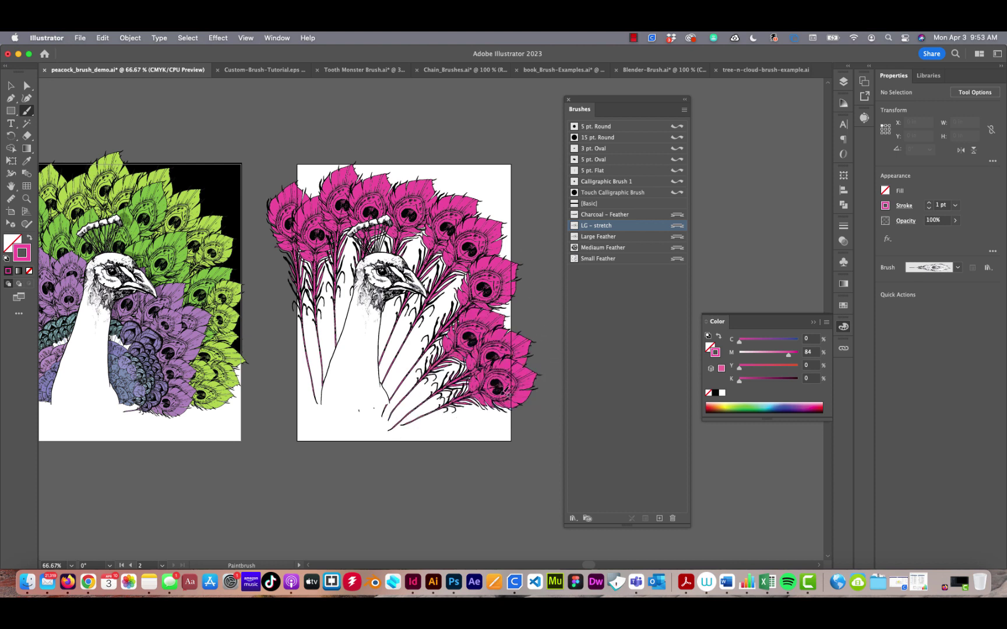
mouse_move(420, 424)
mouse_down()
mouse_move(479, 413)
mouse_move(529, 385)
mouse_up()
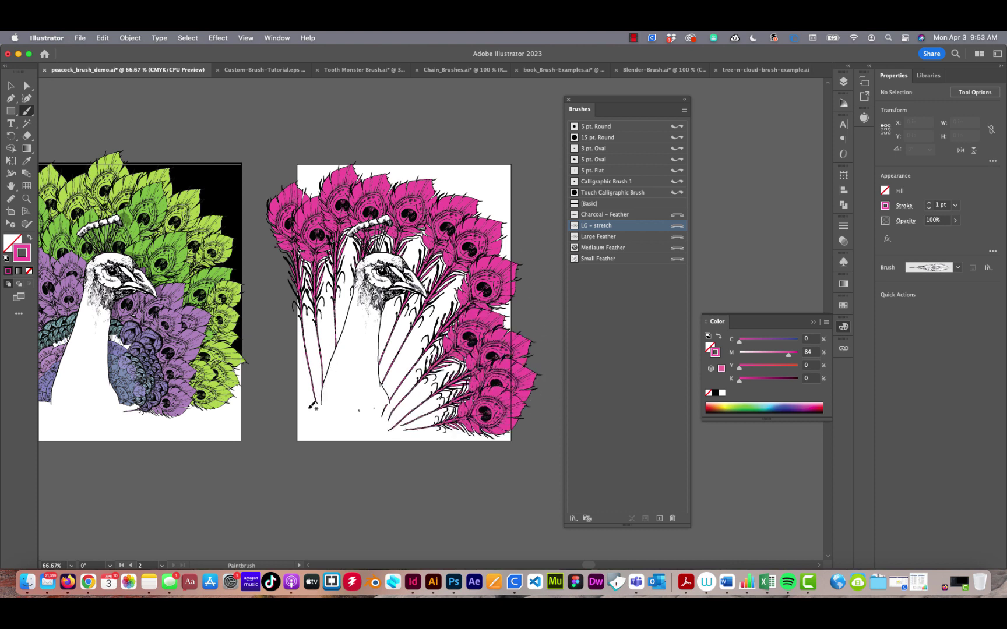
mouse_move(313, 405)
mouse_down()
mouse_move(283, 273)
mouse_move(257, 227)
mouse_up()
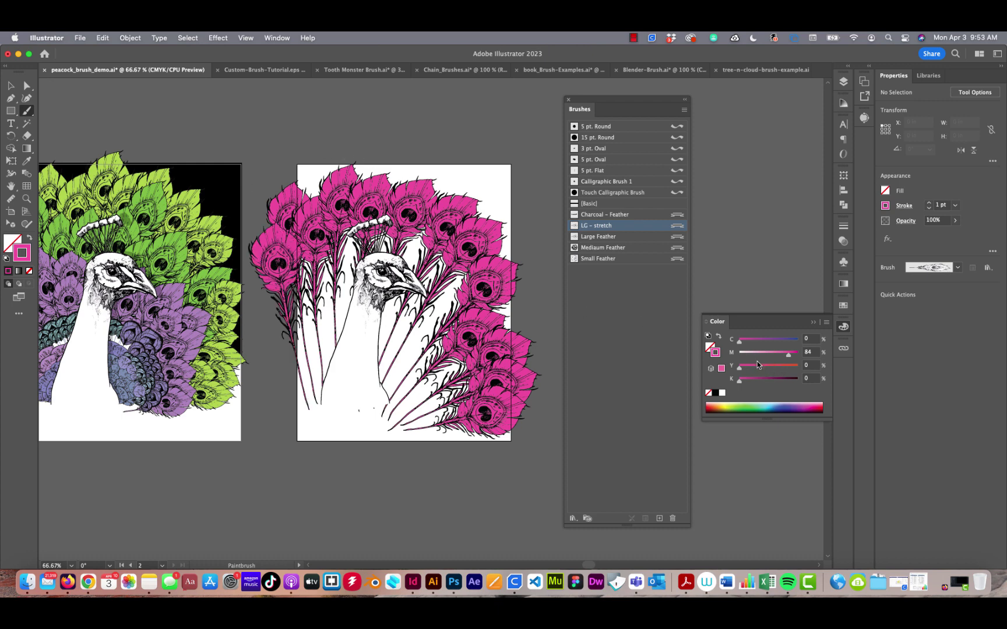
Paint a second, inner fan of LG - stretch feathers around the peacock in darker magenta, C 14, M 84, Y 0, K 27.
click(749, 381)
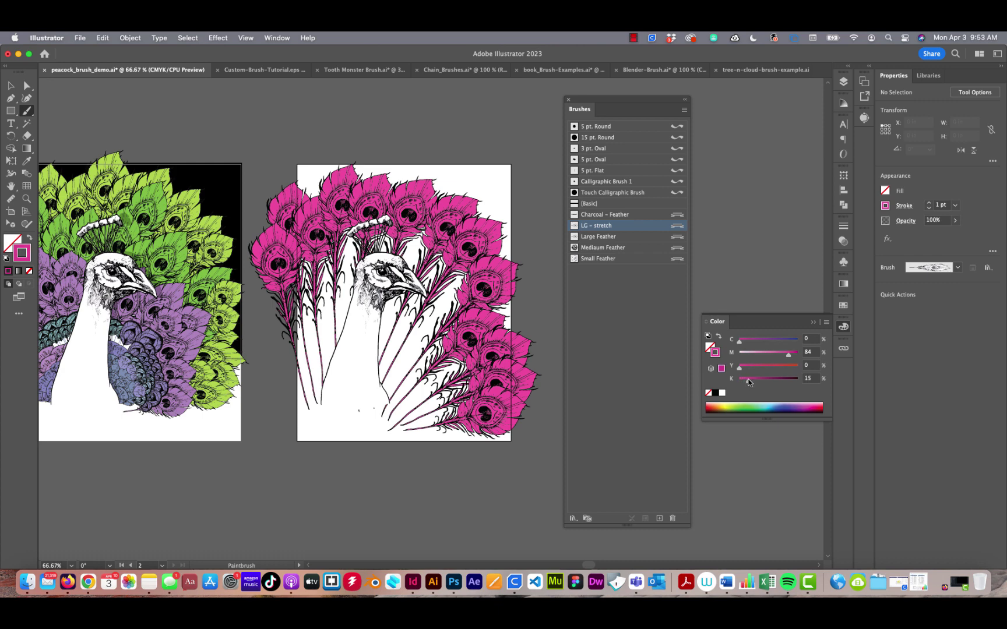
drag(754, 382, 755, 380)
click(748, 345)
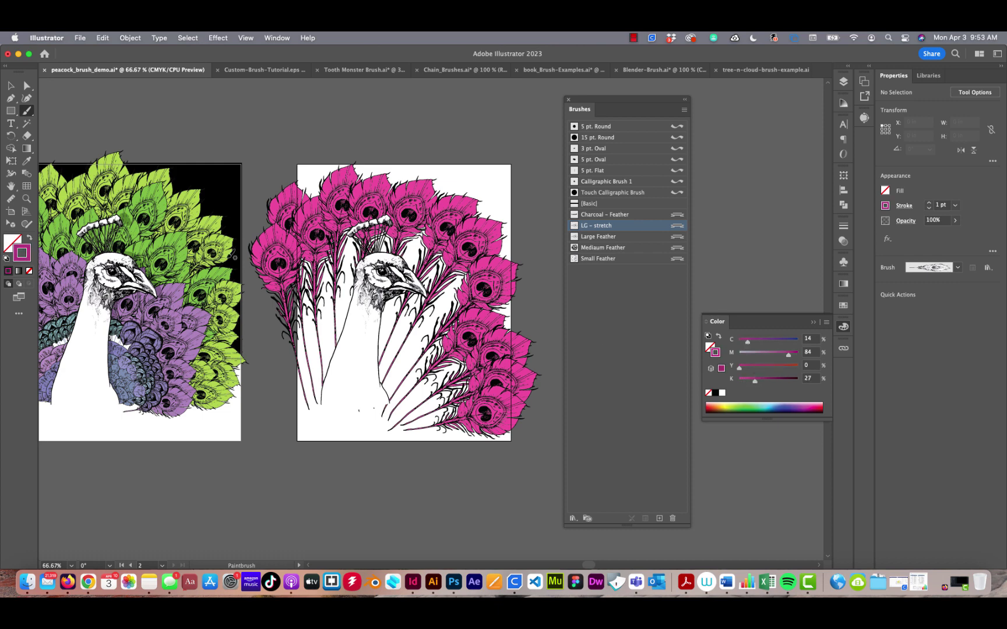
drag(316, 430, 293, 355)
drag(272, 290, 269, 284)
mouse_move(324, 422)
mouse_down()
mouse_move(298, 272)
mouse_move(300, 255)
mouse_move(332, 378)
mouse_move(322, 234)
mouse_up()
drag(352, 408, 348, 239)
mouse_move(348, 421)
mouse_down()
mouse_move(383, 249)
mouse_move(405, 209)
mouse_move(380, 360)
mouse_move(417, 245)
mouse_move(434, 231)
mouse_up()
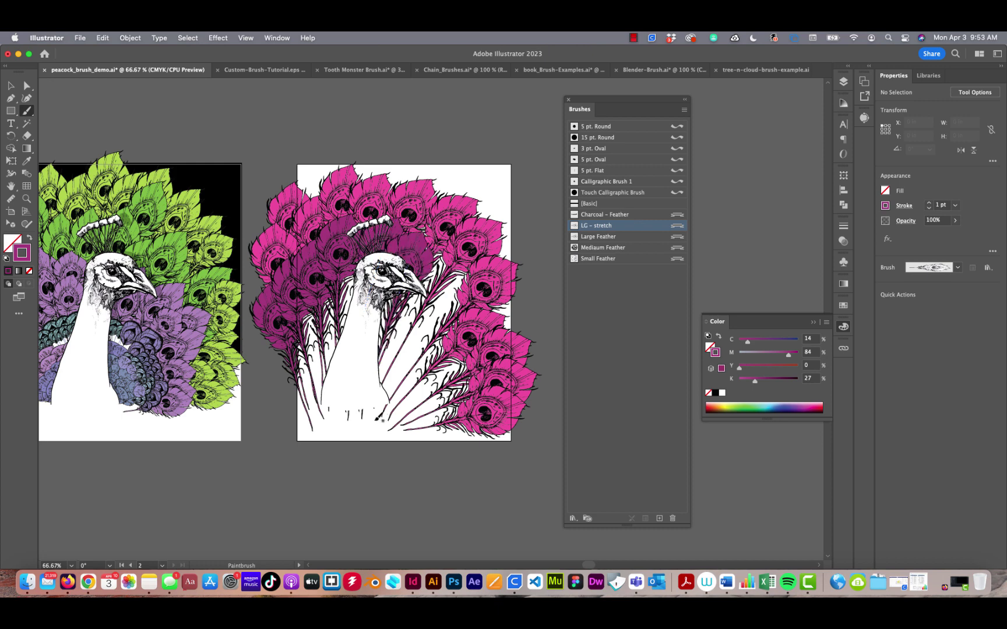
mouse_move(379, 419)
mouse_down()
mouse_move(387, 374)
mouse_move(460, 230)
mouse_move(394, 395)
mouse_move(469, 283)
mouse_move(397, 403)
mouse_move(473, 317)
mouse_up()
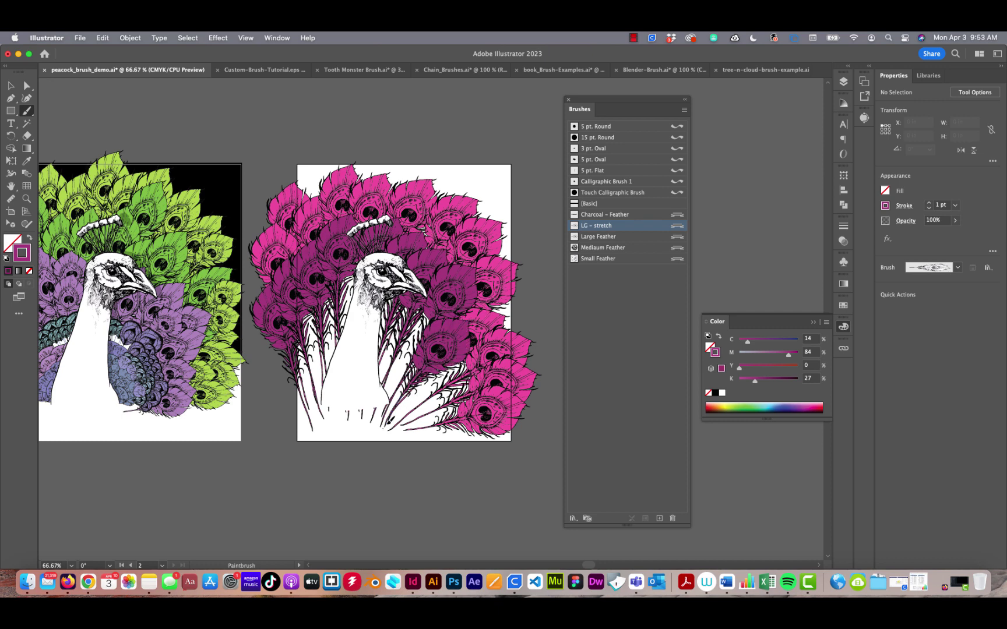
mouse_move(392, 422)
mouse_down()
mouse_move(458, 369)
mouse_move(479, 401)
mouse_move(475, 423)
mouse_up()
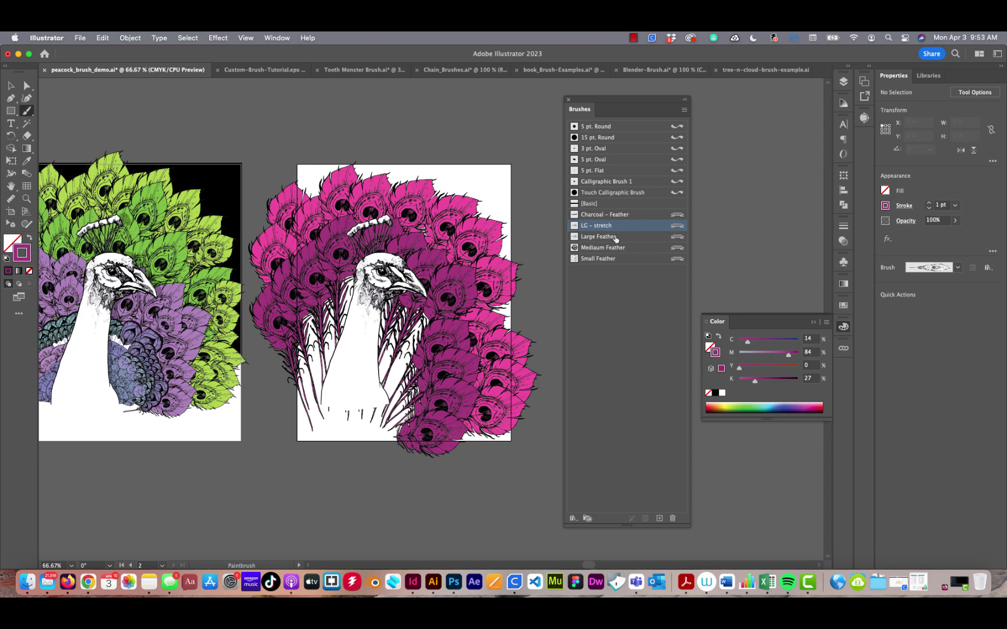
Paint a third row of feathers on both sides of the neck with the Large Feather brush in purple, C 48, M 84, Y 0, K 27.
click(574, 238)
mouse_move(323, 417)
mouse_down()
mouse_move(301, 360)
mouse_move(305, 293)
mouse_up()
key(super+z)
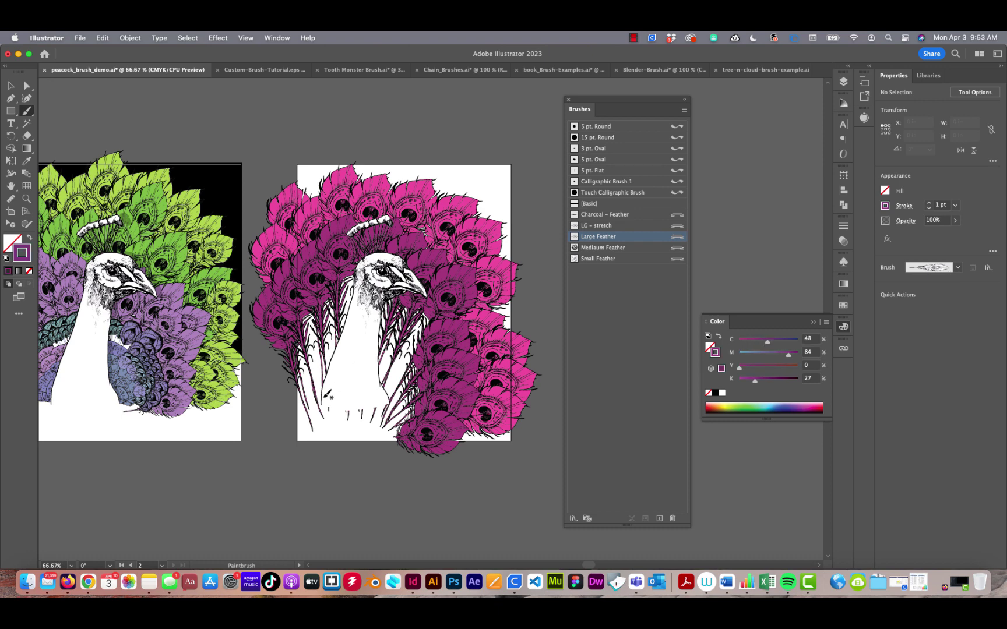
mouse_move(325, 426)
mouse_down()
mouse_move(291, 317)
mouse_move(298, 296)
mouse_move(324, 404)
mouse_move(305, 302)
mouse_up()
mouse_move(335, 381)
mouse_down()
mouse_move(328, 280)
mouse_move(348, 296)
mouse_move(353, 270)
mouse_up()
mouse_move(359, 399)
mouse_down()
mouse_move(376, 322)
mouse_move(366, 408)
mouse_move(430, 304)
mouse_up()
mouse_move(375, 414)
mouse_down()
mouse_move(452, 309)
mouse_move(372, 411)
mouse_move(402, 307)
mouse_move(378, 405)
mouse_move(441, 298)
mouse_up()
mouse_move(379, 419)
mouse_down()
mouse_move(422, 362)
mouse_move(427, 377)
mouse_move(376, 420)
mouse_move(441, 395)
mouse_move(384, 420)
mouse_move(447, 412)
mouse_move(448, 426)
mouse_move(367, 428)
mouse_move(443, 389)
mouse_up()
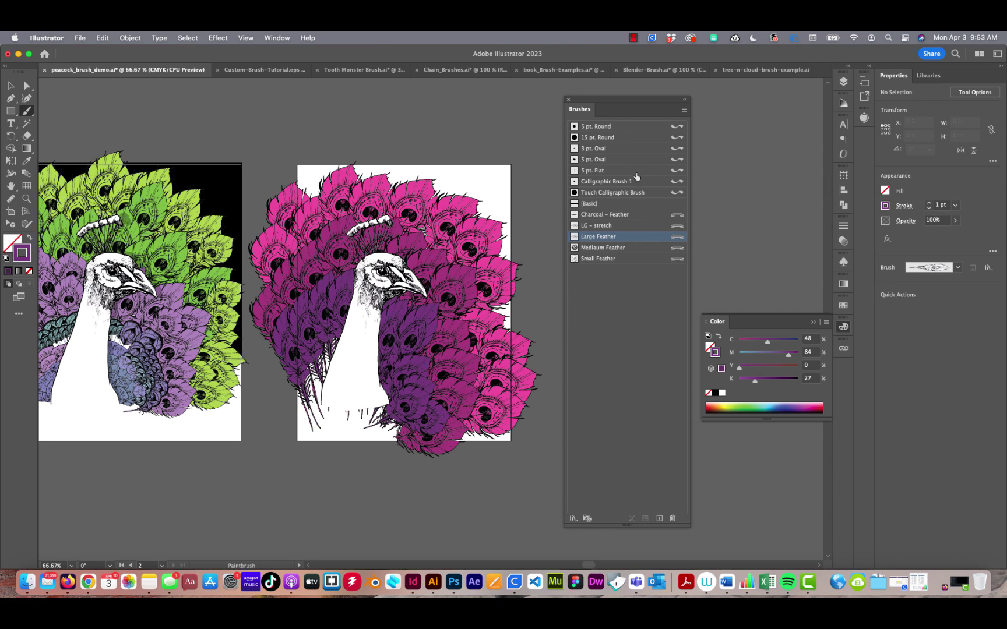
Paint a row of Mediaum Feather strokes on both sides of the neck with the stroke's magenta value set to 22.
click(575, 249)
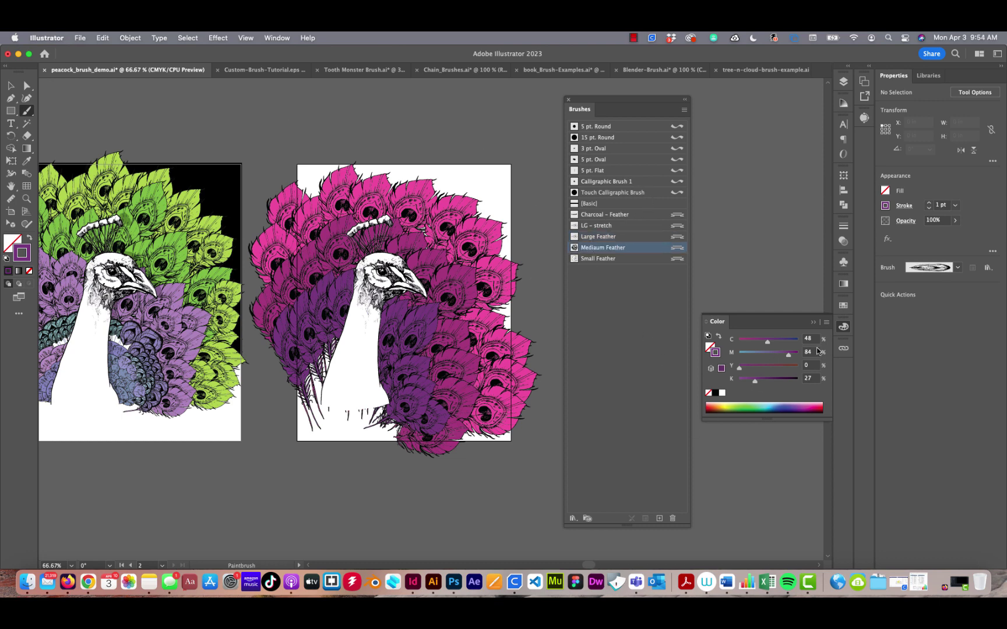
click(755, 353)
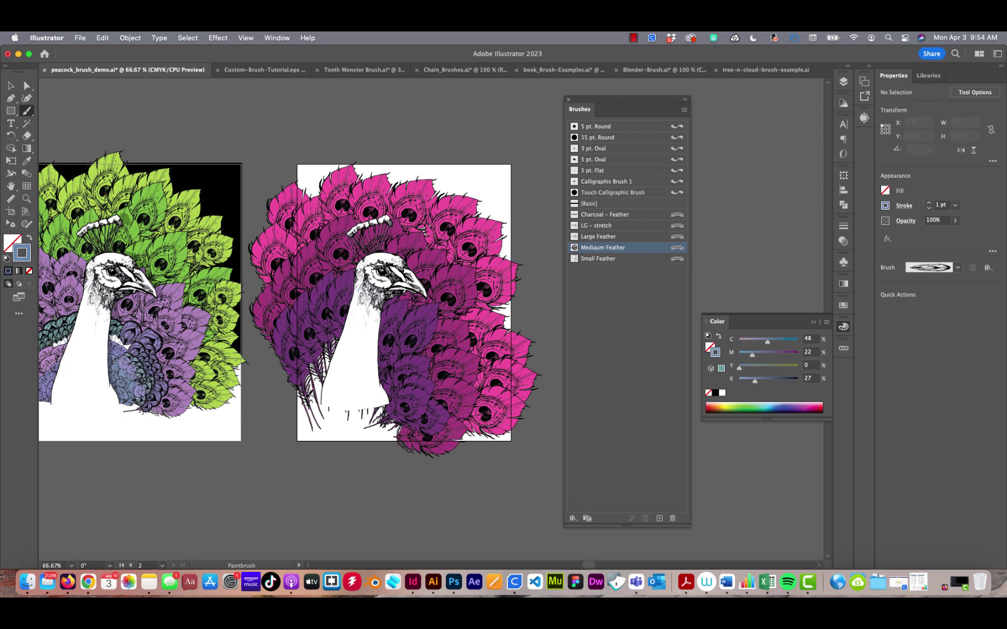
mouse_move(308, 394)
mouse_down()
mouse_move(295, 361)
mouse_move(308, 332)
mouse_up()
key(super+z)
key(super+z)
mouse_move(329, 362)
mouse_down()
mouse_move(309, 333)
mouse_move(326, 339)
mouse_move(335, 316)
mouse_move(340, 353)
mouse_move(350, 308)
mouse_up()
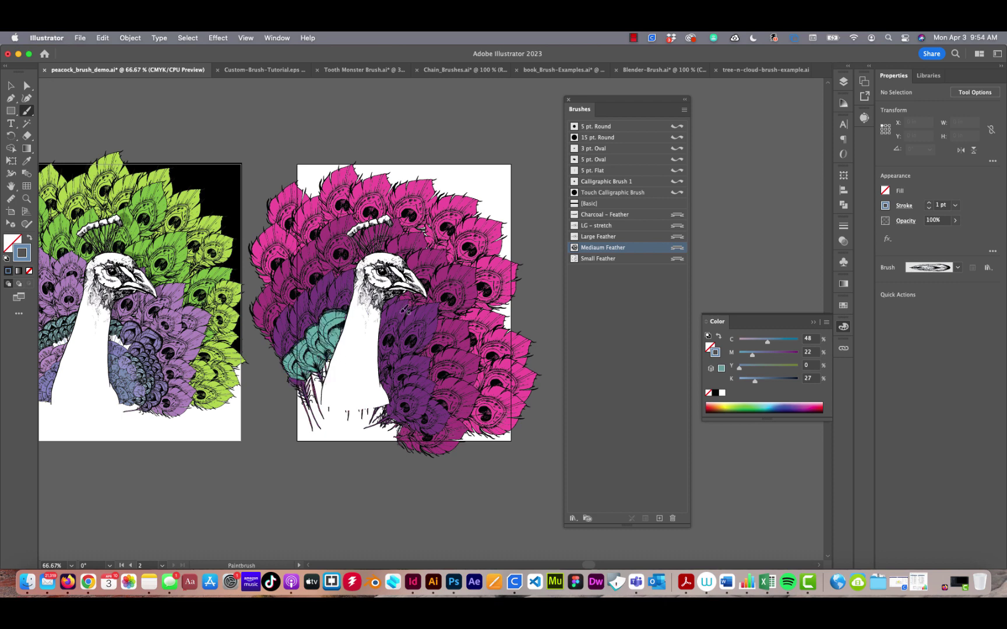
mouse_move(361, 353)
mouse_down()
mouse_move(376, 325)
mouse_move(431, 352)
mouse_up()
mouse_move(401, 397)
mouse_down()
mouse_move(426, 362)
mouse_move(423, 384)
mouse_up()
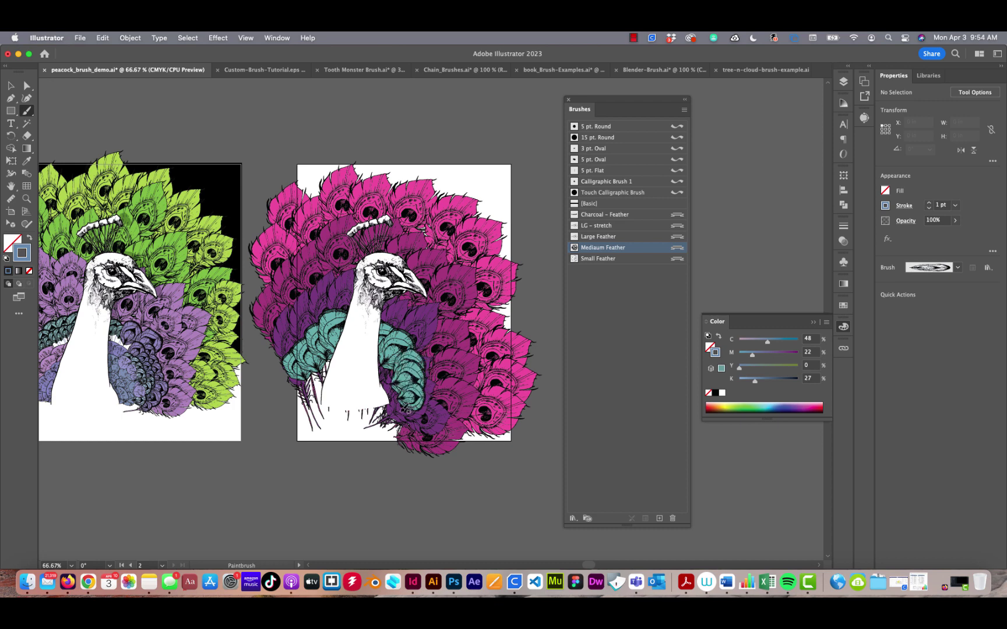
mouse_move(398, 425)
mouse_down()
mouse_move(422, 436)
mouse_move(419, 424)
mouse_move(420, 439)
mouse_up()
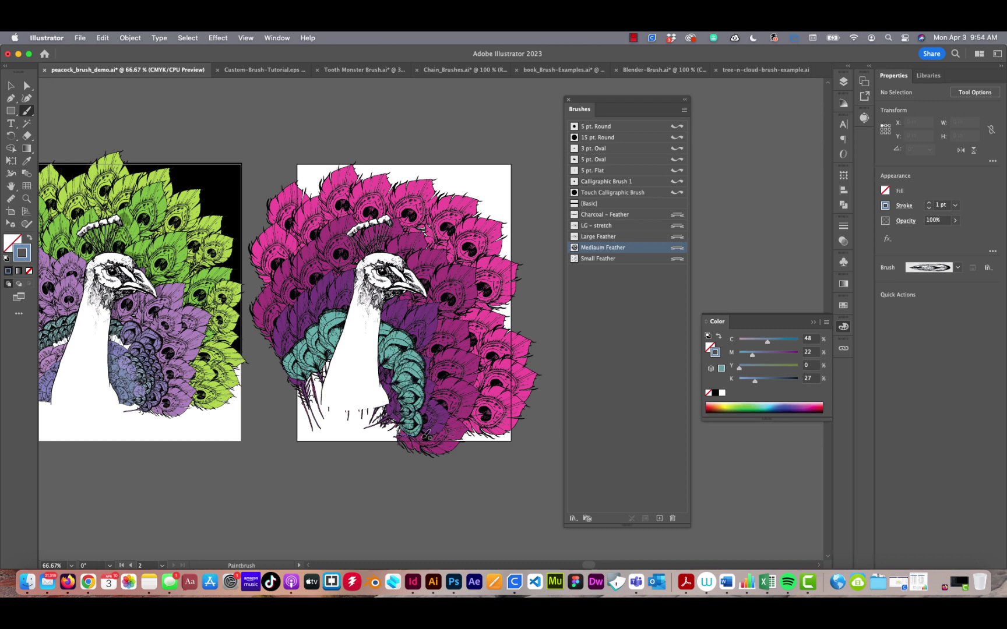
Add another inner row of Mediaum Feather strokes on both sides of the neck with the stroke's magenta value set to 40.
click(761, 353)
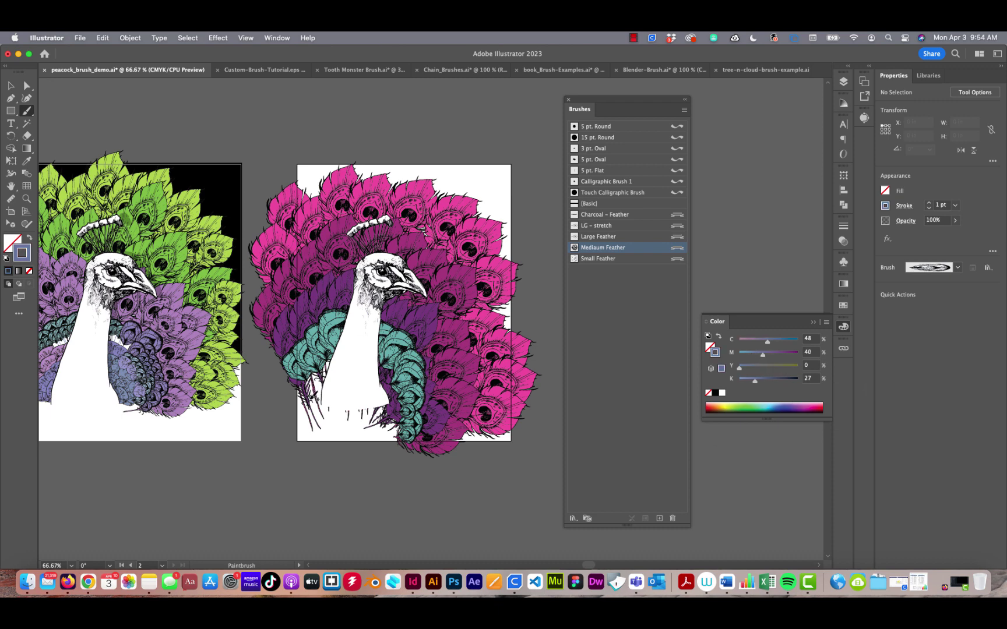
mouse_move(309, 400)
mouse_down()
mouse_move(296, 382)
mouse_move(309, 361)
mouse_move(334, 354)
mouse_up()
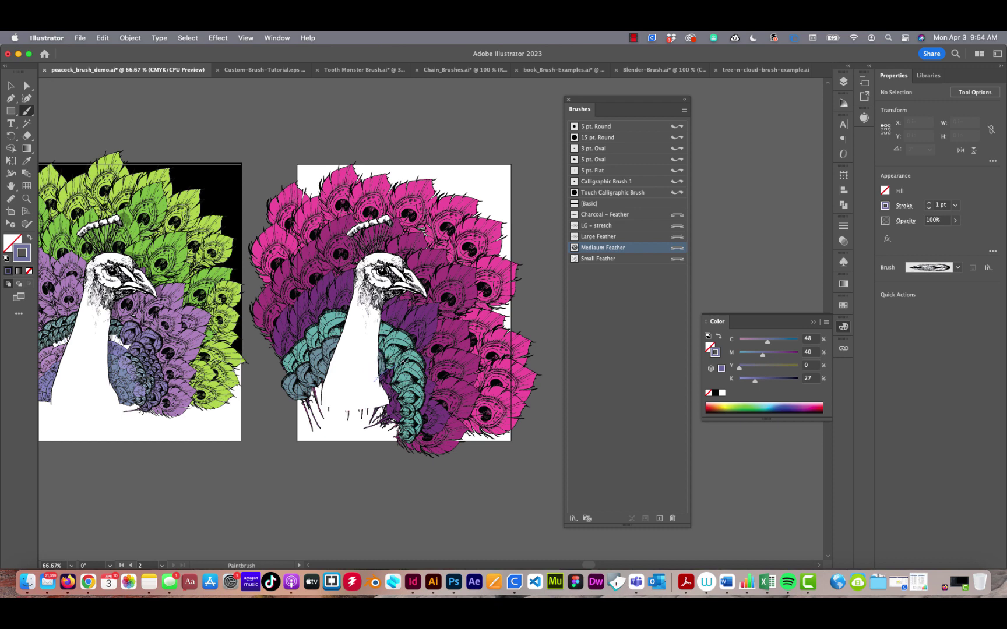
mouse_move(412, 407)
mouse_down()
mouse_move(389, 413)
mouse_move(413, 423)
mouse_move(390, 439)
mouse_up()
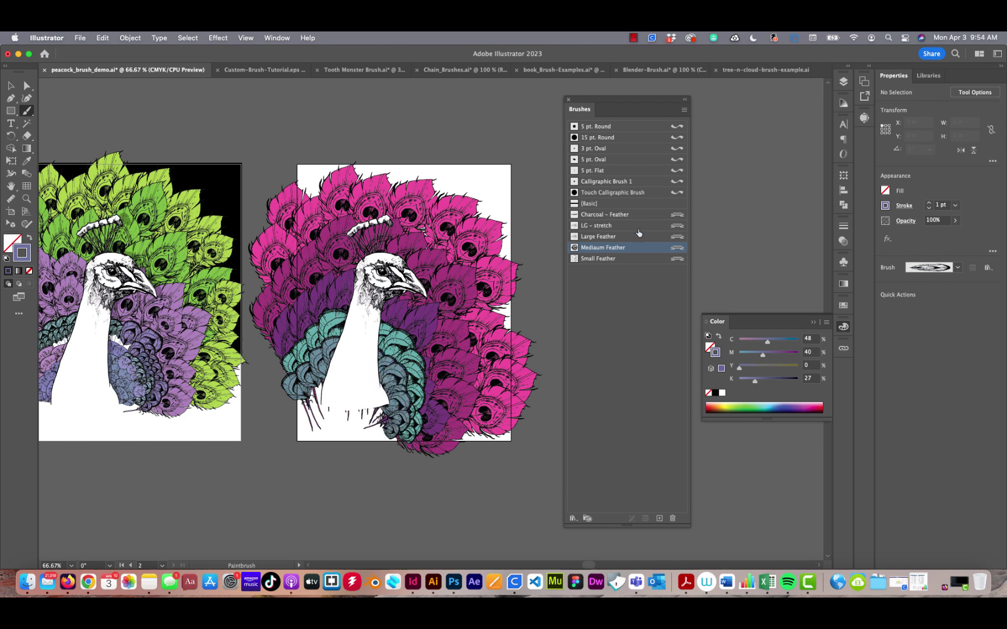
Fill the areas beside the neck base with Small Feather strokes in pale pink, C 10, M 40, Y 0, K 27.
click(574, 260)
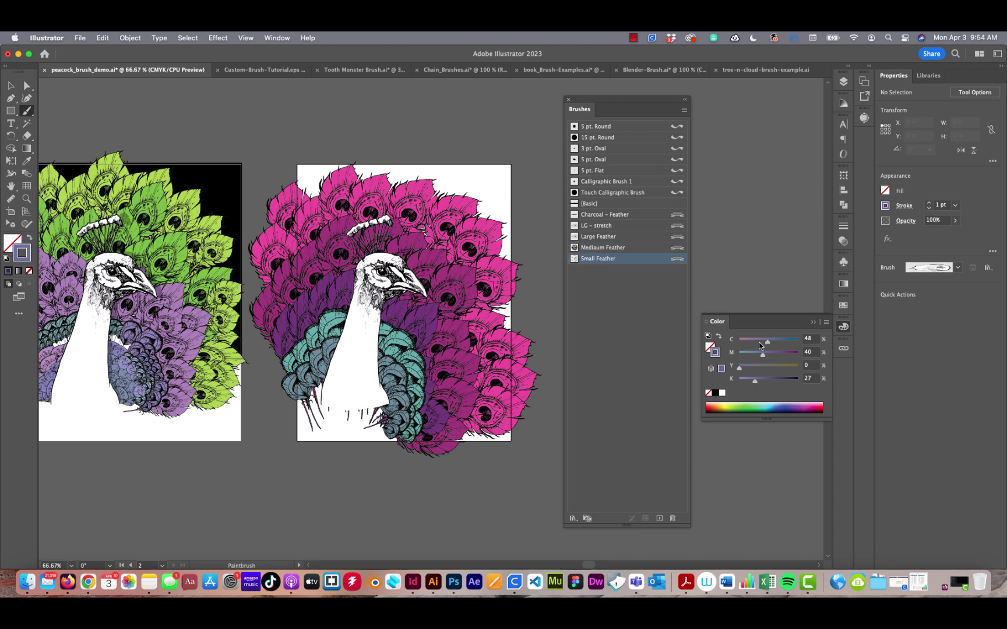
drag(759, 345, 745, 344)
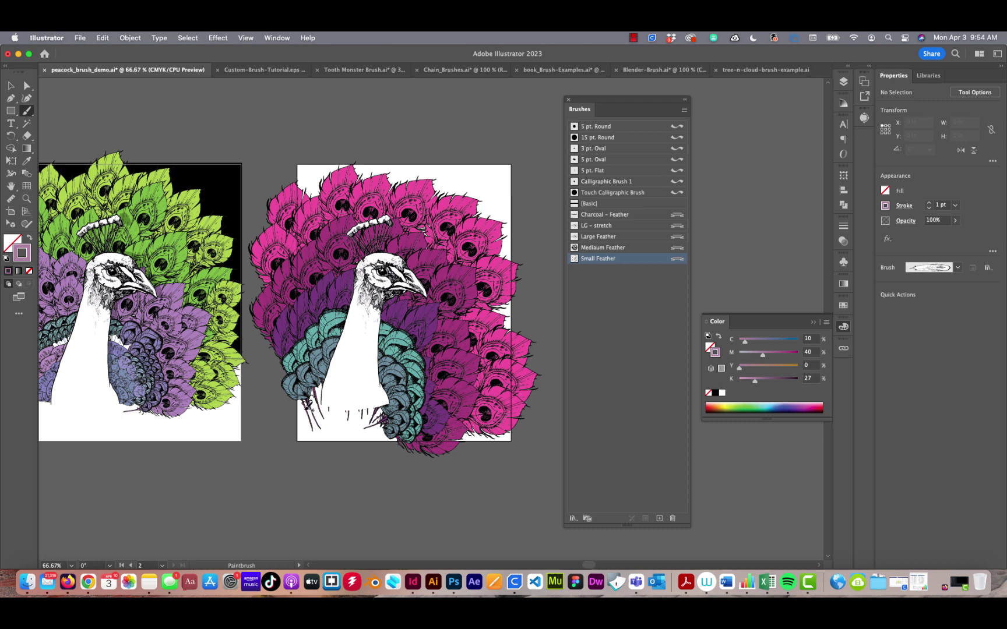
mouse_move(310, 405)
mouse_down()
mouse_move(281, 401)
mouse_move(318, 367)
mouse_up()
key(super+z)
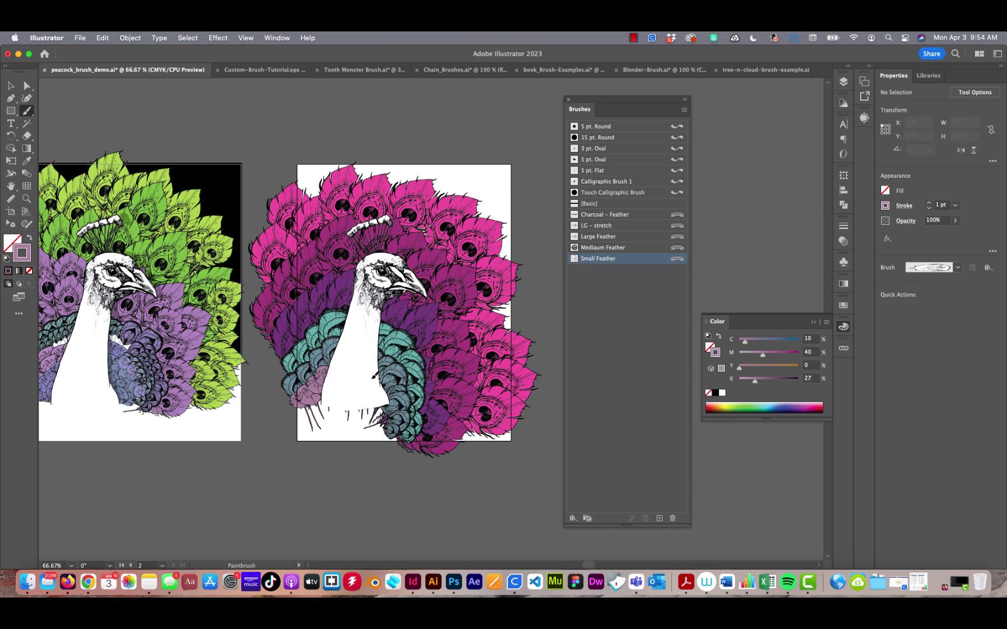
mouse_move(384, 370)
mouse_down()
mouse_move(401, 367)
mouse_move(387, 376)
mouse_move(385, 403)
mouse_up()
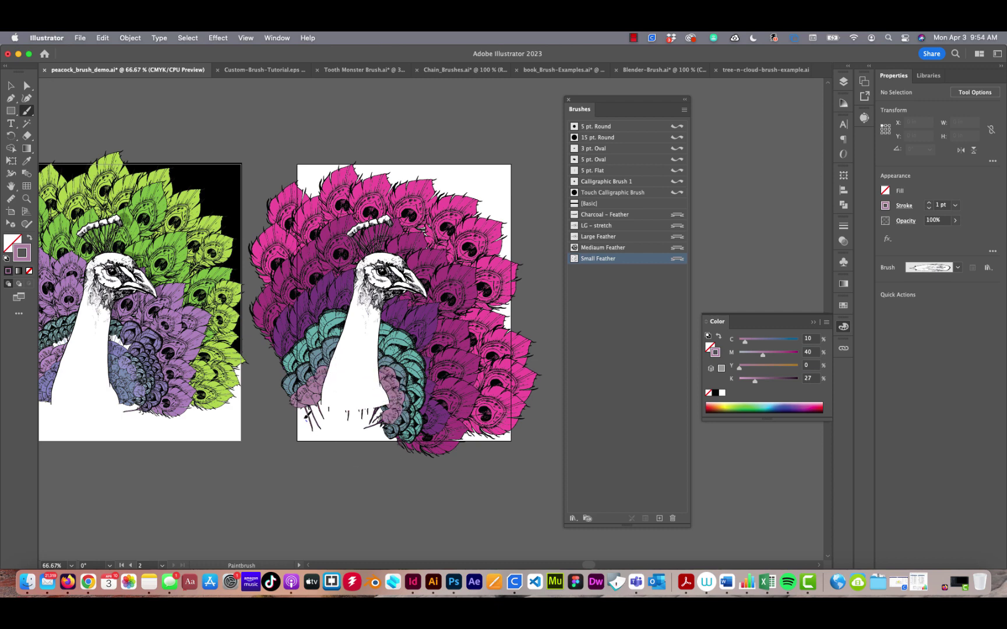
mouse_move(313, 421)
mouse_down()
mouse_move(296, 402)
mouse_move(314, 385)
mouse_up()
drag(382, 401, 379, 407)
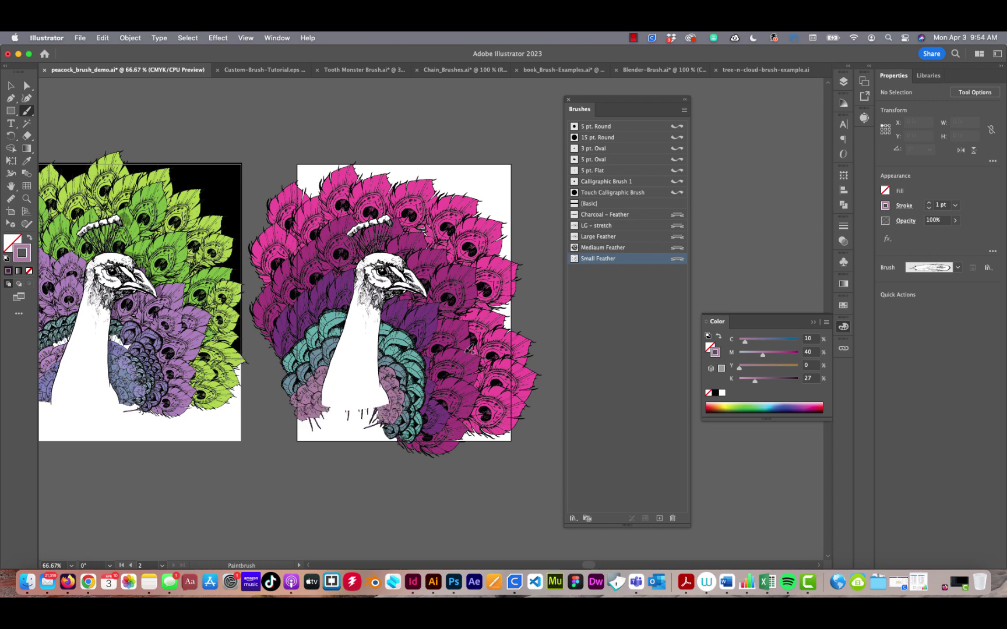
Draw a closed Pen shape over the loose feather ends below the second peacock's neck, with a white fill and no stroke.
scroll(469, 350, down, 4)
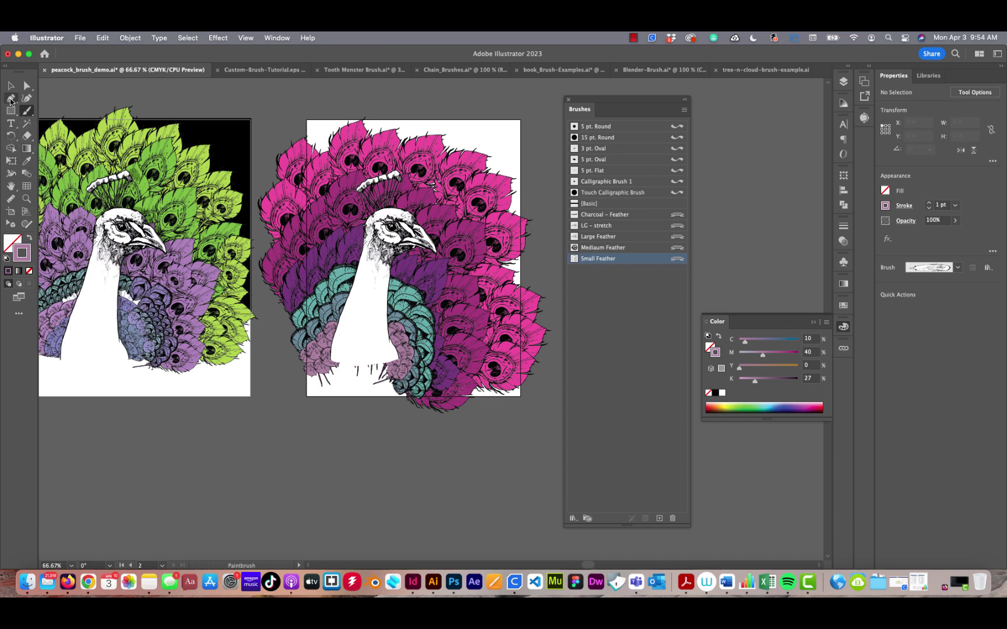
click(10, 98)
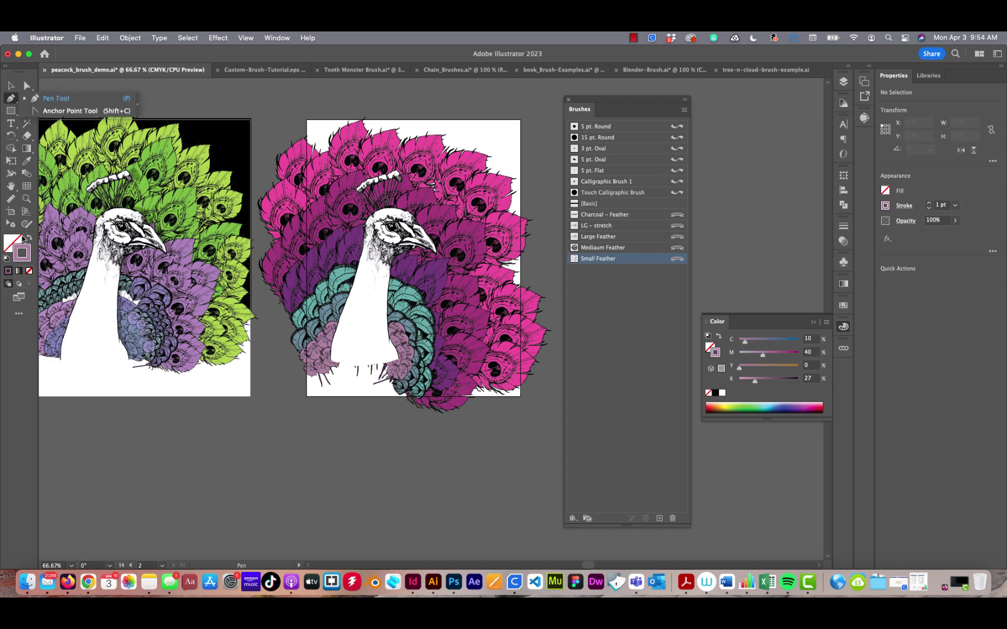
click(722, 394)
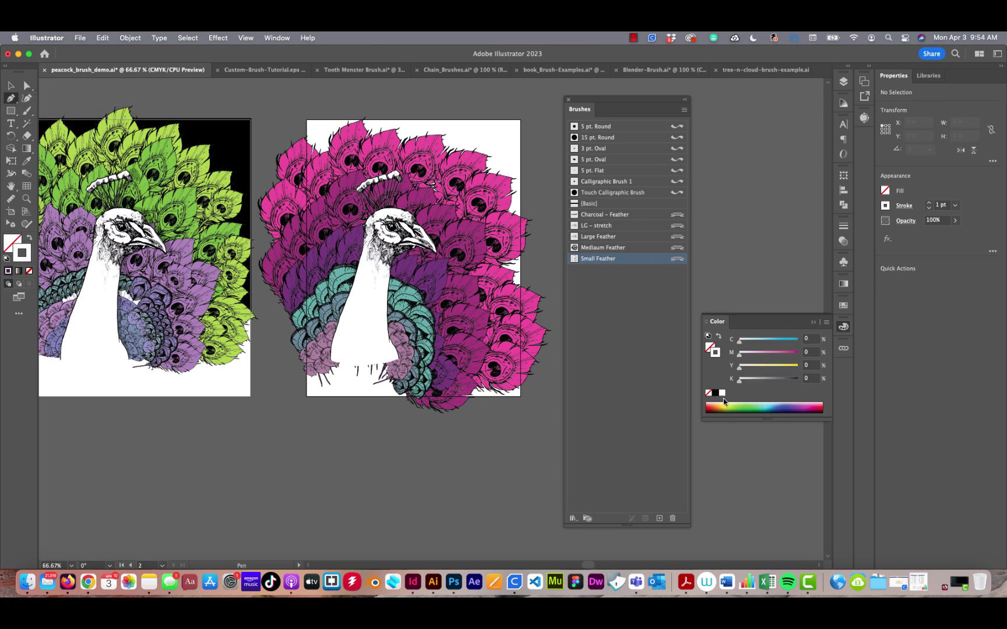
click(332, 343)
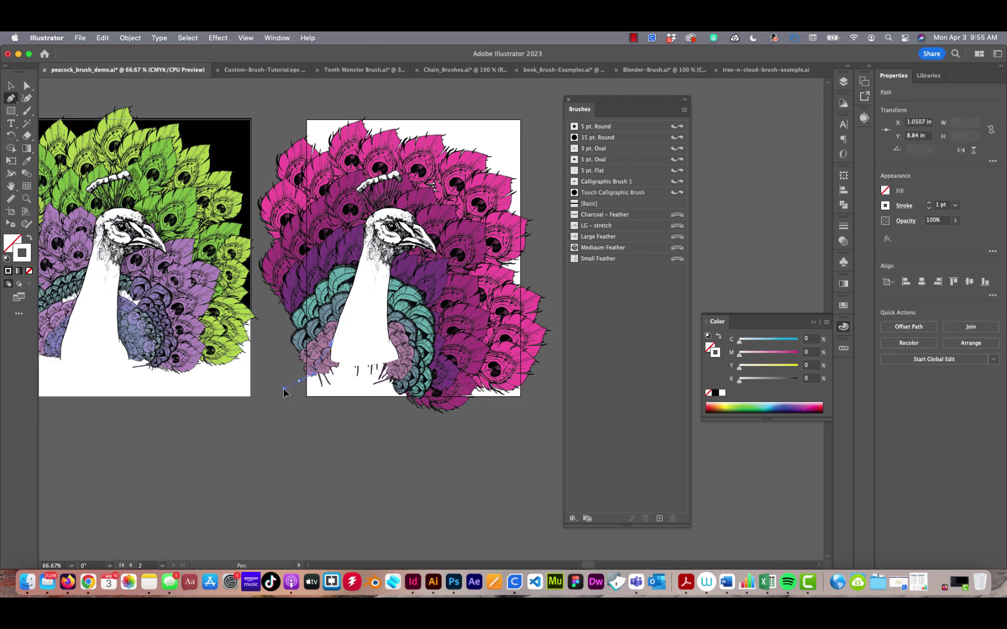
click(307, 398)
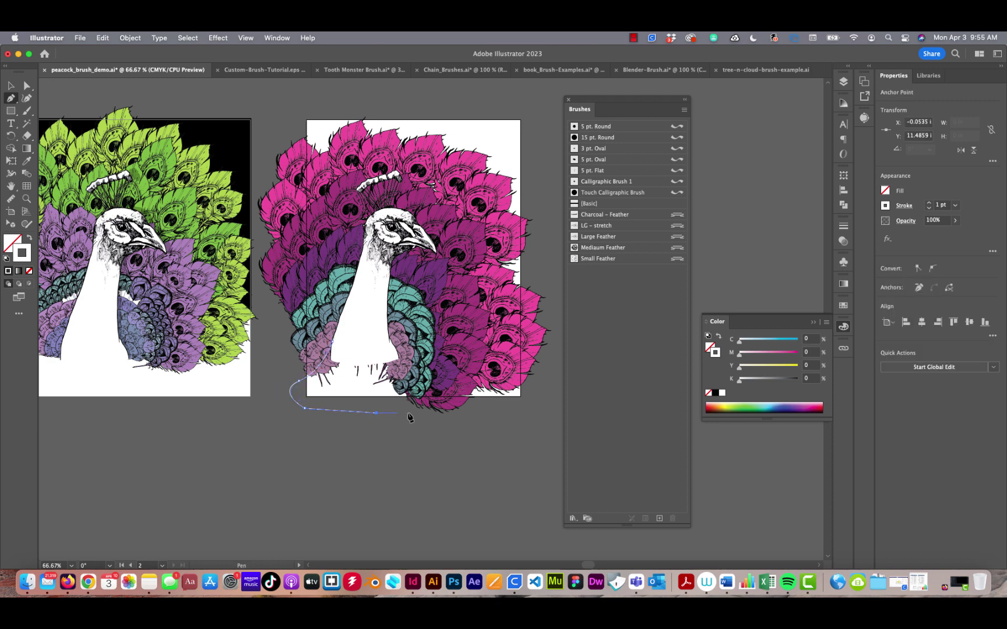
click(463, 415)
drag(463, 415, 480, 408)
click(476, 400)
click(378, 352)
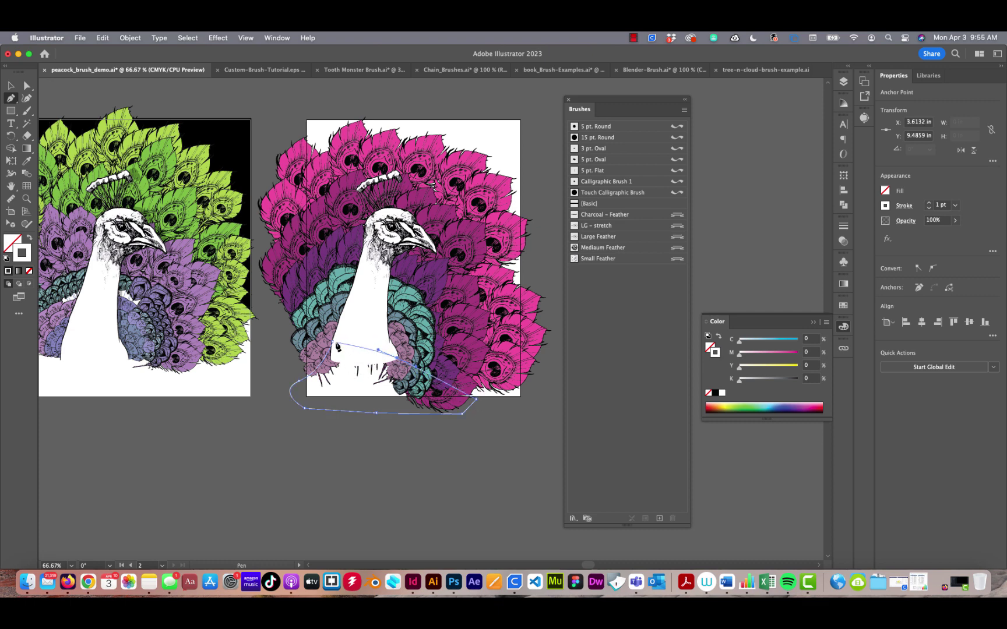
click(333, 343)
click(30, 239)
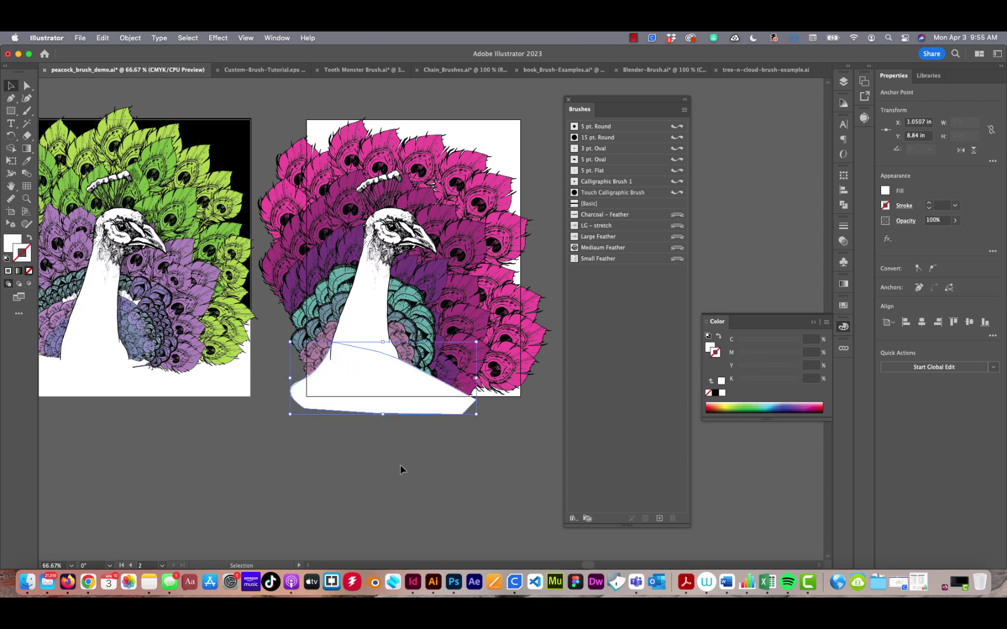
key(v)
click(431, 460)
Draw a black rectangle about 9.08 by 7.96 in over the upper part of the second artboard and send it to the back.
drag(474, 447, 510, 454)
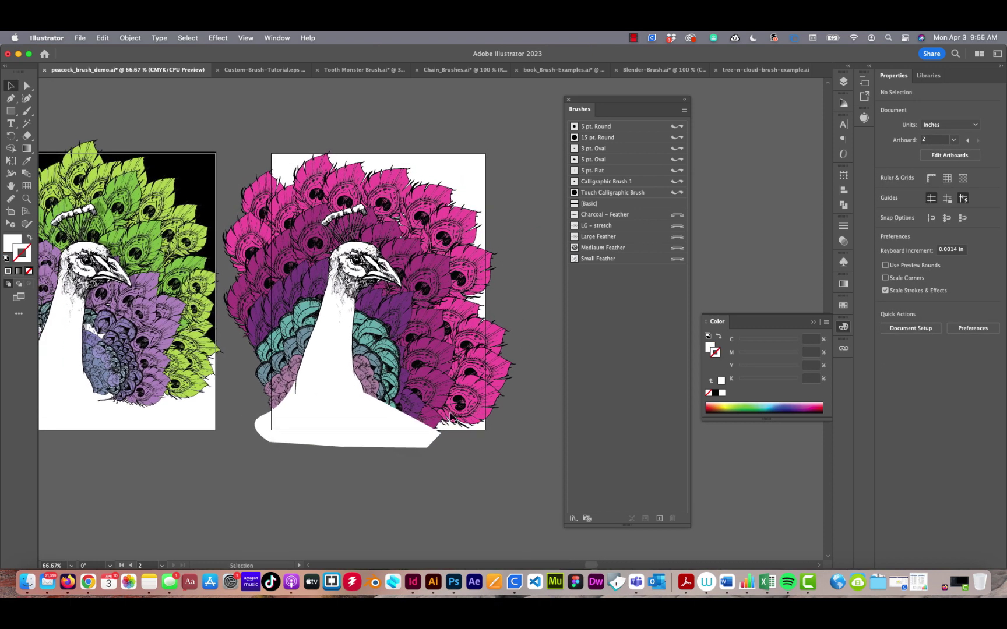
click(11, 111)
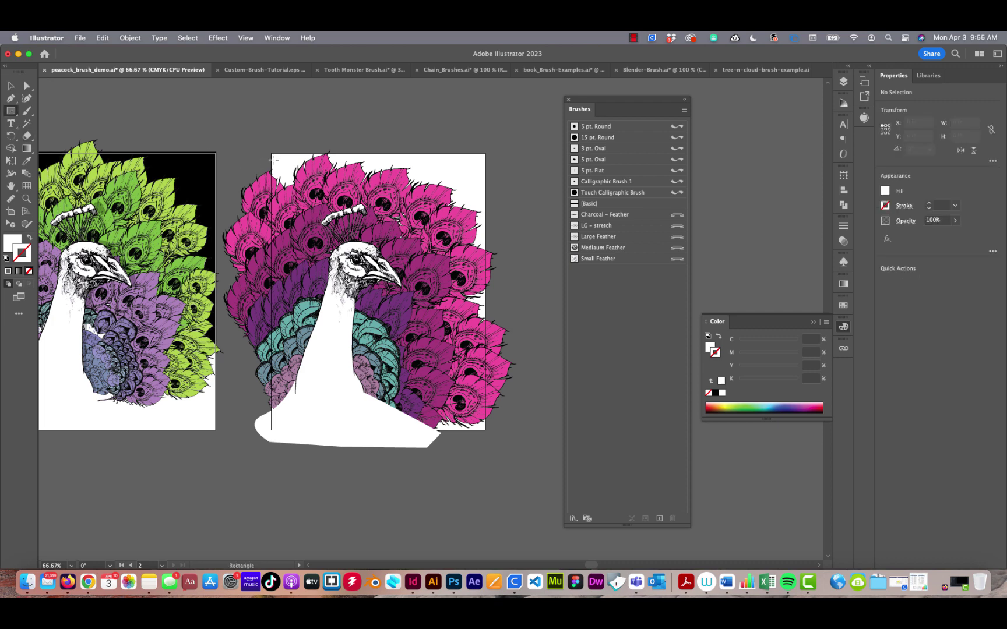
drag(264, 149, 493, 349)
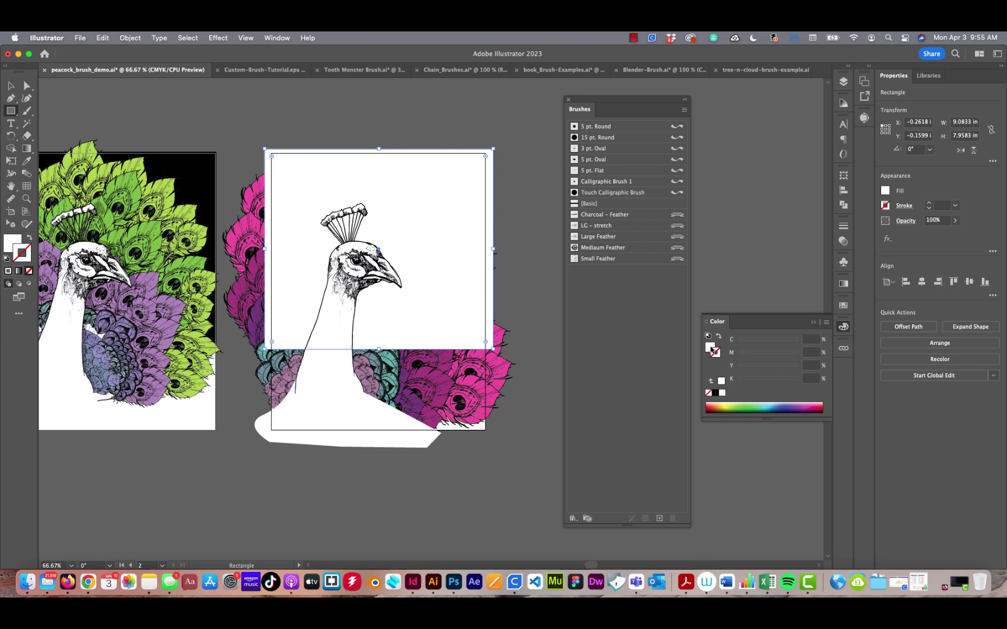
click(715, 393)
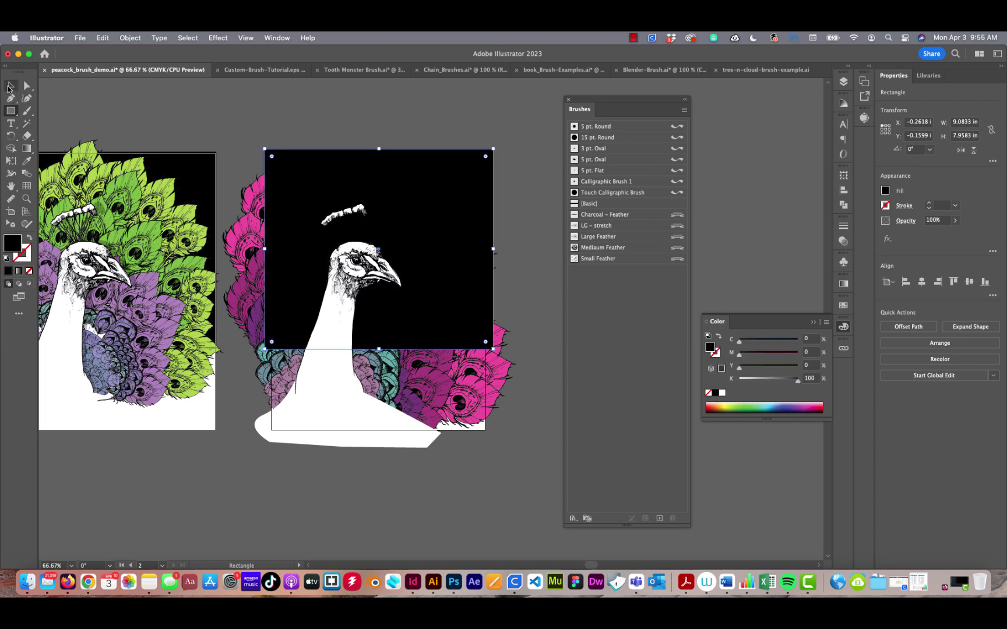
click(10, 88)
key(shift+super+bracketleft)
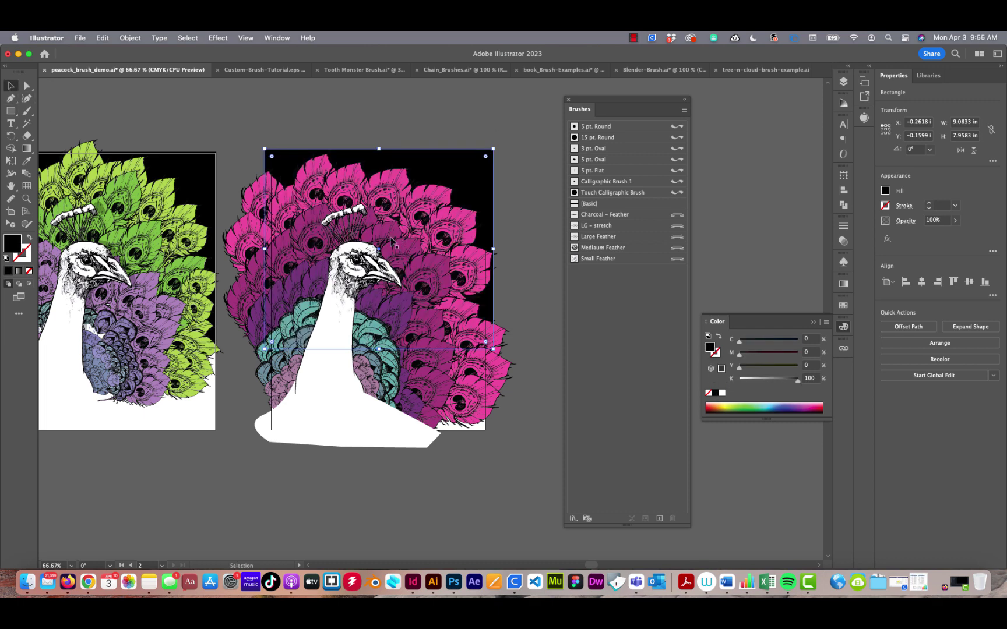
click(229, 124)
Preview both peacock artboards cropped to their edges in Trim View, and return to the normal view.
click(245, 38)
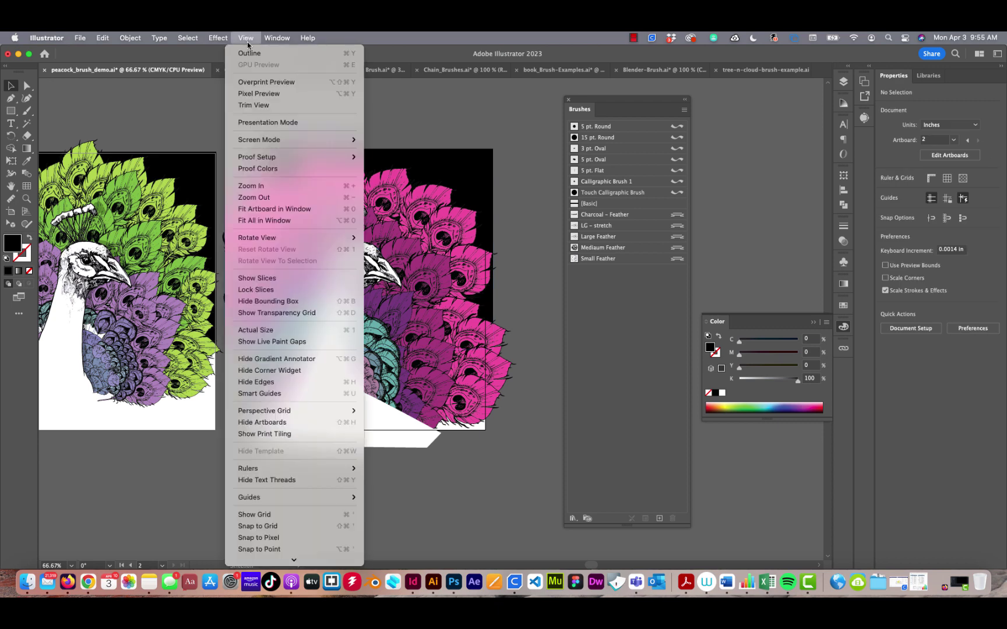
click(251, 104)
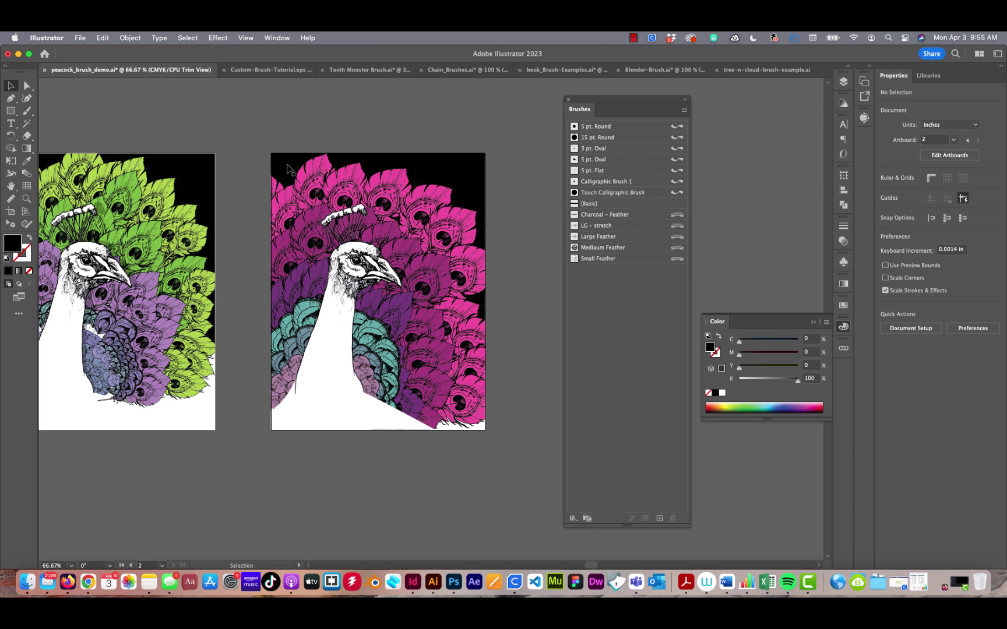
drag(266, 179, 495, 131)
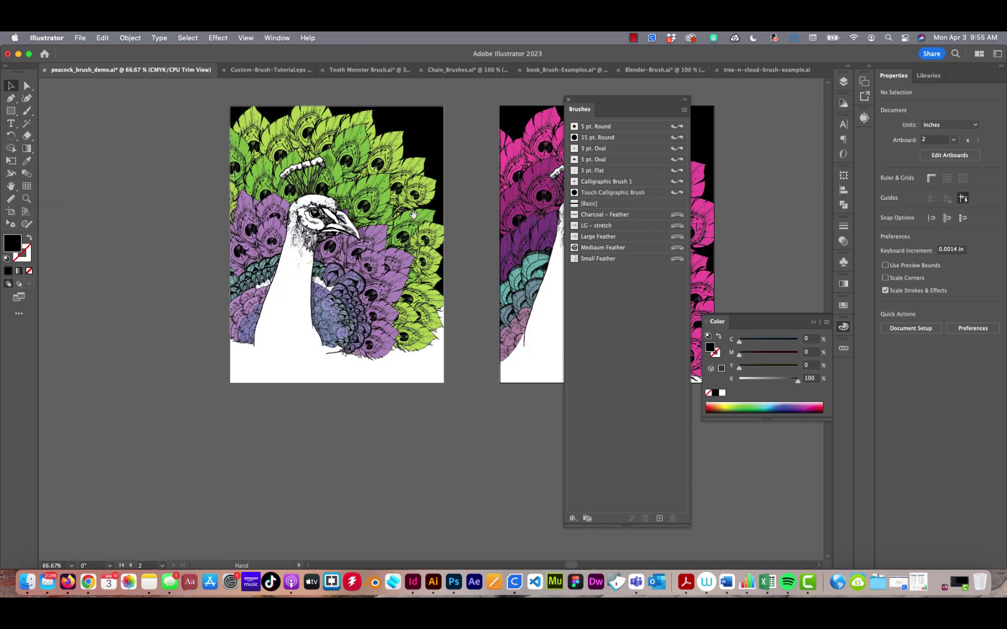
drag(470, 190, 279, 294)
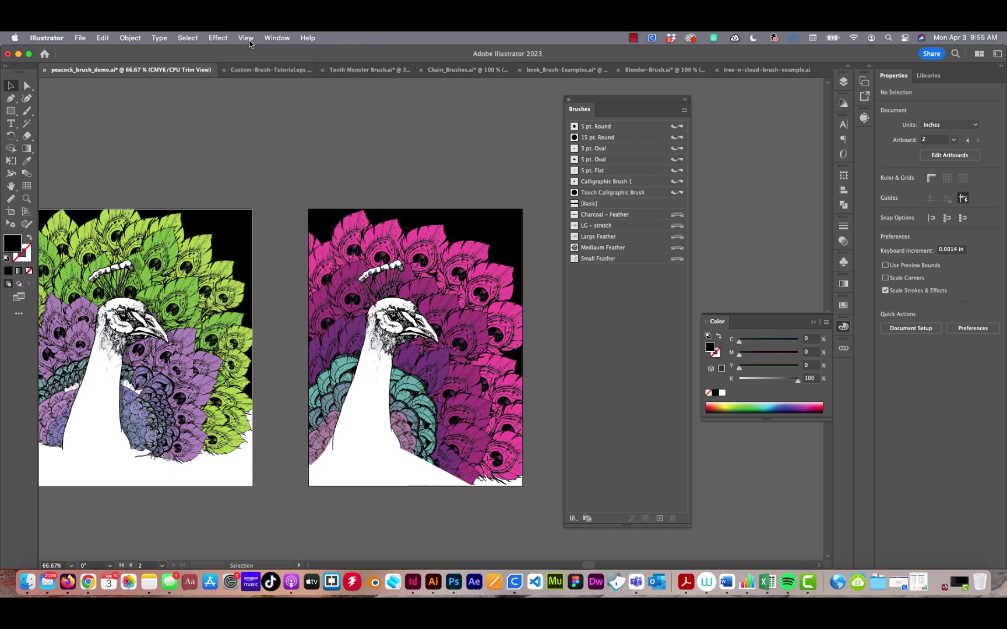
click(247, 38)
click(263, 105)
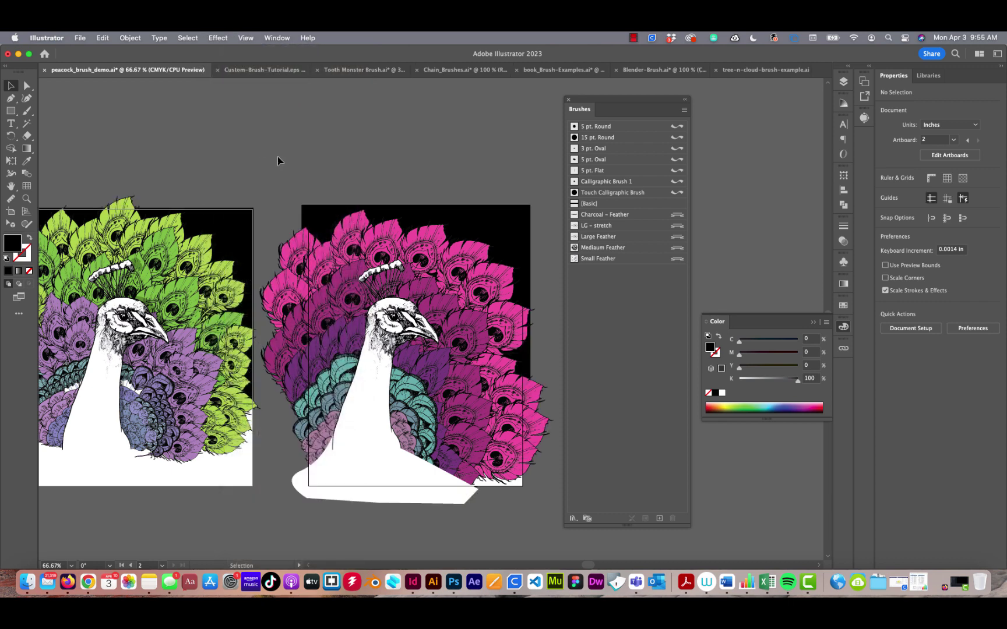
In Custom-Brush-Tutorial.eps, check the dotted stroke's brush and move the blue circular Art Brush 1 stroke slightly upward.
click(253, 69)
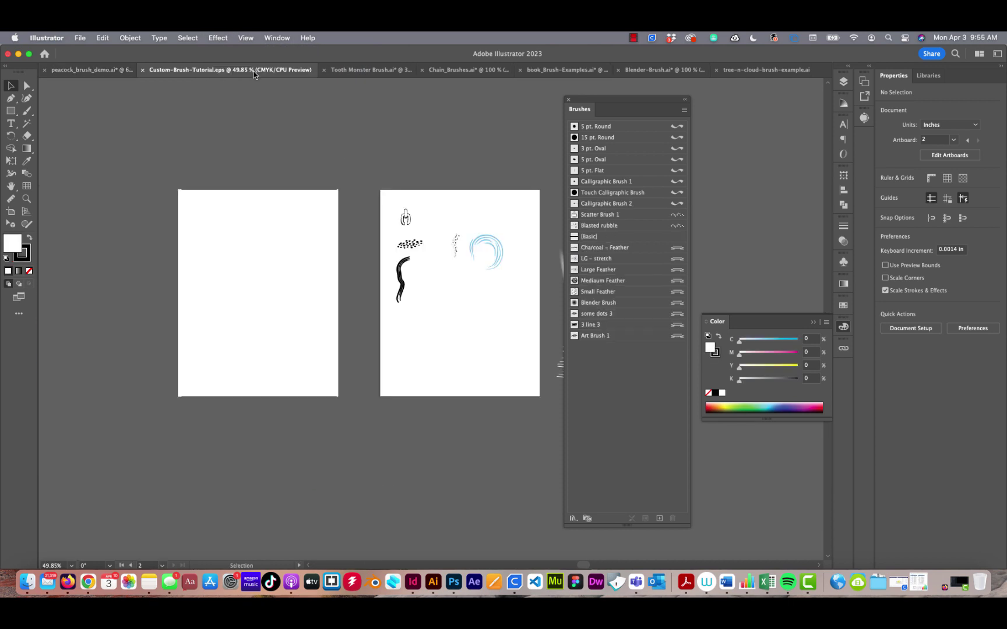
scroll(350, 153, right, 3)
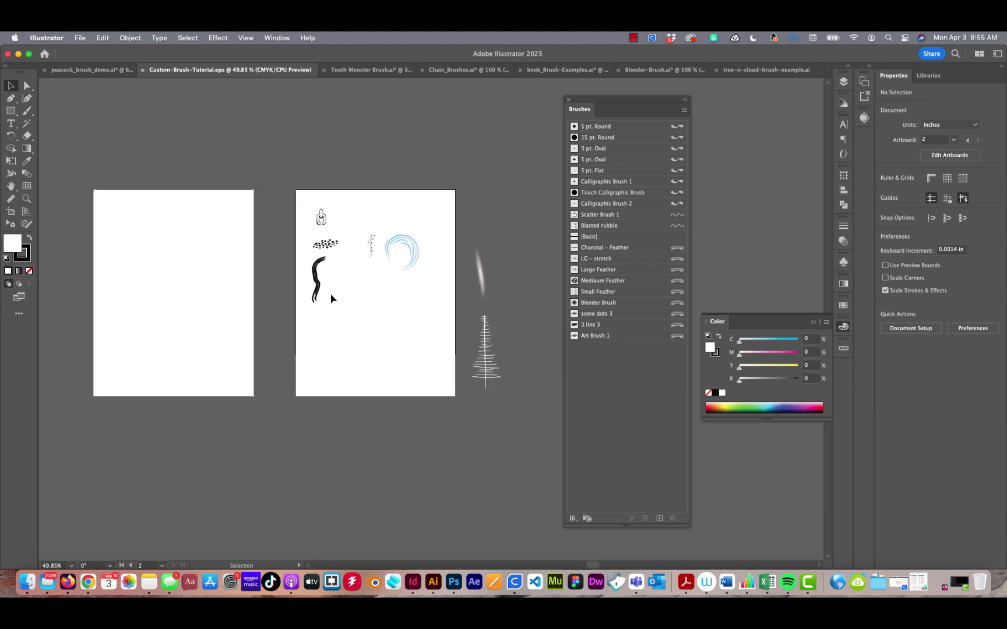
click(315, 251)
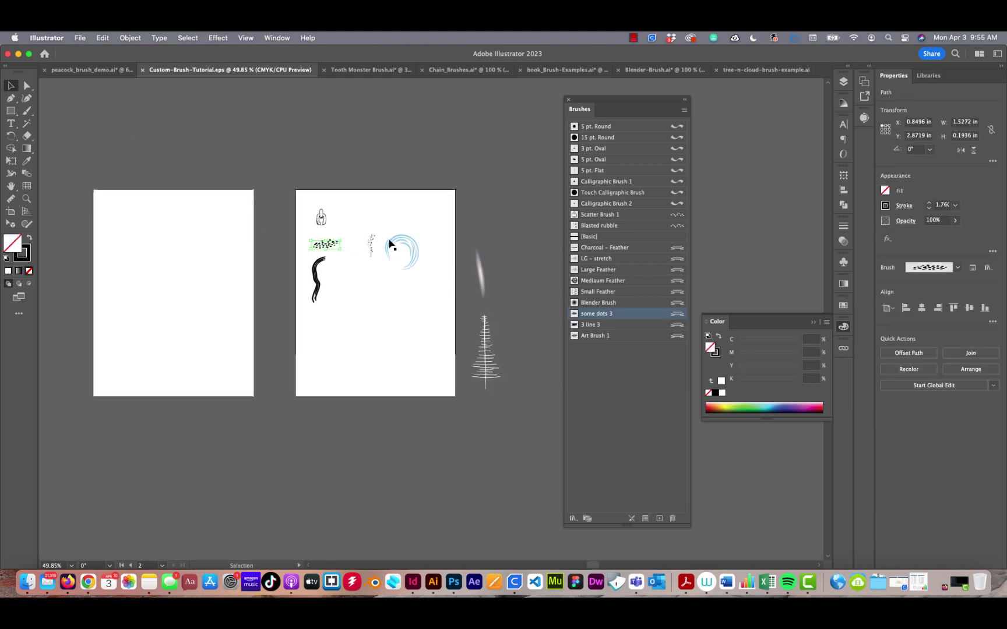
drag(408, 243, 407, 222)
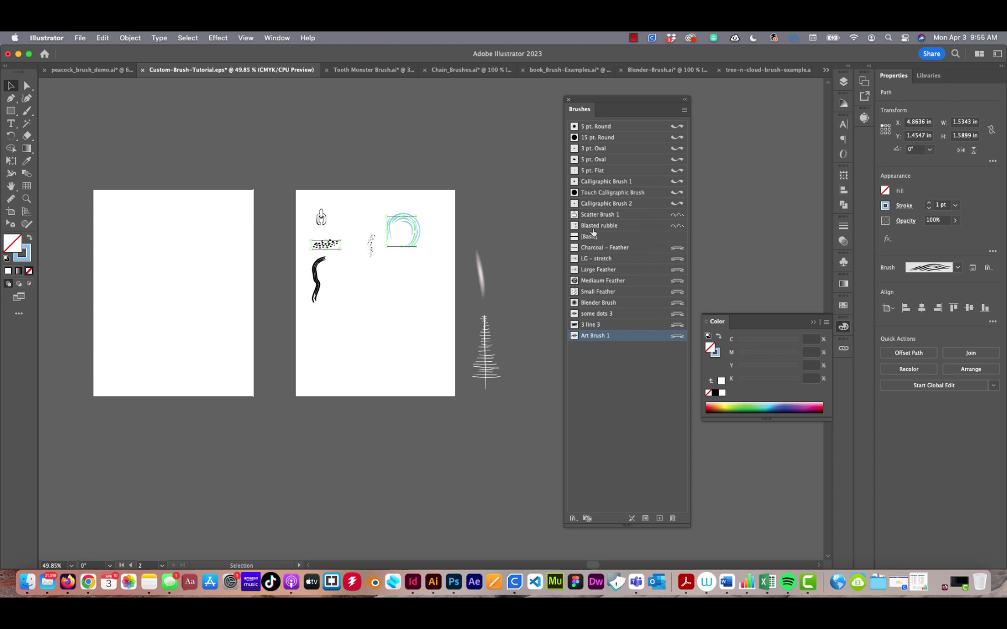
Look over the brush artwork in the Tooth Monster Brush.ai and Chain_Brushes.ai documents.
click(364, 71)
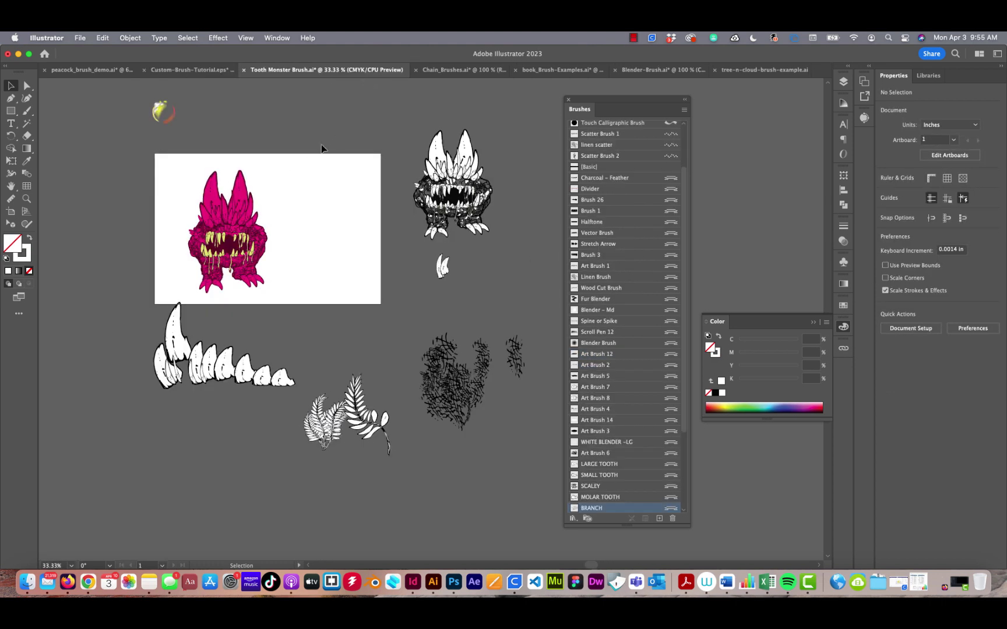
drag(310, 123, 311, 125)
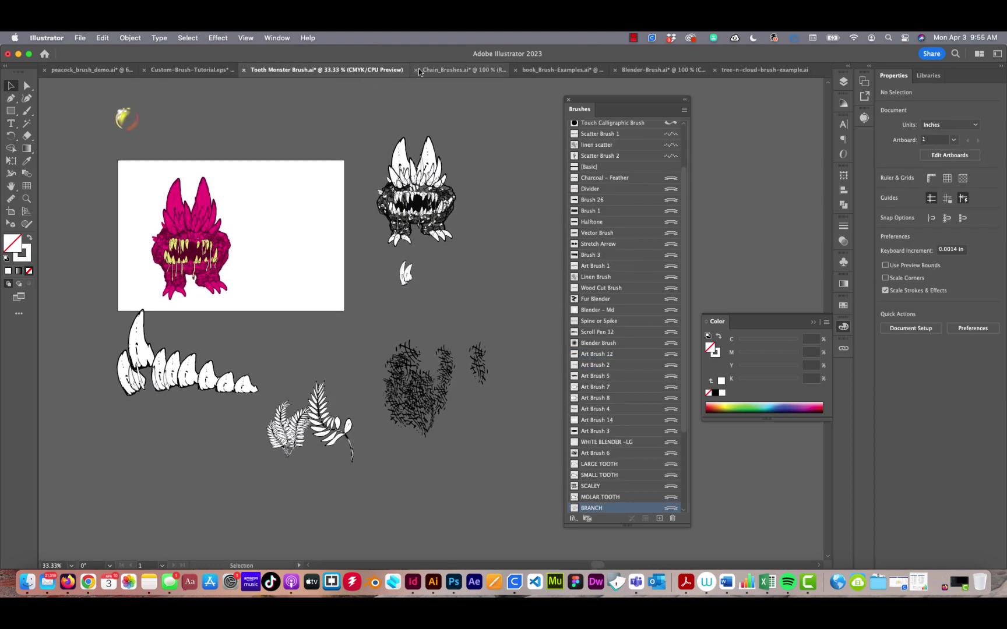
click(454, 70)
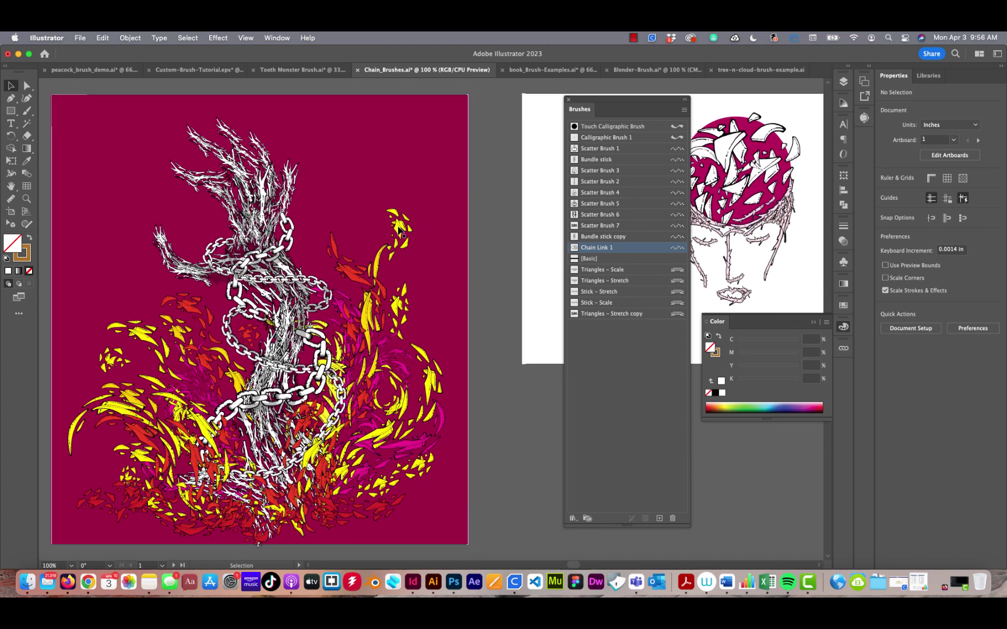
Examine the brushwork on the book covers in book_Brush-Examples.ai, moving the Brushes panel clear of the A Clockwork Orange cover.
click(535, 69)
scroll(484, 161, right, 3)
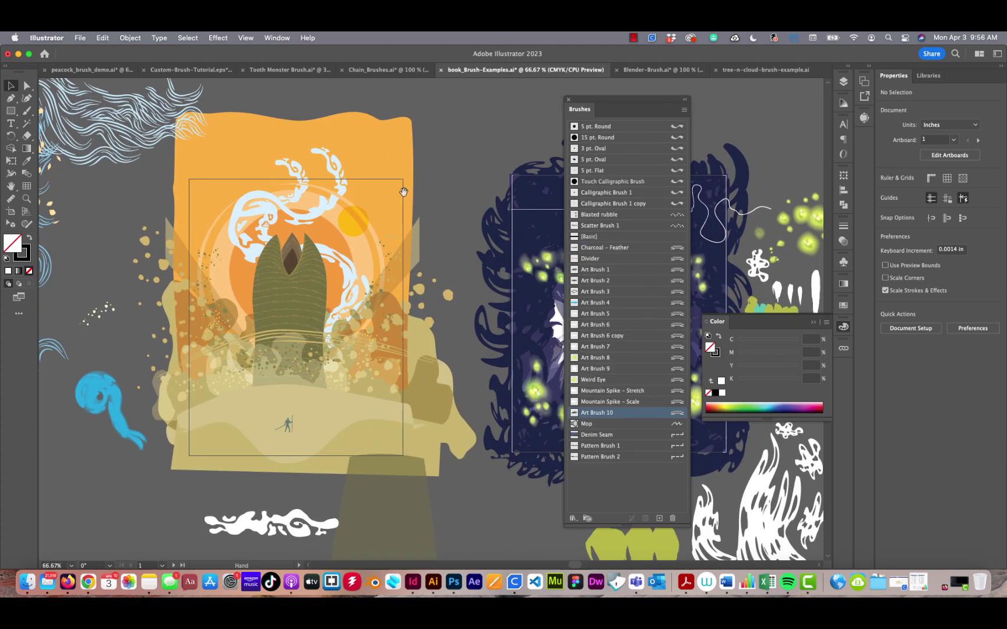
scroll(402, 223, right, 4)
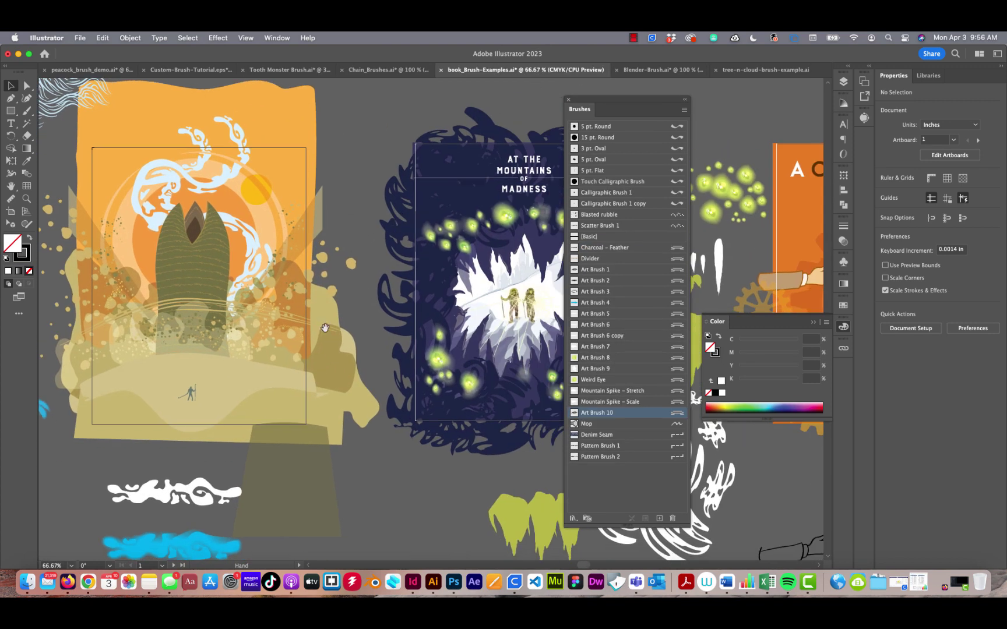
scroll(285, 307, left, 5)
scroll(284, 307, down, 3)
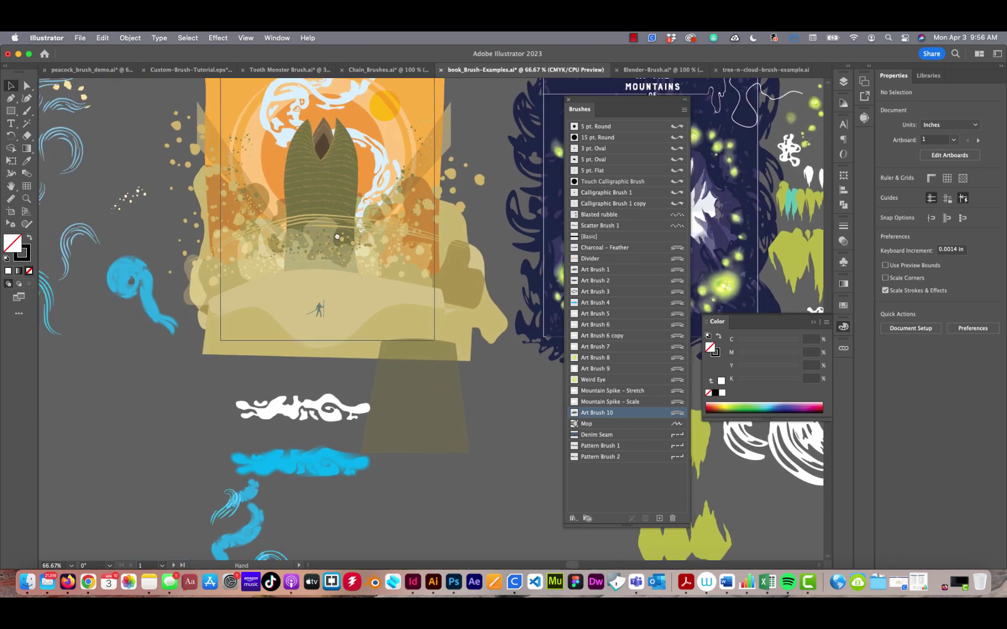
scroll(381, 214, left, 5)
scroll(381, 214, down, 2)
scroll(364, 231, up, 2)
scroll(416, 195, up, 2)
scroll(417, 204, right, 8)
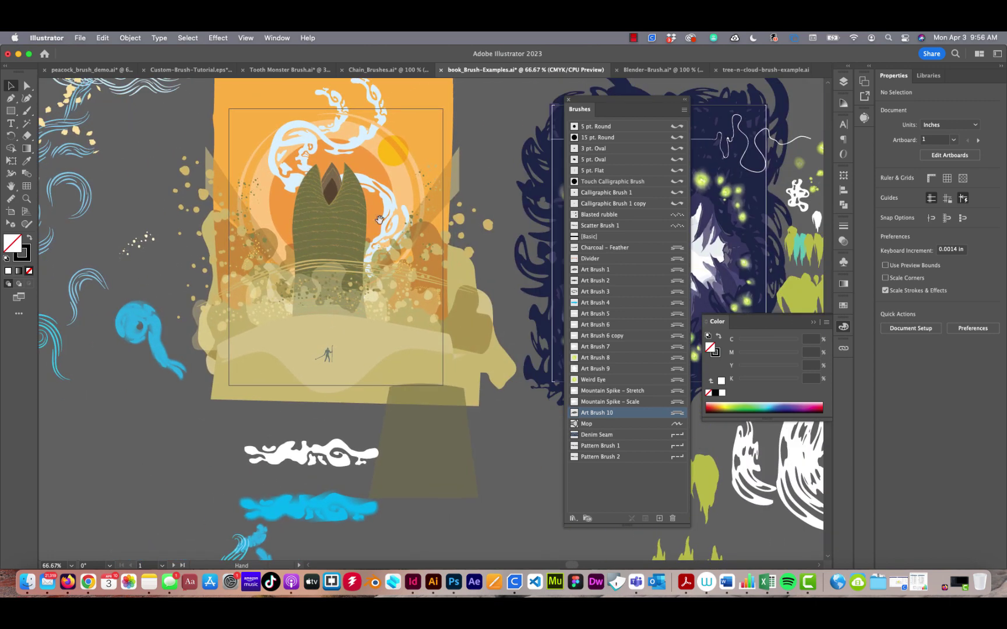
scroll(421, 231, right, 11)
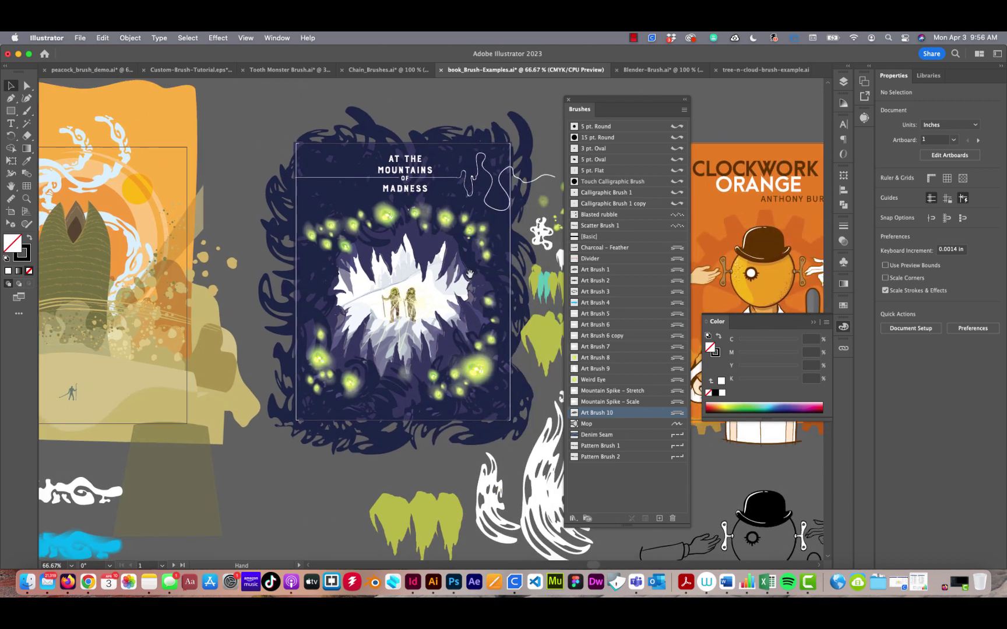
scroll(466, 288, right, 2)
scroll(466, 288, up, 1)
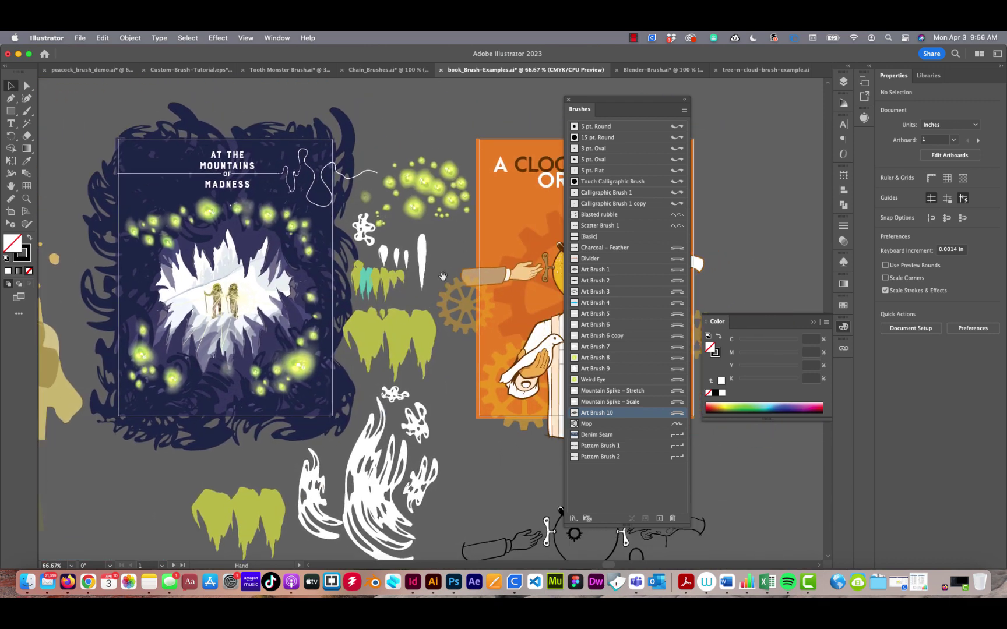
drag(627, 105, 752, 108)
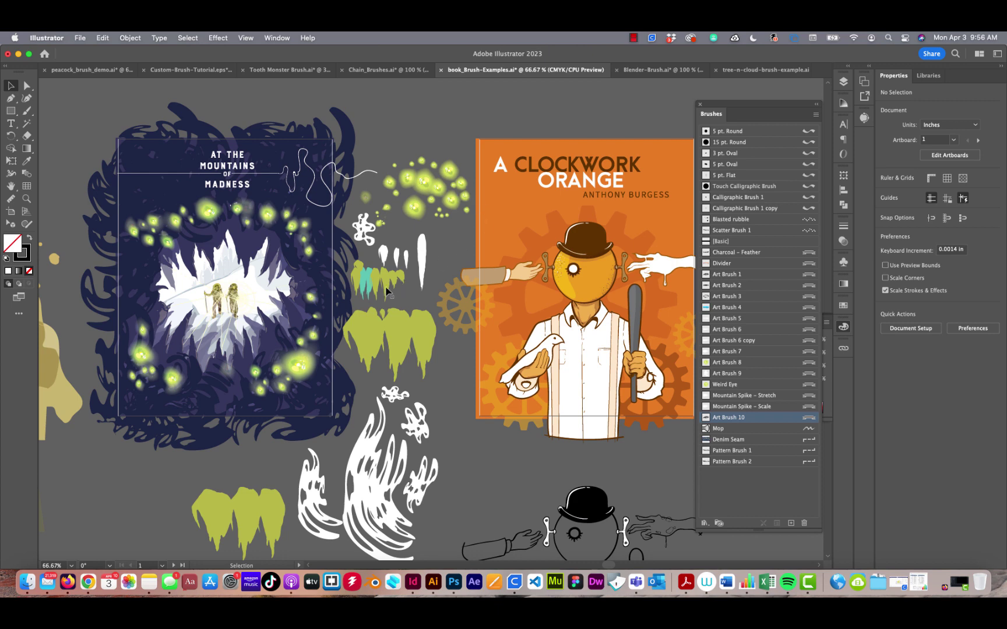
scroll(534, 181, right, 3)
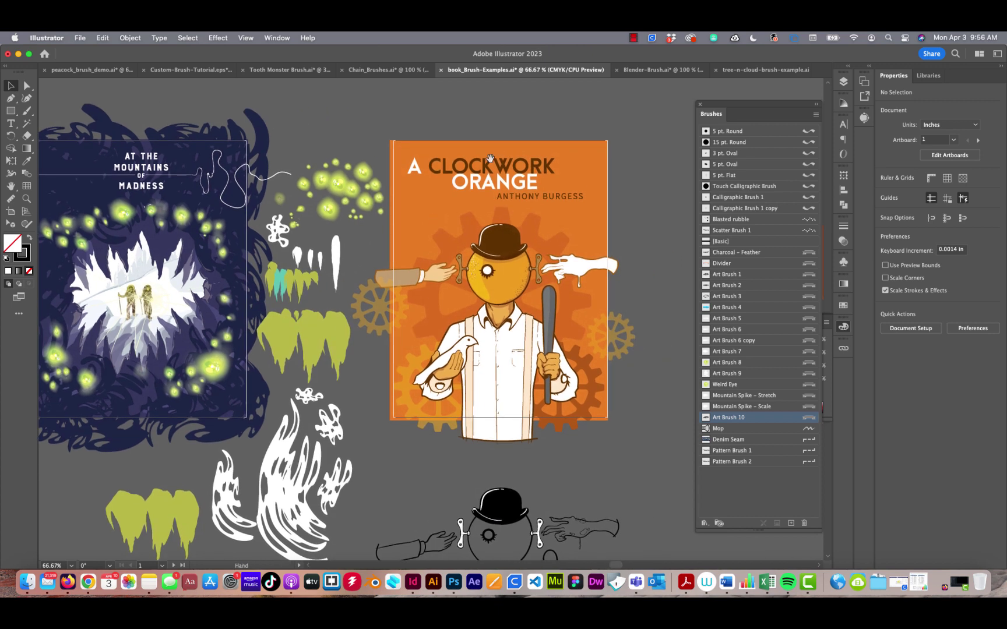
Look over the brush samples in Blender-Brush.ai and the tree and cloud scene in tree-n-cloud-brush-example.ai.
click(652, 70)
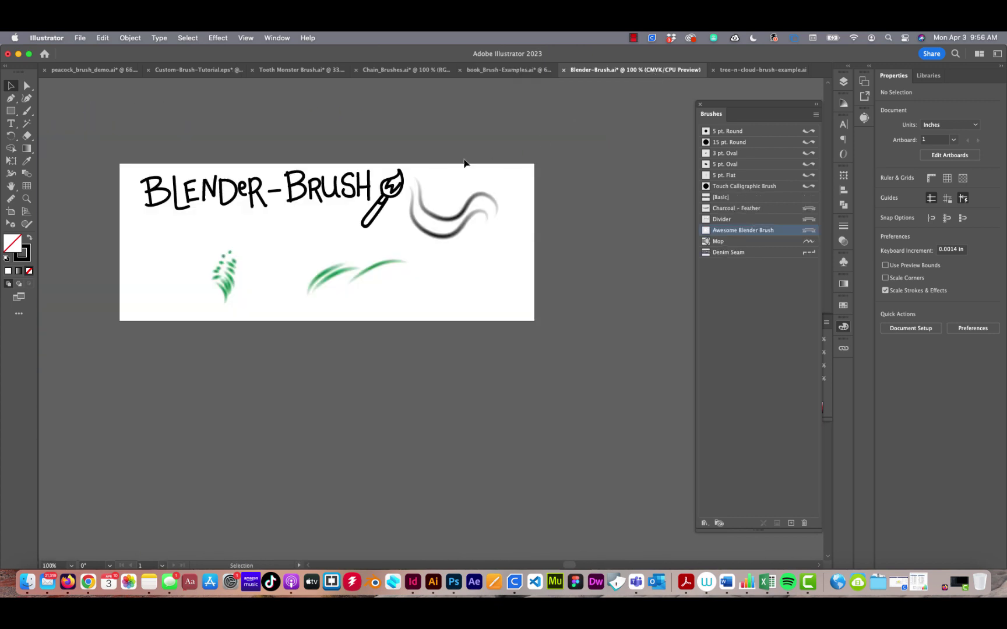
click(769, 70)
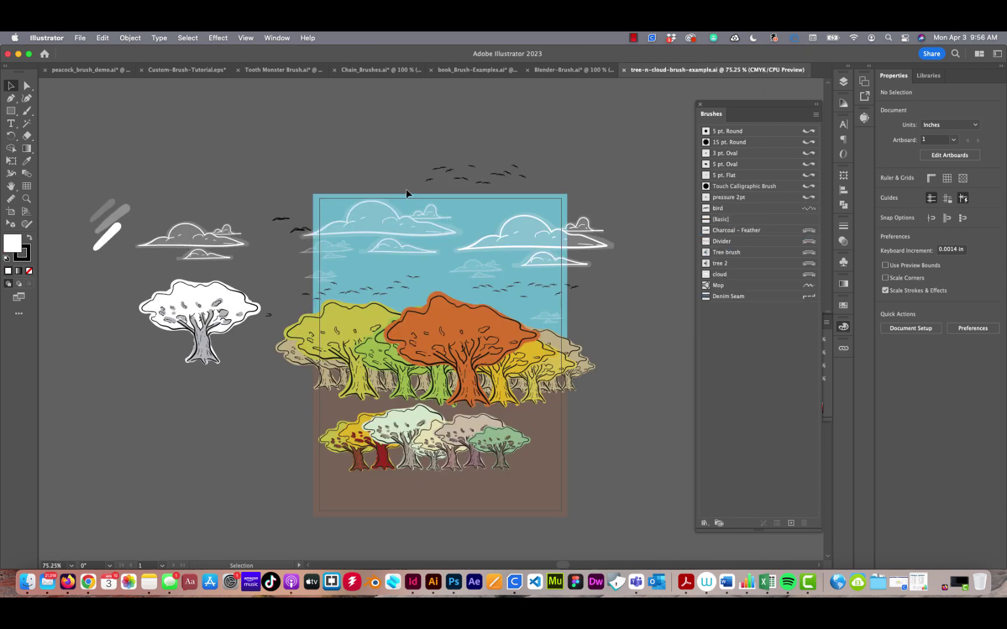
drag(340, 210, 350, 185)
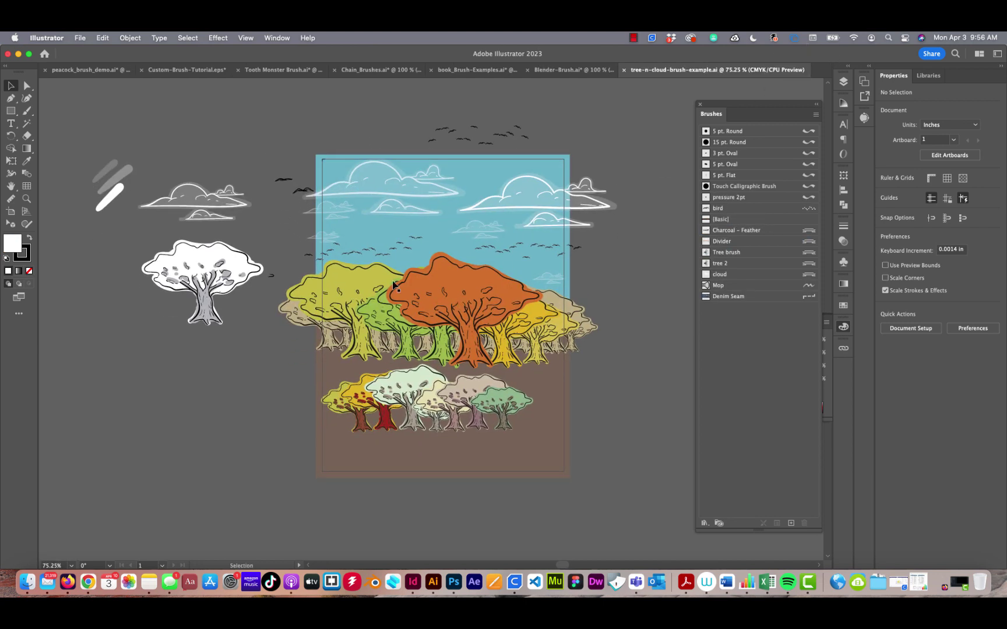
Try moving the translucent fill of the loose cloud artwork beside the artboard slightly upward.
key(super+equal)
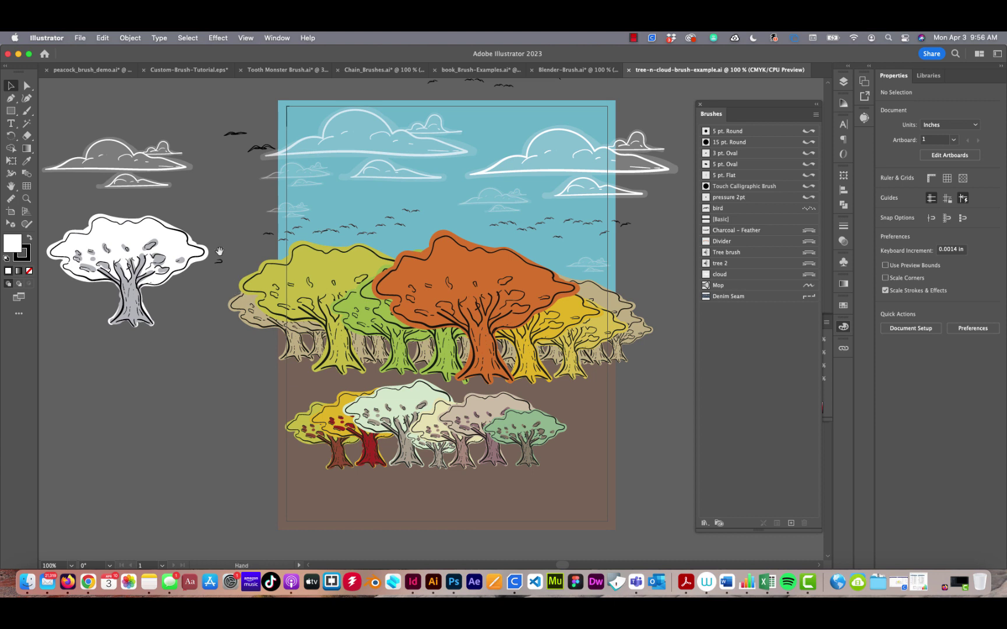
scroll(250, 216, left, 5)
click(284, 147)
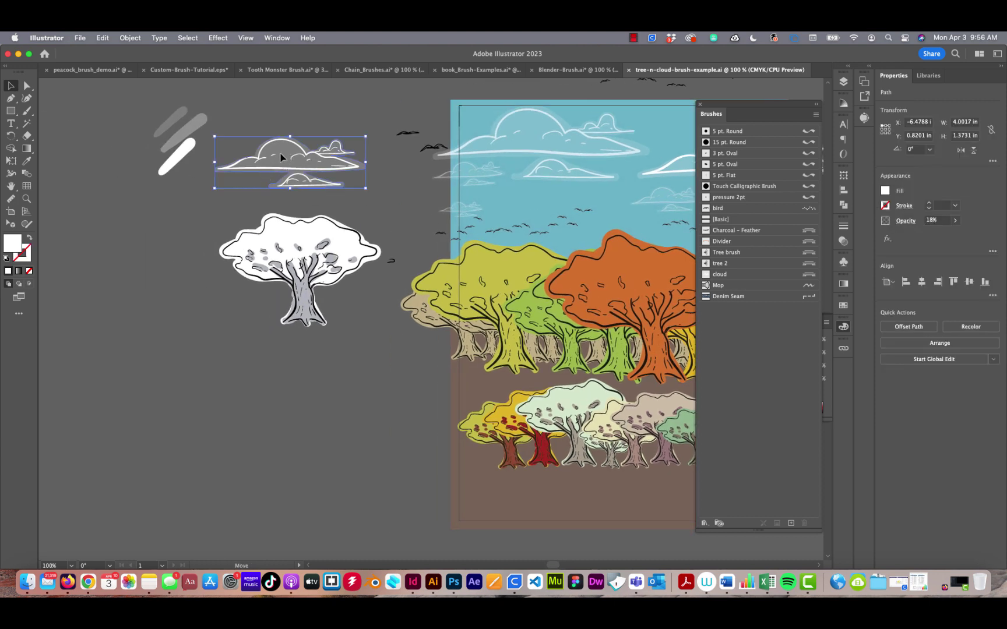
drag(280, 153, 279, 144)
key(super+z)
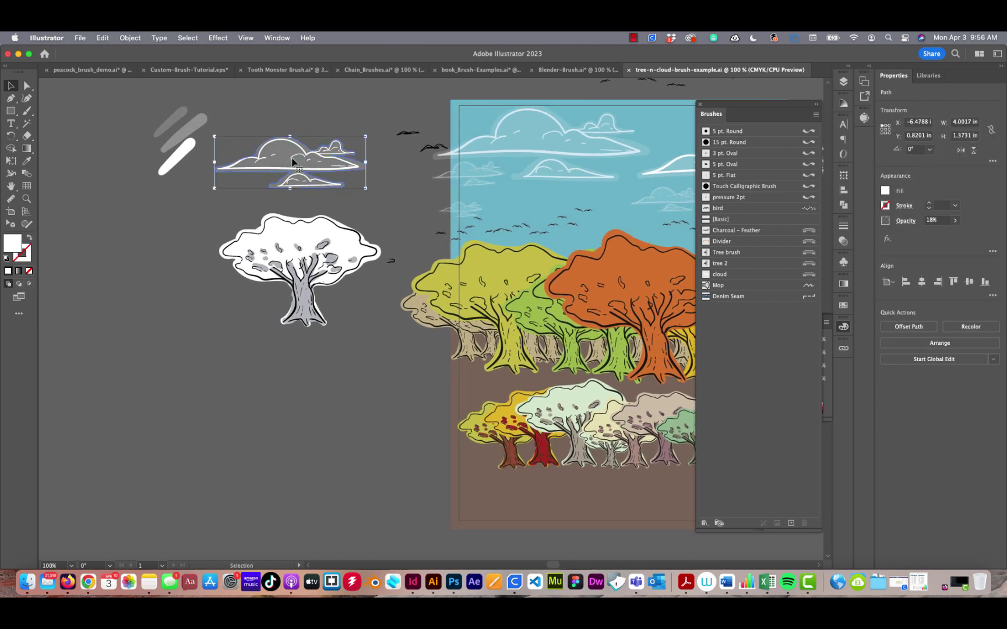
key(super+shift+a)
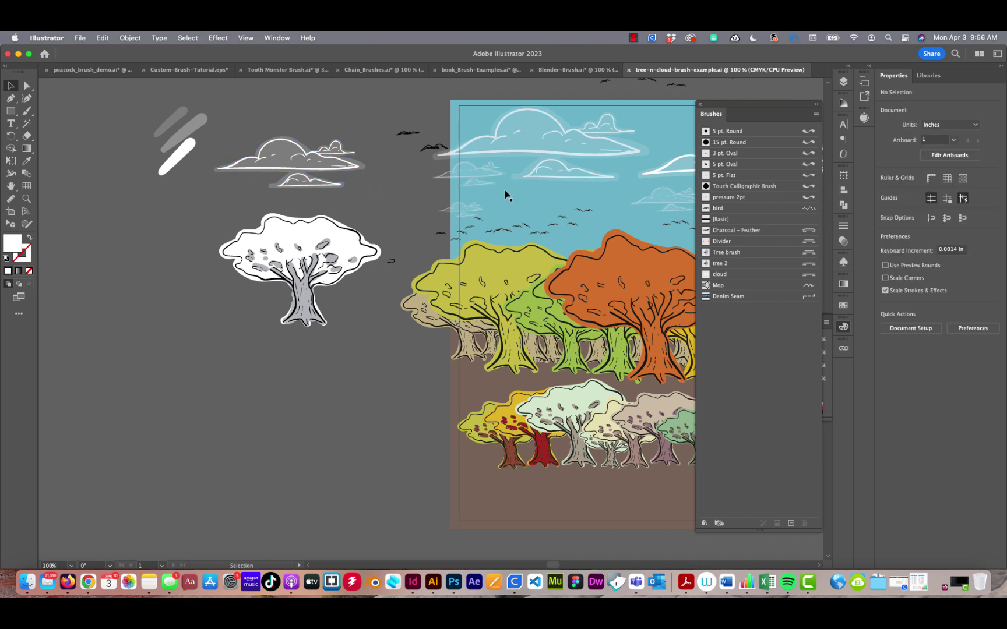
Check which brush is applied to the large upper-left cloud in the sky scene.
drag(543, 208, 412, 189)
click(394, 139)
drag(560, 192, 450, 187)
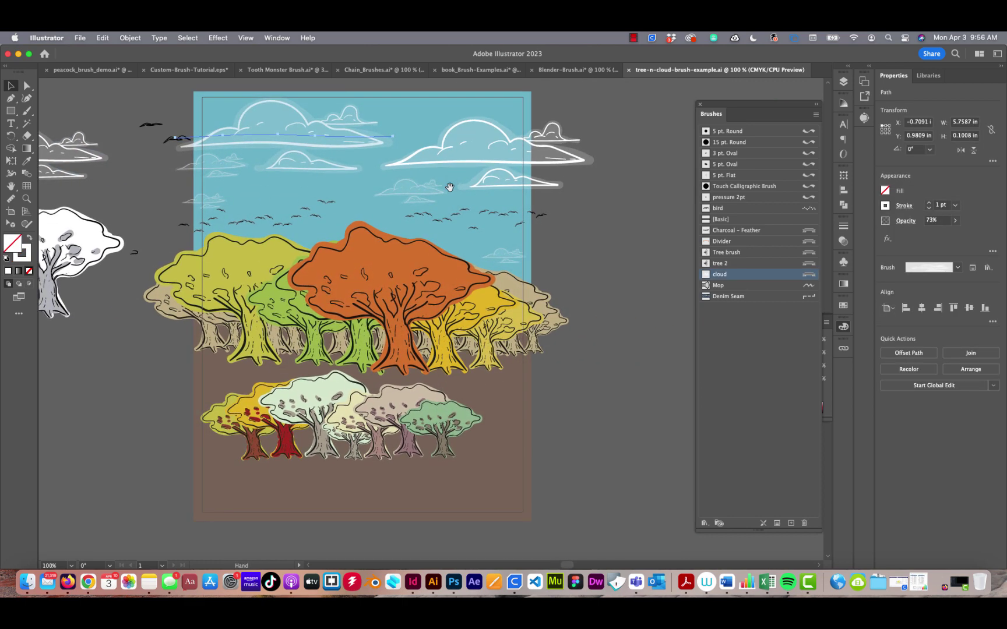
mouse_move(297, 196)
mouse_down()
mouse_move(474, 165)
mouse_move(300, 186)
mouse_up()
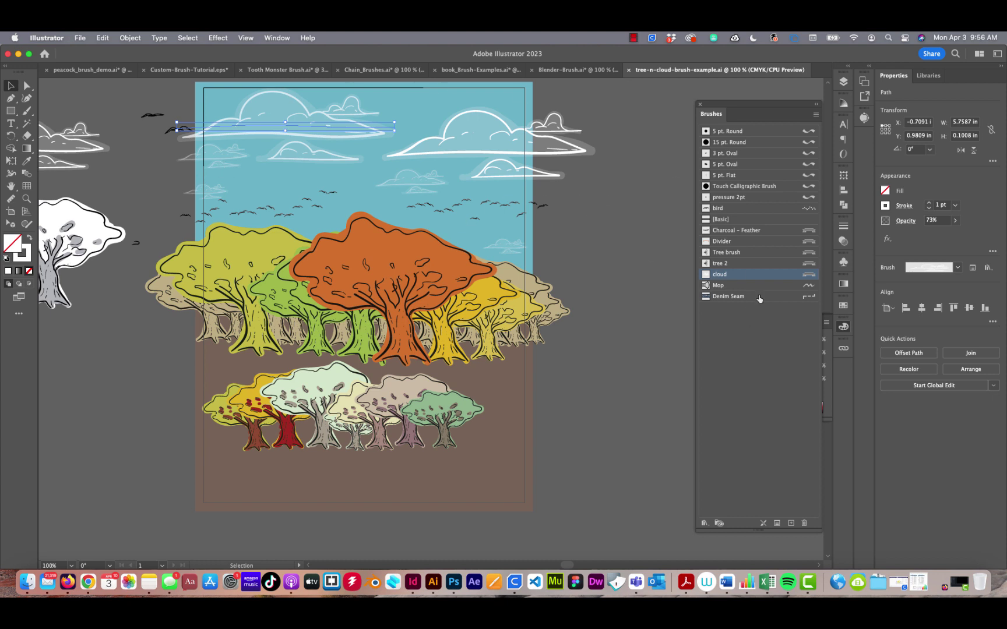
drag(548, 208, 560, 254)
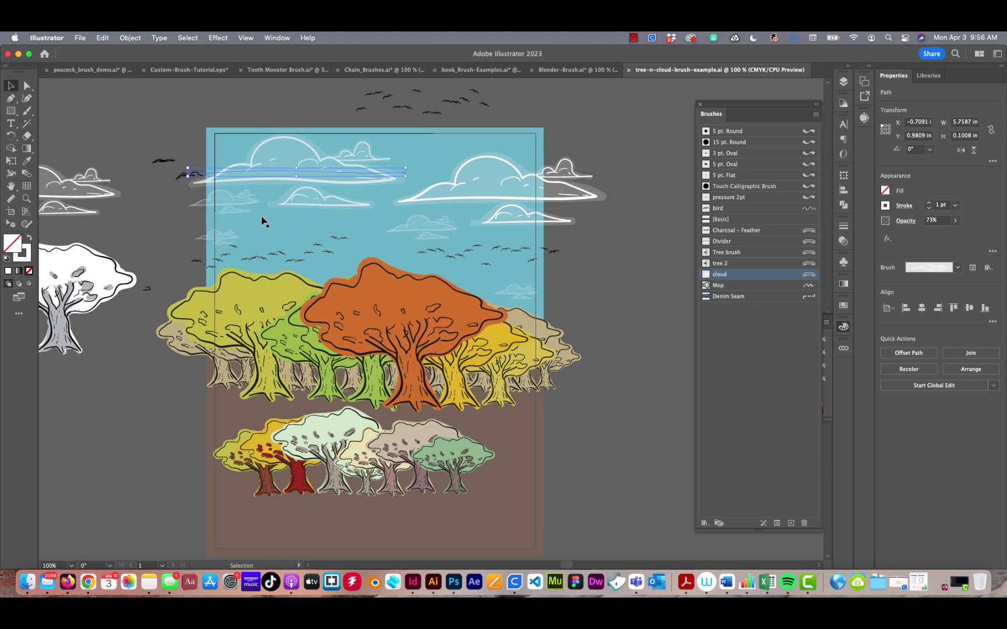
Move the large right-hand cloud slightly up and left, and shift the small faint cloud below it up and left.
drag(506, 184, 529, 178)
click(434, 228)
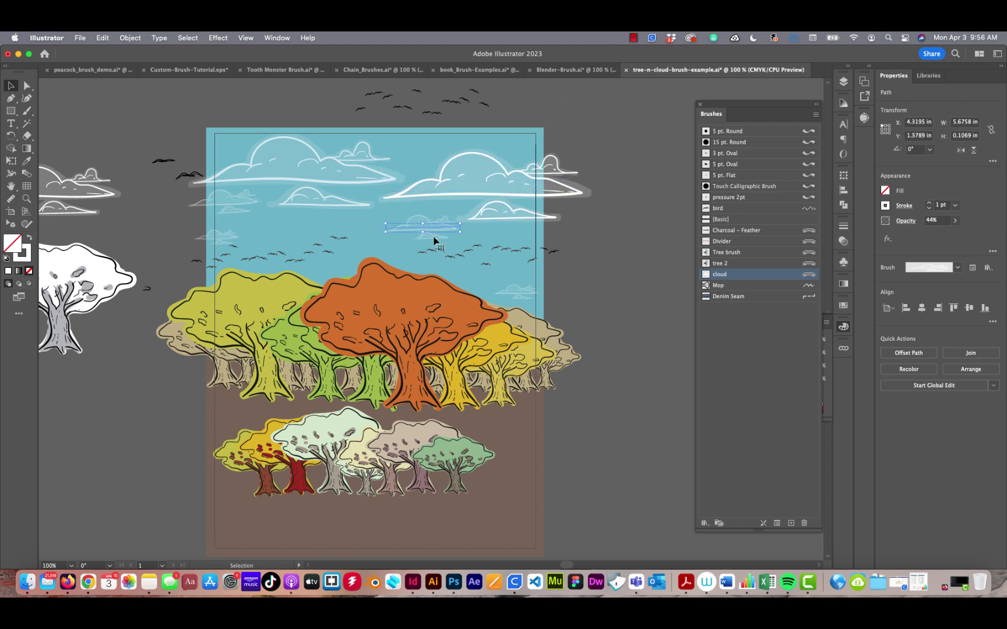
drag(436, 228, 418, 222)
click(582, 228)
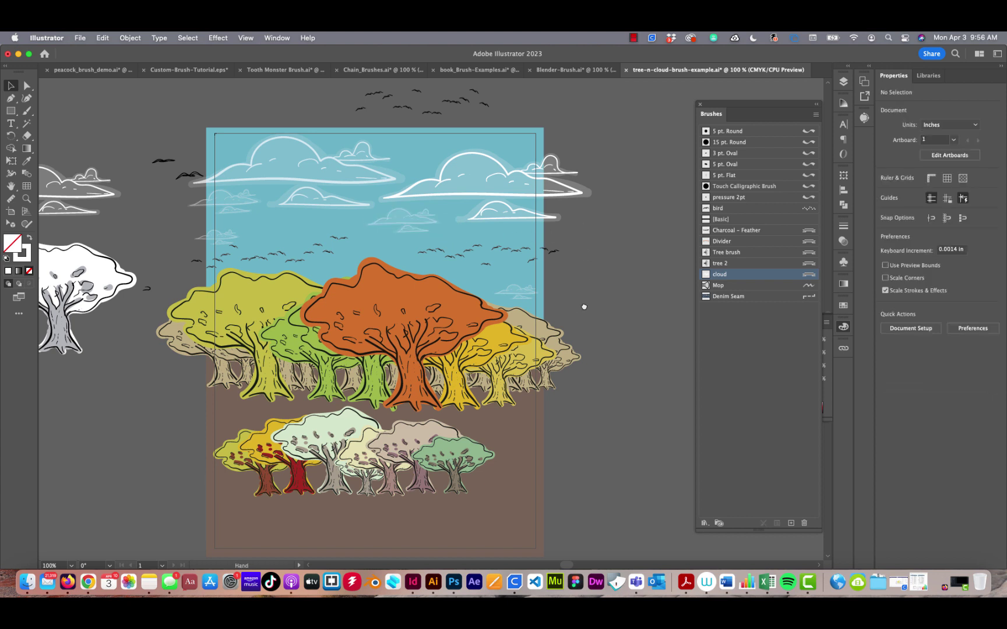
Check which brush is applied to the flock of birds above the artboard.
drag(446, 139, 454, 178)
click(461, 148)
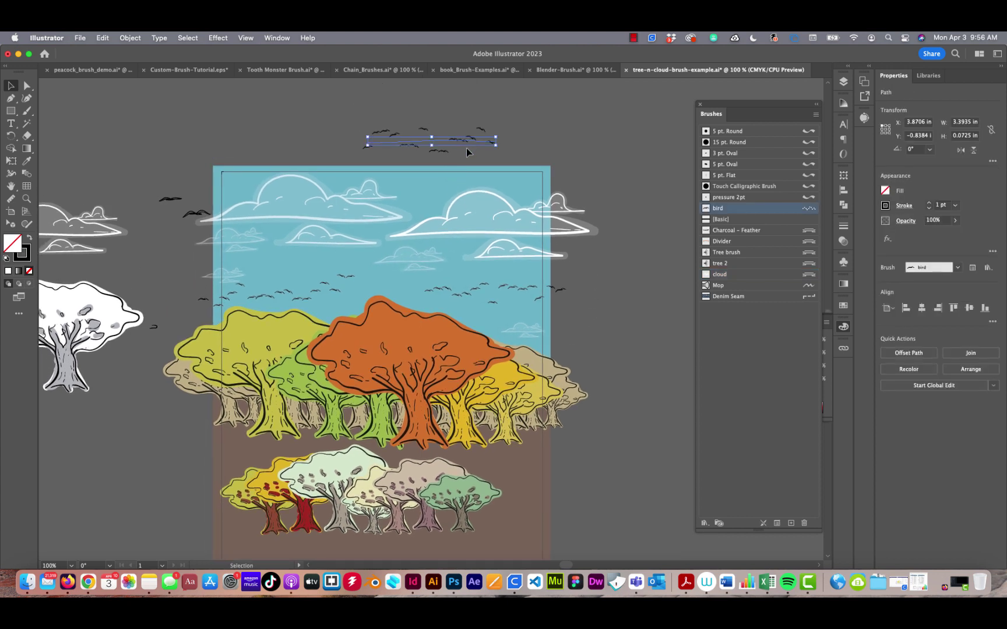
scroll(326, 198, left, 2)
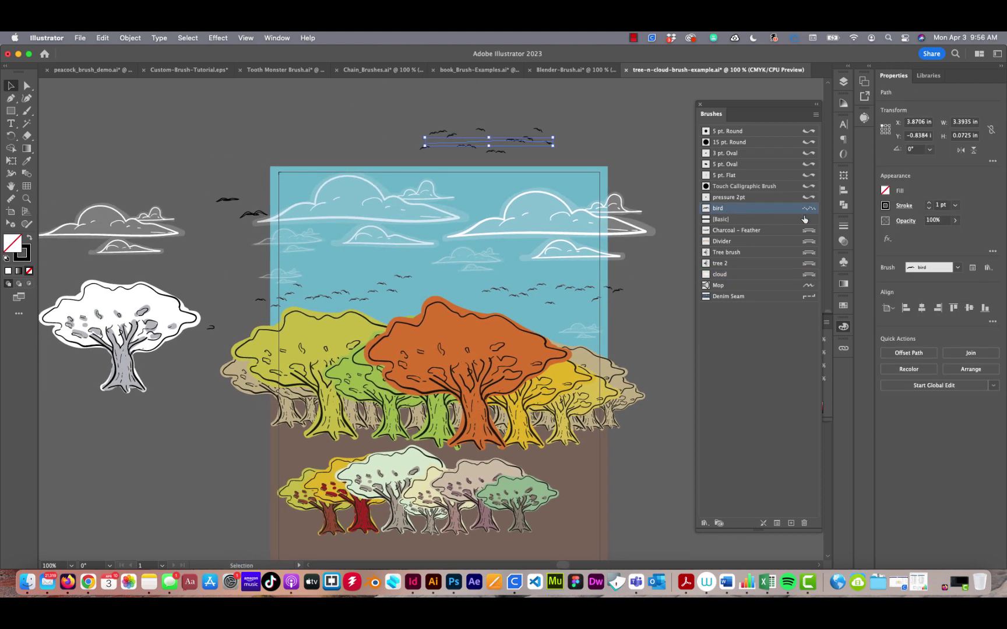
click(423, 158)
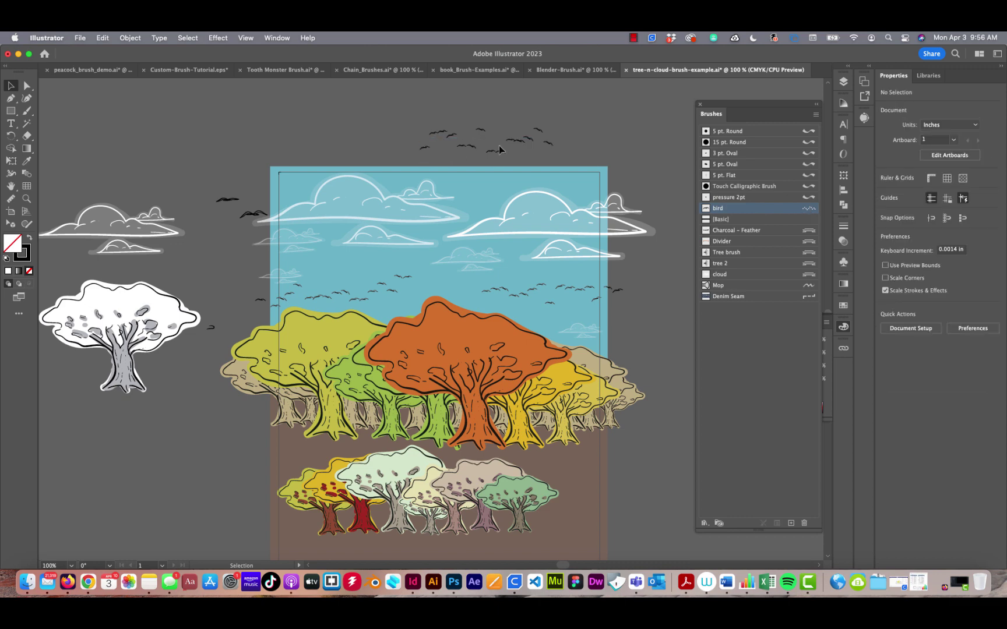
Spread out the upper row of trees by moving the orange tree right and the yellow-green and bright green trees left.
scroll(422, 269, down, 4)
click(441, 258)
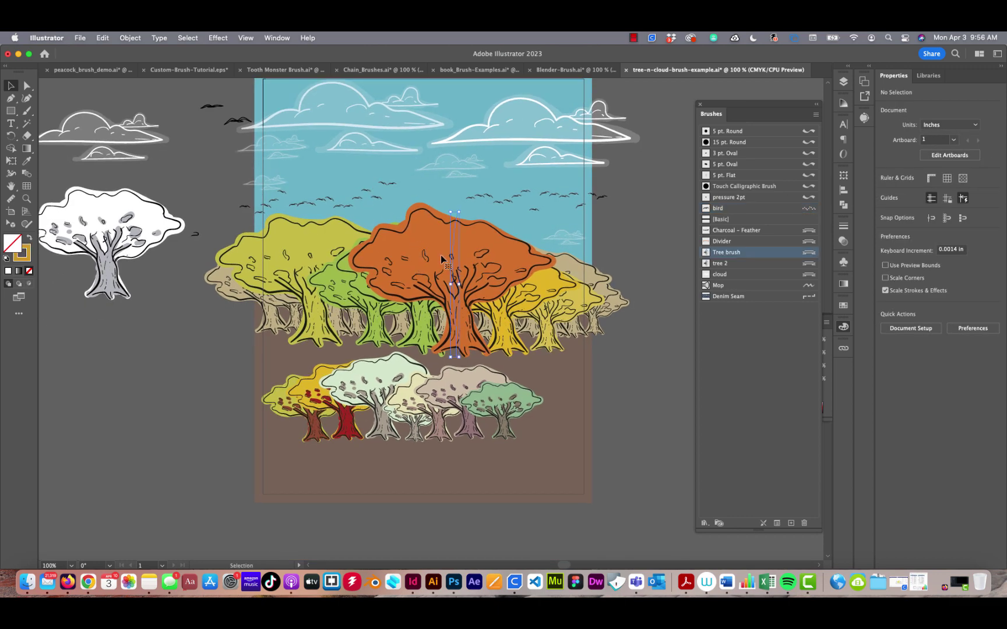
drag(430, 247, 486, 247)
drag(296, 252, 245, 255)
drag(385, 263, 338, 250)
Spread out the lower tree row, moving the mint, cream and yellow-green trees left and the mauve and green trees right.
drag(385, 369, 364, 368)
drag(507, 402, 534, 397)
drag(466, 389, 487, 386)
drag(418, 389, 415, 389)
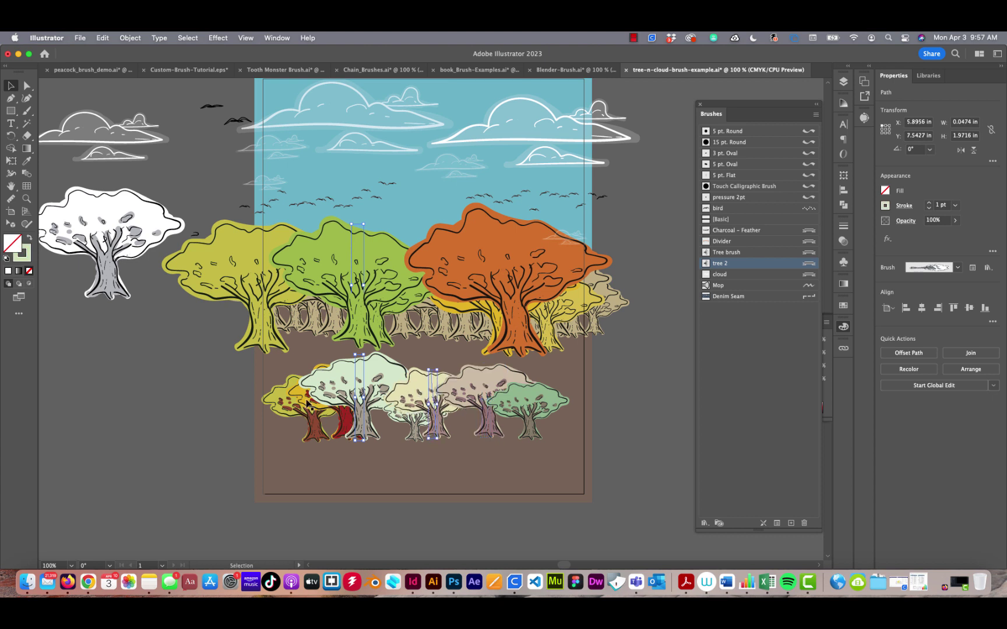
drag(284, 402, 266, 400)
click(153, 418)
drag(437, 263, 340, 331)
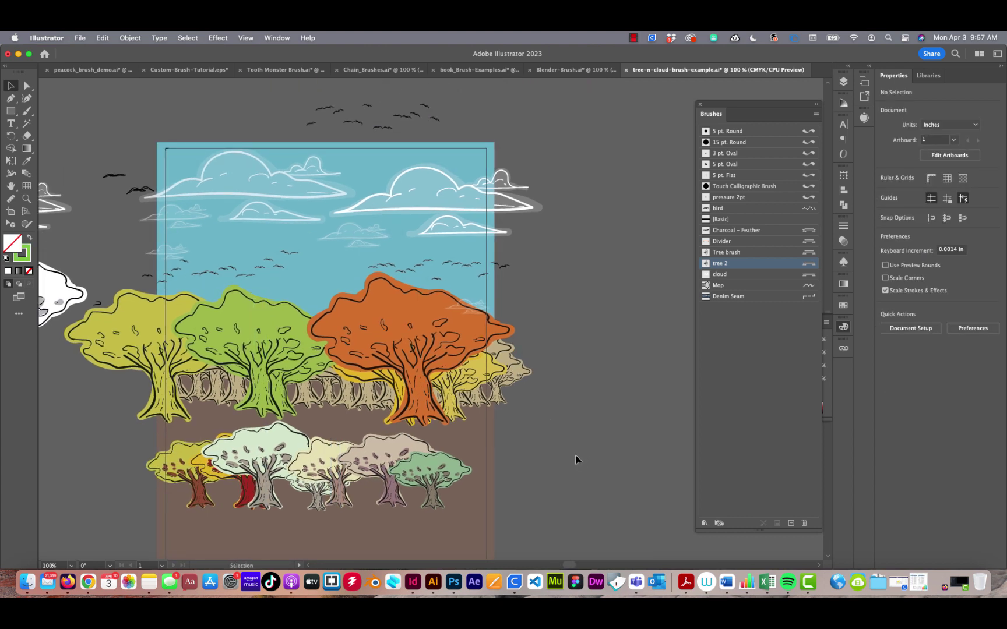
drag(409, 402, 454, 363)
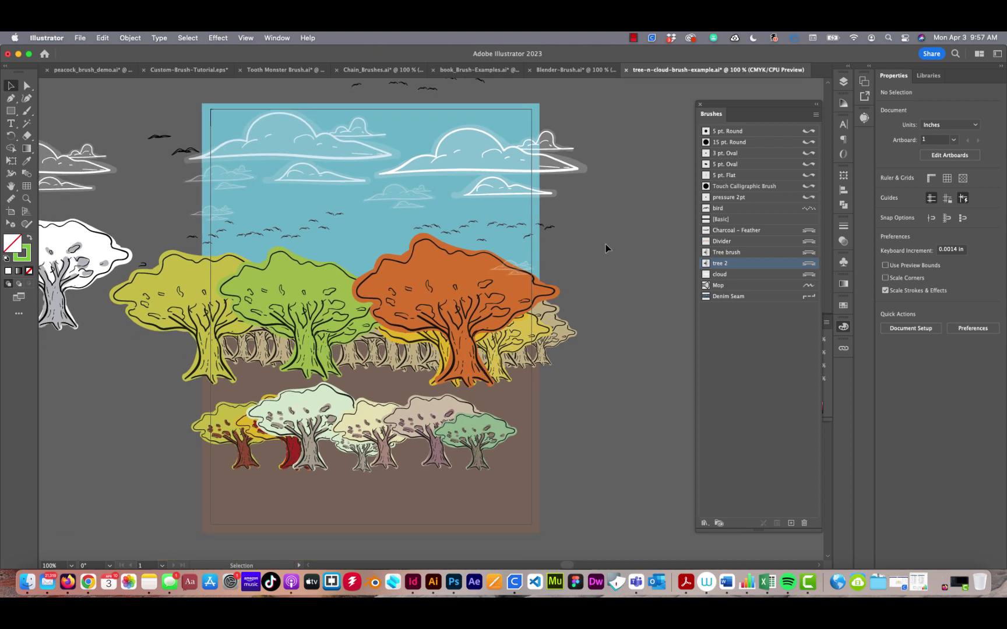
click(633, 39)
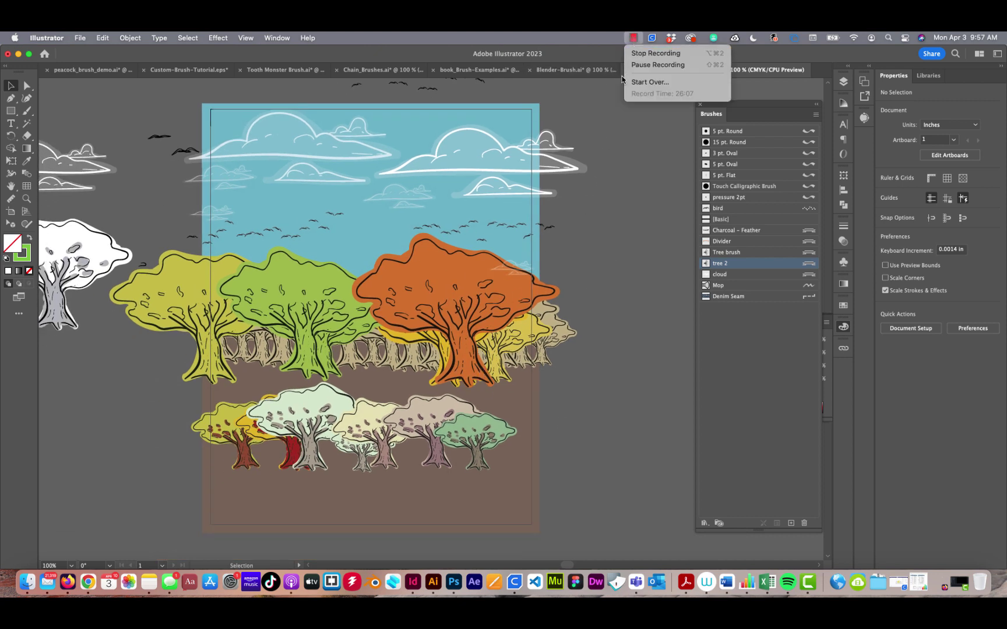